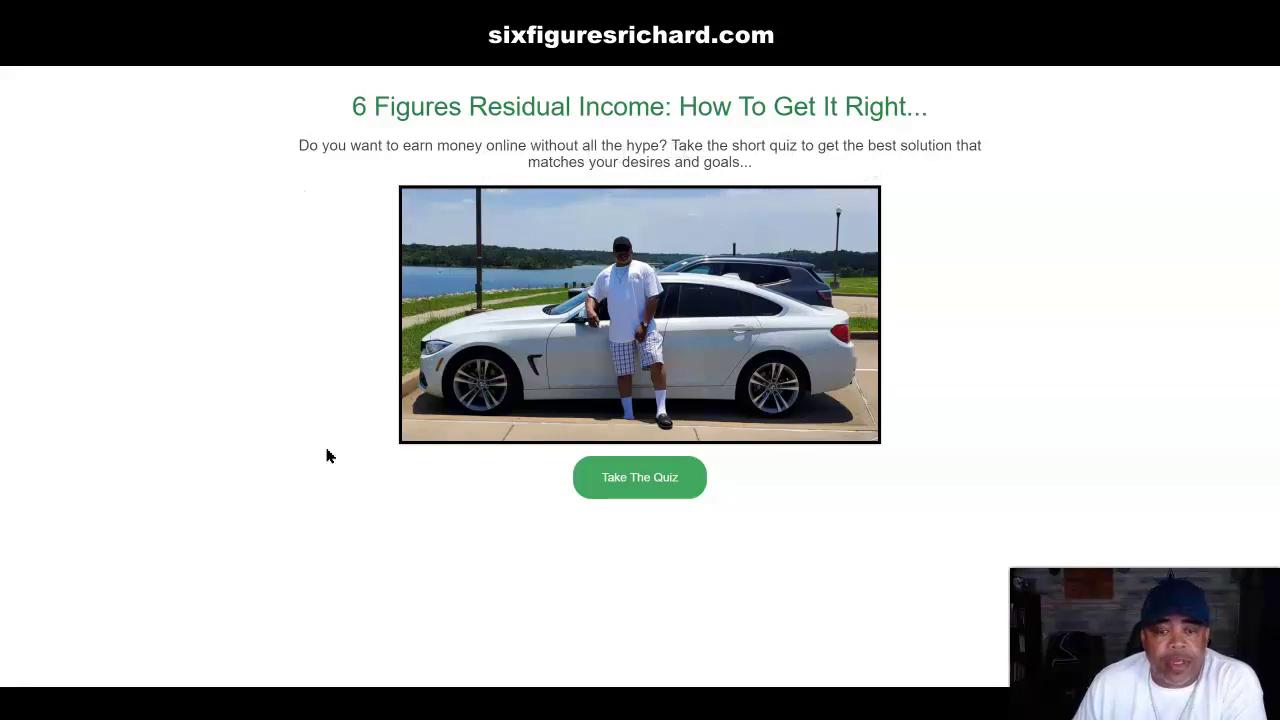
# Step: Start the quiz with the green 'Take The Quiz' button on the landing page
pyautogui.click(641, 485)
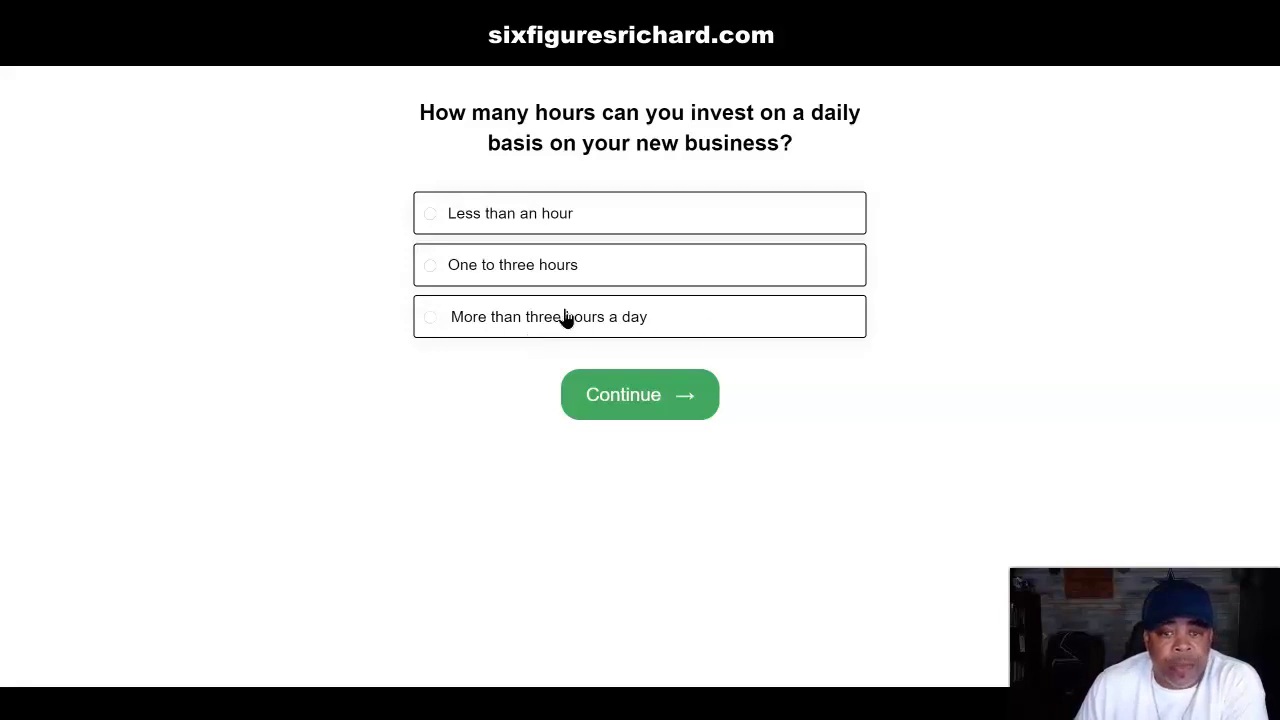
# Step: Answer 'More than three hours a day', 'Less than $3,000' income goal, '$1,000 +' budget, and submit
pyautogui.click(430, 318)
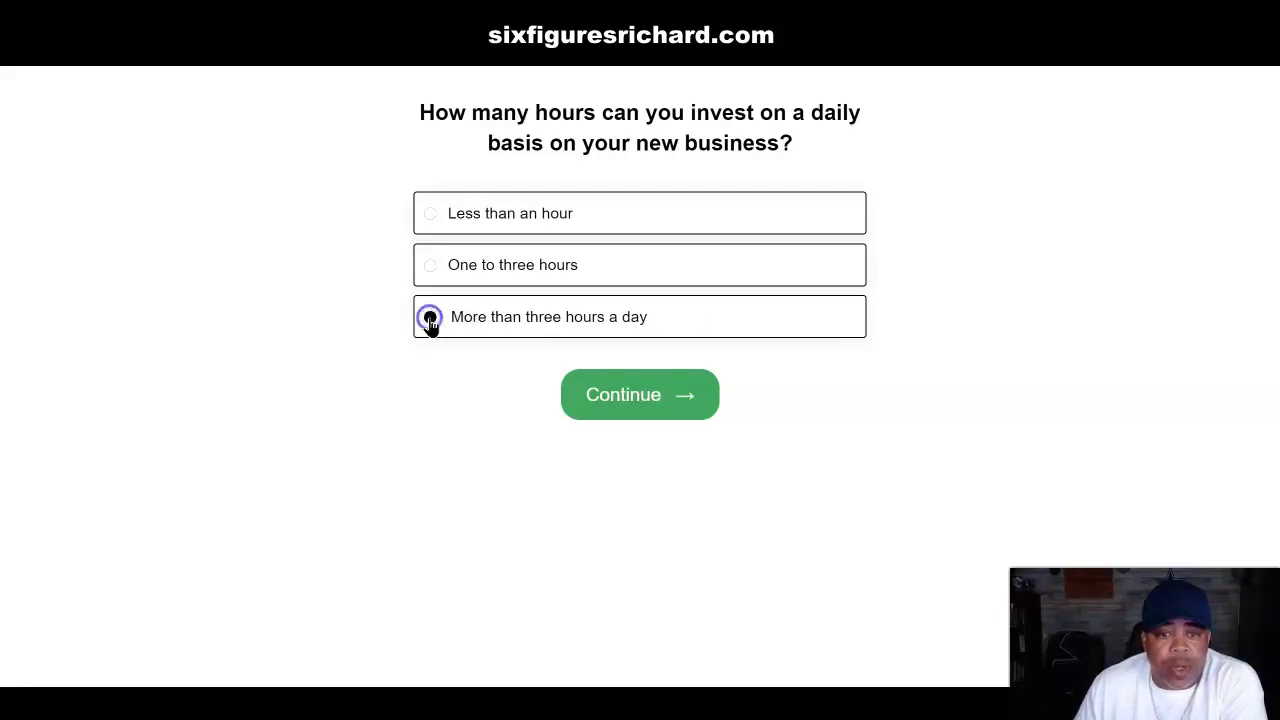
pyautogui.click(650, 400)
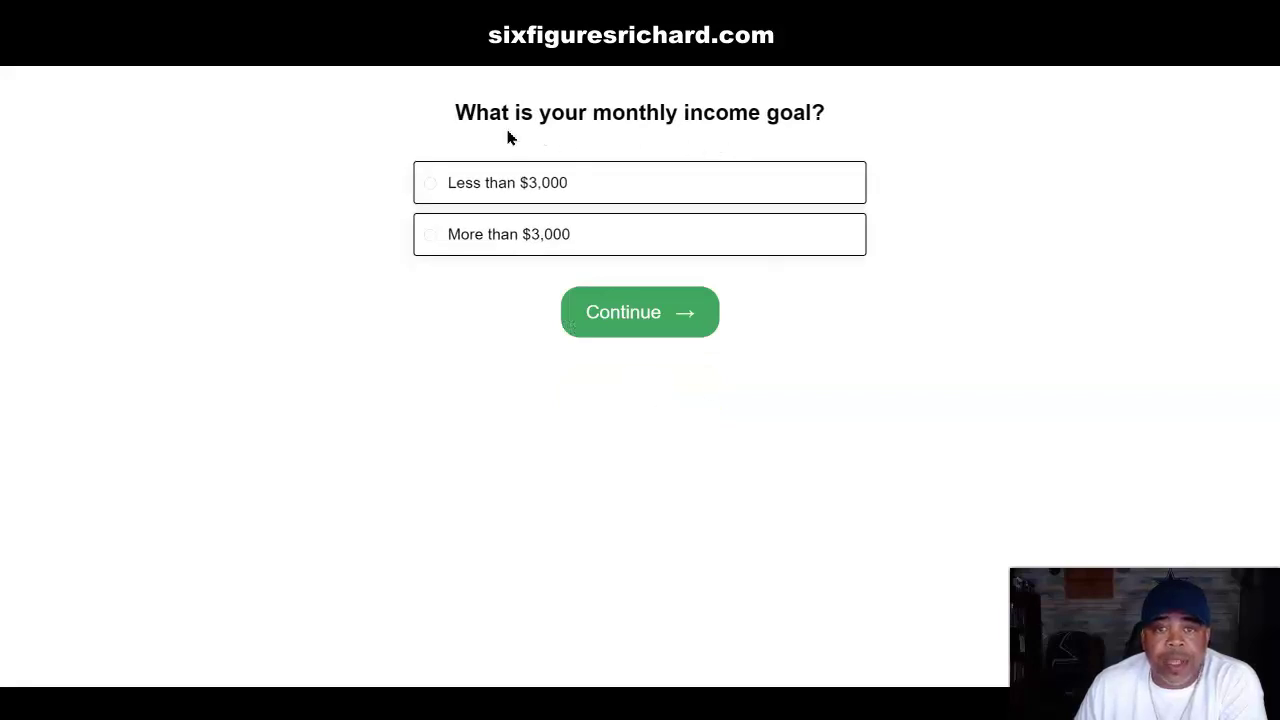
pyautogui.click(430, 188)
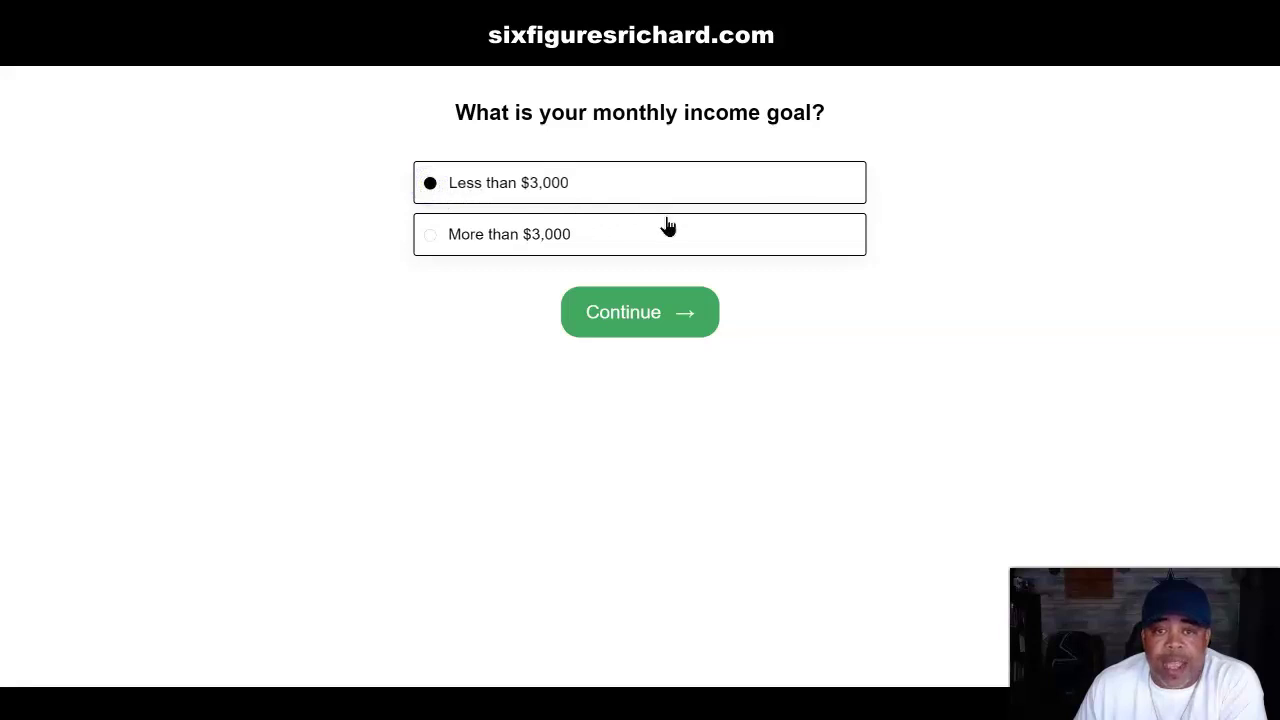
pyautogui.click(645, 316)
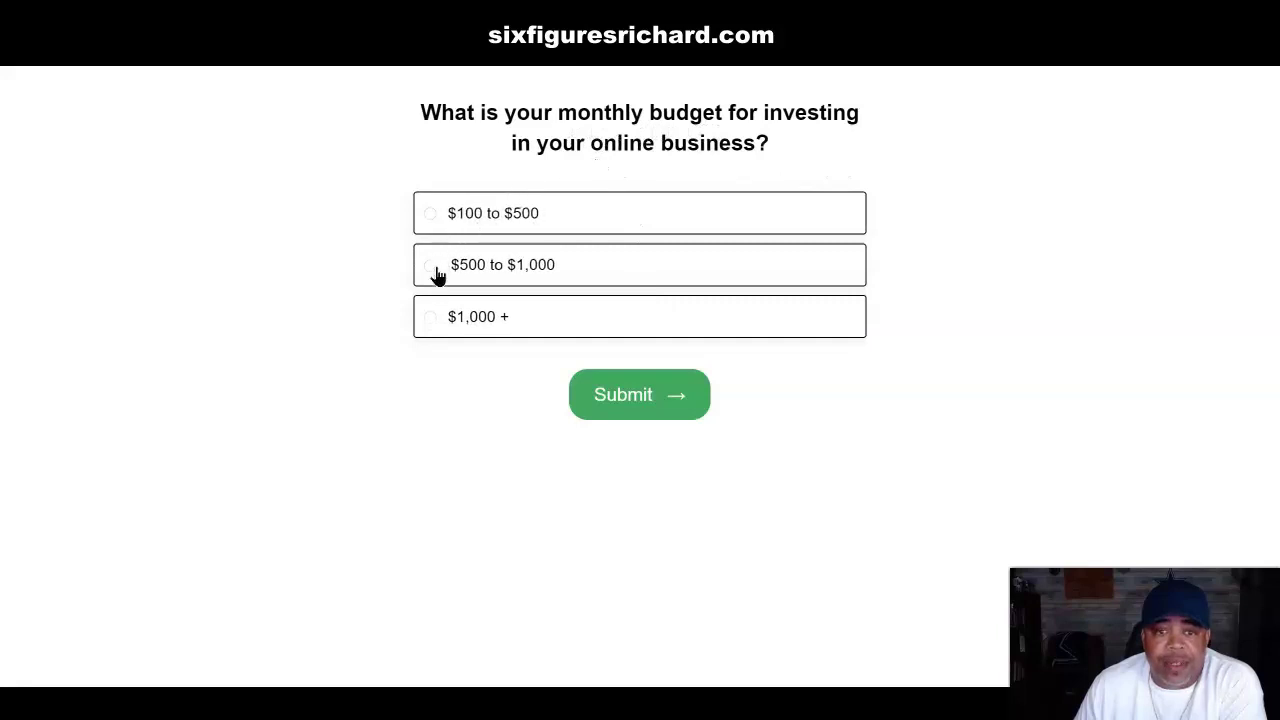
pyautogui.click(430, 318)
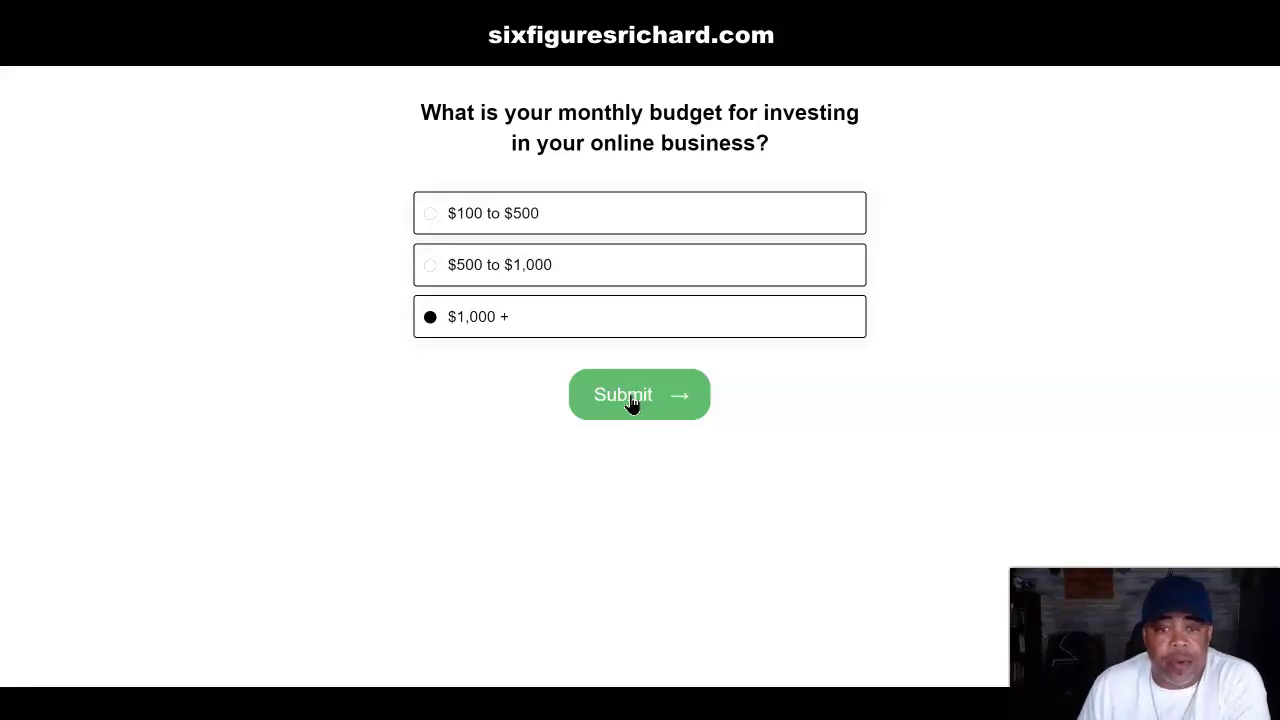
pyautogui.click(629, 400)
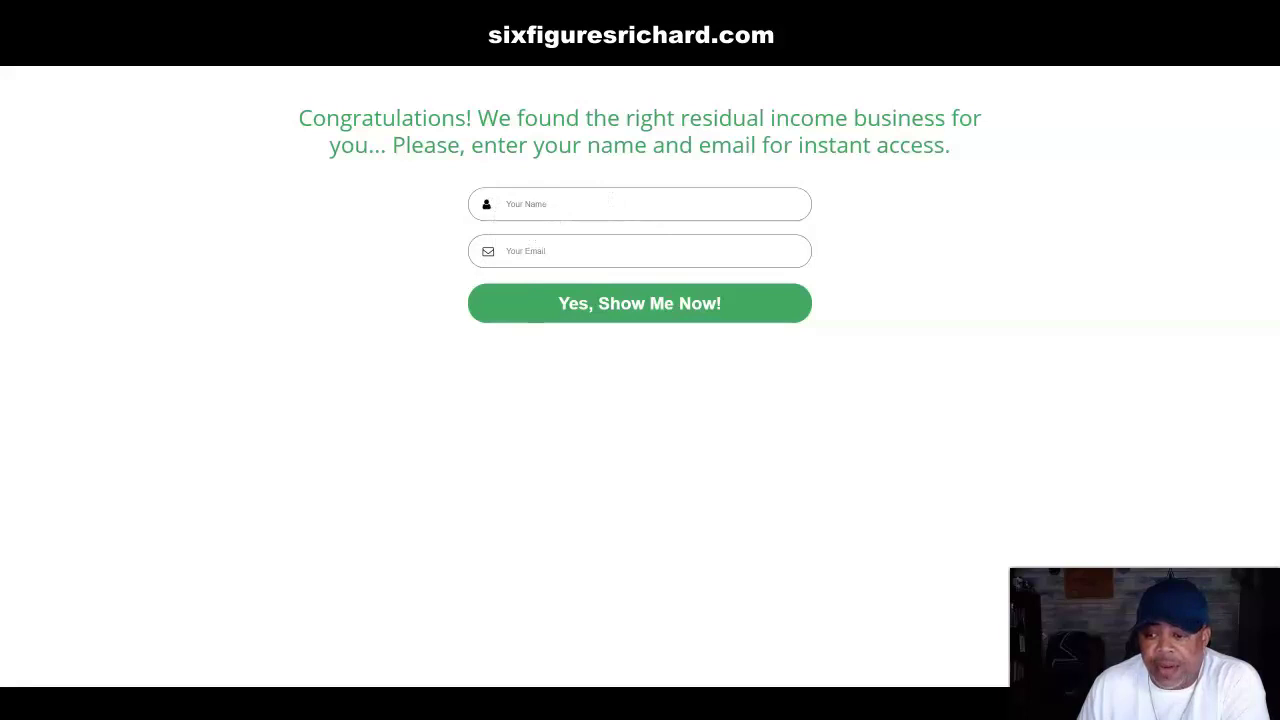
pyautogui.click(84, 14)
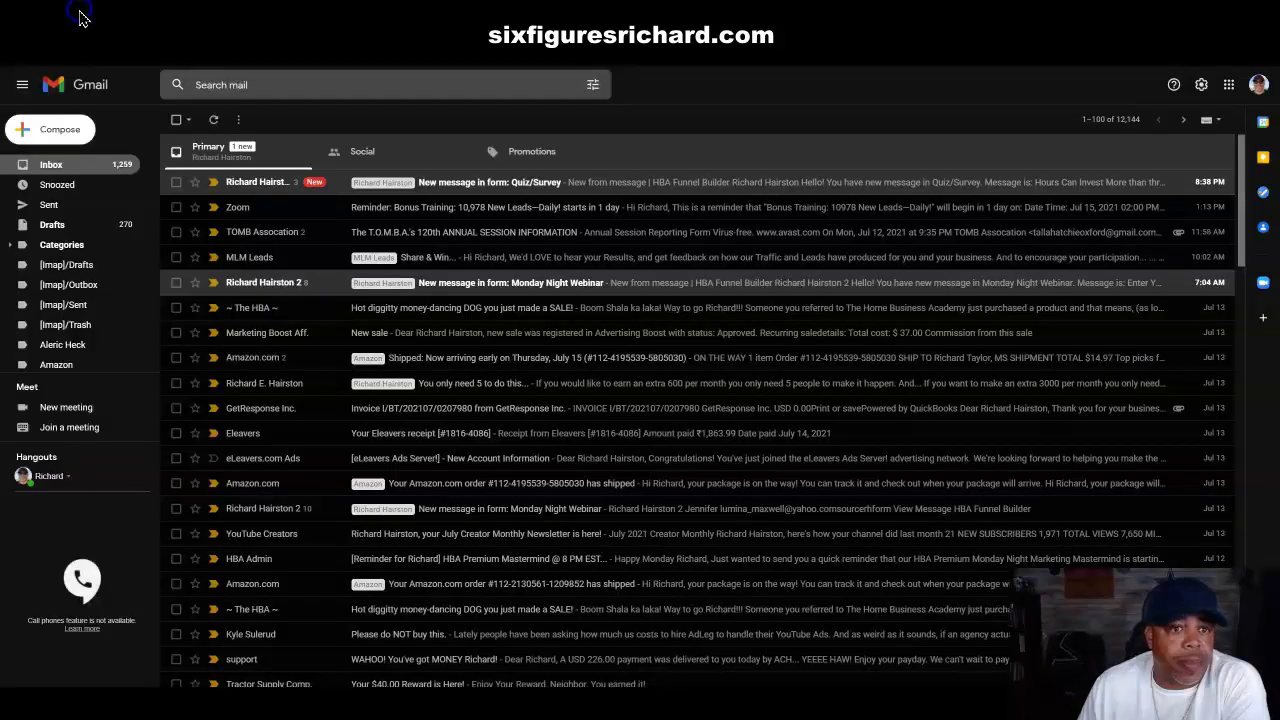
pyautogui.click(449, 184)
pyautogui.click(380, 200)
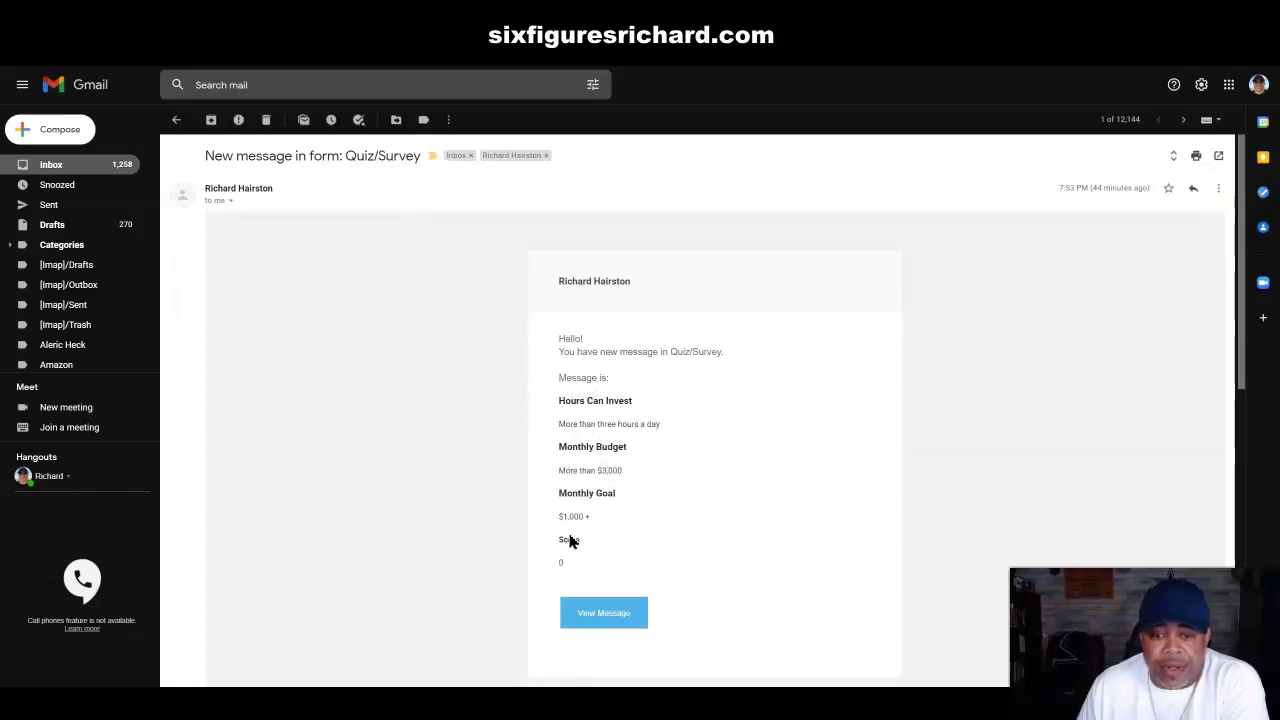
pyautogui.click(601, 617)
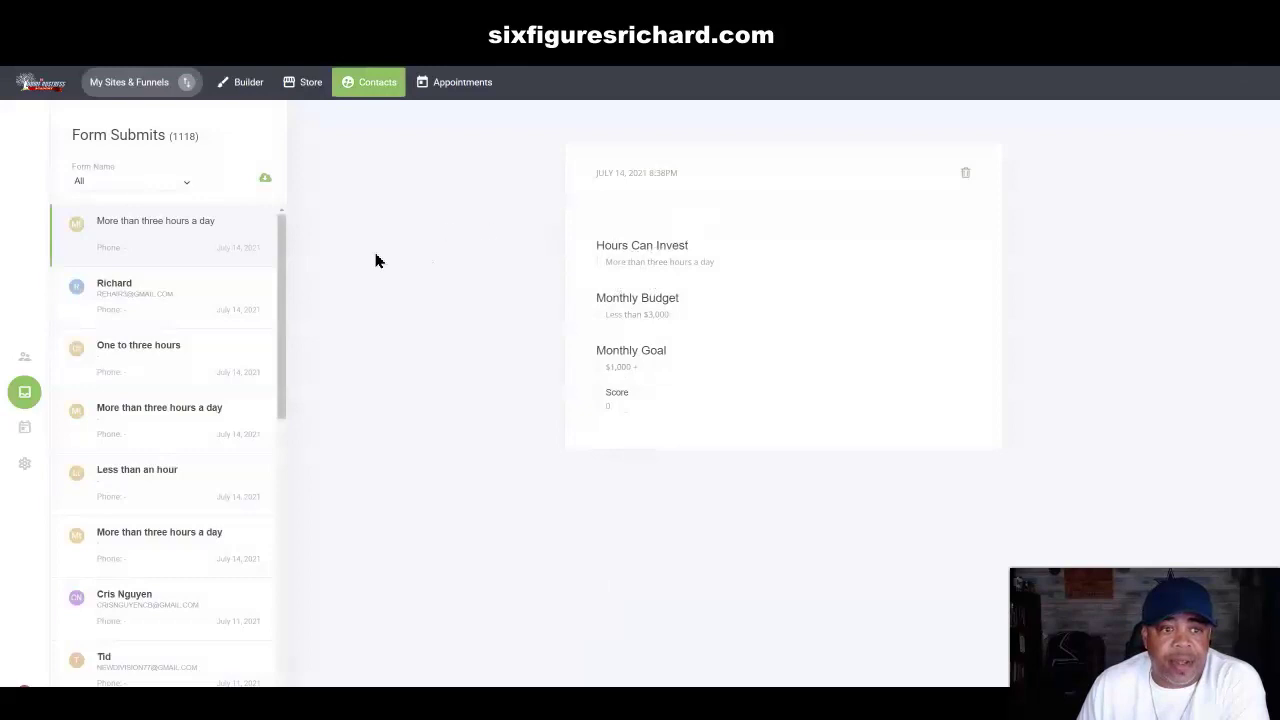
pyautogui.click(290, 19)
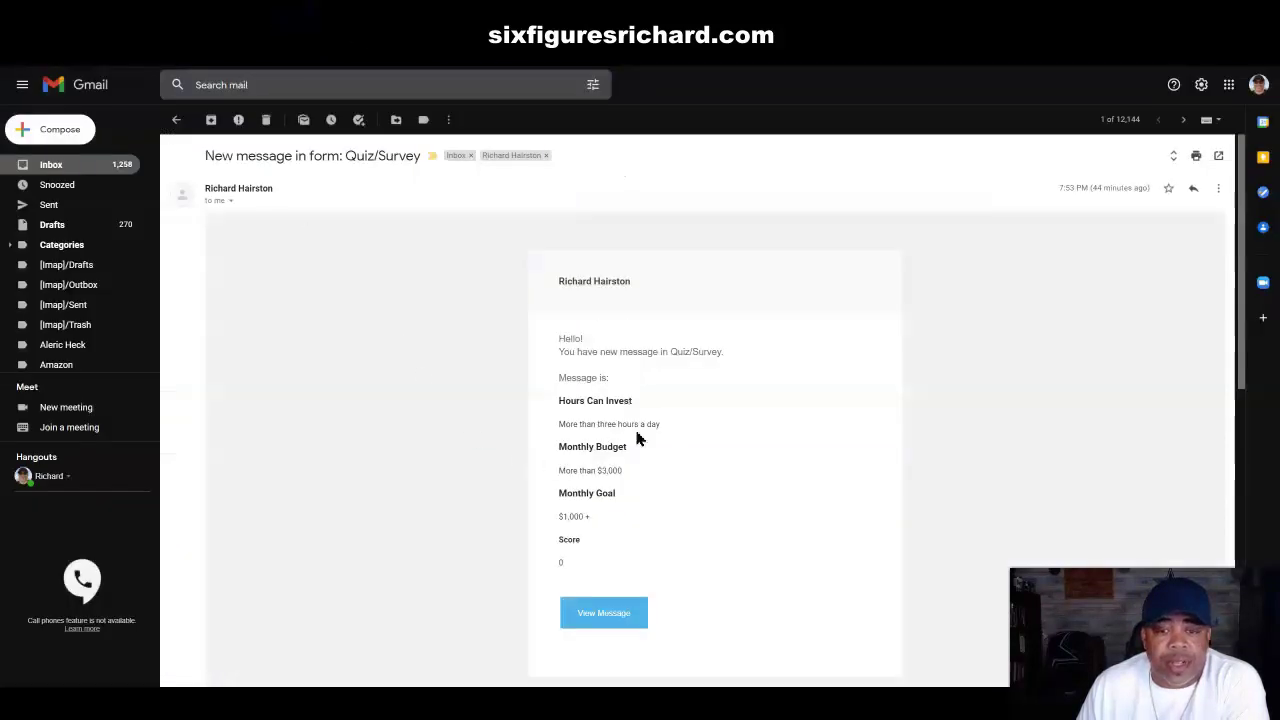
pyautogui.click(354, 15)
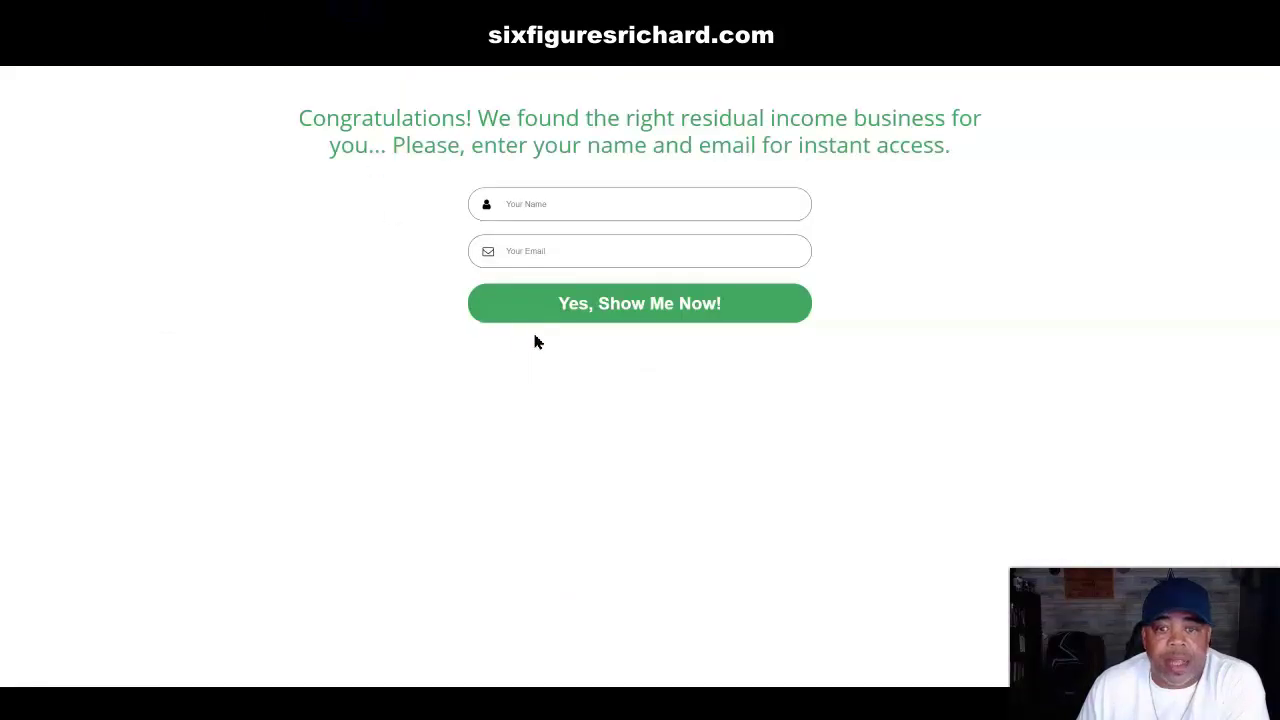
# Step: Enter a first name and a Gmail address in the opt-in form and submit 'Yes, Show Me Now!'
pyautogui.click(526, 200)
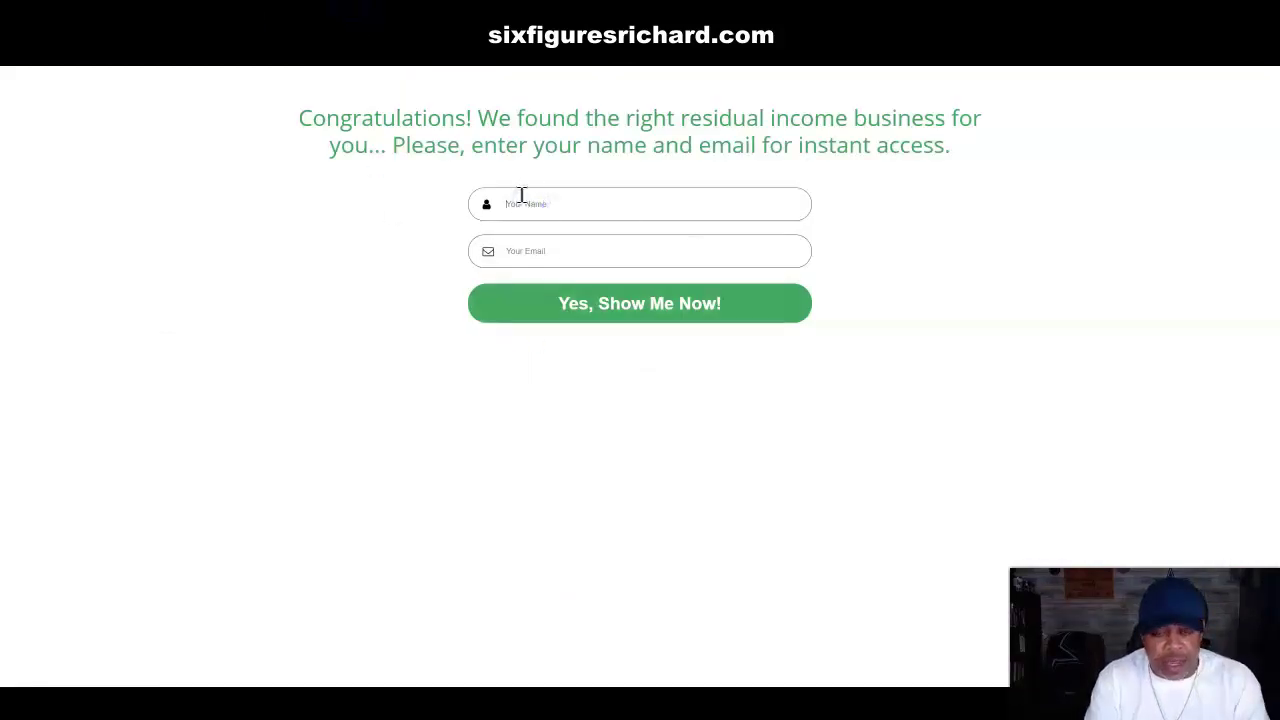
pyautogui.write('Rich')
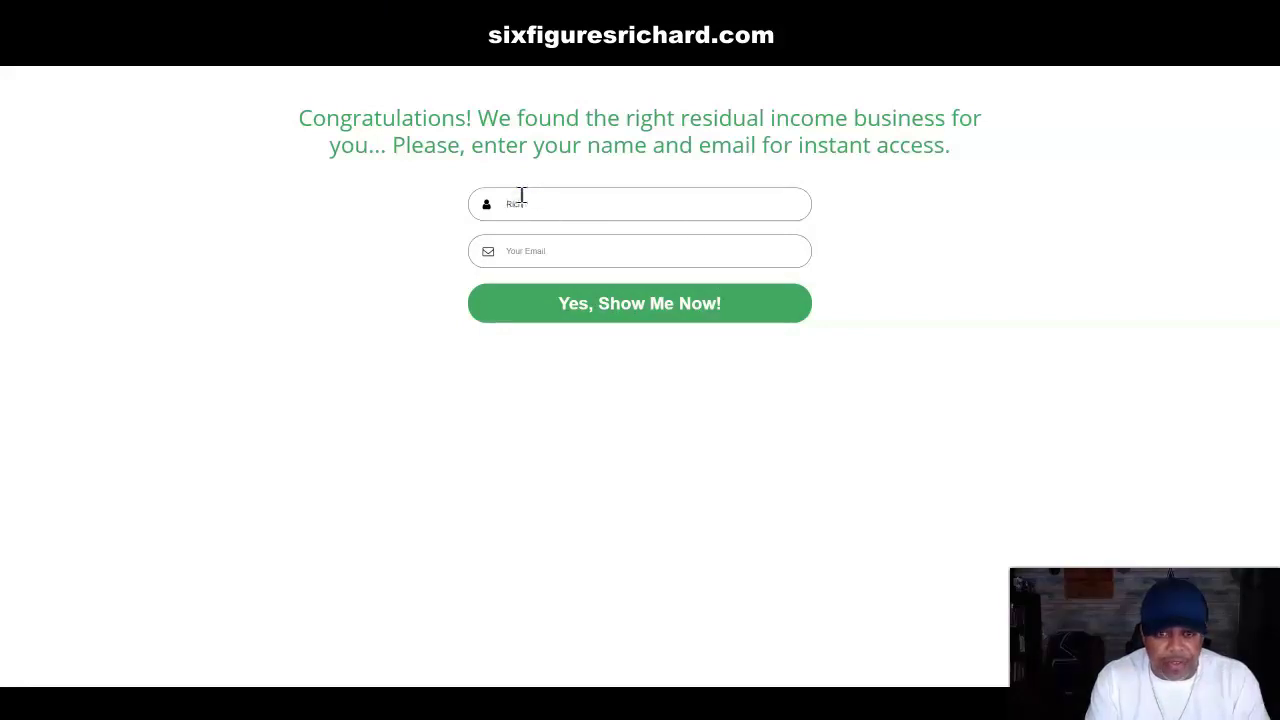
pyautogui.click(528, 249)
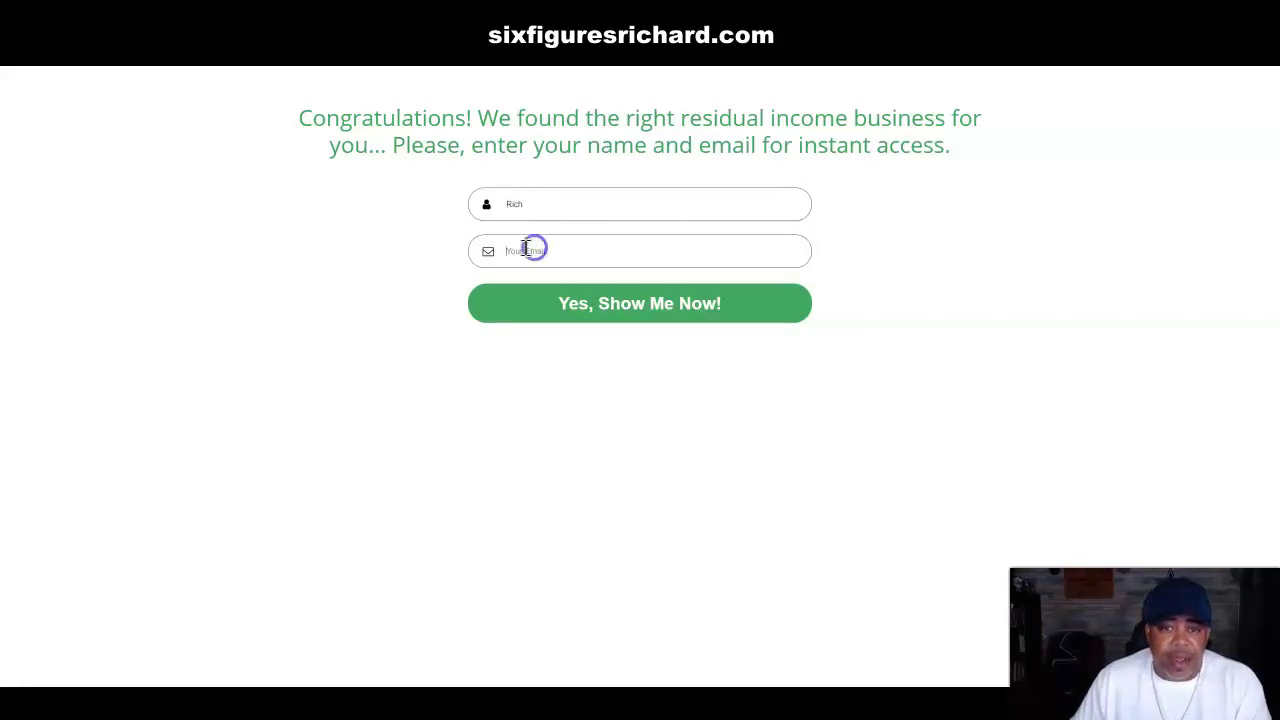
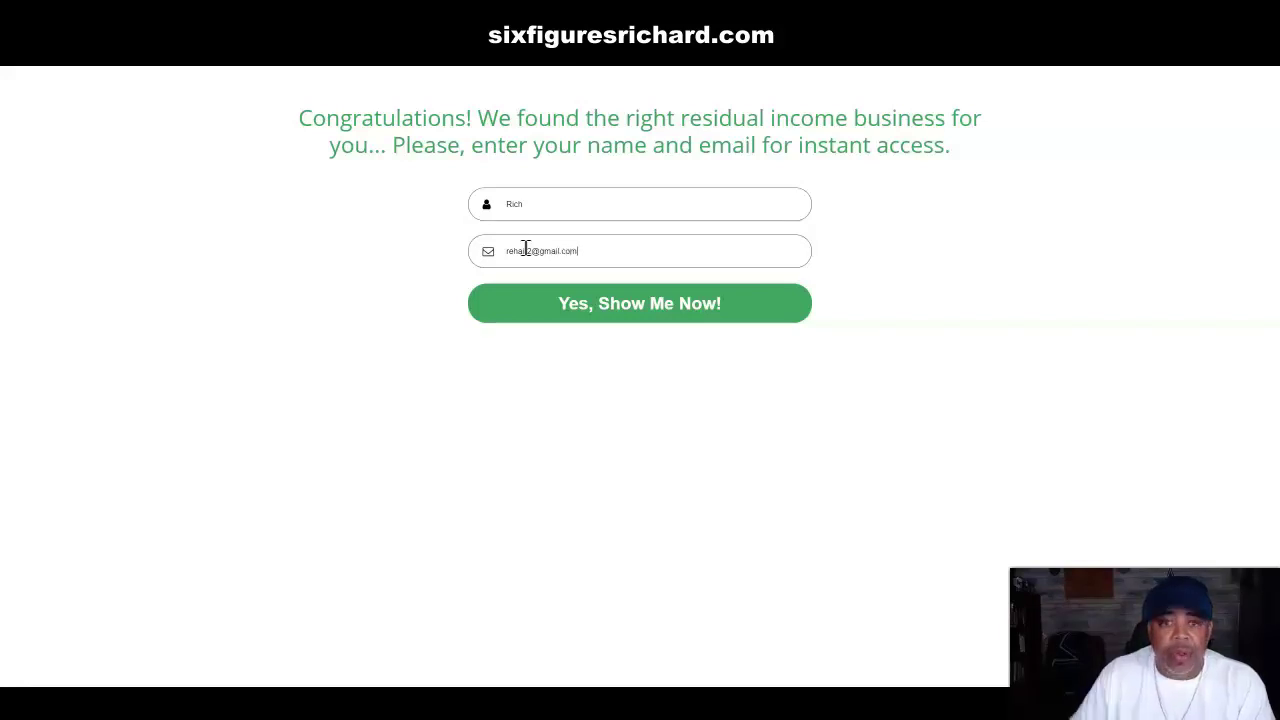
pyautogui.click(639, 305)
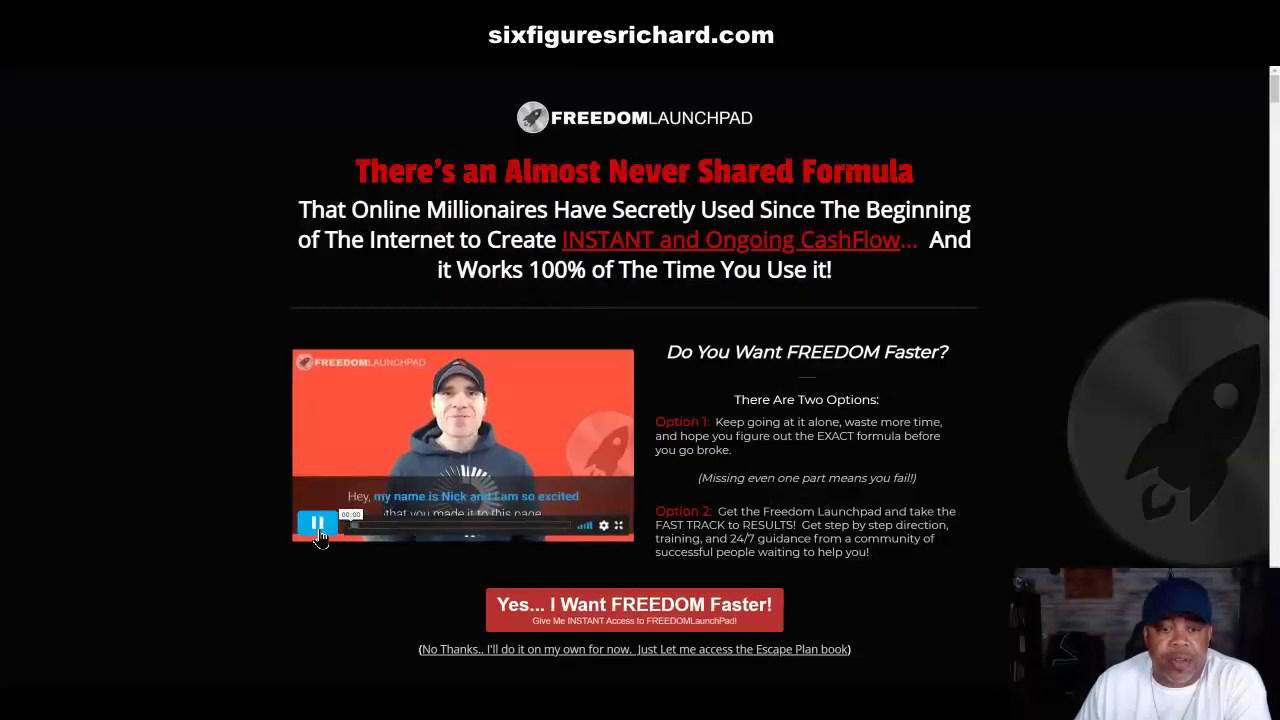
# Step: Pause the Freedom Launchpad offer video and switch between the members page and offer page tabs
pyautogui.click(320, 526)
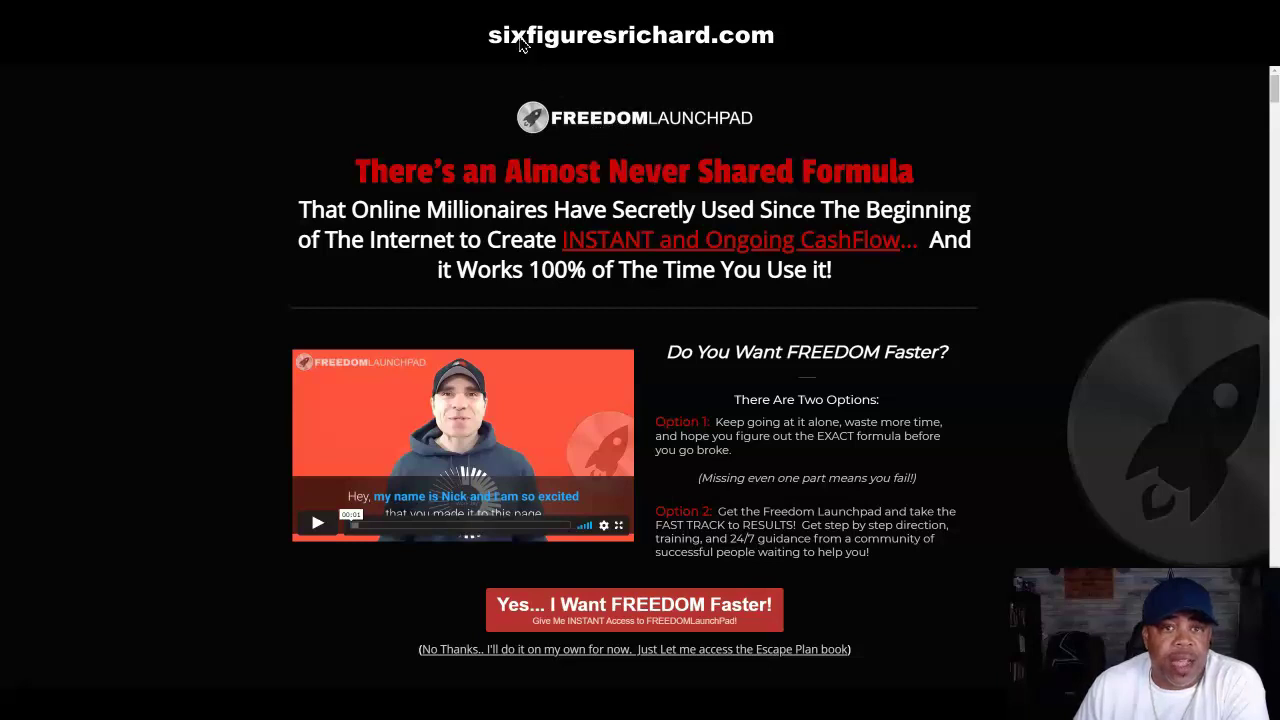
pyautogui.click(249, 18)
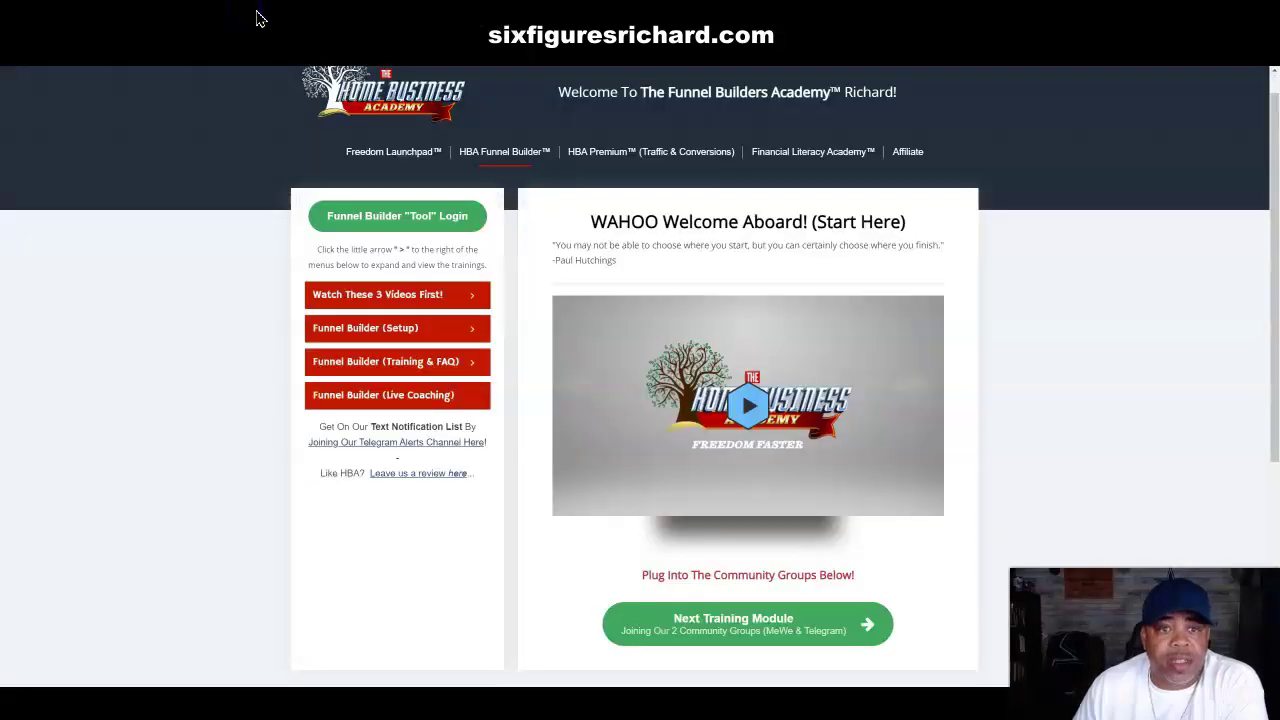
pyautogui.click(414, 16)
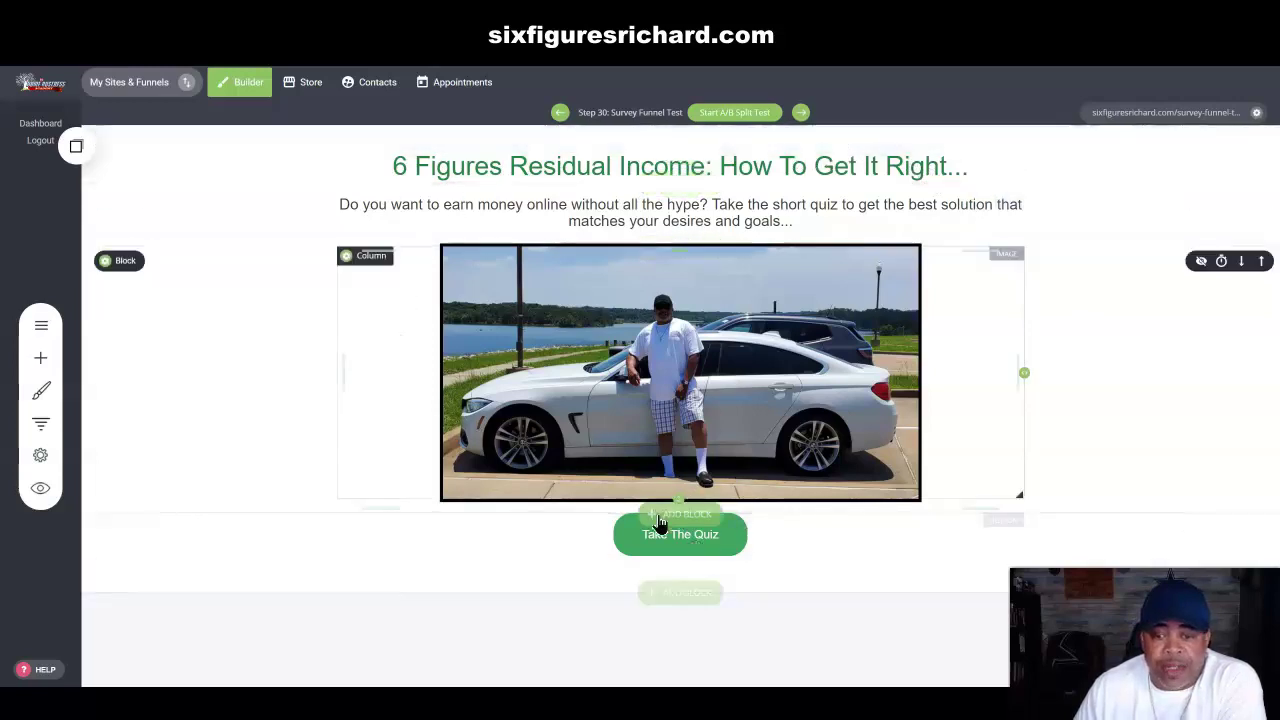
# Step: Step forward to the Step 32 congratulations opt-in page, then back two funnel steps
pyautogui.click(801, 113)
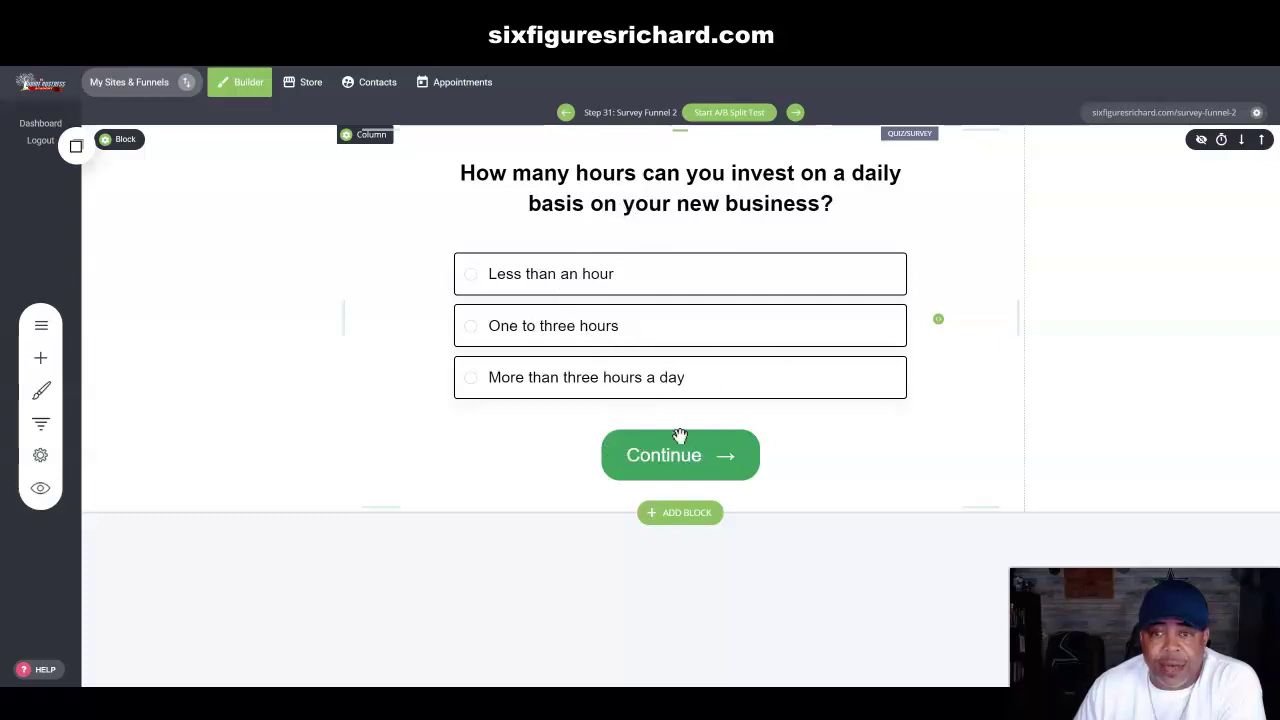
pyautogui.click(795, 114)
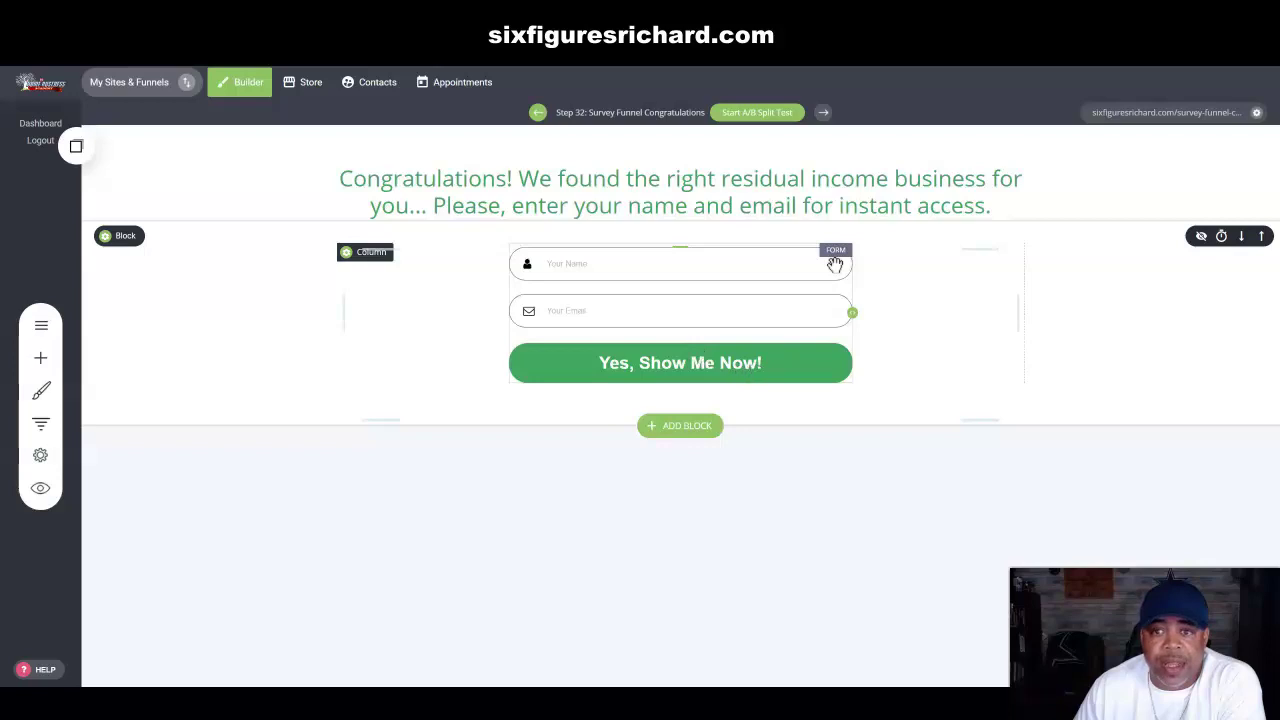
pyautogui.click(537, 114)
pyautogui.click(566, 115)
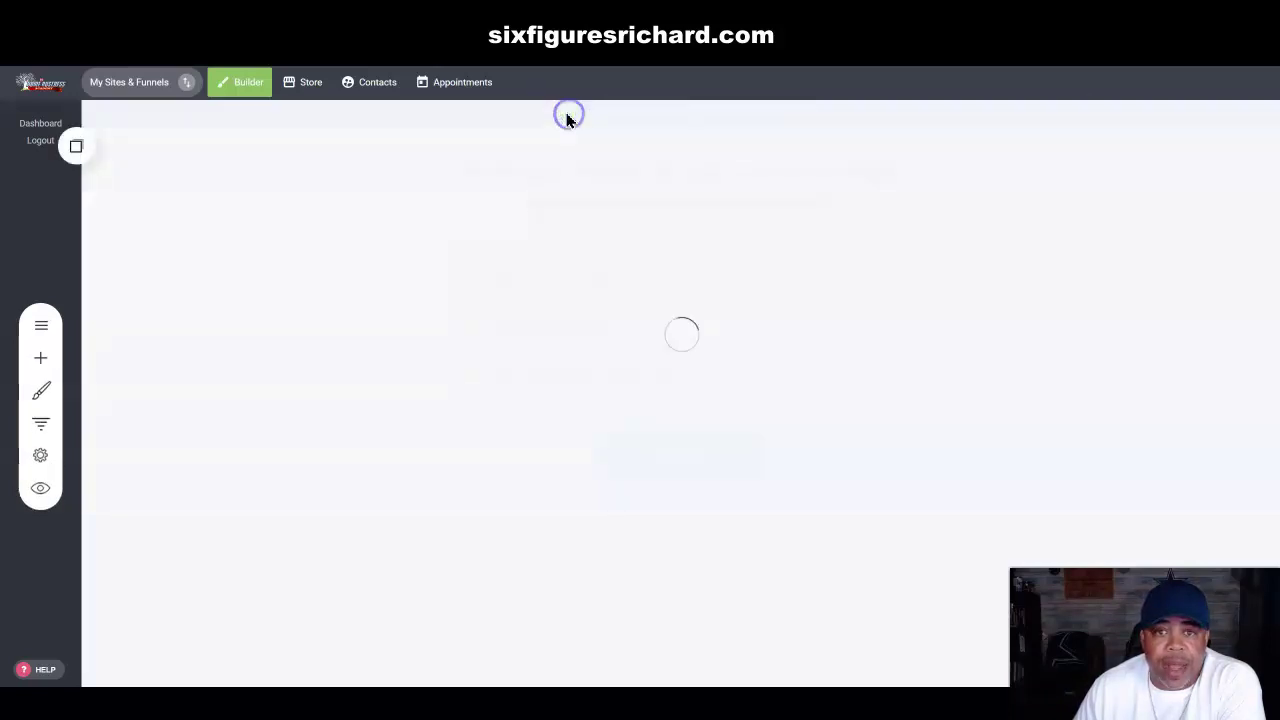
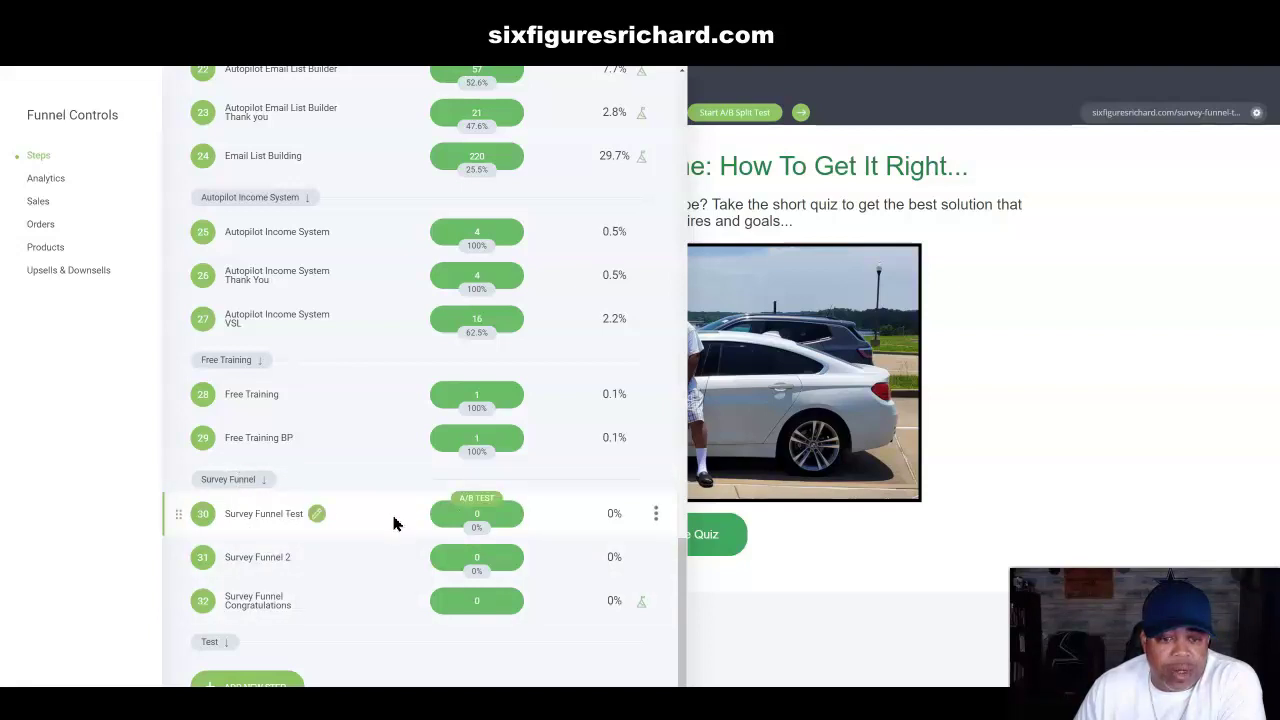
# Step: Open the Survey Funnel Test page, then return to the funnel steps list
pyautogui.click(318, 516)
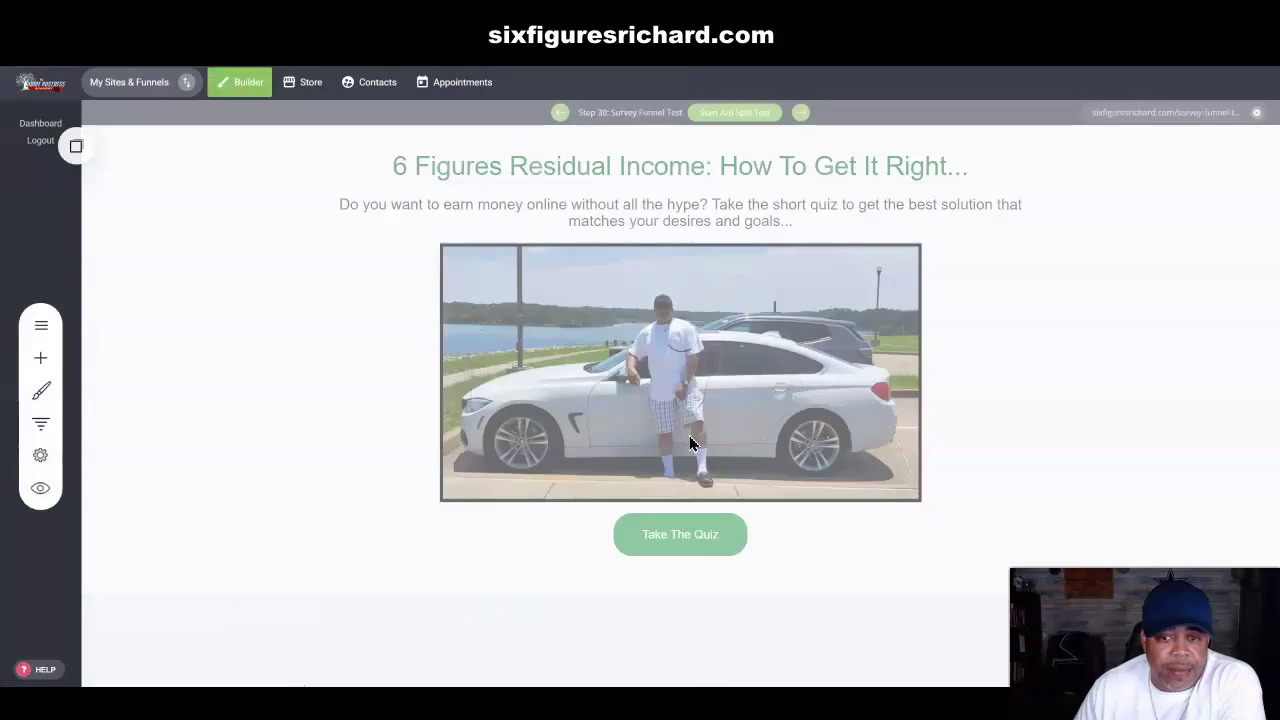
pyautogui.click(44, 430)
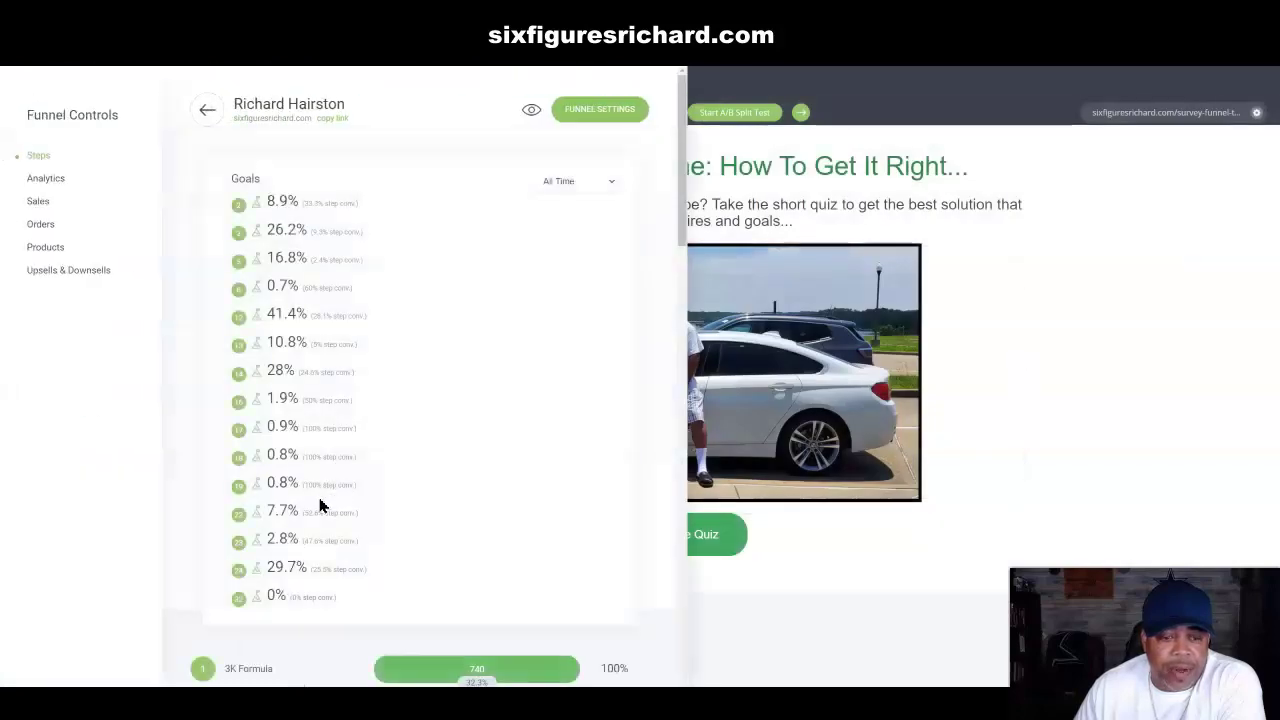
pyautogui.scroll(-10, 294, 526)
pyautogui.scroll(-8, 334, 535)
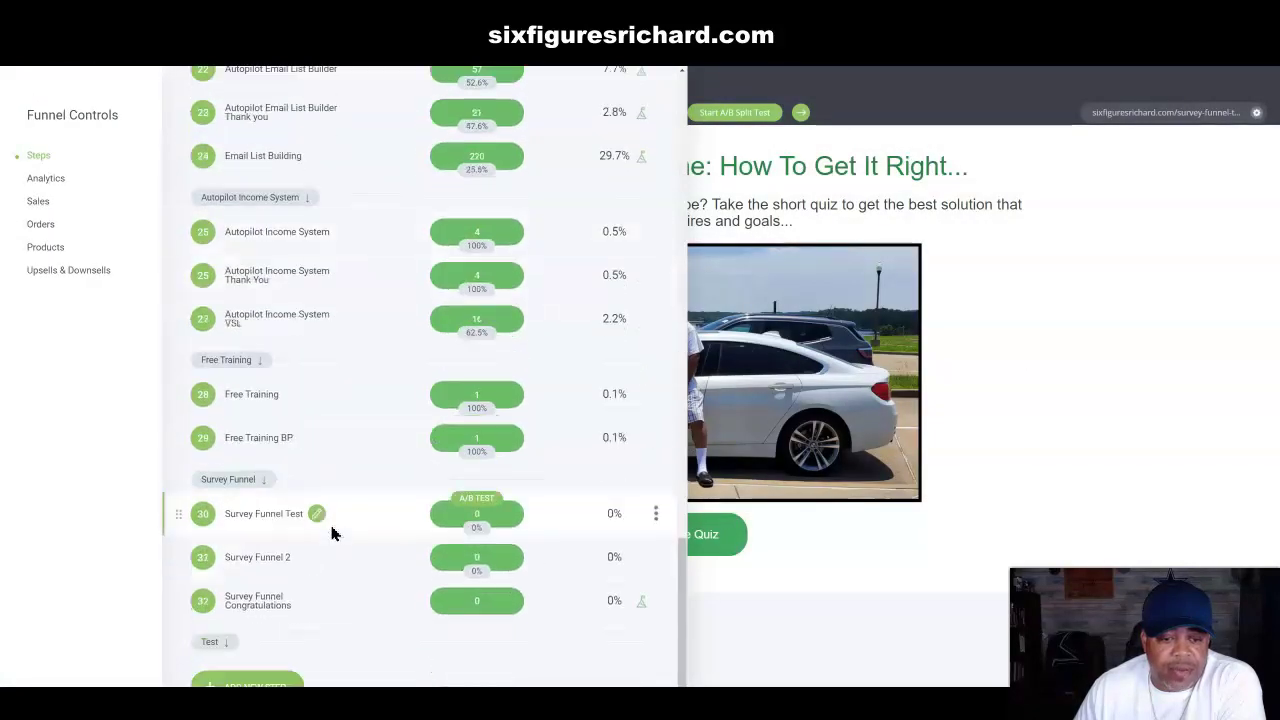
# Step: Open the Survey Funnel 2 page (step 31), then return to the steps list
pyautogui.click(309, 560)
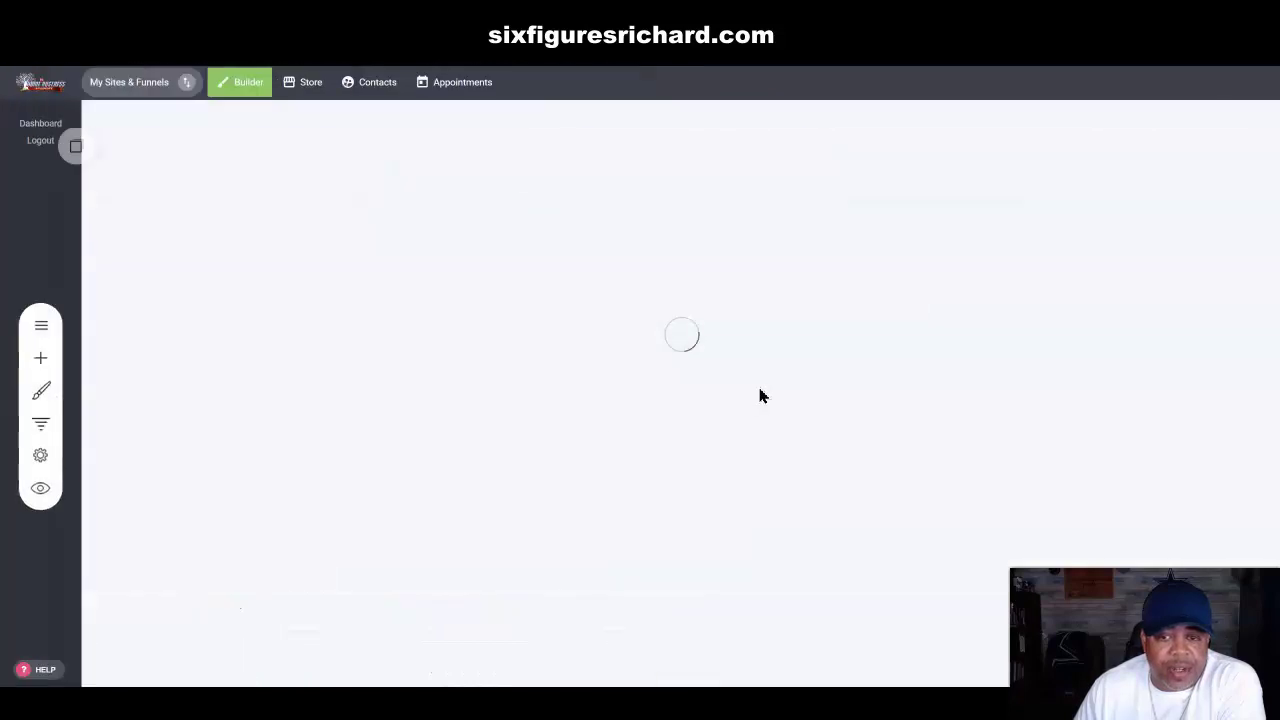
pyautogui.click(40, 423)
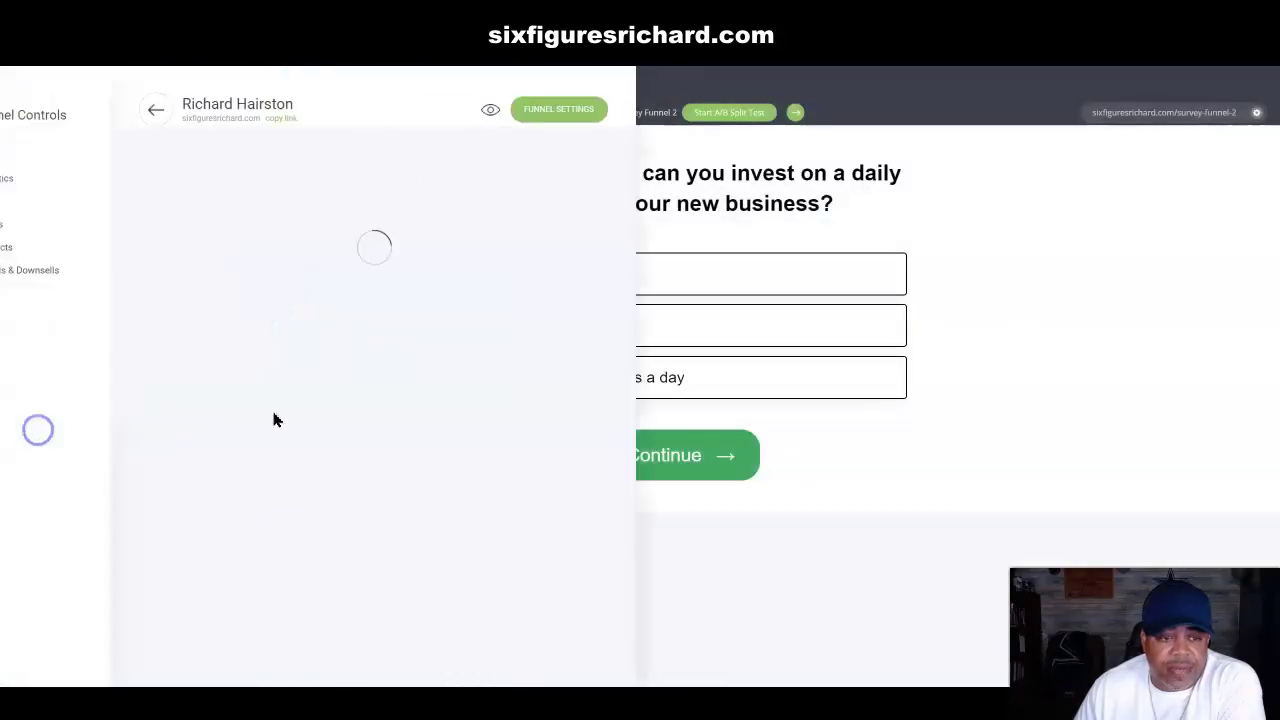
pyautogui.scroll(-5, 360, 500)
pyautogui.scroll(-10, 352, 525)
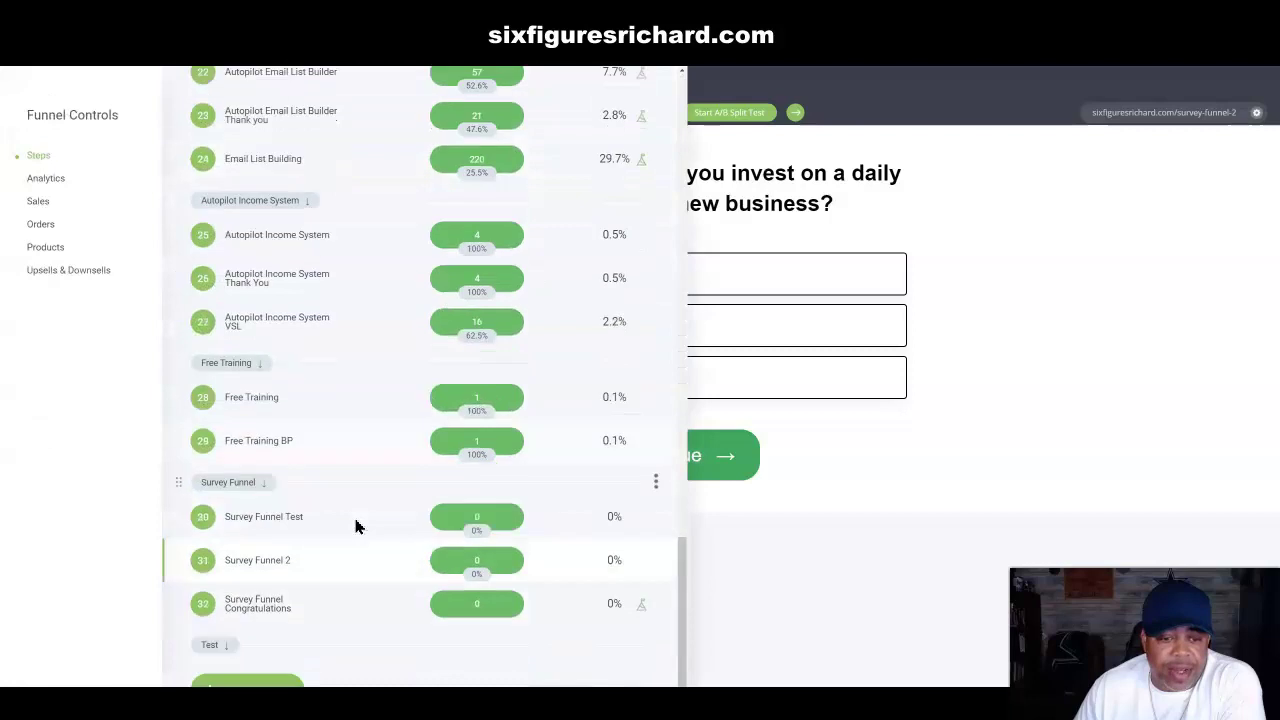
# Step: Open the Survey Funnel Congratulations page (step 32), then return to the steps list
pyautogui.click(351, 602)
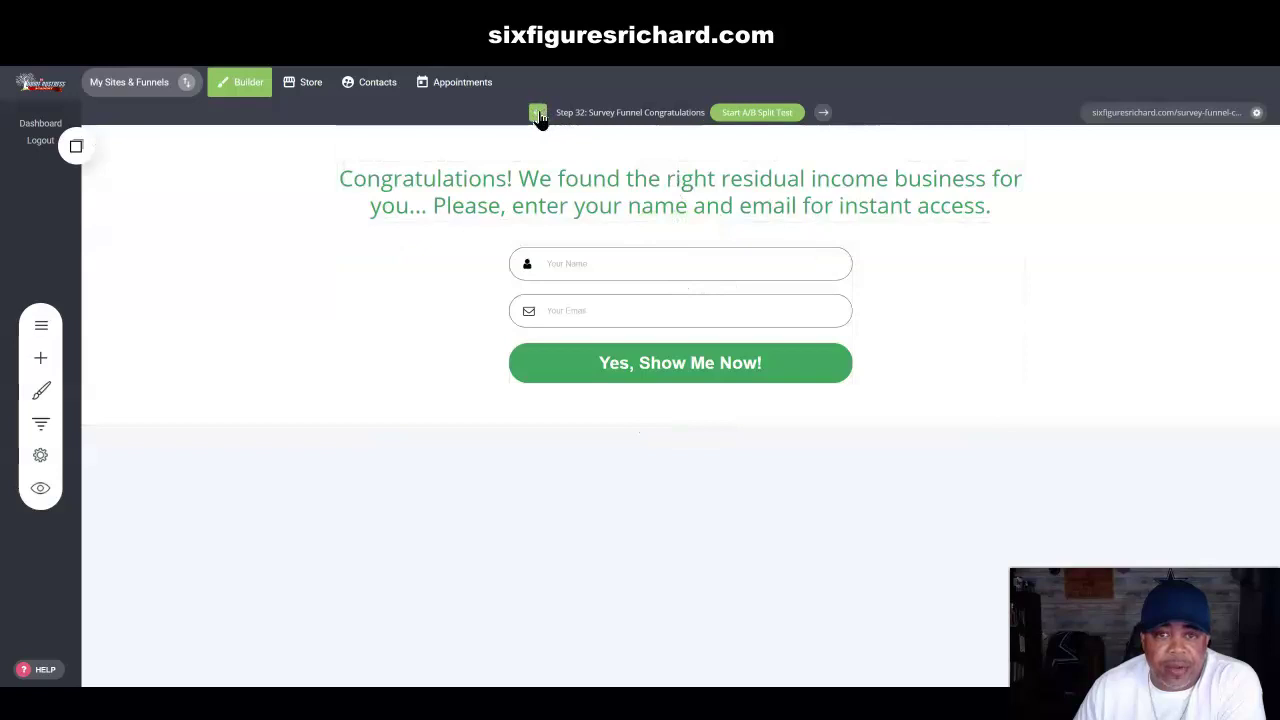
pyautogui.click(42, 430)
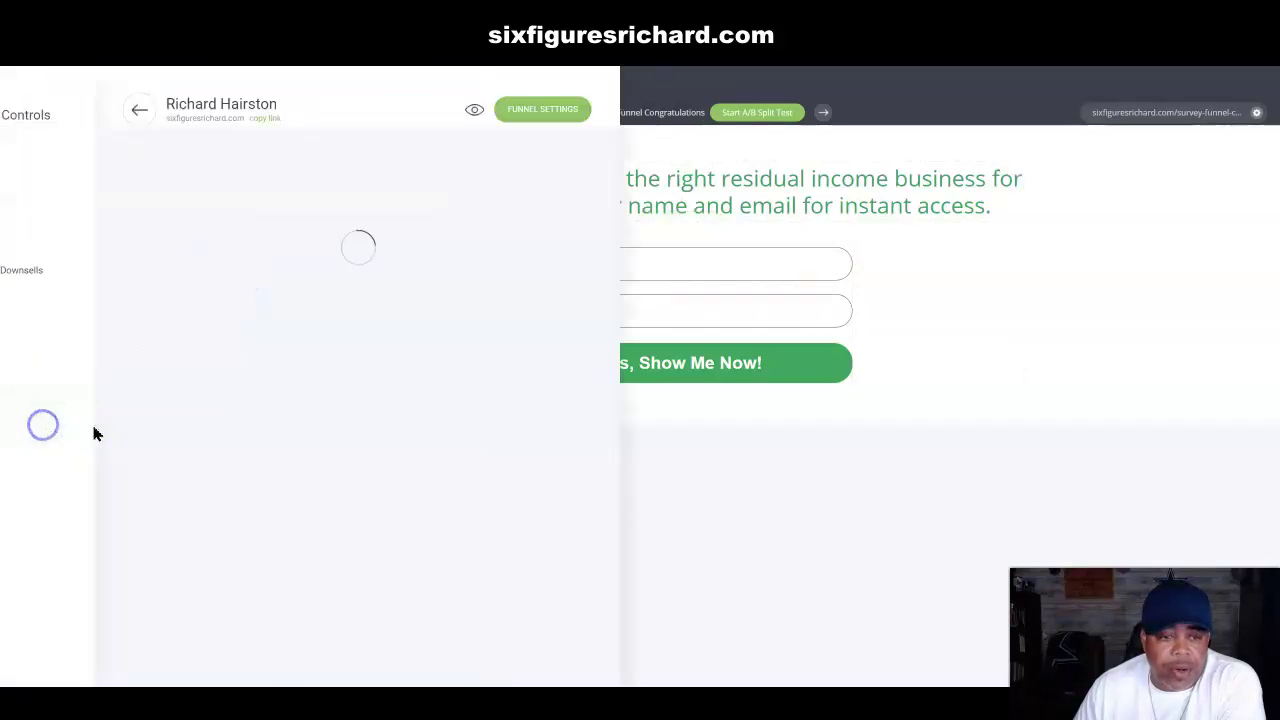
pyautogui.scroll(-10, 451, 457)
pyautogui.scroll(-8, 427, 438)
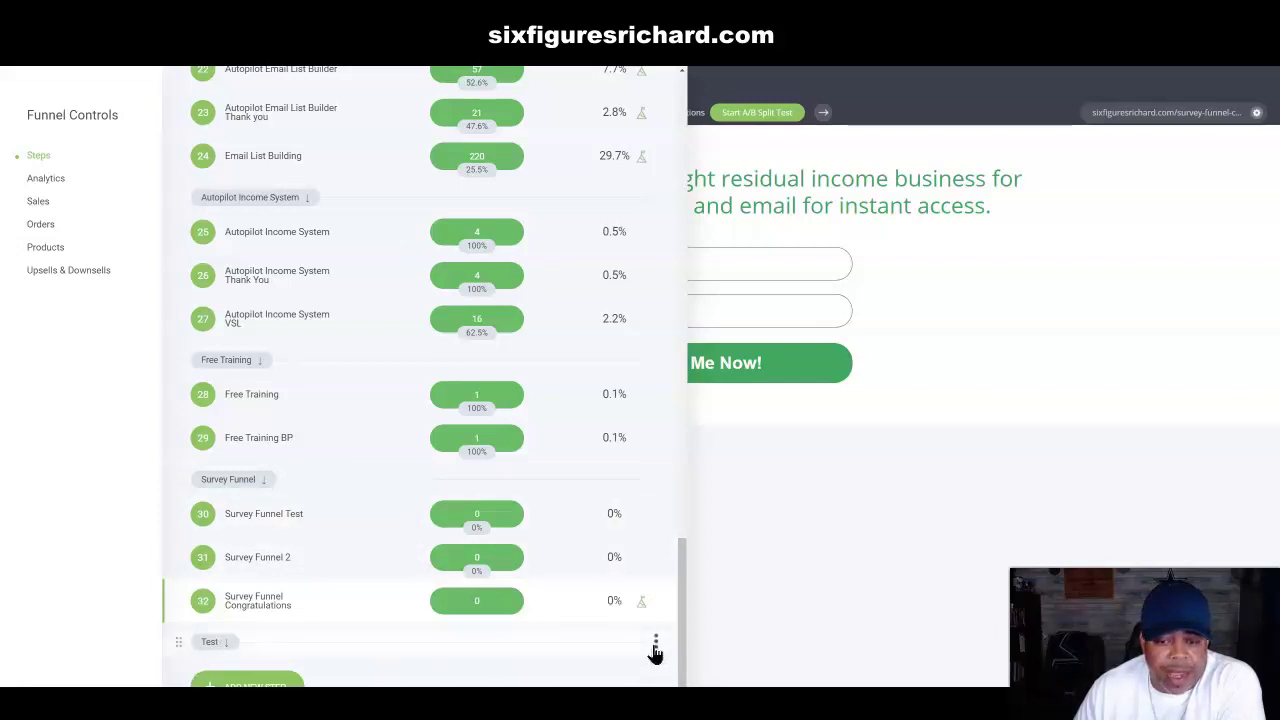
# Step: Rename the Test group label to 'Quiz Test'
pyautogui.click(656, 644)
pyautogui.click(670, 565)
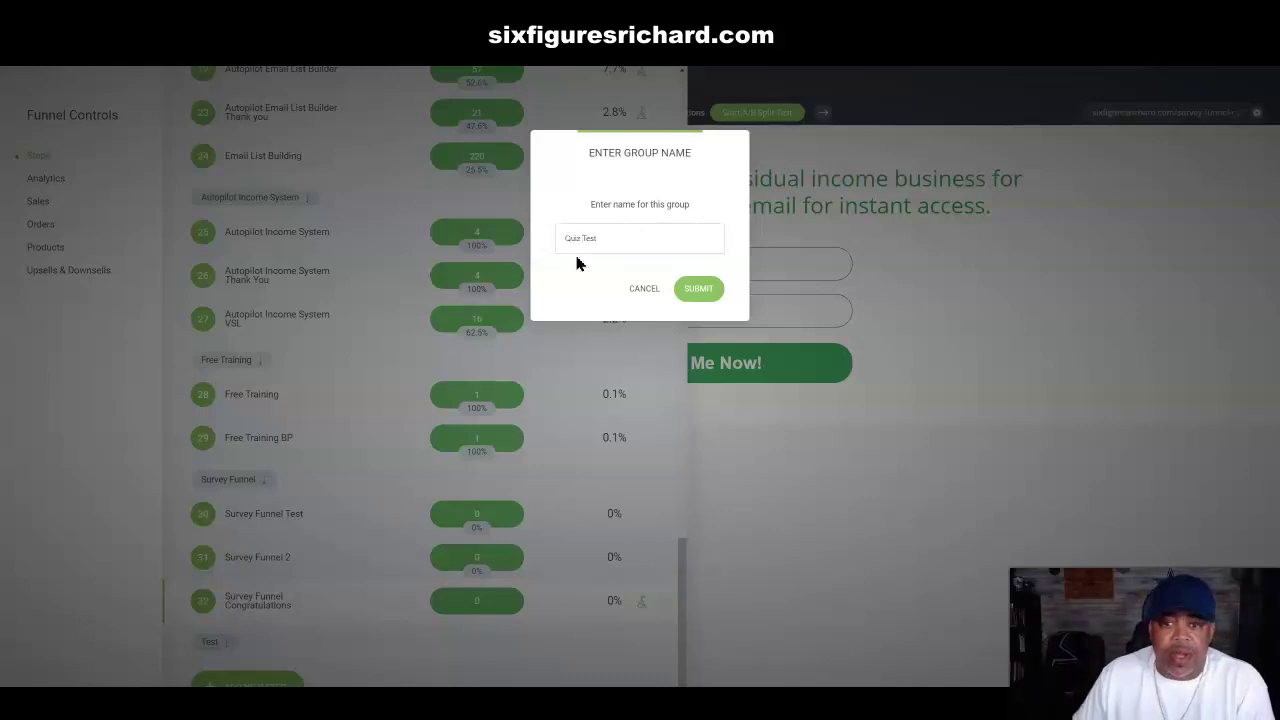
pyautogui.click(698, 288)
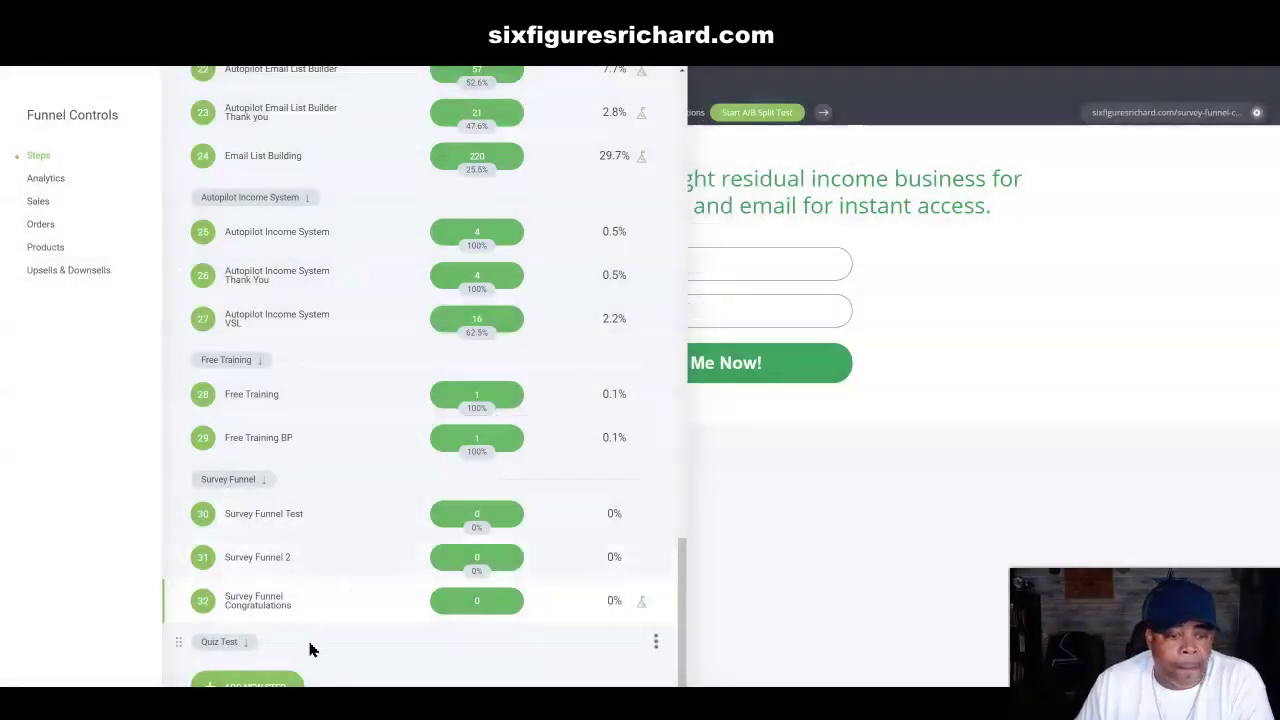
# Step: Add an empty page named 'Quiz Test' as a new step in the funnel
pyautogui.click(255, 688)
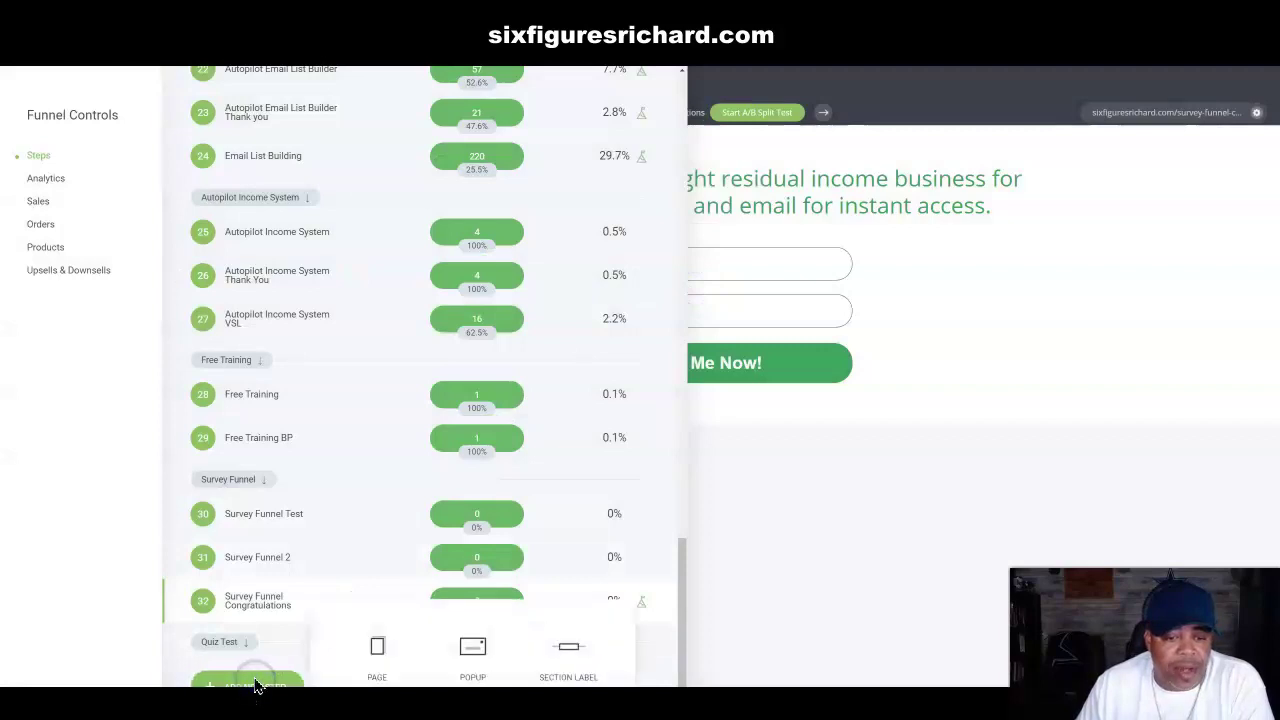
pyautogui.click(380, 652)
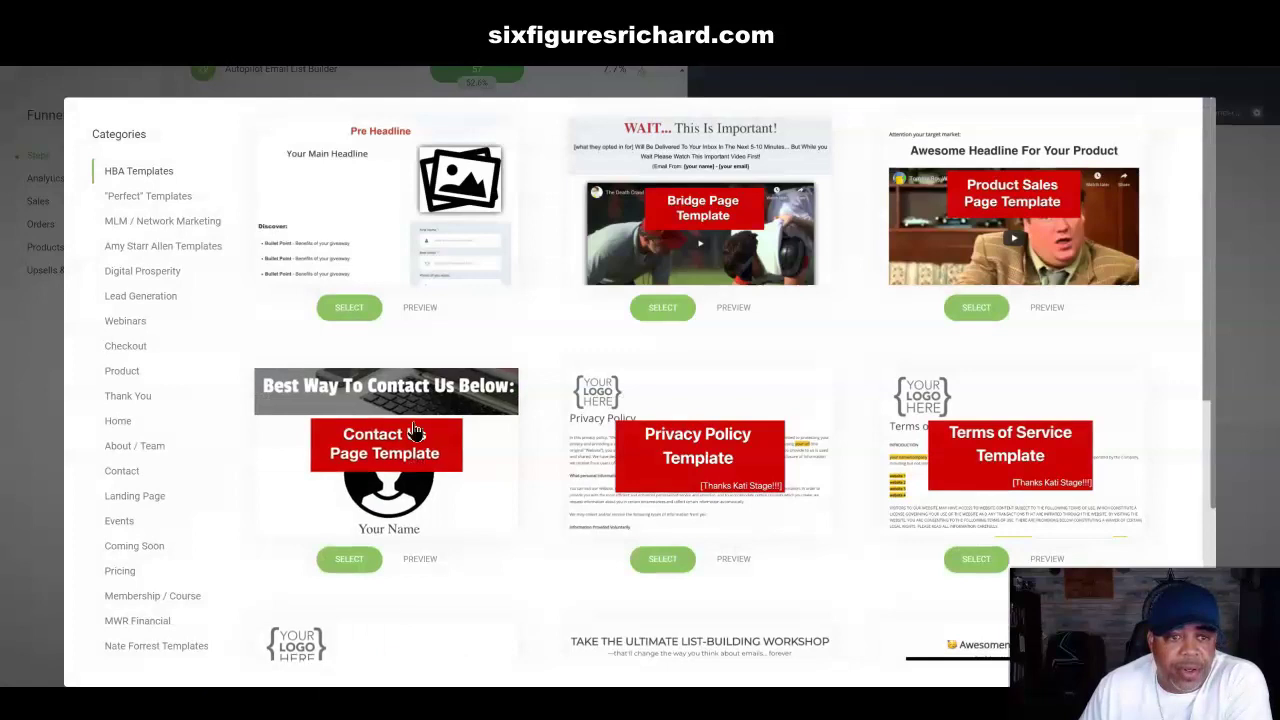
pyautogui.scroll(-3, 178, 428)
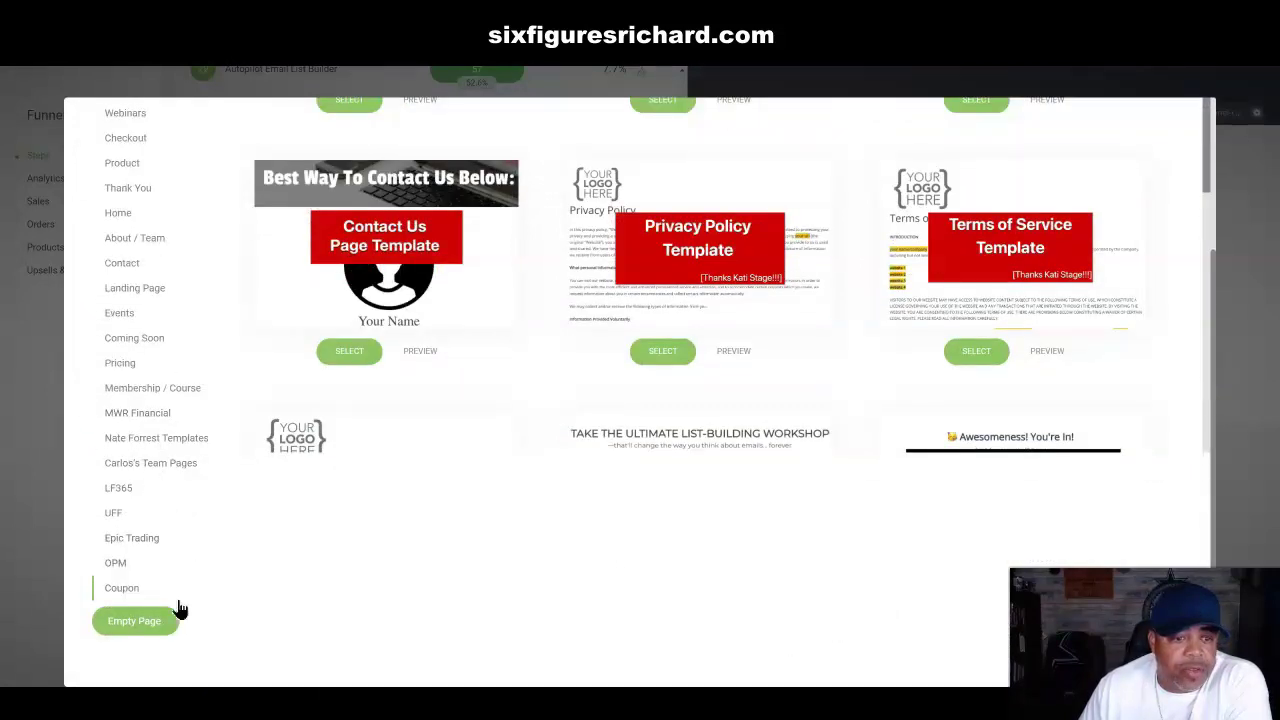
pyautogui.click(138, 623)
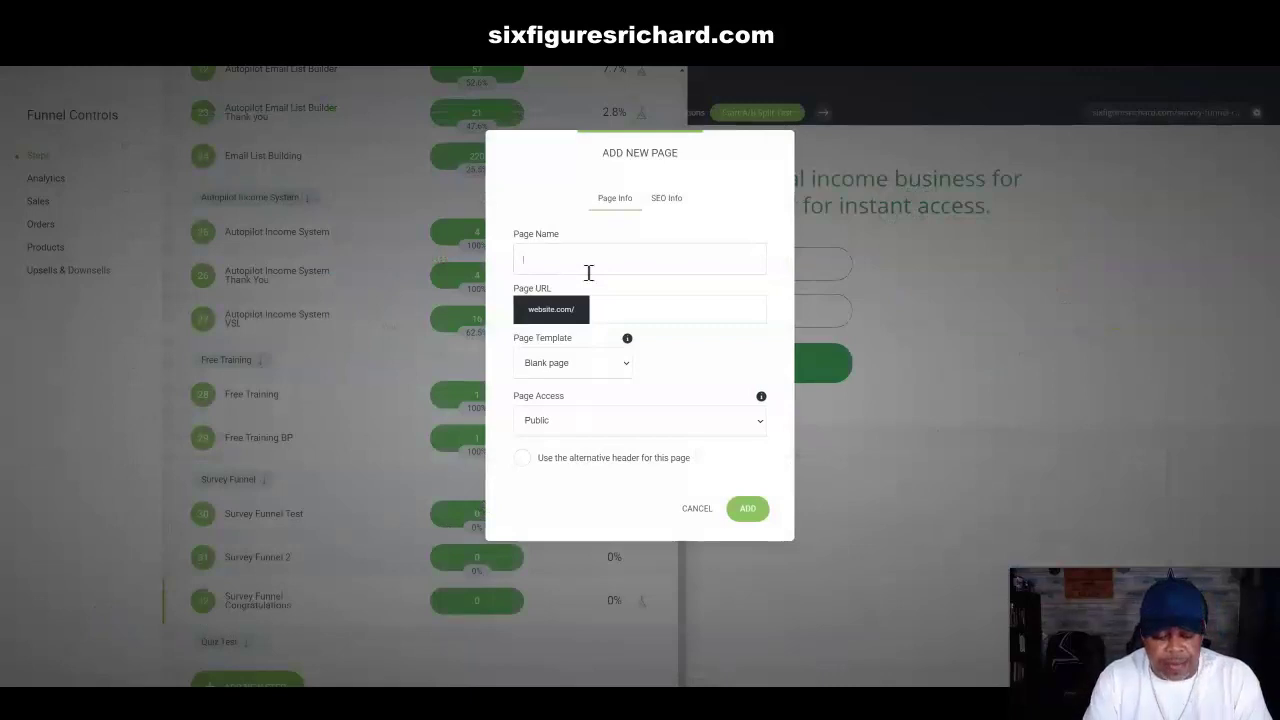
pyautogui.write('uiz Test')
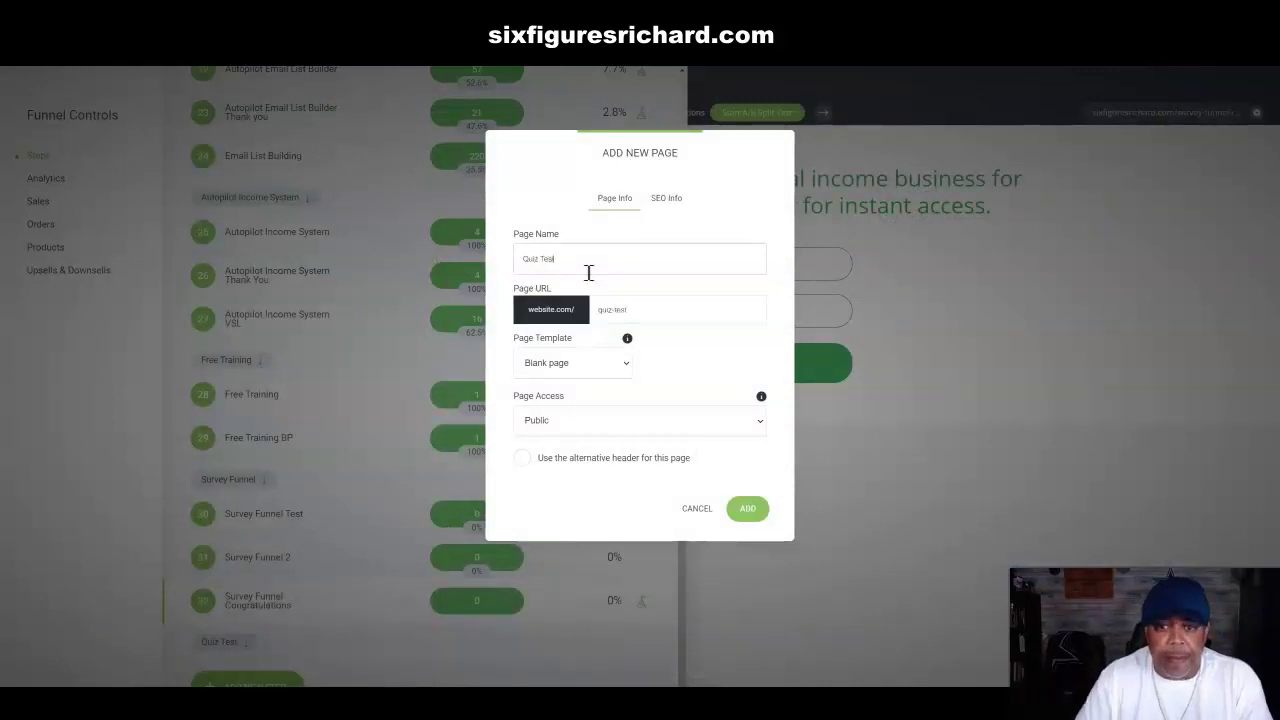
pyautogui.click(748, 512)
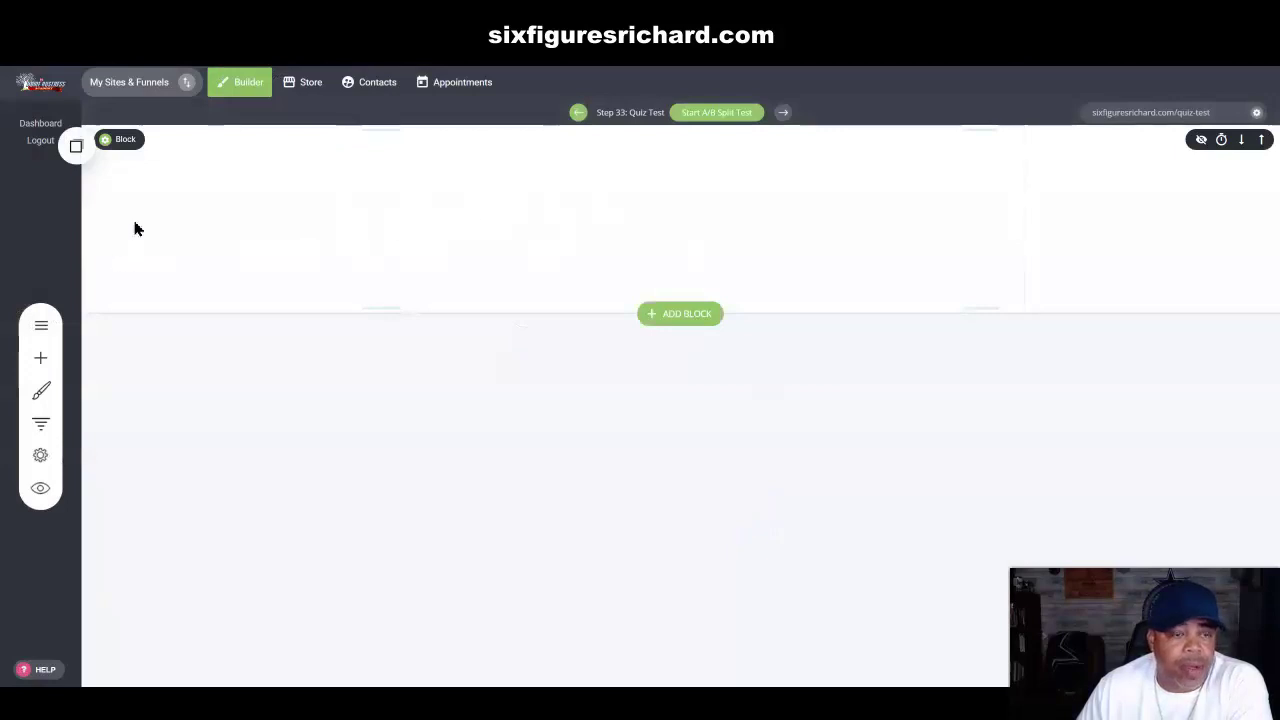
# Step: Place a Quiz/Survey widget on the blank page and move its steps panel aside
pyautogui.click(41, 359)
pyautogui.scroll(-1, 61, 370)
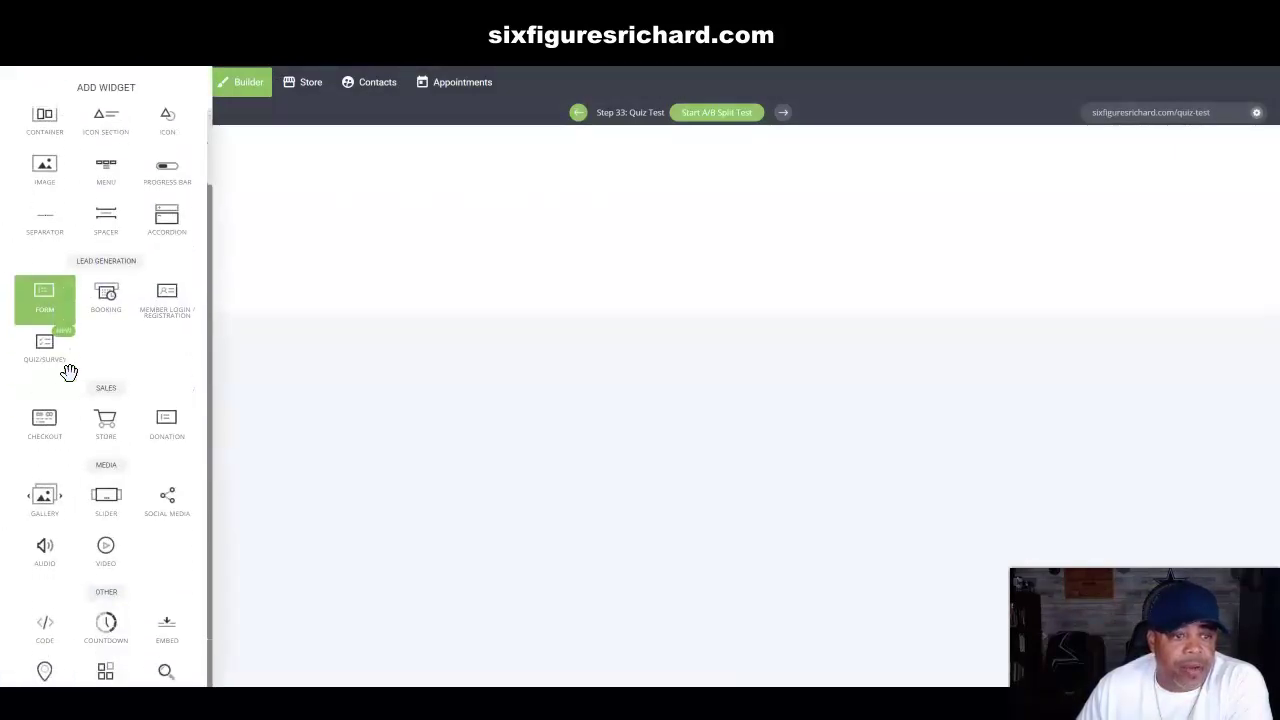
pyautogui.moveTo(44, 364); pyautogui.dragTo(686, 204)
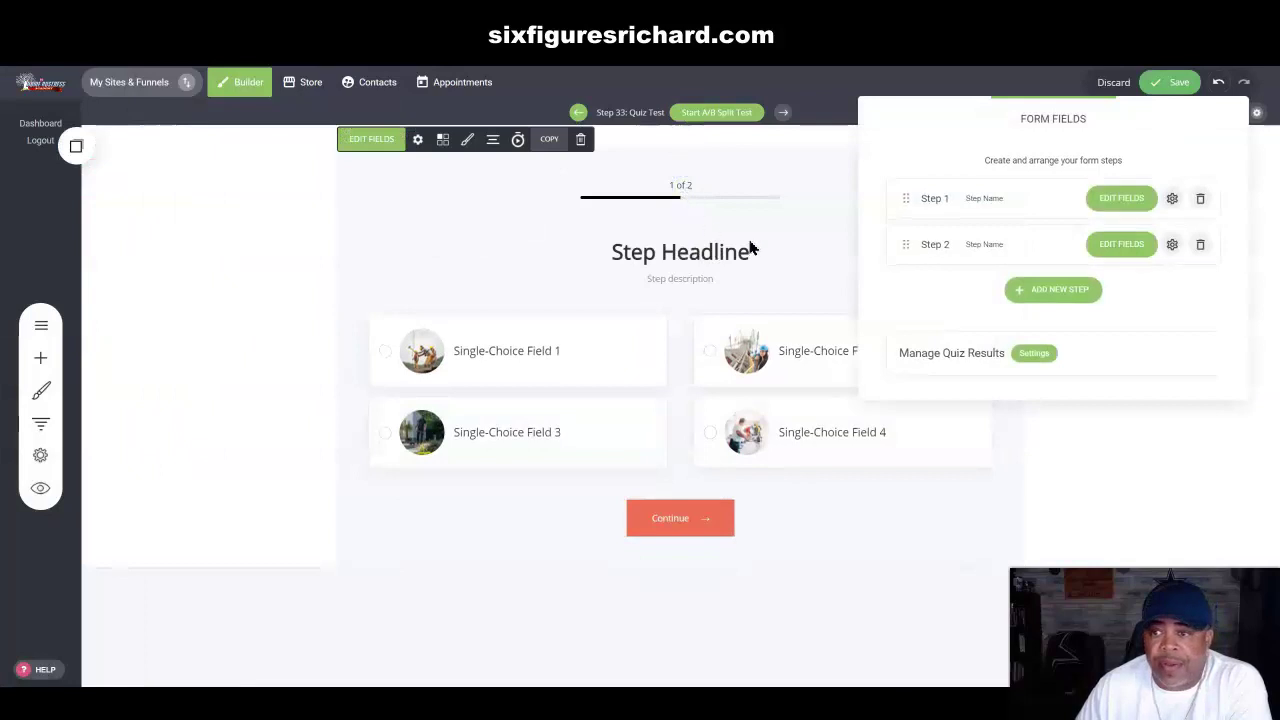
pyautogui.moveTo(1141, 112); pyautogui.dragTo(259, 114)
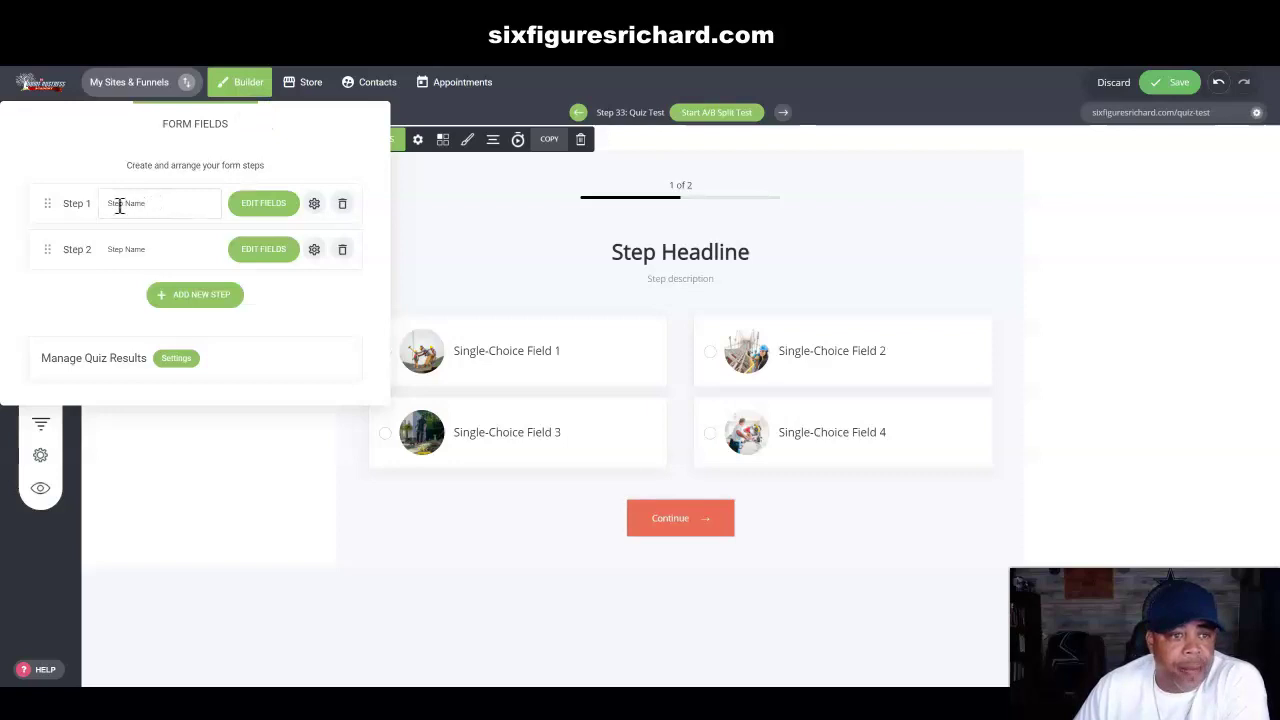
# Step: Rename the quiz's Step 1 to 'Pick One'
pyautogui.moveTo(155, 198); pyautogui.dragTo(105, 210)
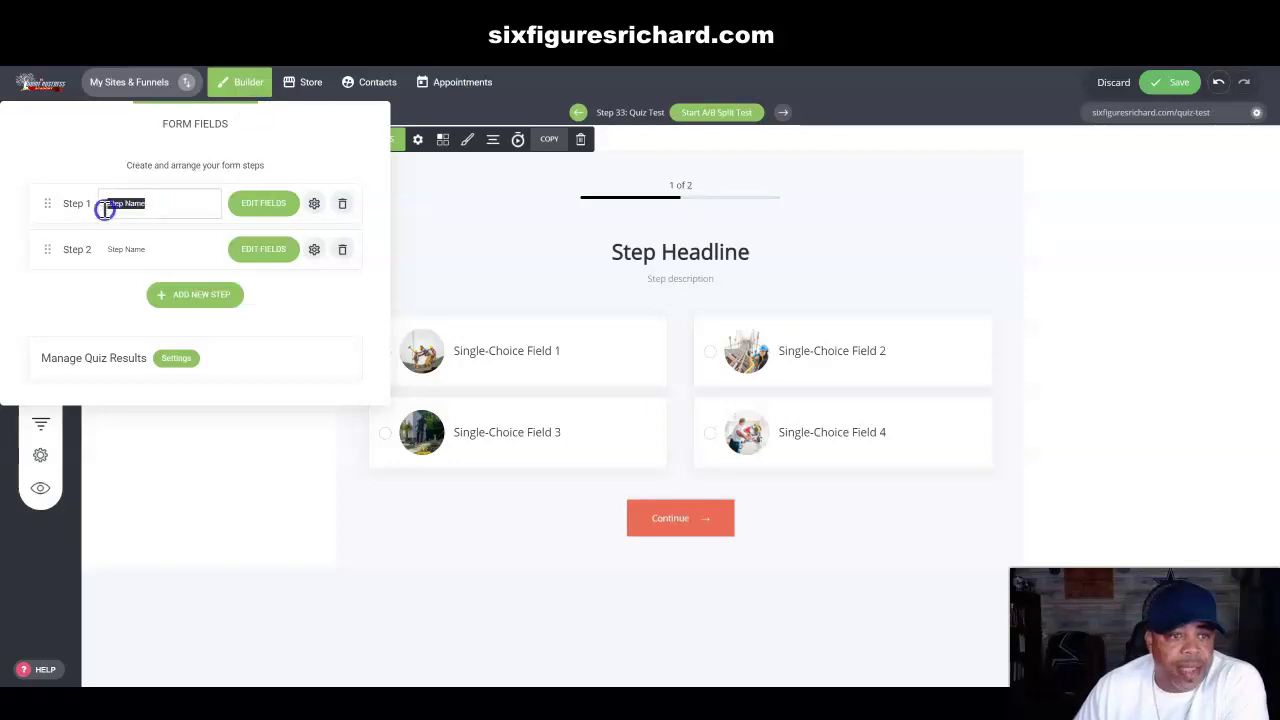
pyautogui.moveTo(151, 251); pyautogui.dragTo(110, 250)
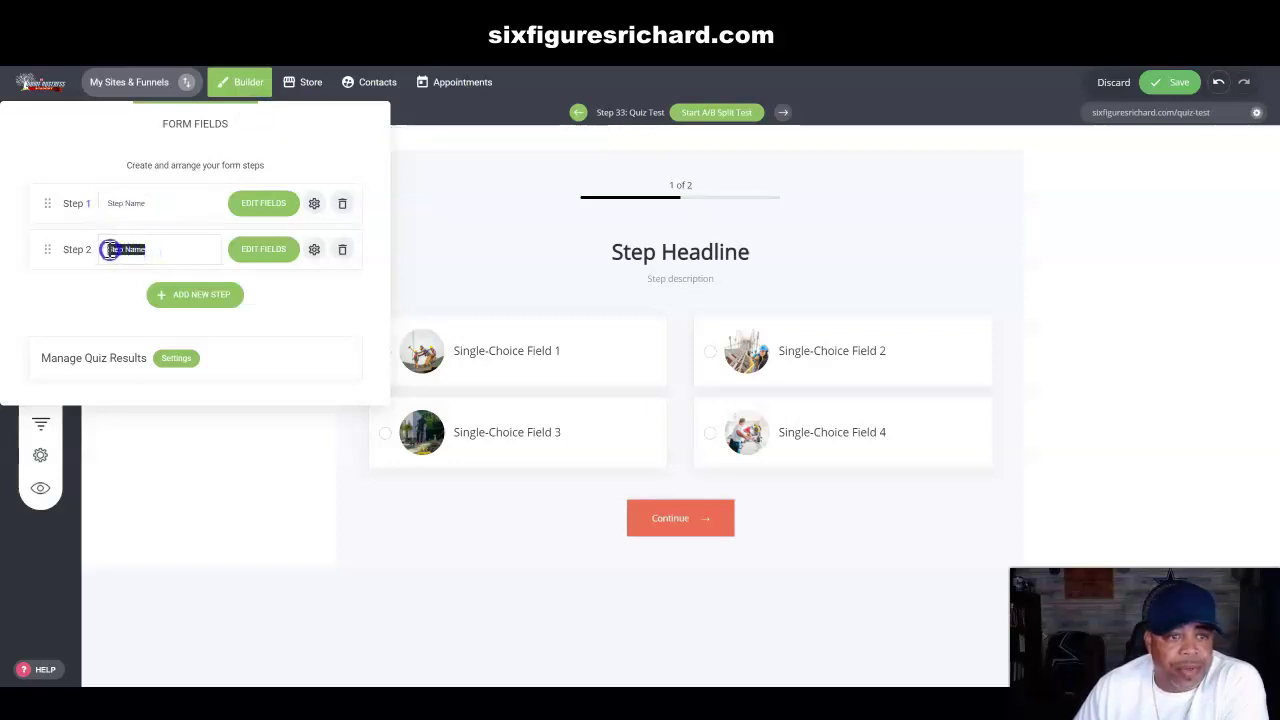
pyautogui.click(171, 204)
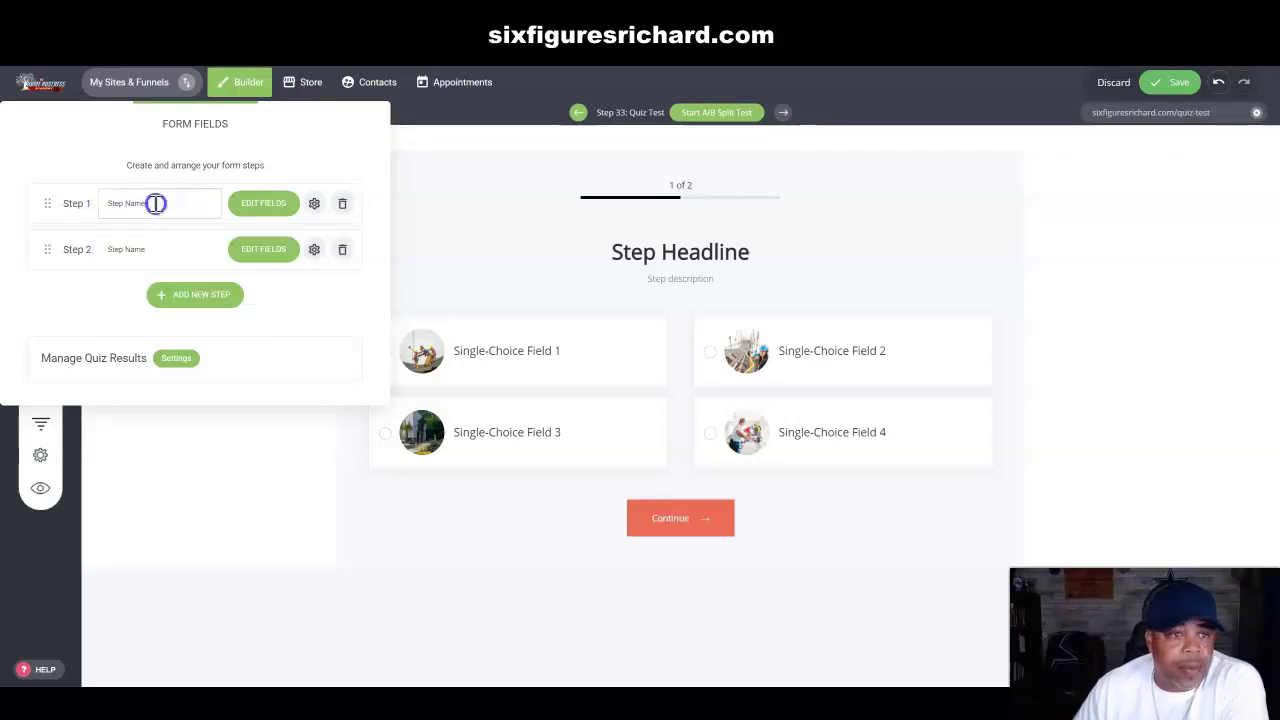
pyautogui.moveTo(154, 201); pyautogui.dragTo(104, 202)
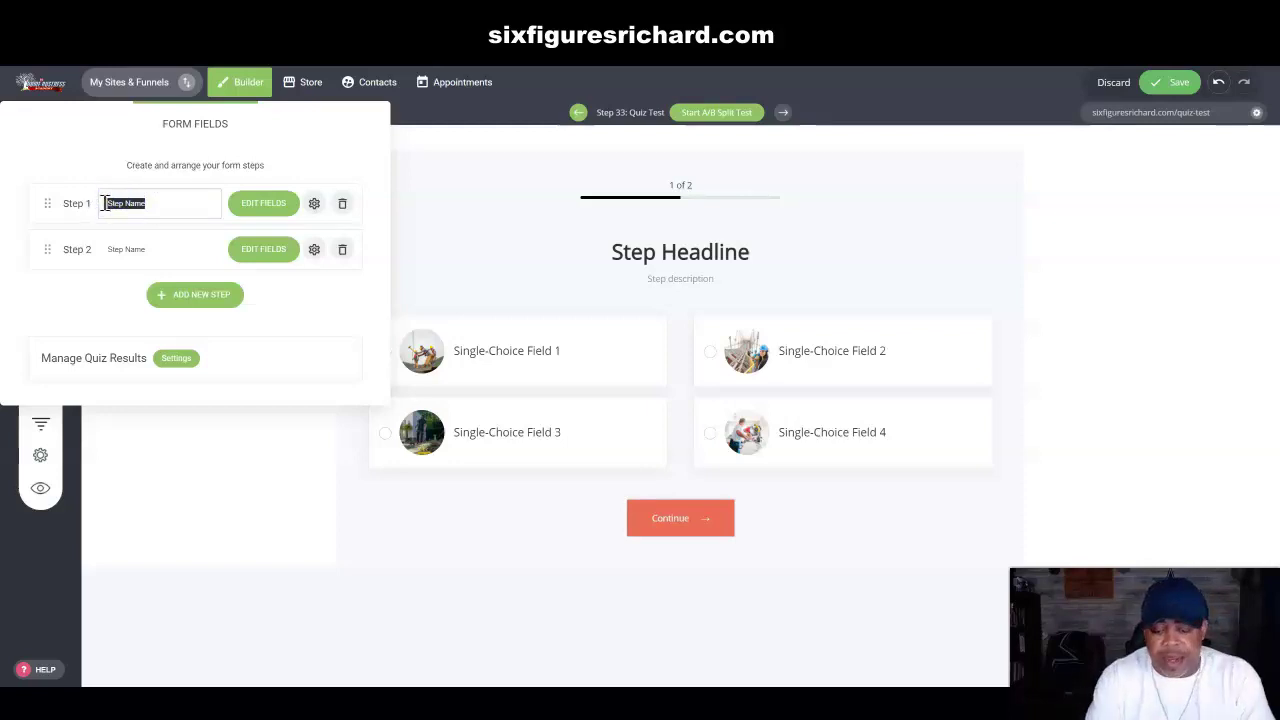
pyautogui.write('Pick One')
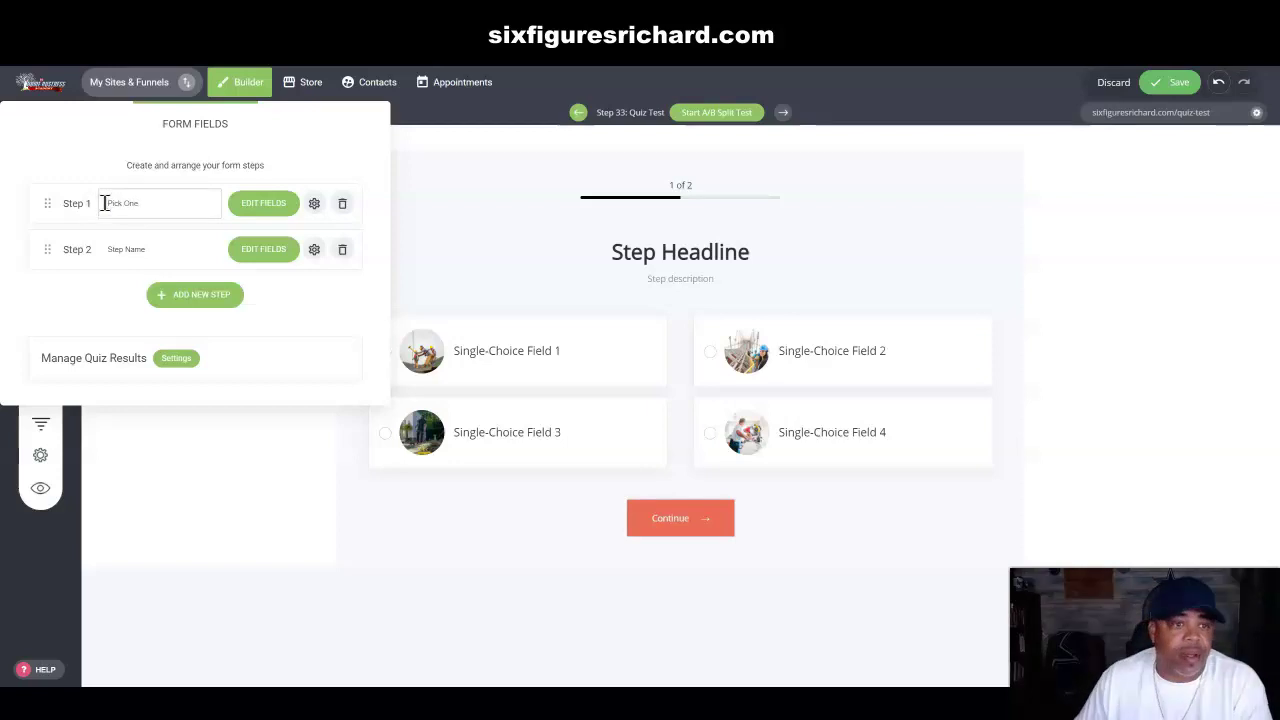
# Step: Set the step heading to 'Are you serious about starting a home business?'
pyautogui.click(264, 205)
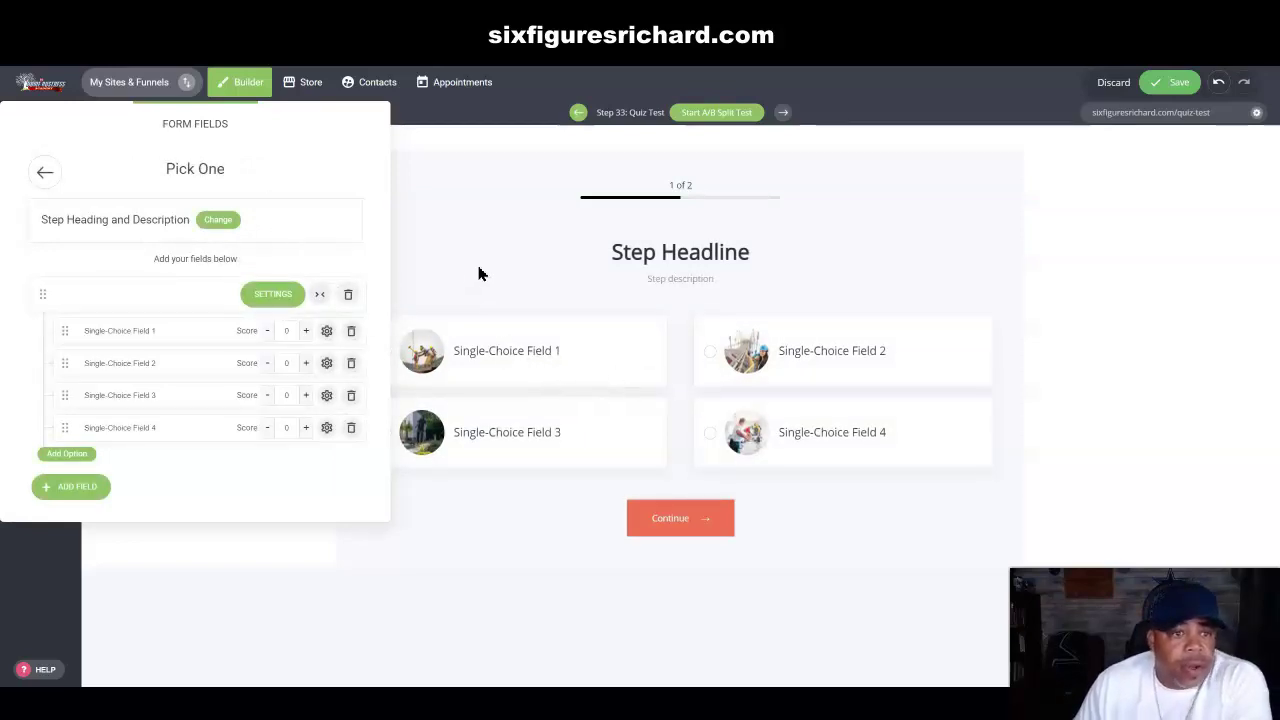
pyautogui.click(218, 220)
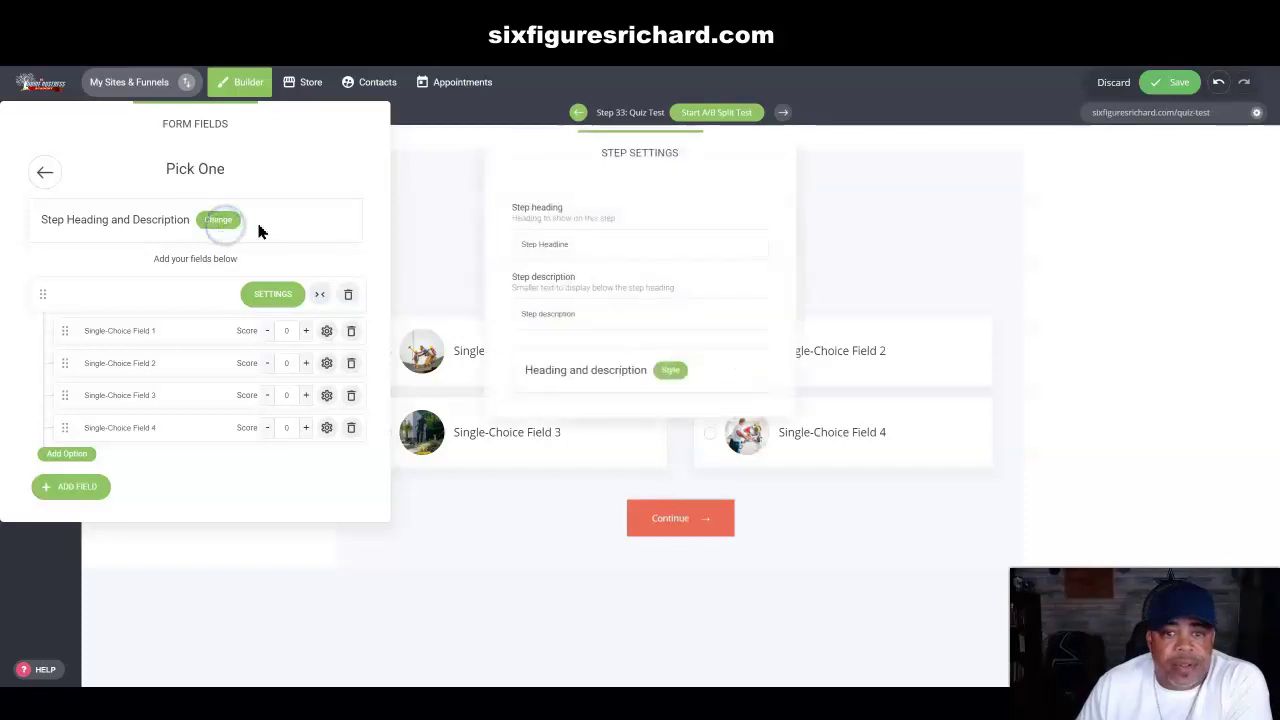
pyautogui.click(585, 245)
pyautogui.moveTo(585, 245); pyautogui.dragTo(505, 248)
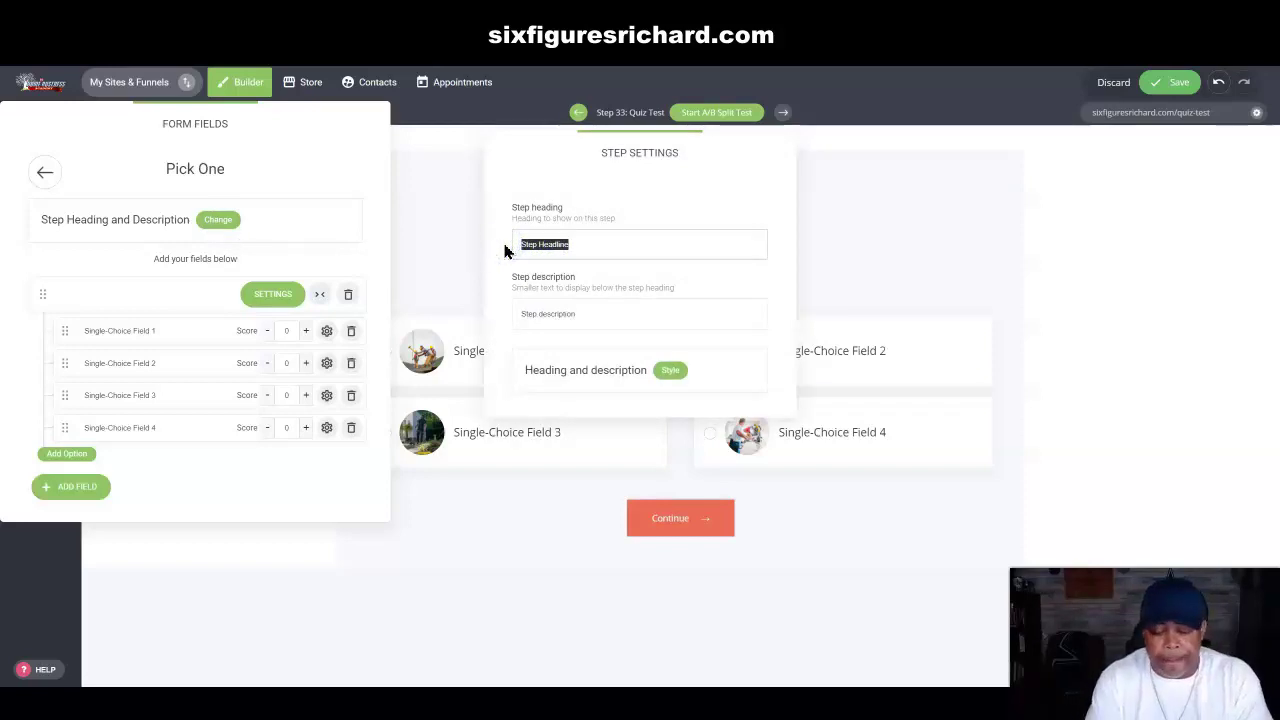
pyautogui.write('Are you seri')
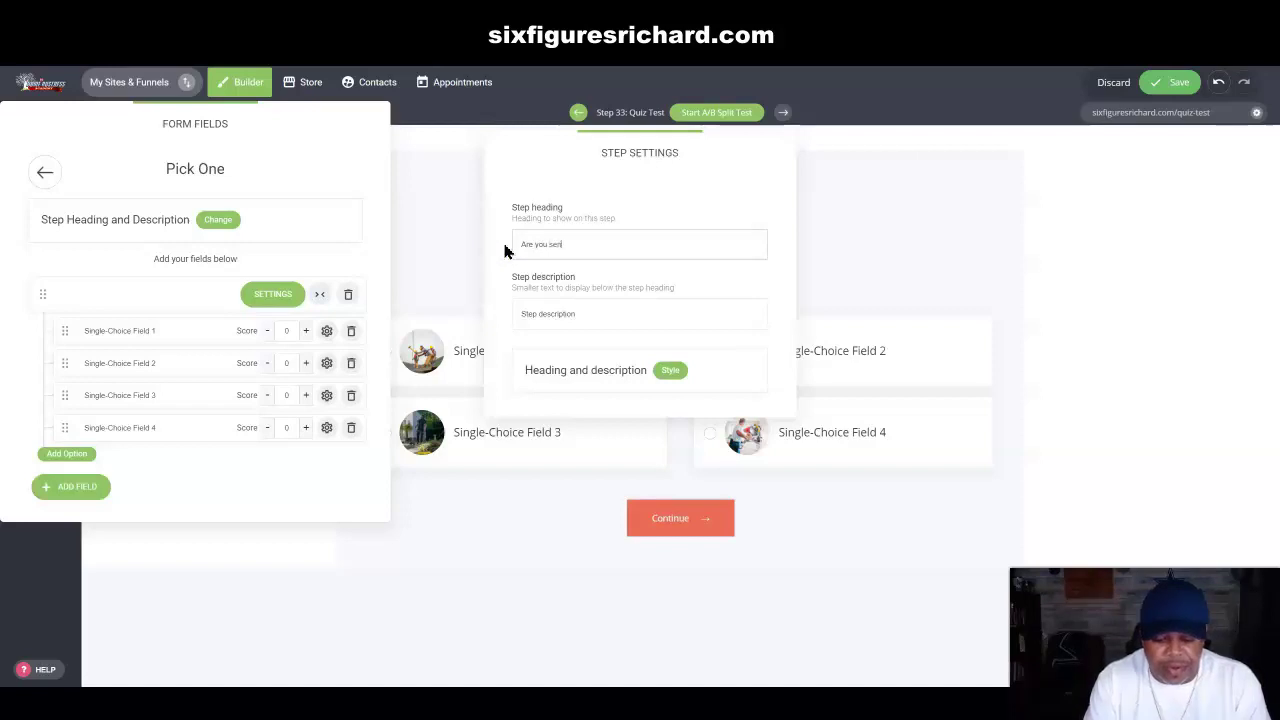
pyautogui.write('uo')
pyautogui.press('BackSpace')
pyautogui.press('BackSpace')
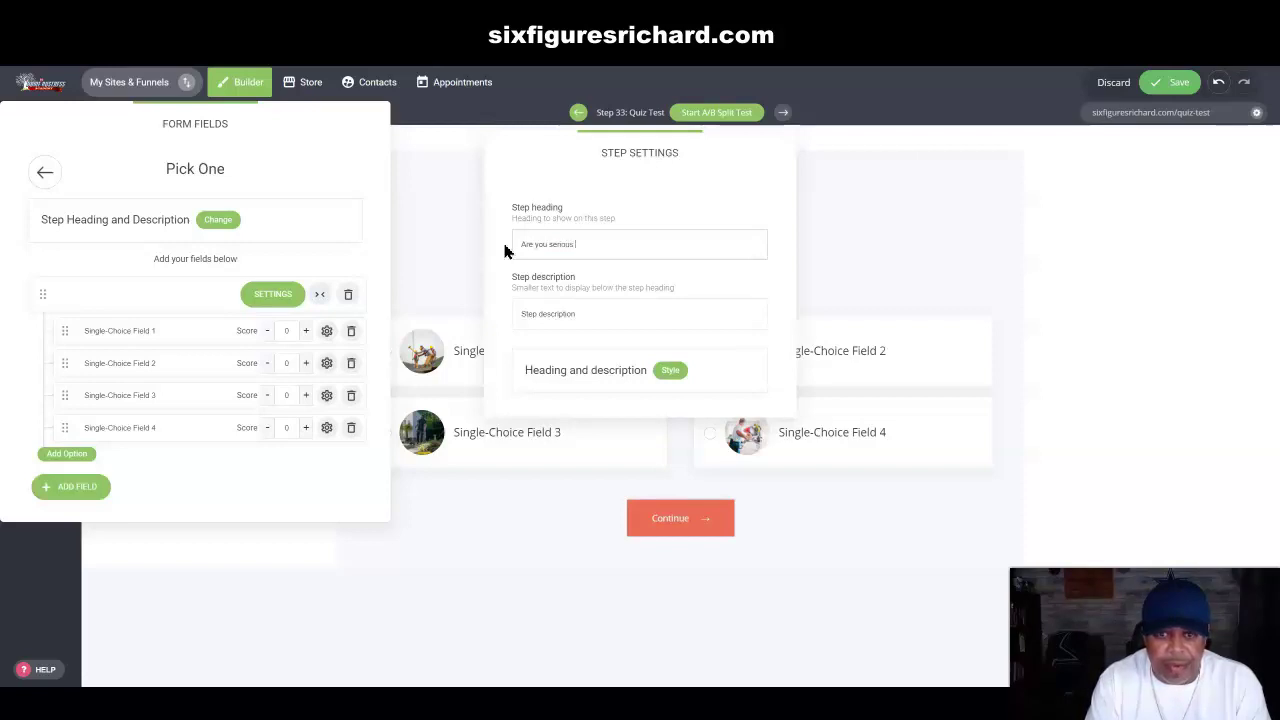
pyautogui.write('ous about')
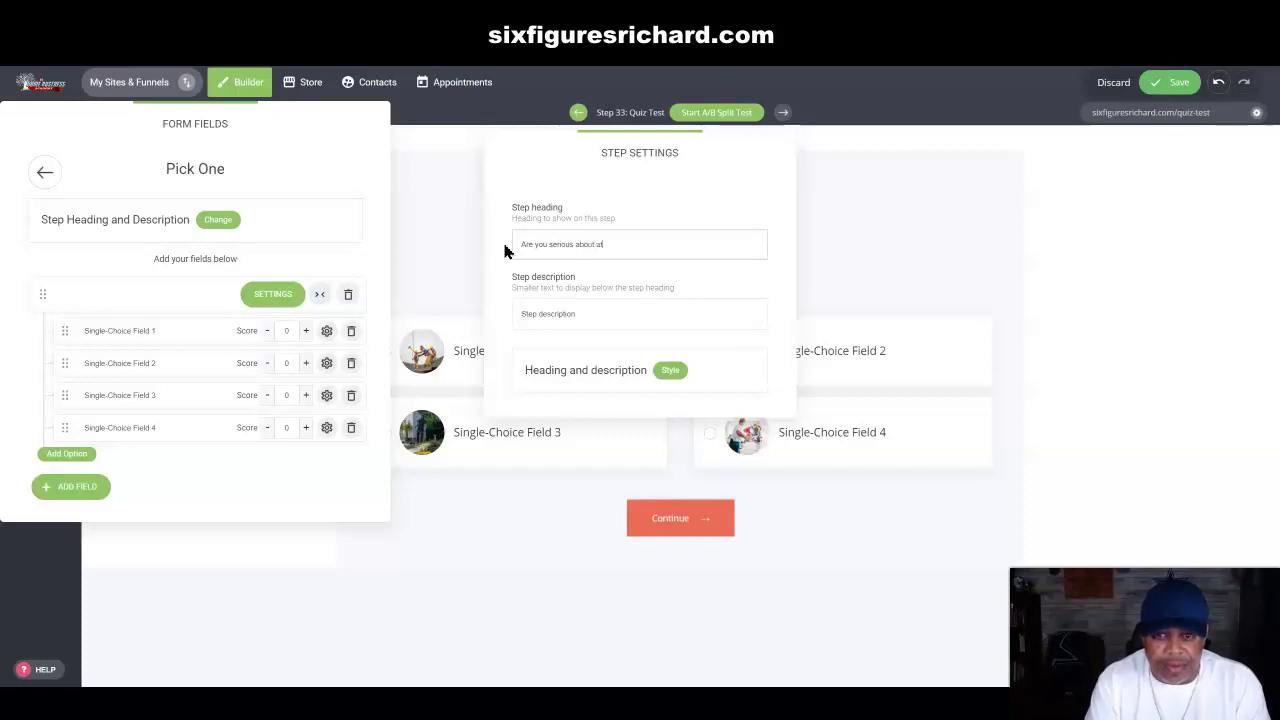
pyautogui.write('sta')
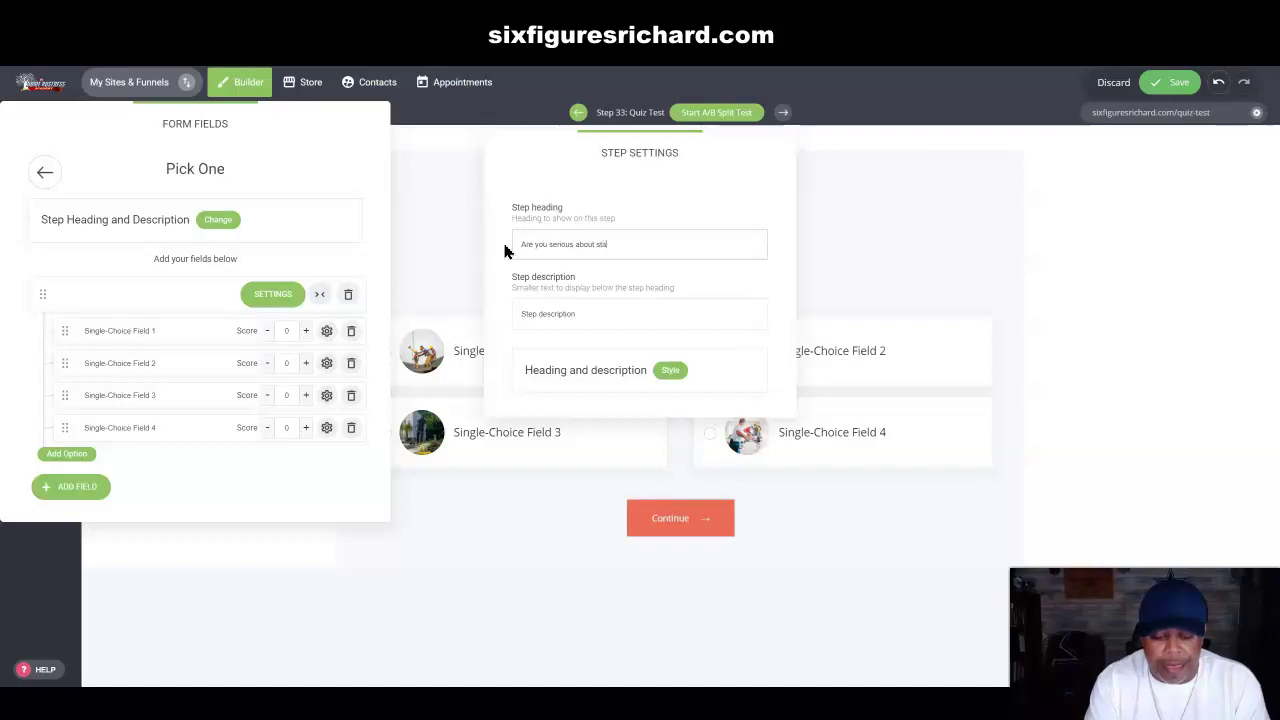
pyautogui.write('rting a home business?')
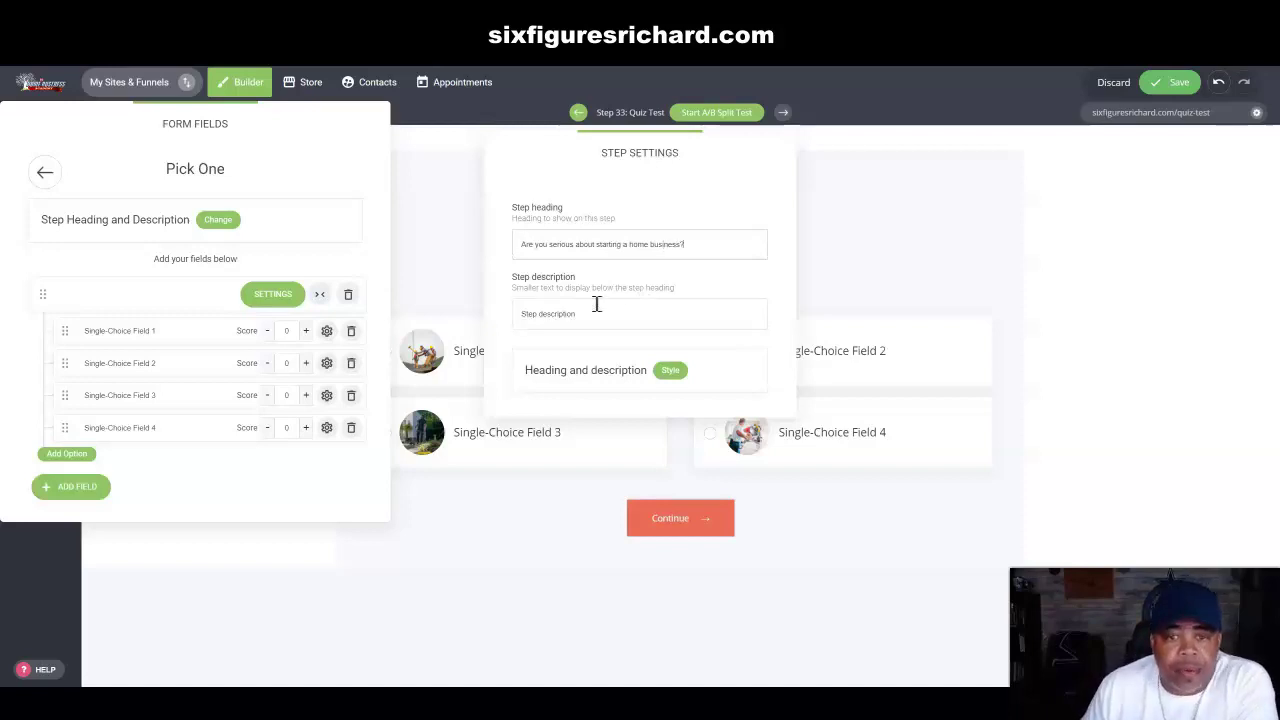
# Step: Delete the placeholder step description text
pyautogui.moveTo(588, 314); pyautogui.dragTo(506, 317)
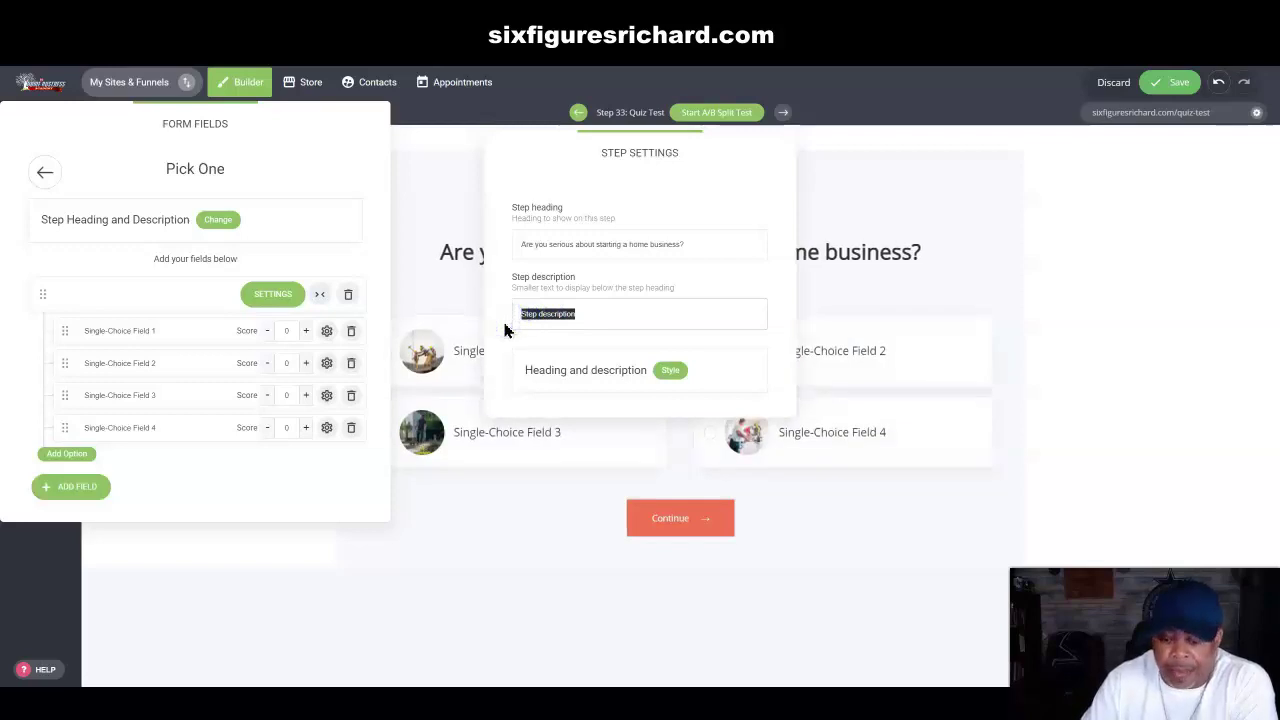
pyautogui.press('BackSpace')
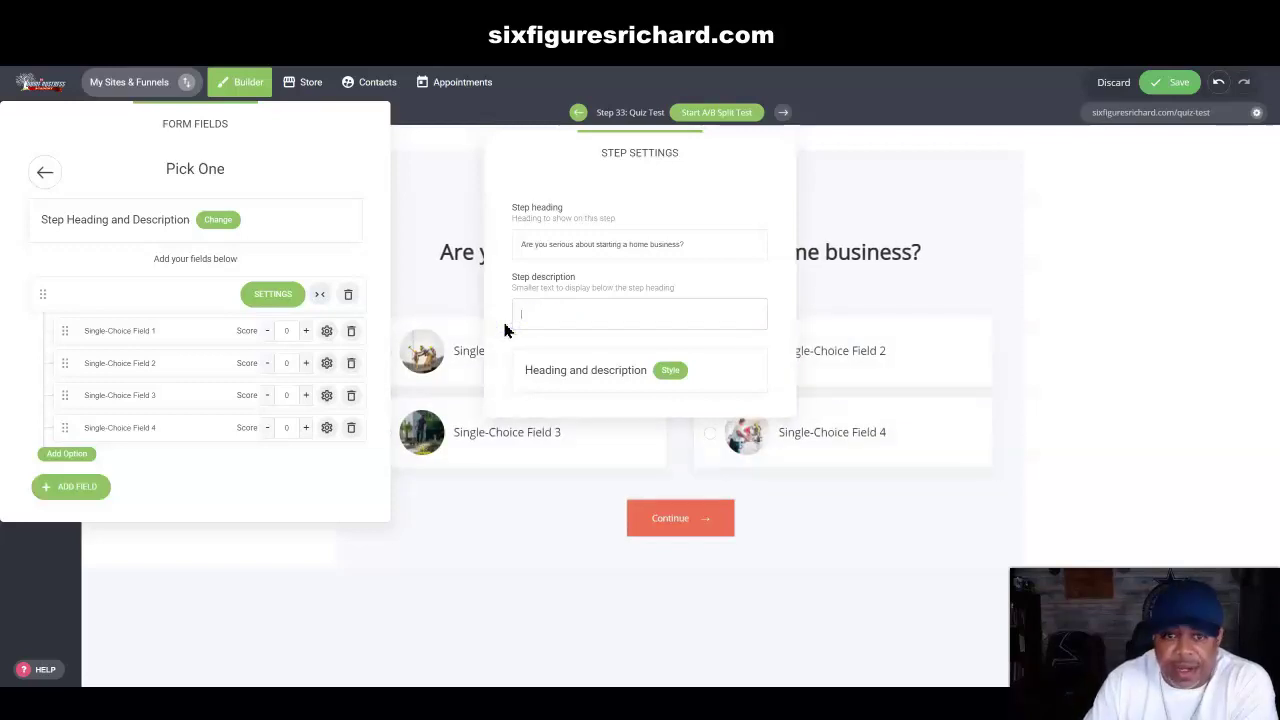
pyautogui.moveTo(731, 146); pyautogui.dragTo(733, 327)
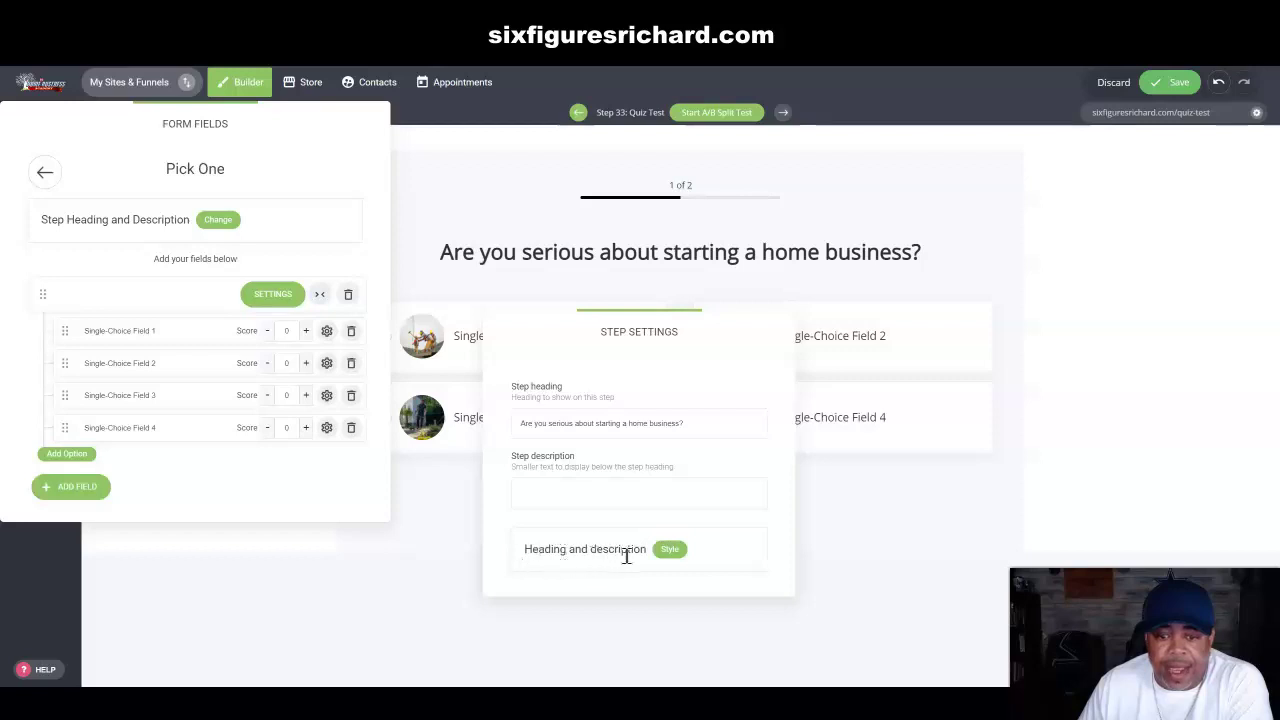
# Step: Style the step heading with black Global Color text and the Arial title font
pyautogui.click(668, 550)
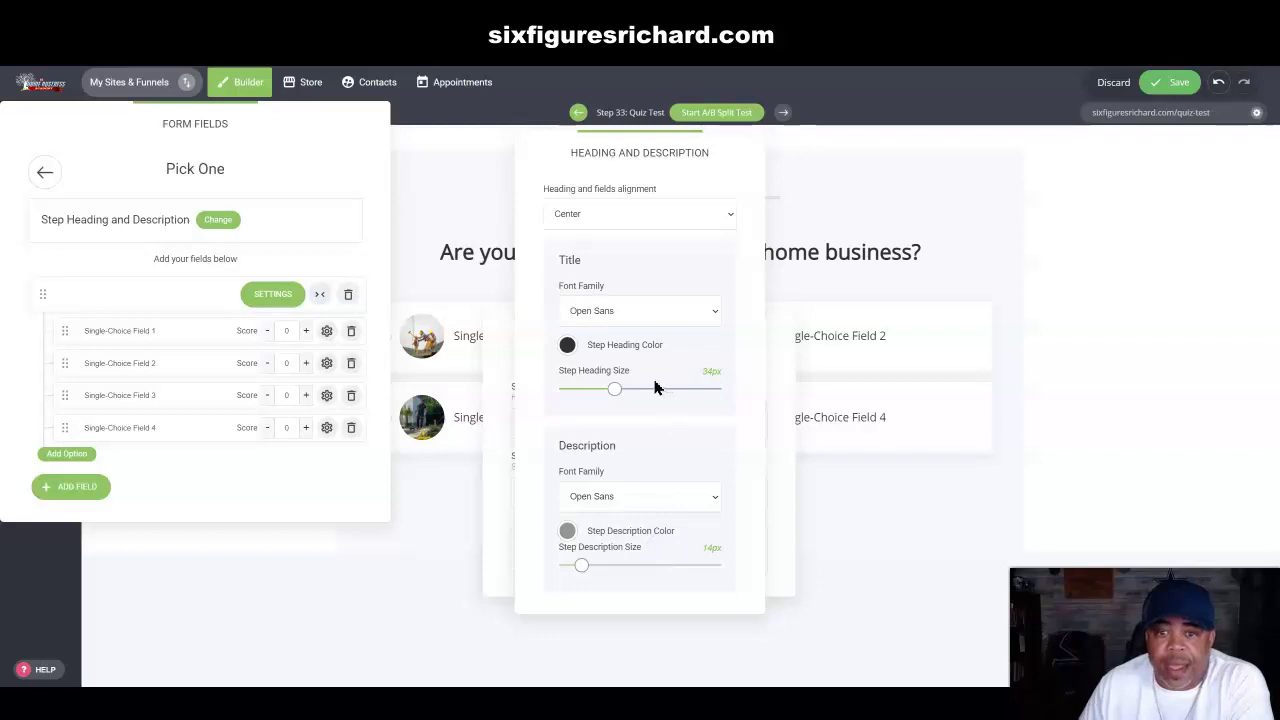
pyautogui.click(567, 347)
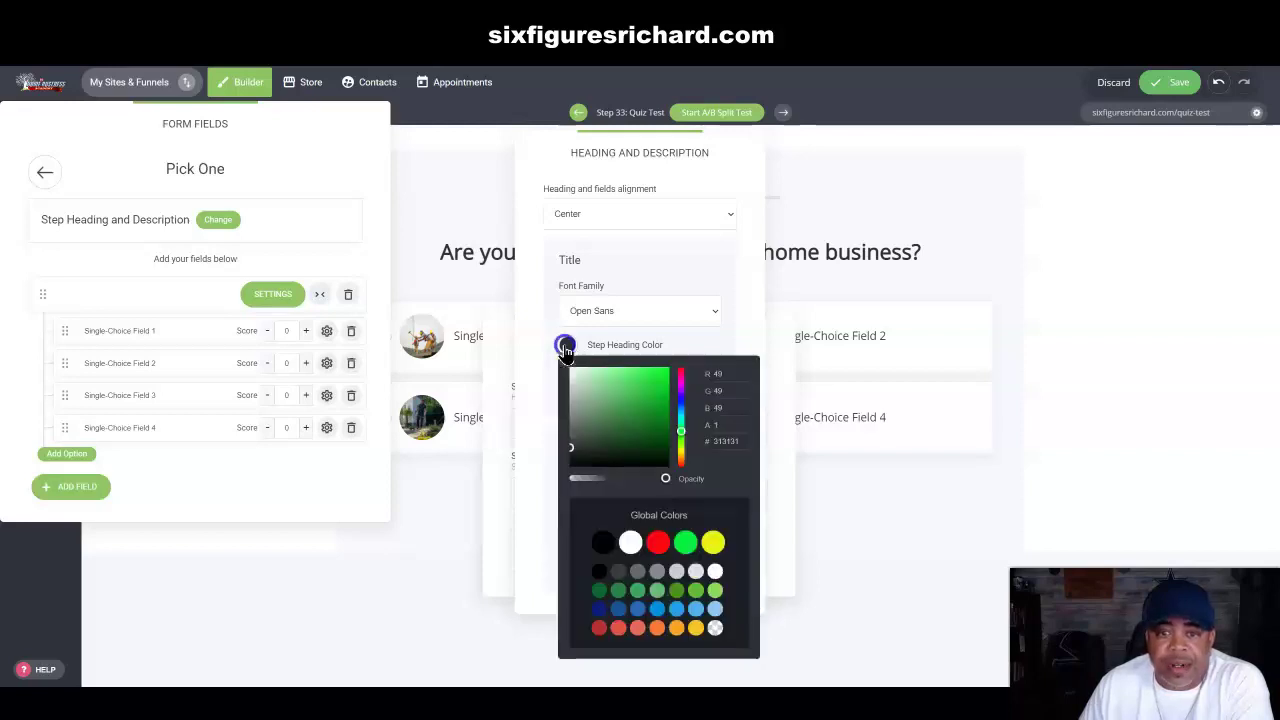
pyautogui.click(605, 545)
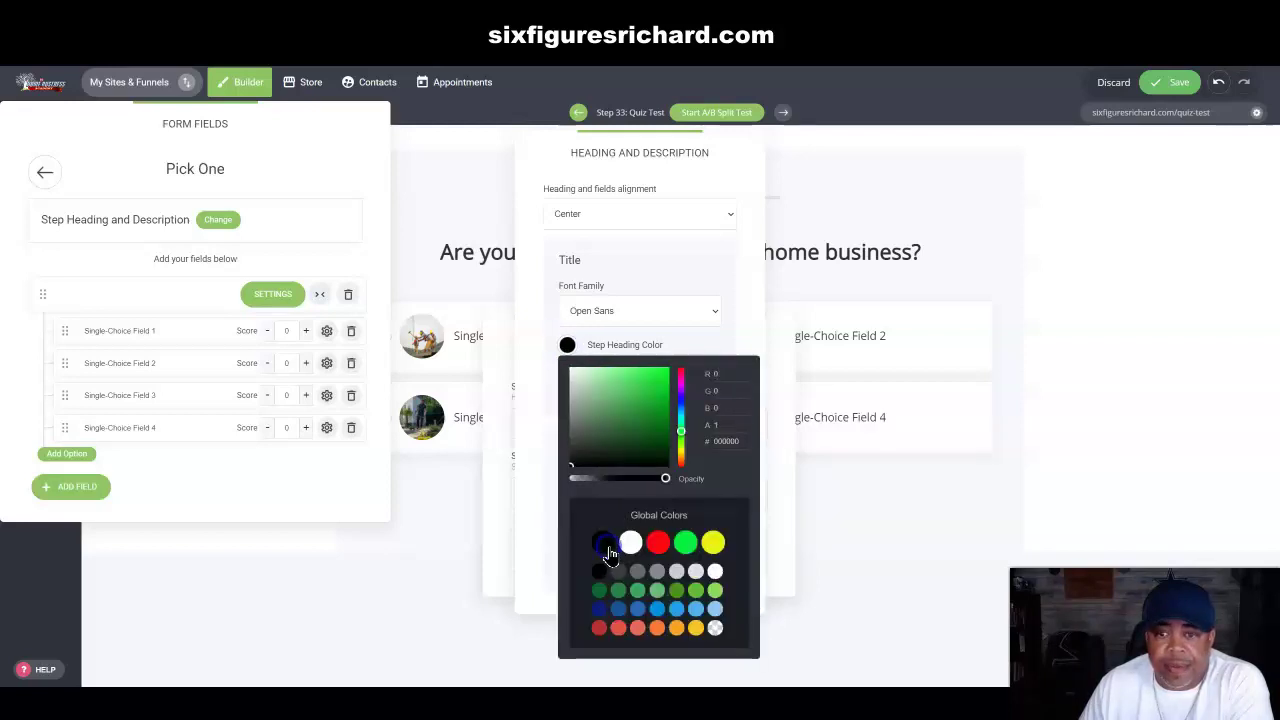
pyautogui.click(685, 542)
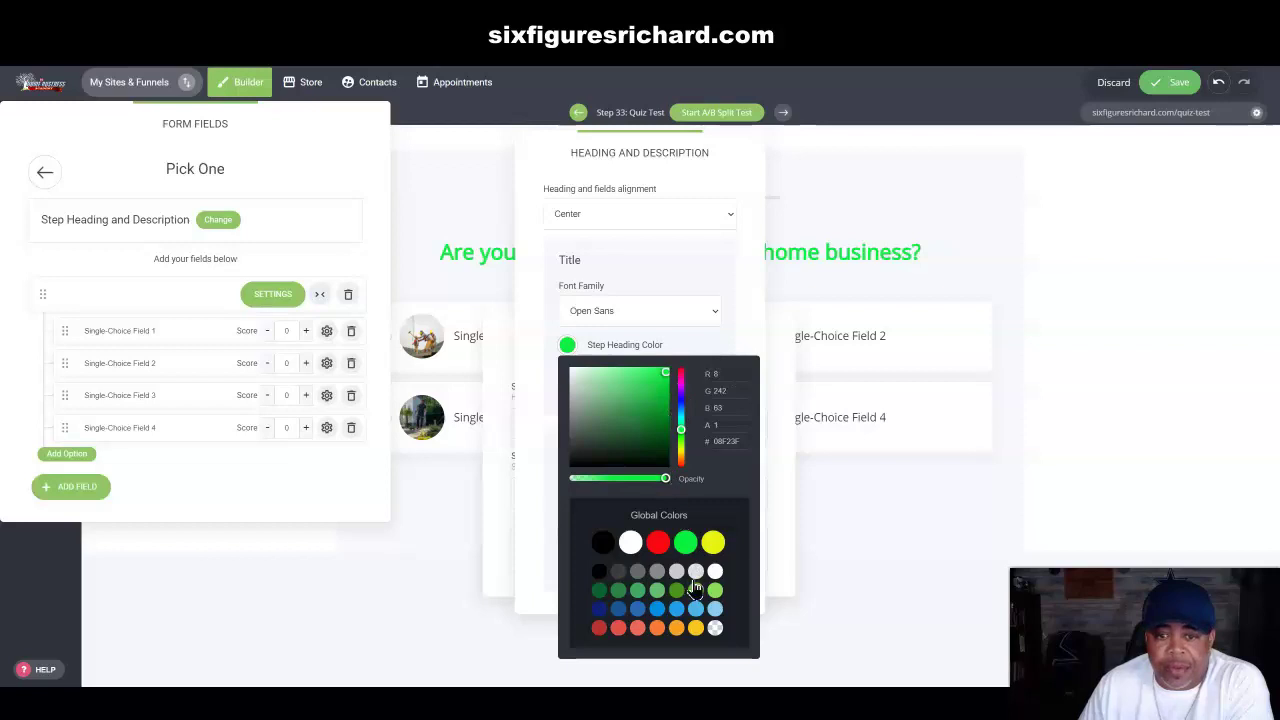
pyautogui.click(757, 345)
pyautogui.moveTo(737, 148); pyautogui.dragTo(1243, 151)
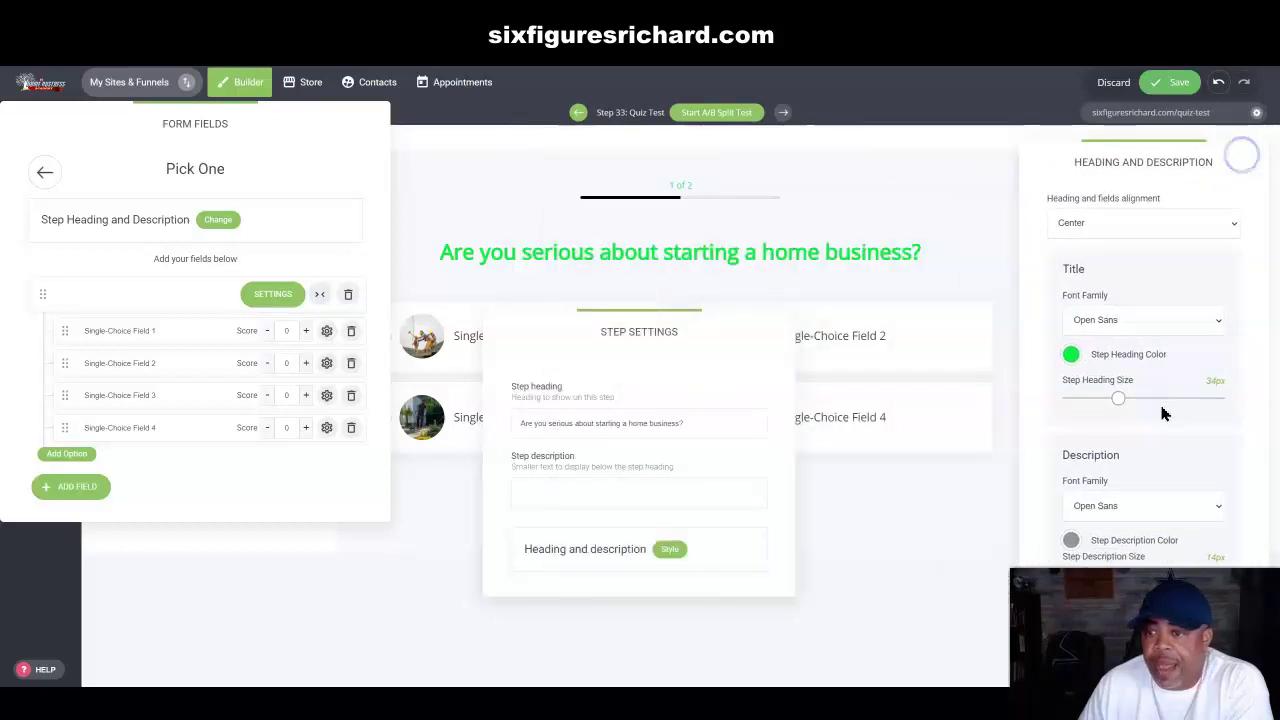
pyautogui.click(1070, 354)
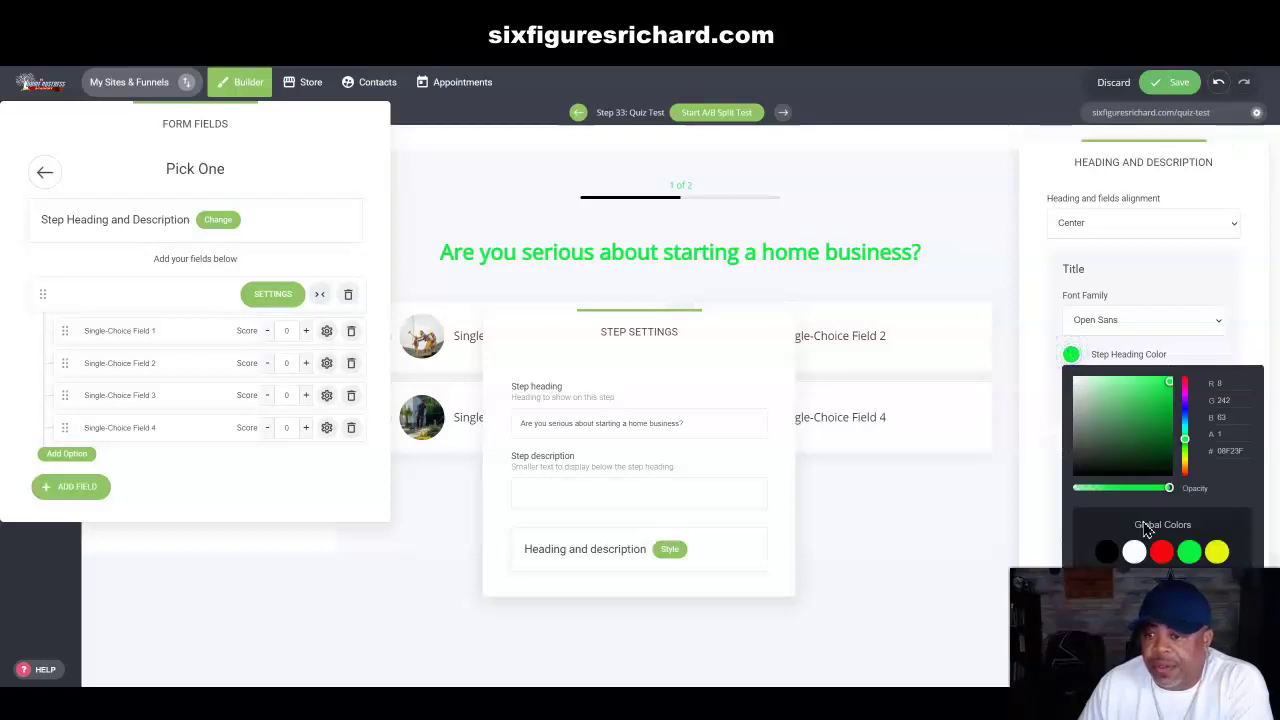
pyautogui.click(1164, 555)
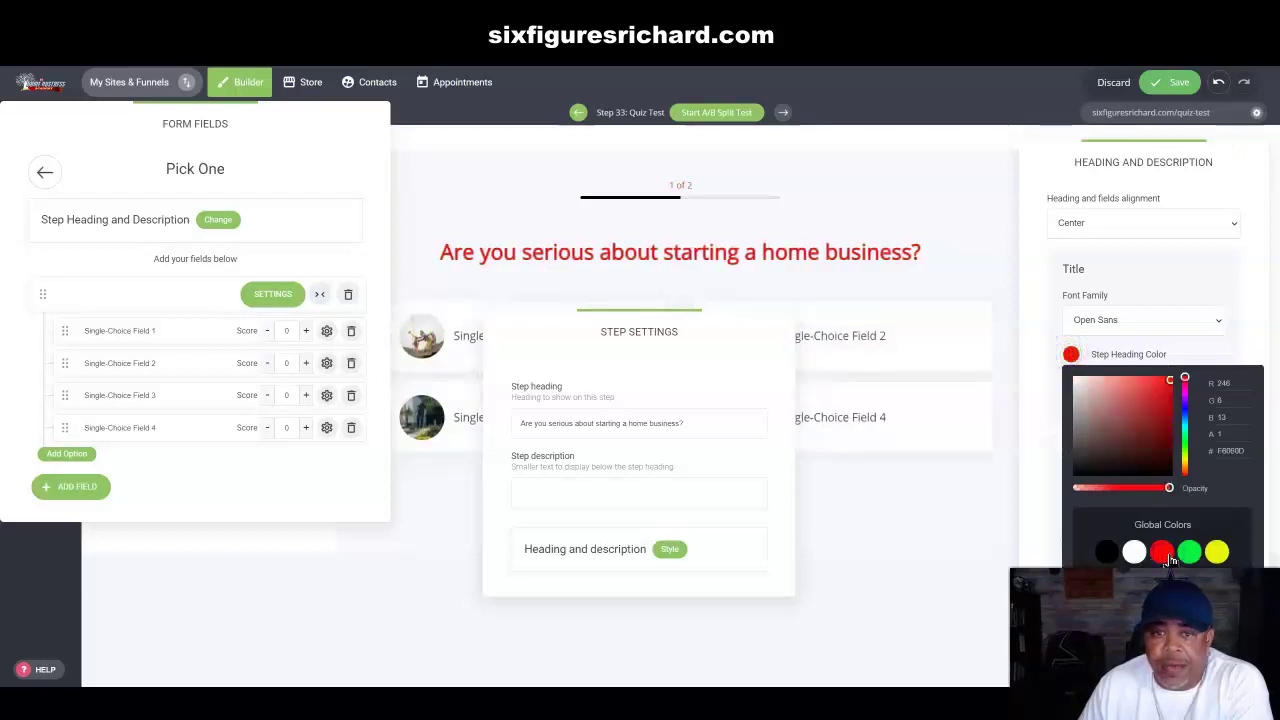
pyautogui.click(1107, 553)
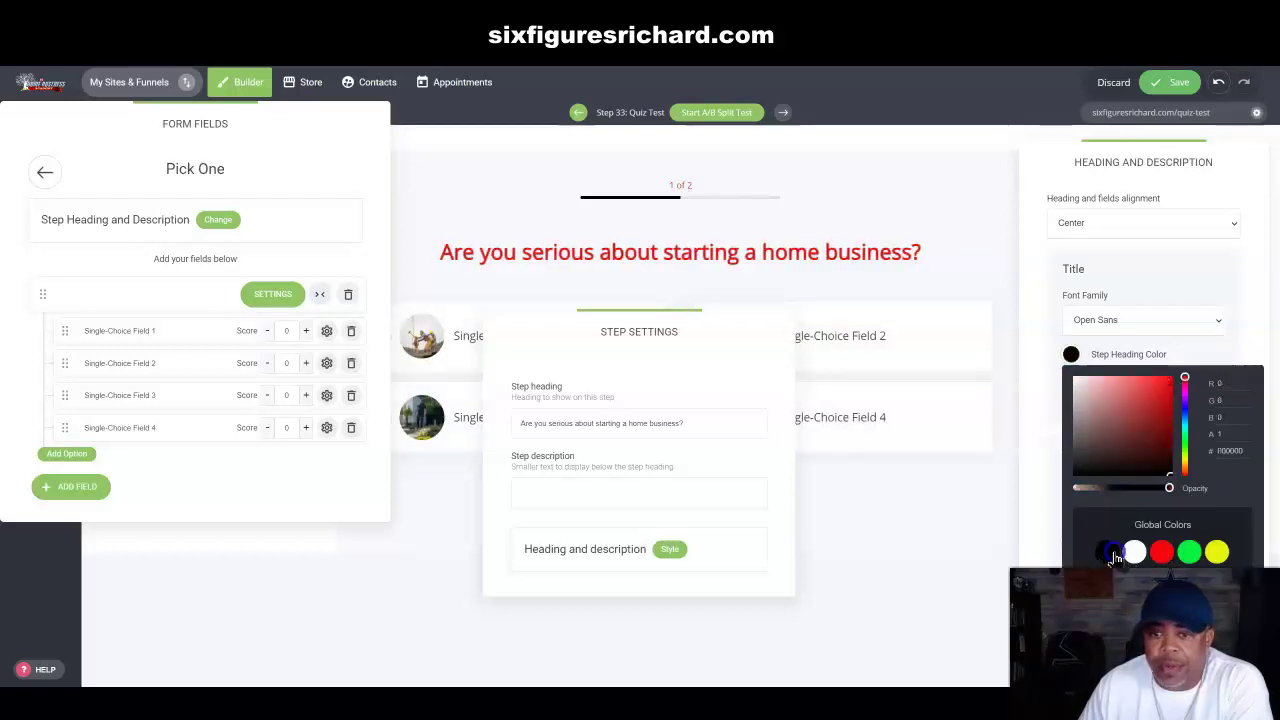
pyautogui.click(1040, 400)
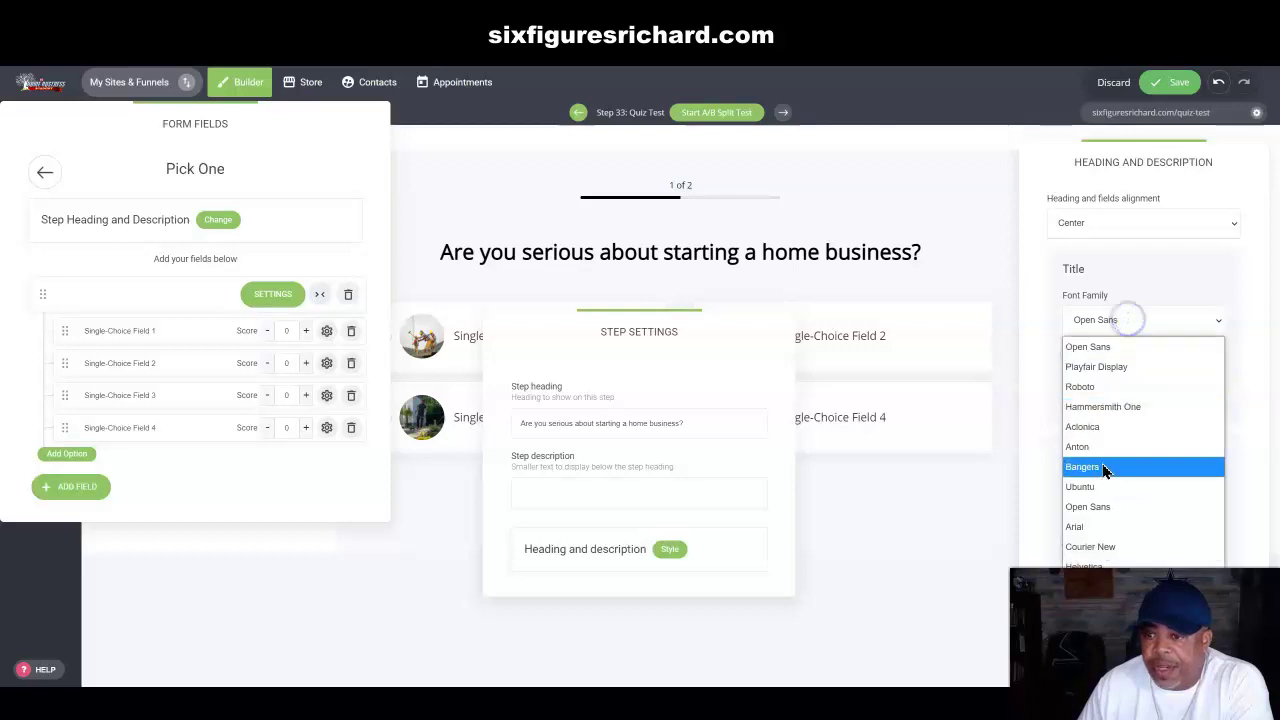
pyautogui.click(1086, 527)
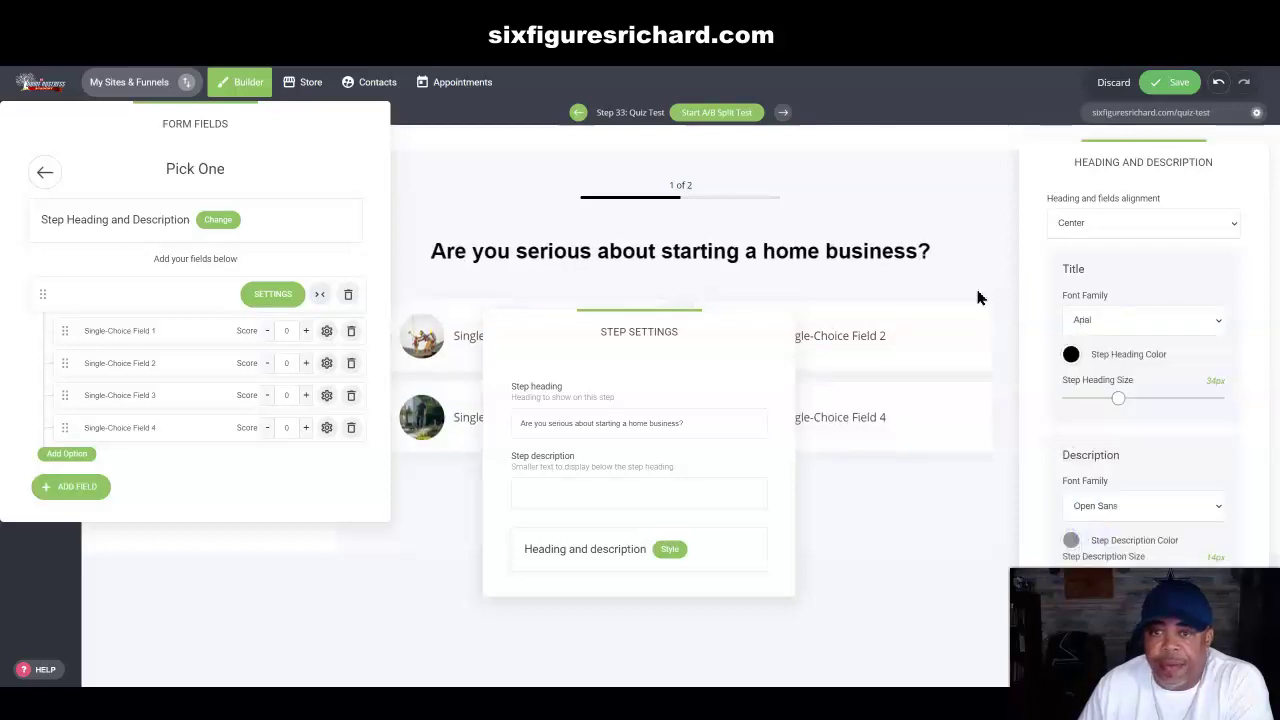
pyautogui.click(979, 251)
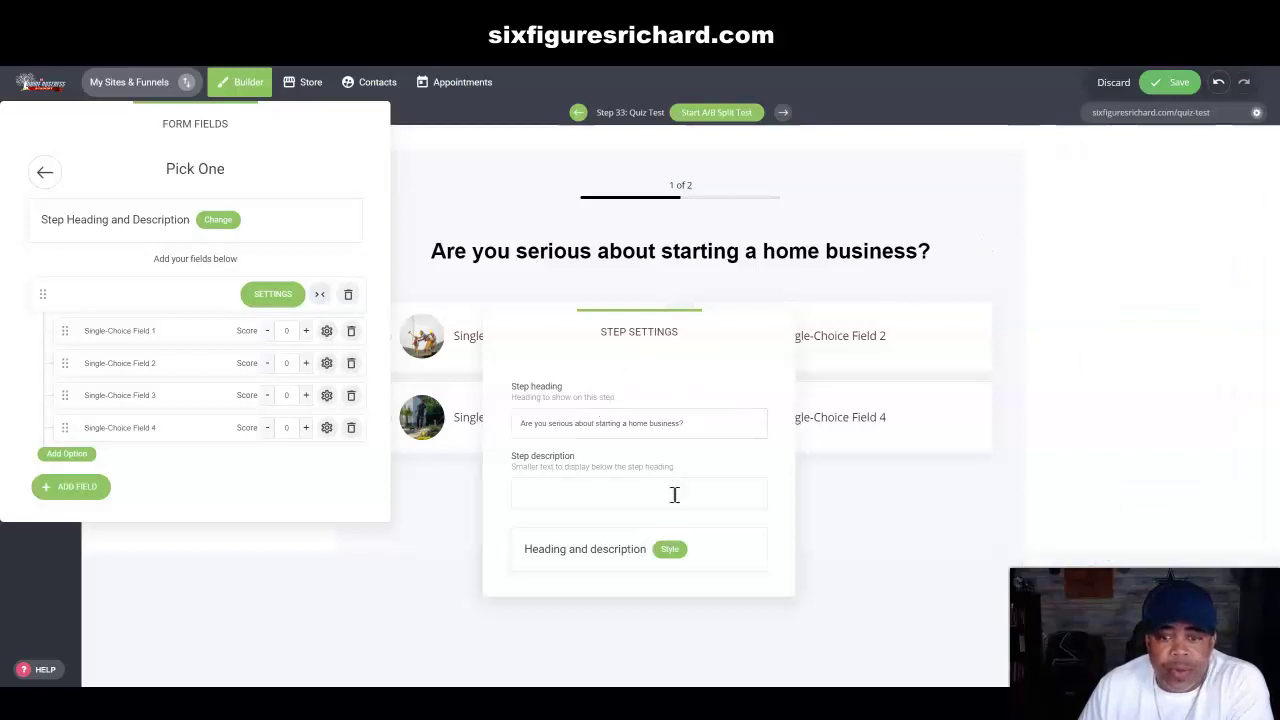
# Step: Close Step Settings, dismiss the browser popup, and keep answer cards full width
pyautogui.click(873, 520)
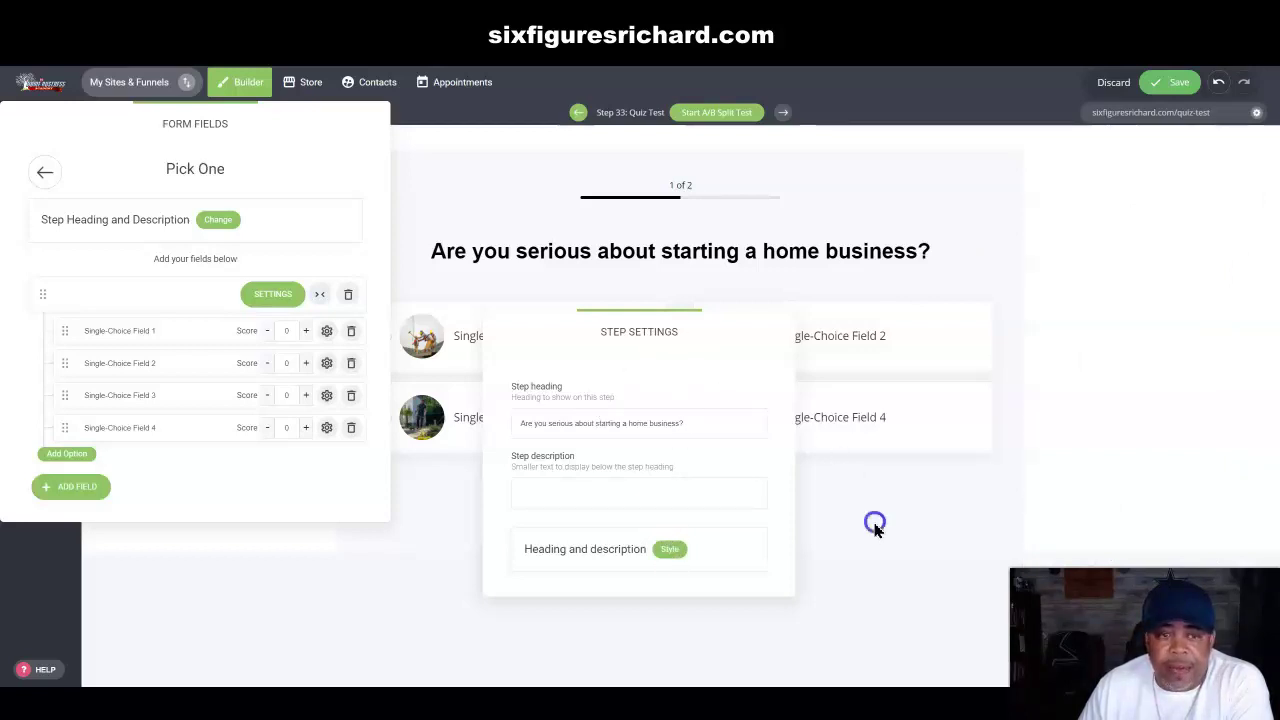
pyautogui.click(222, 221)
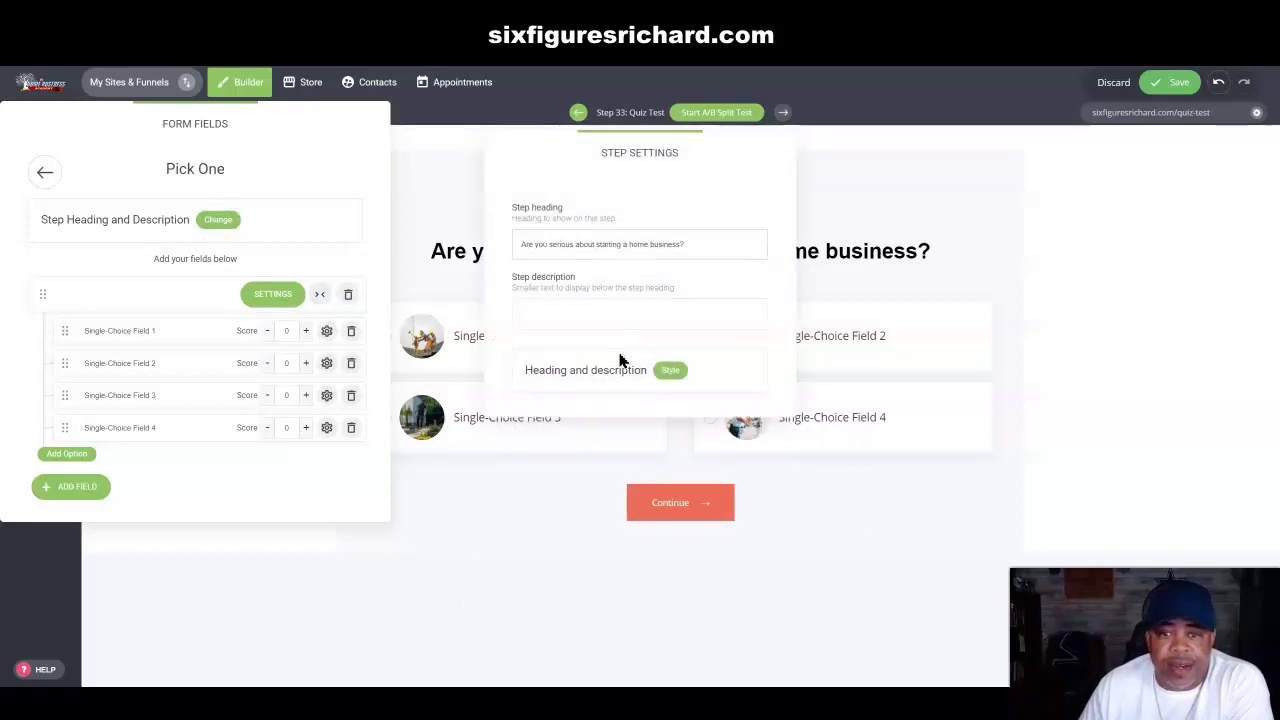
pyautogui.click(221, 220)
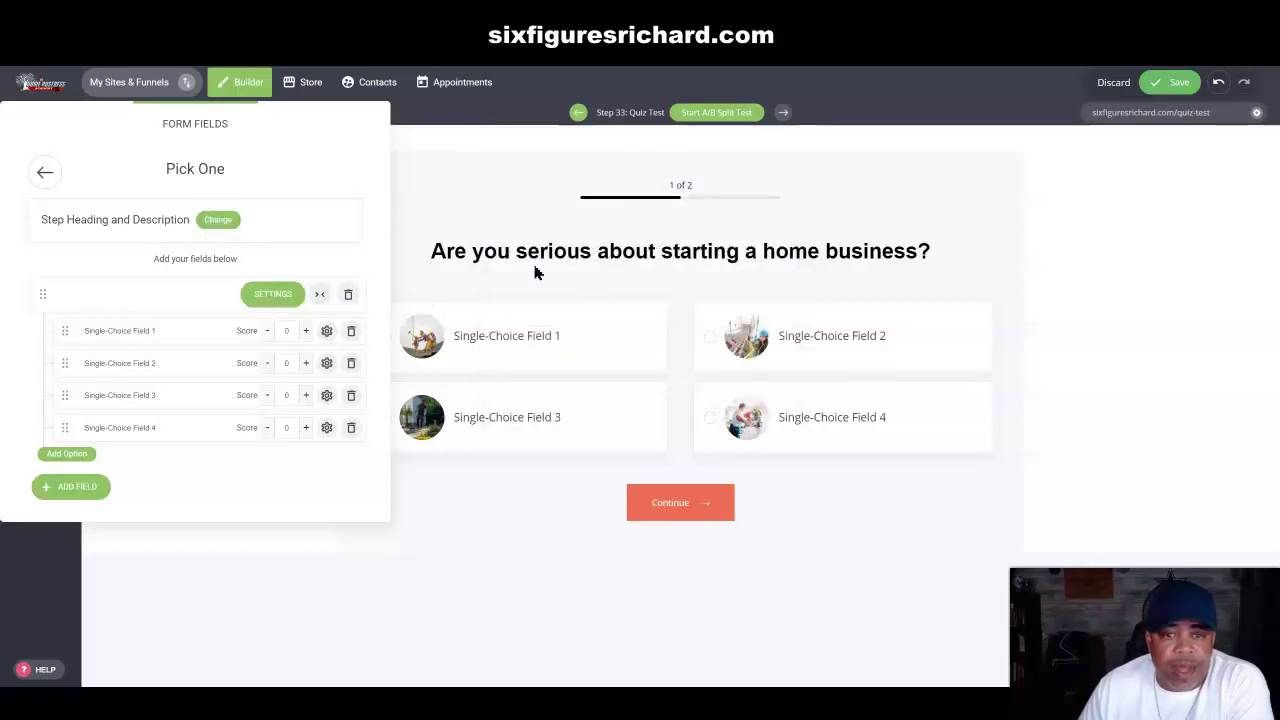
pyautogui.moveTo(345, 142); pyautogui.dragTo(322, 160)
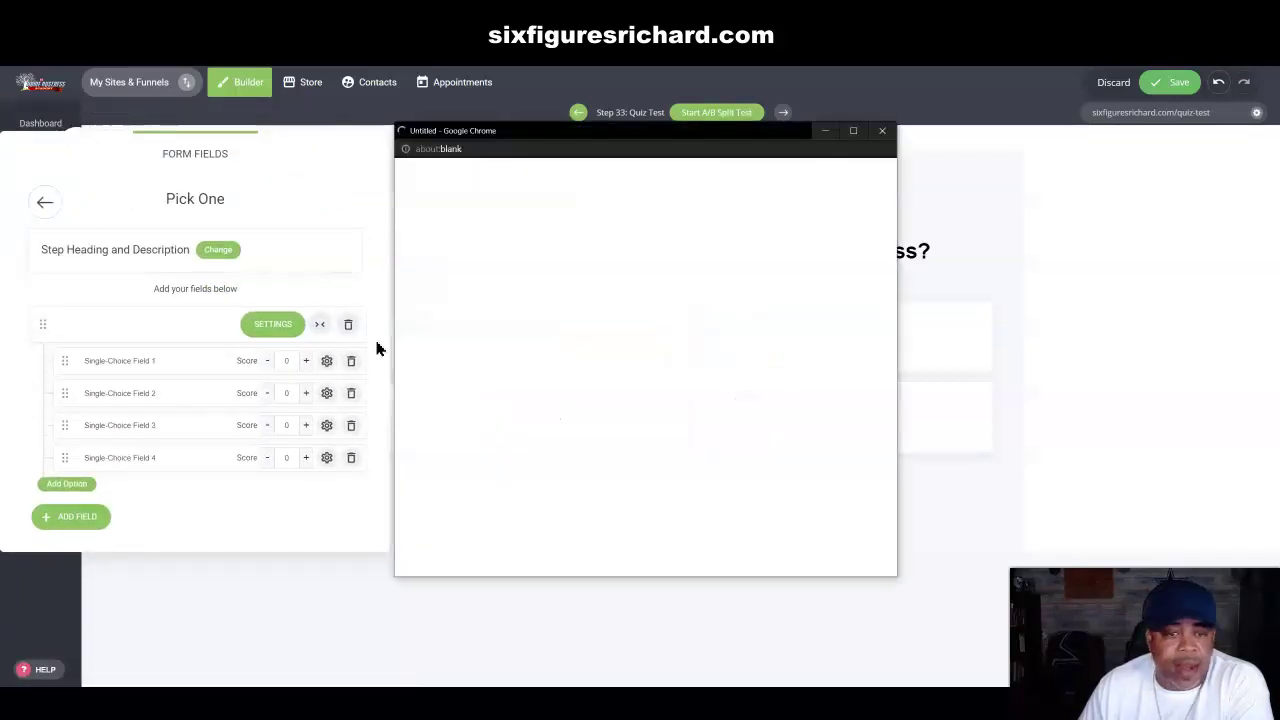
pyautogui.click(881, 133)
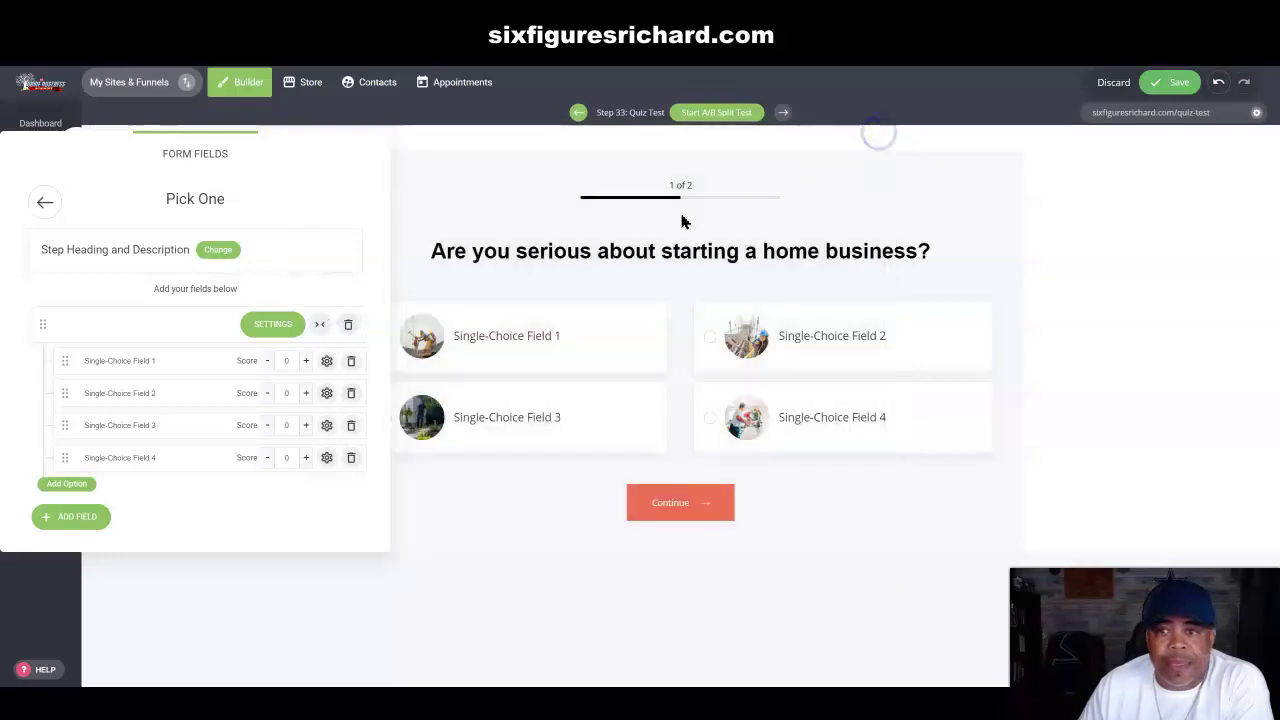
pyautogui.click(321, 330)
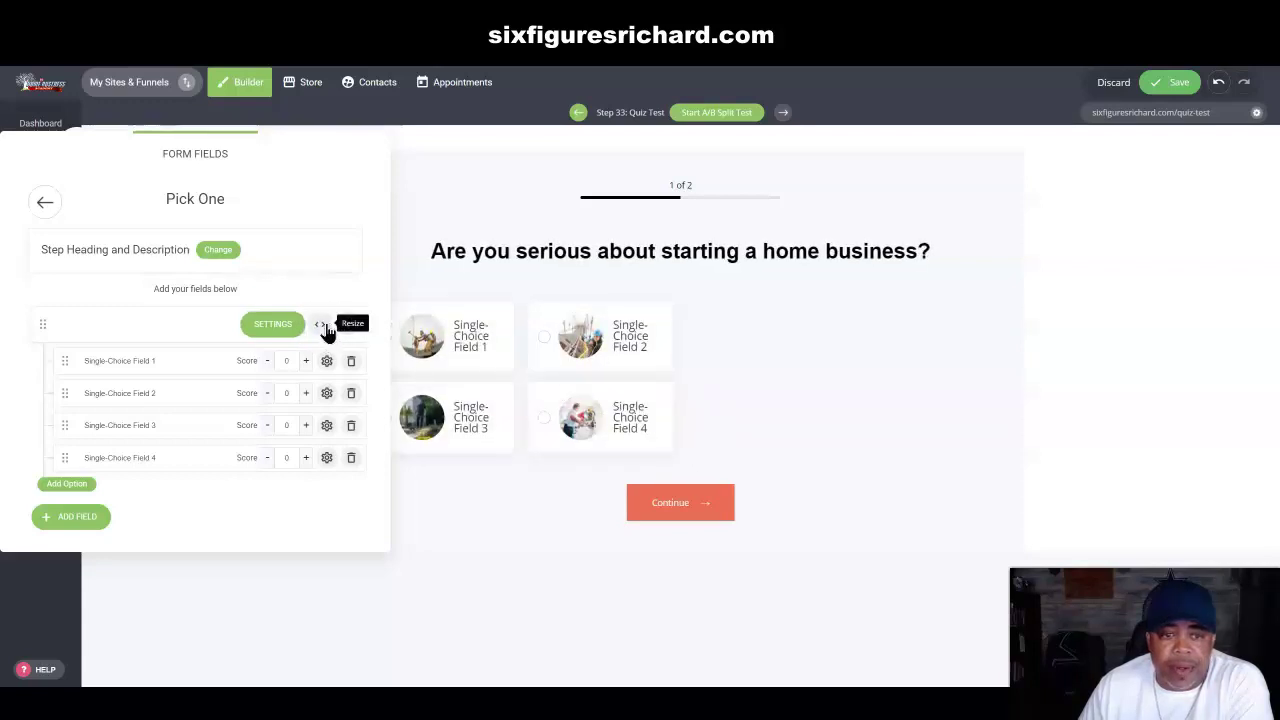
pyautogui.click(321, 325)
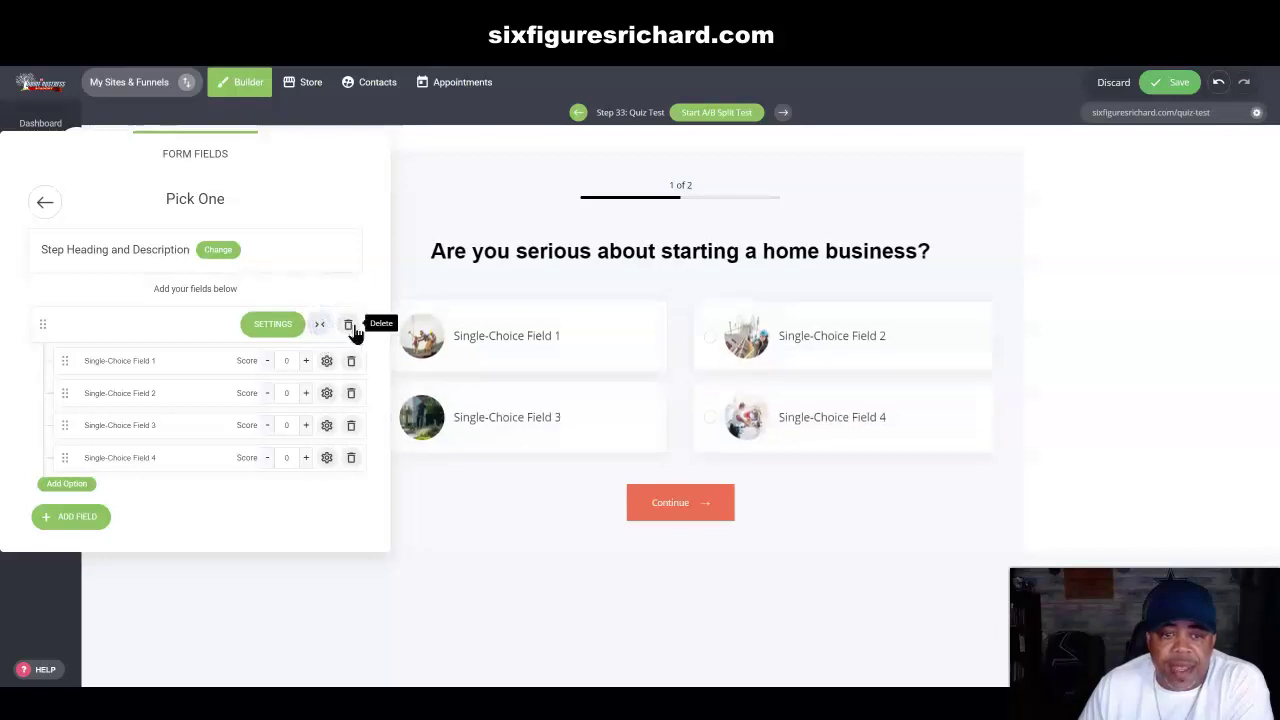
# Step: In the Pick One field settings, try list display, then return answers to boxes
pyautogui.click(273, 326)
pyautogui.moveTo(722, 165); pyautogui.dragTo(224, 86)
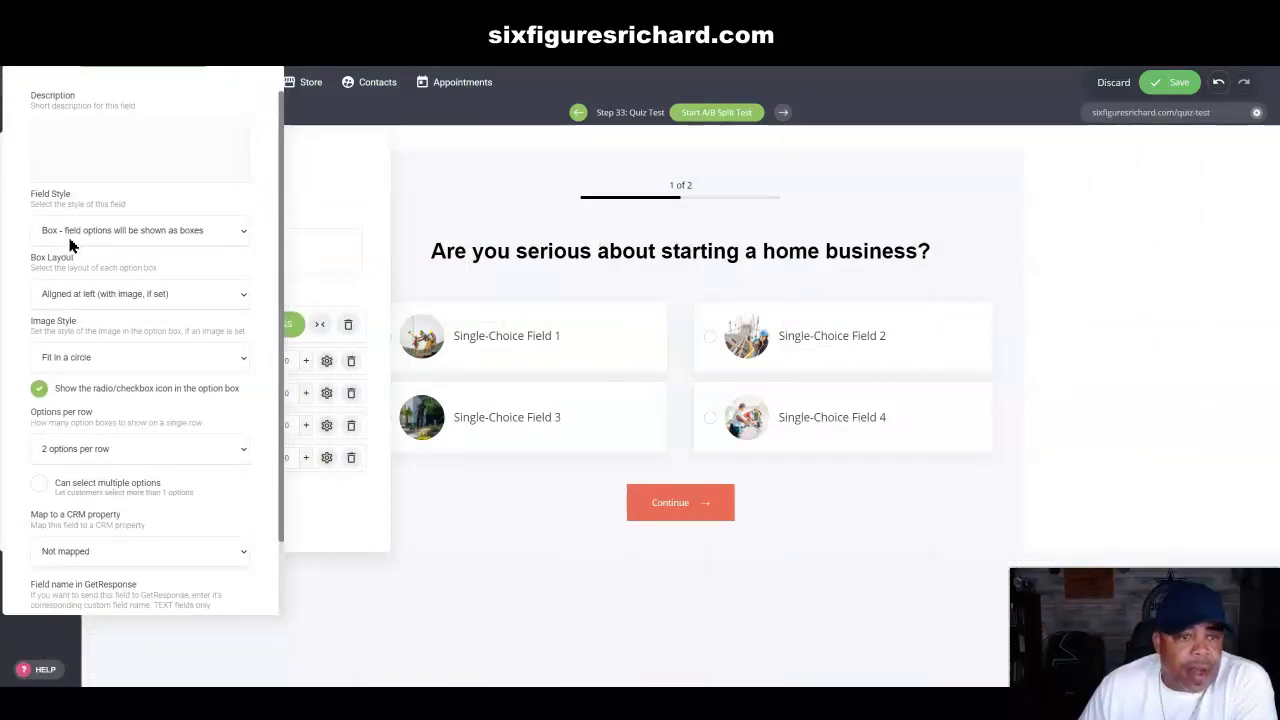
pyautogui.click(245, 231)
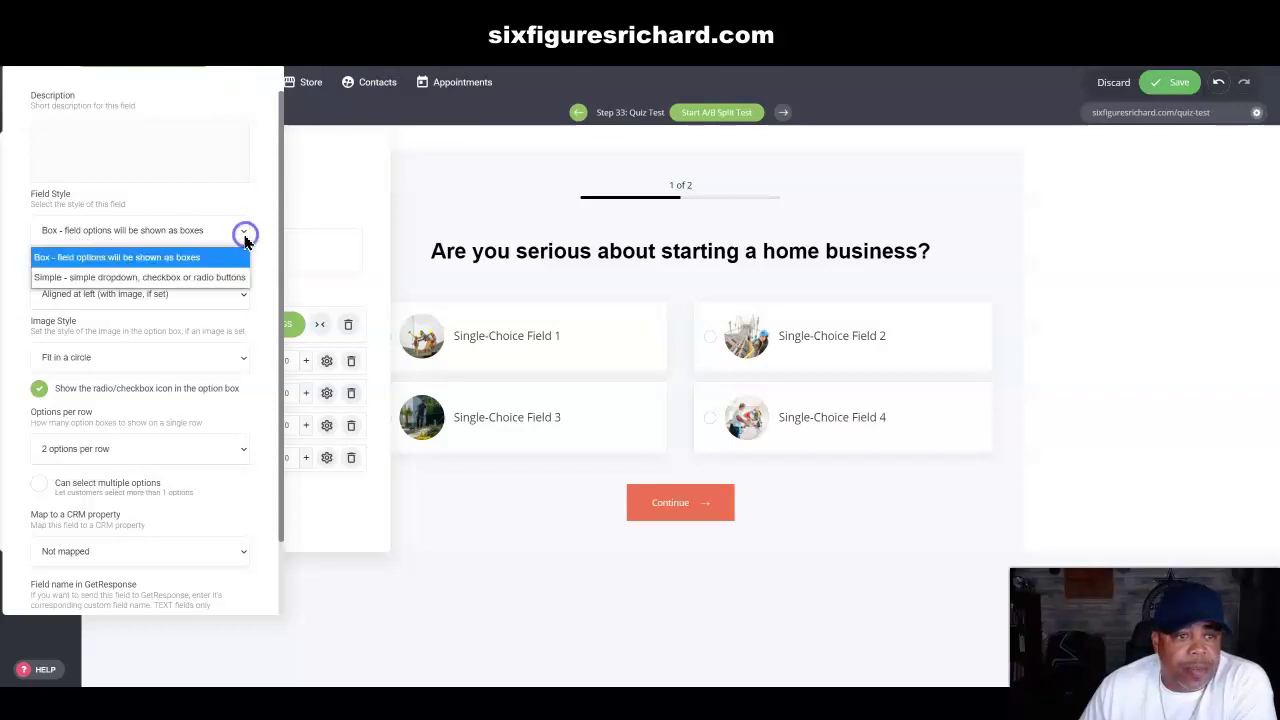
pyautogui.click(178, 280)
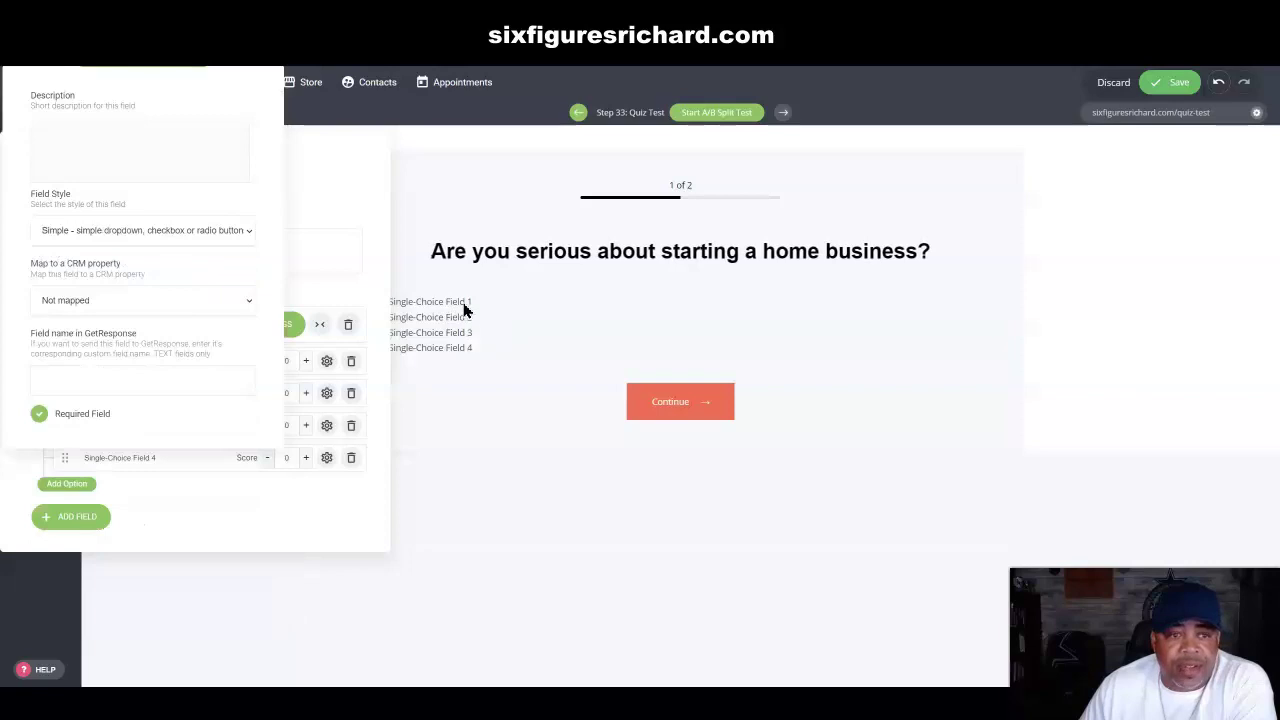
pyautogui.click(249, 231)
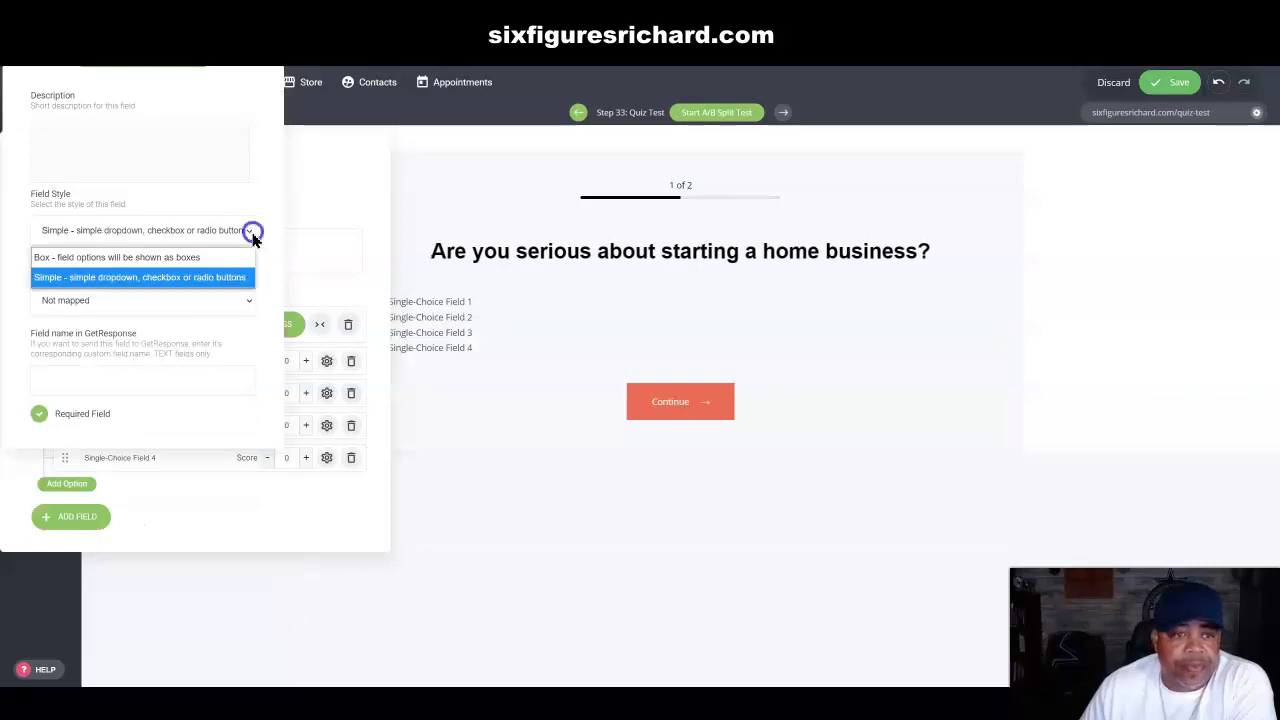
pyautogui.click(189, 260)
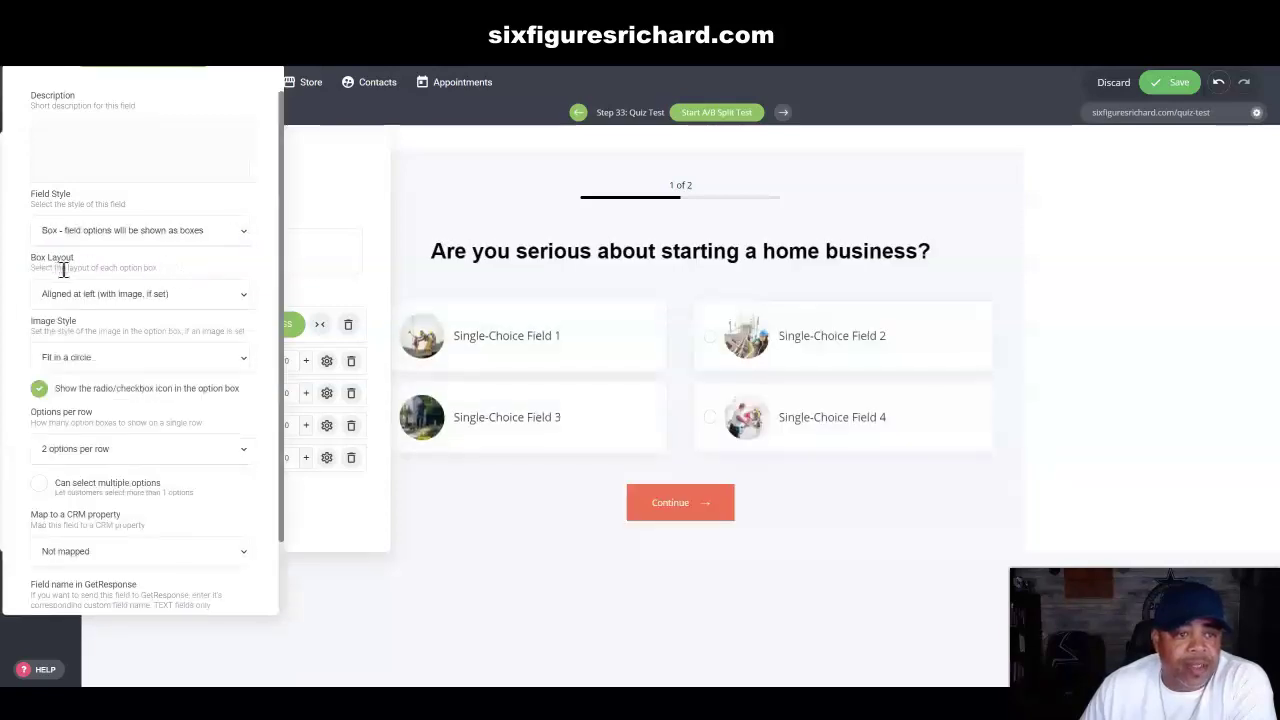
# Step: After trying Stacked and With icon, set Box Layout to 'Aligned at left (with image, if set)'
pyautogui.click(245, 296)
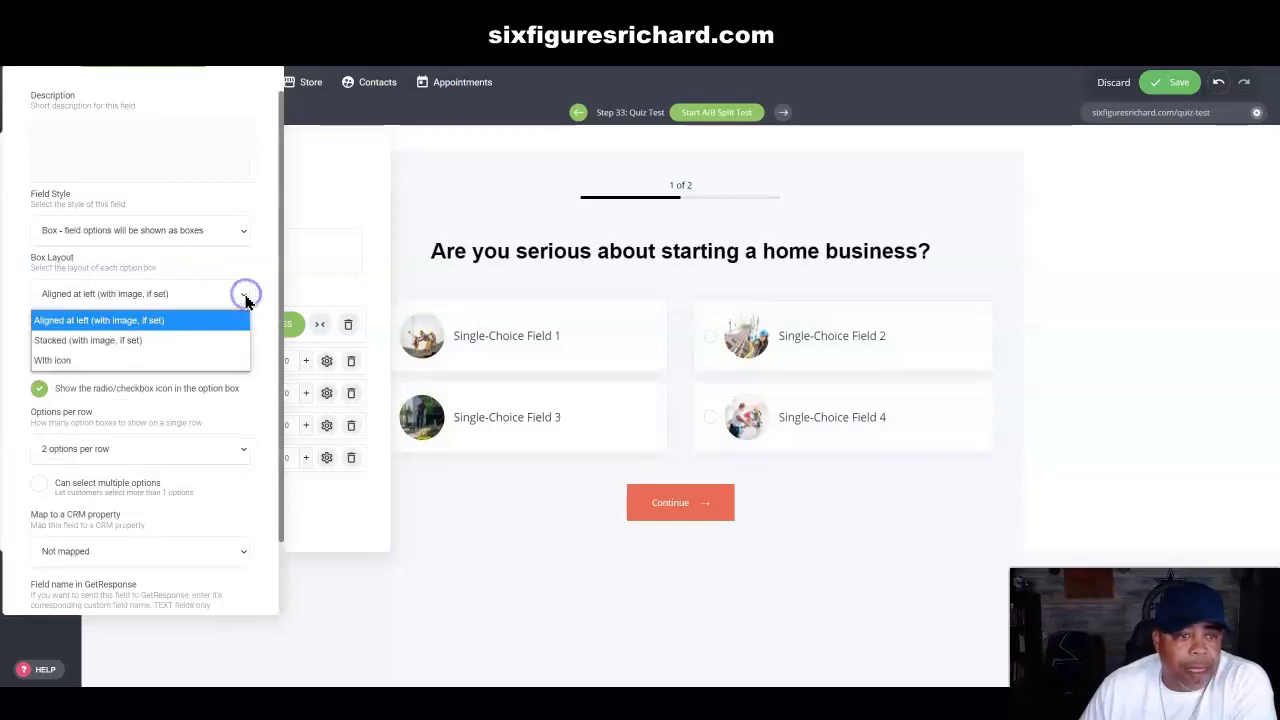
pyautogui.click(100, 341)
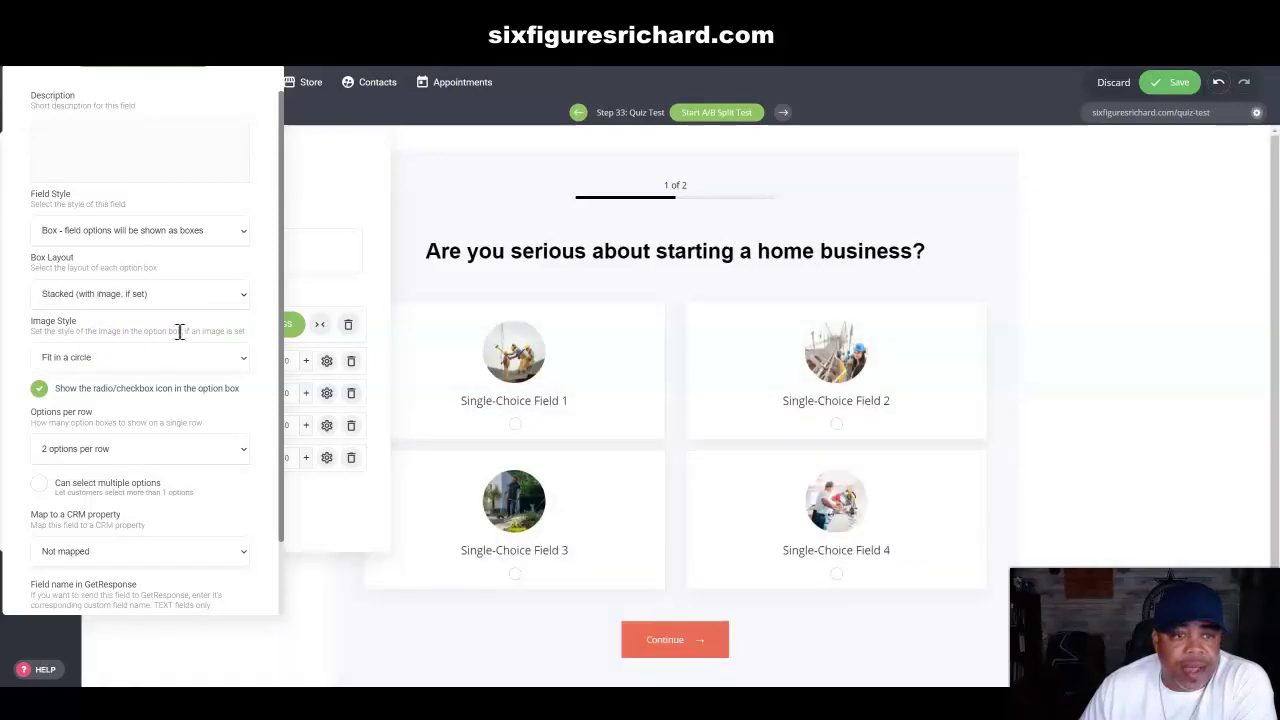
pyautogui.click(242, 296)
pyautogui.click(137, 322)
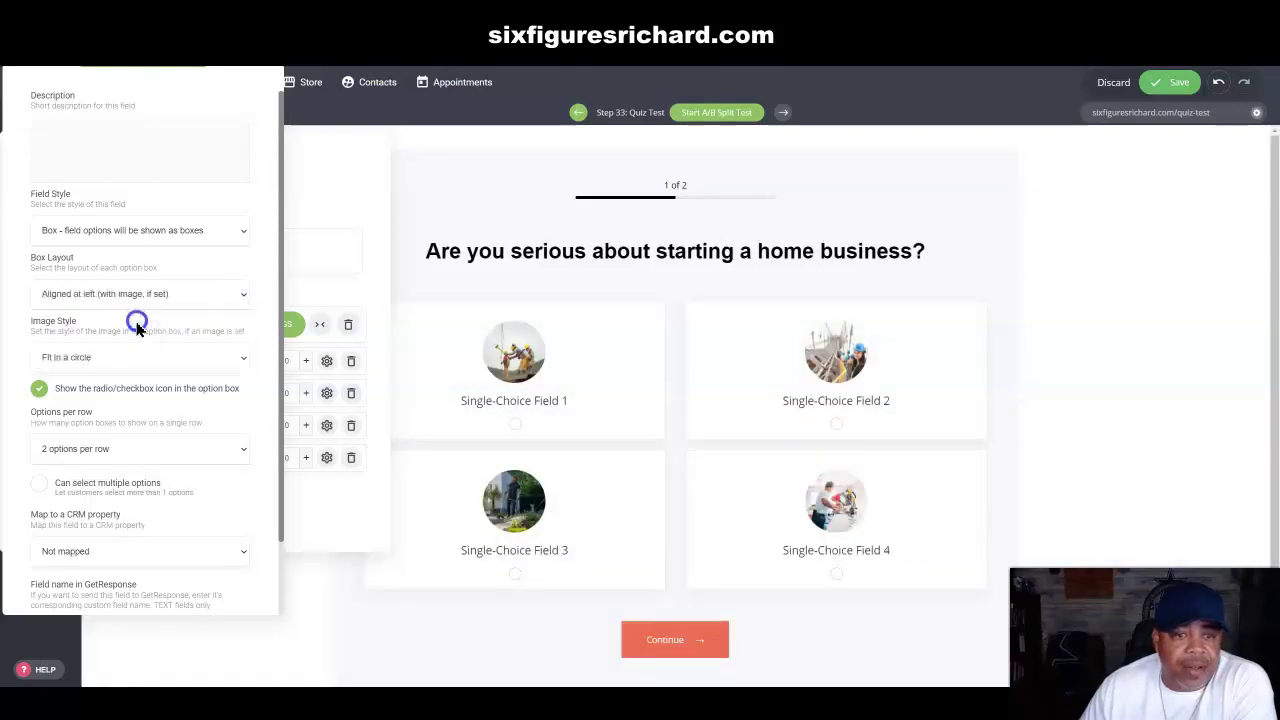
pyautogui.click(244, 294)
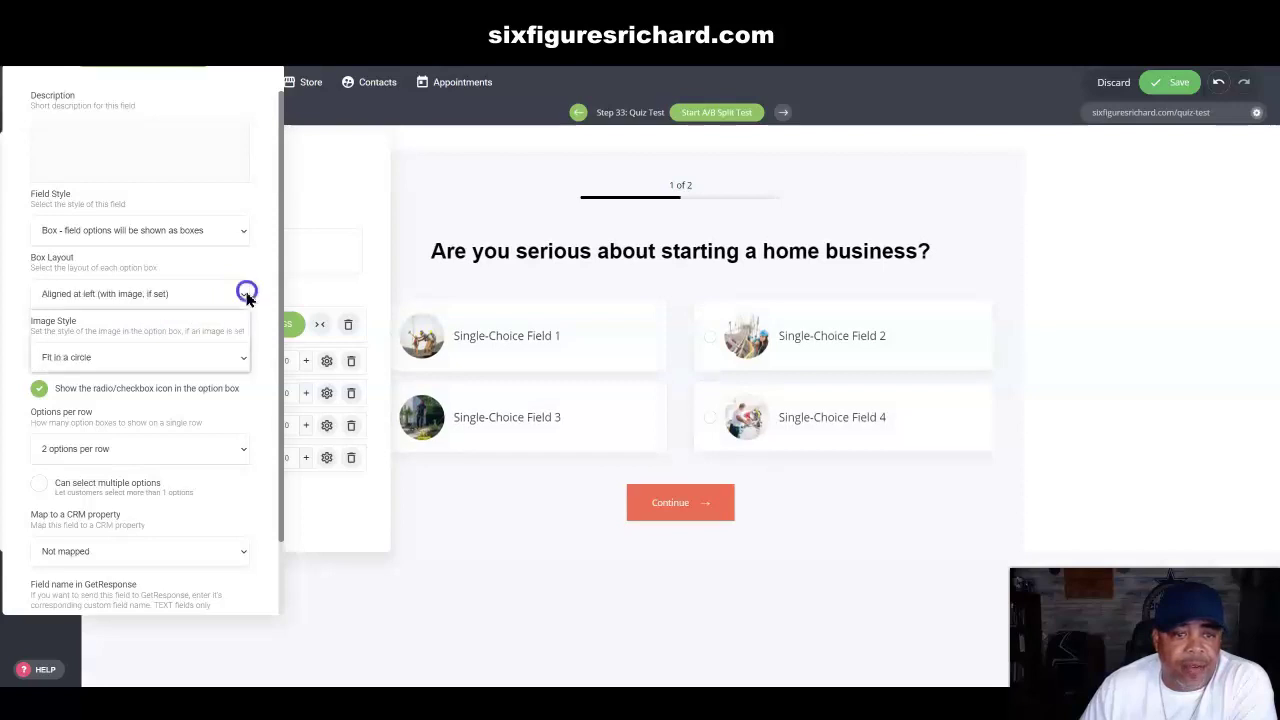
pyautogui.click(90, 362)
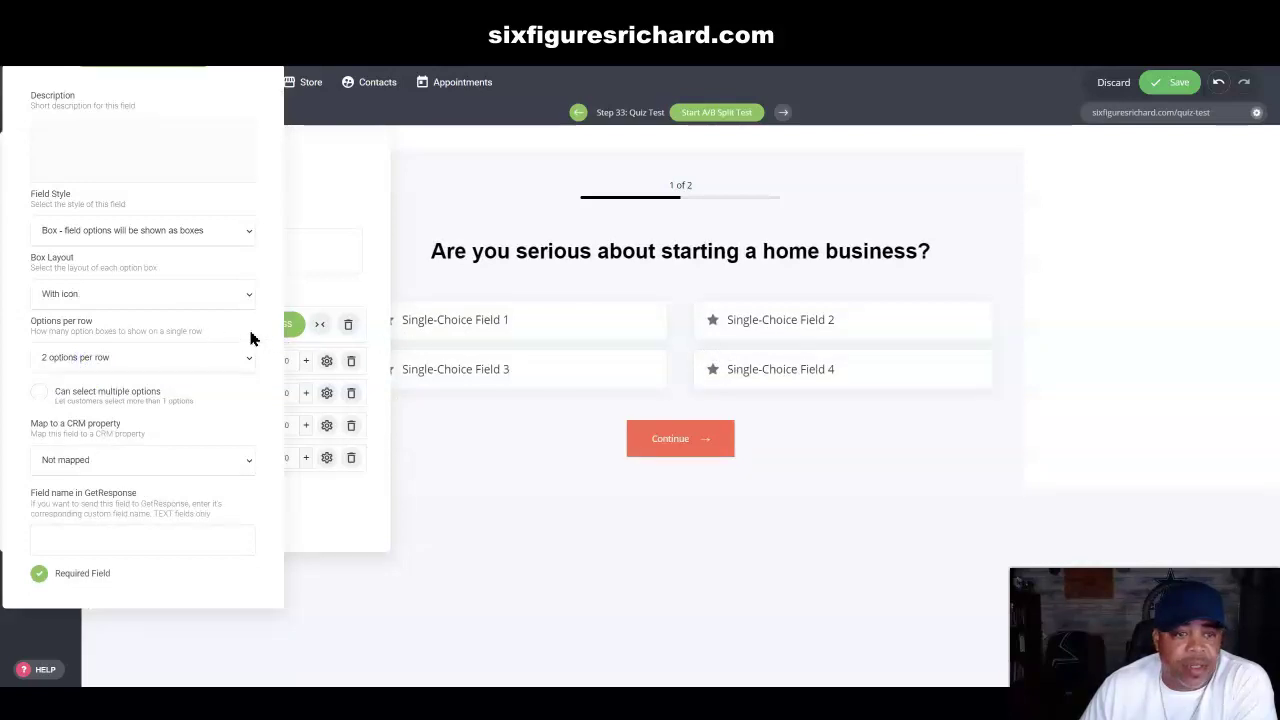
pyautogui.click(250, 299)
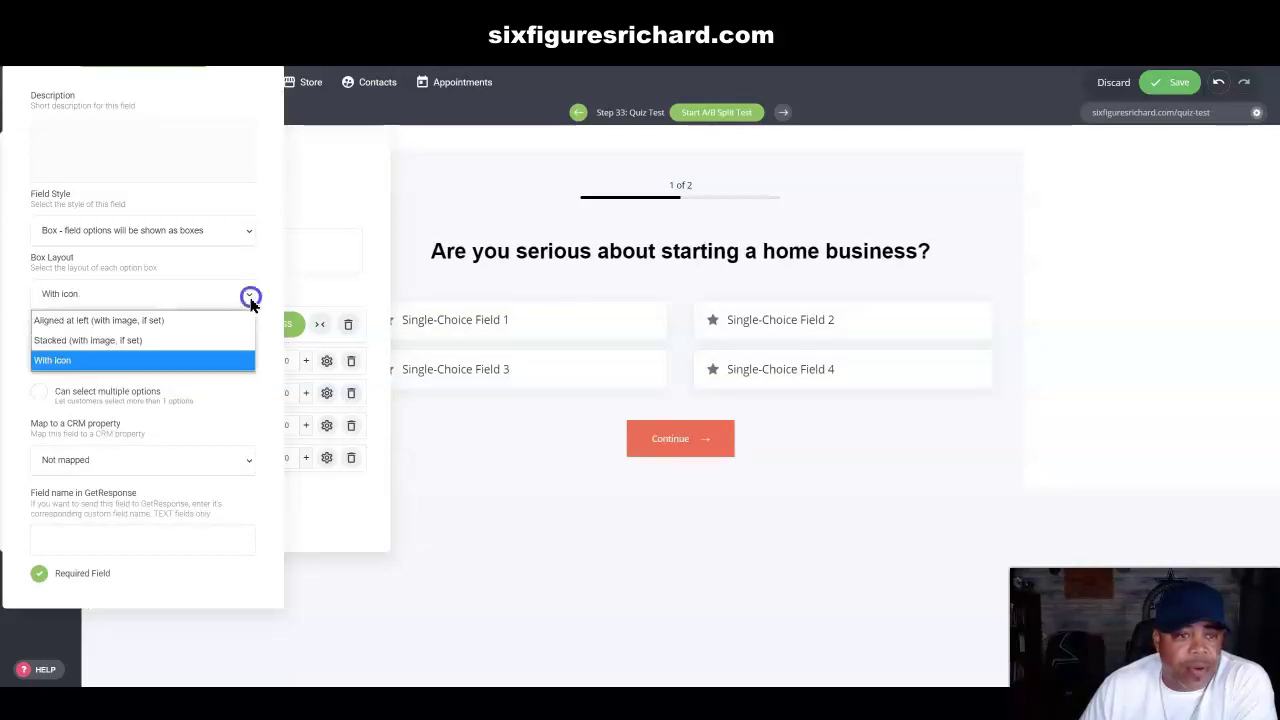
pyautogui.click(160, 321)
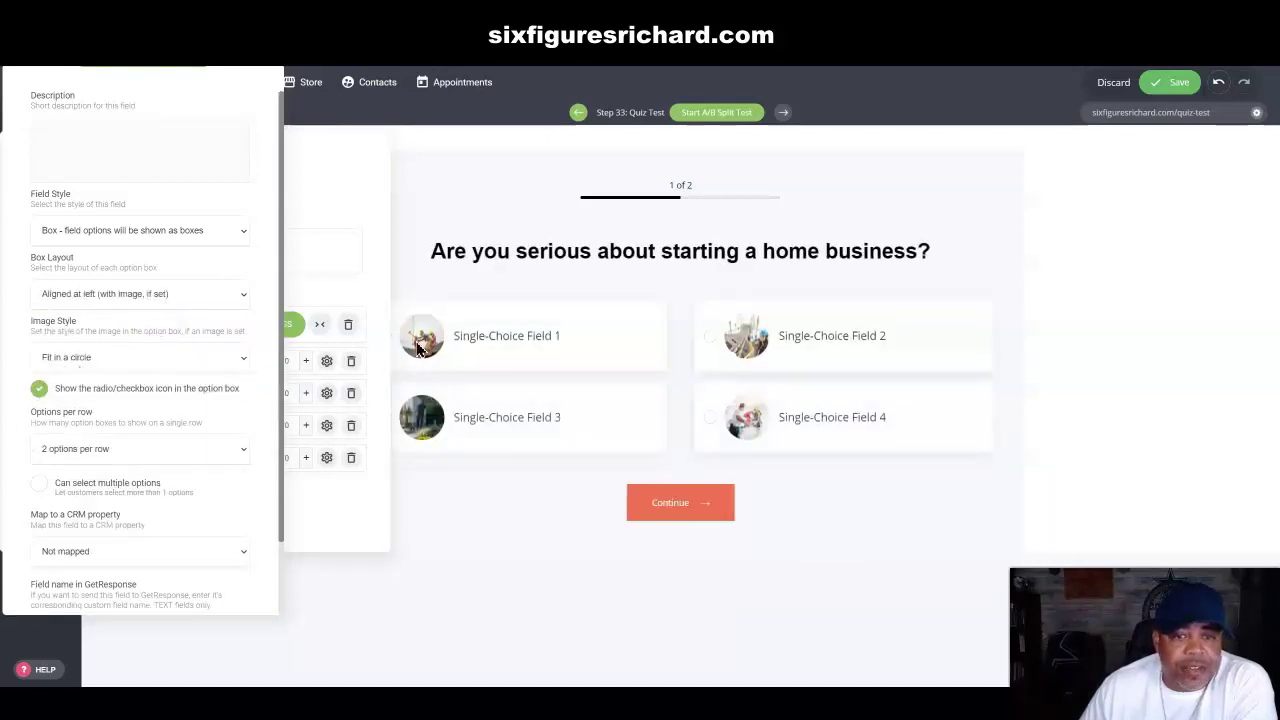
pyautogui.click(243, 358)
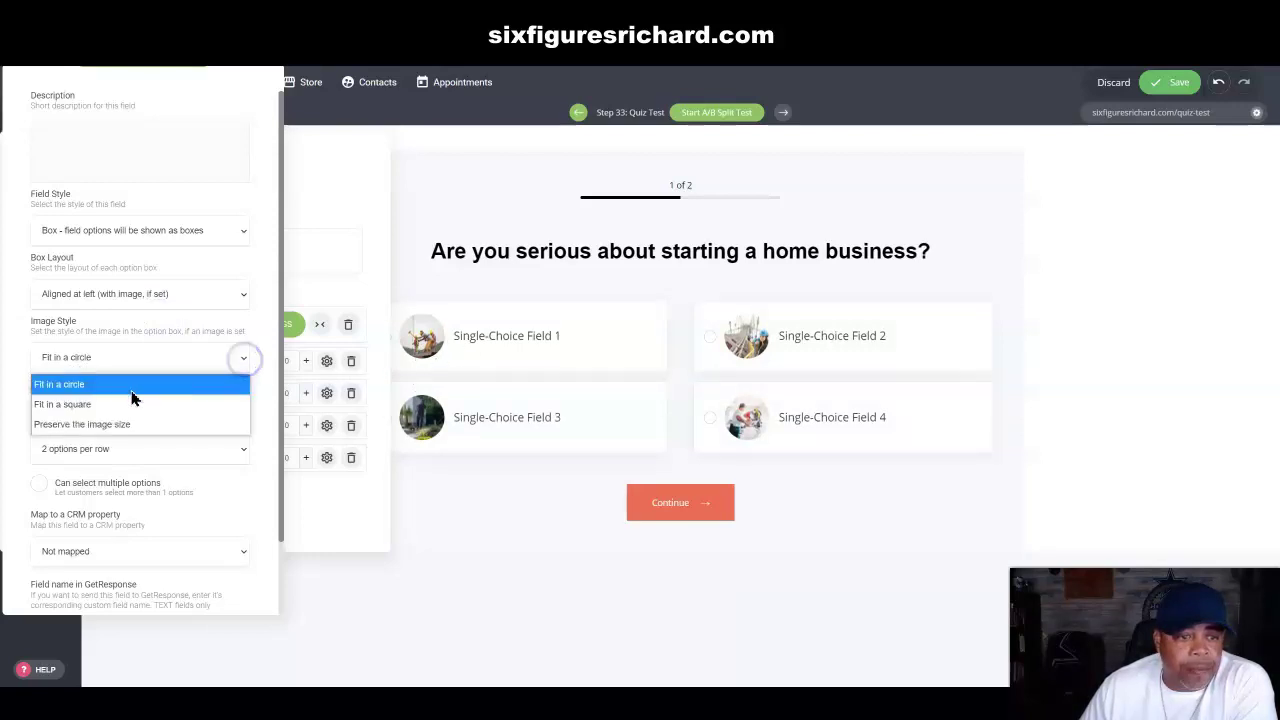
pyautogui.click(65, 404)
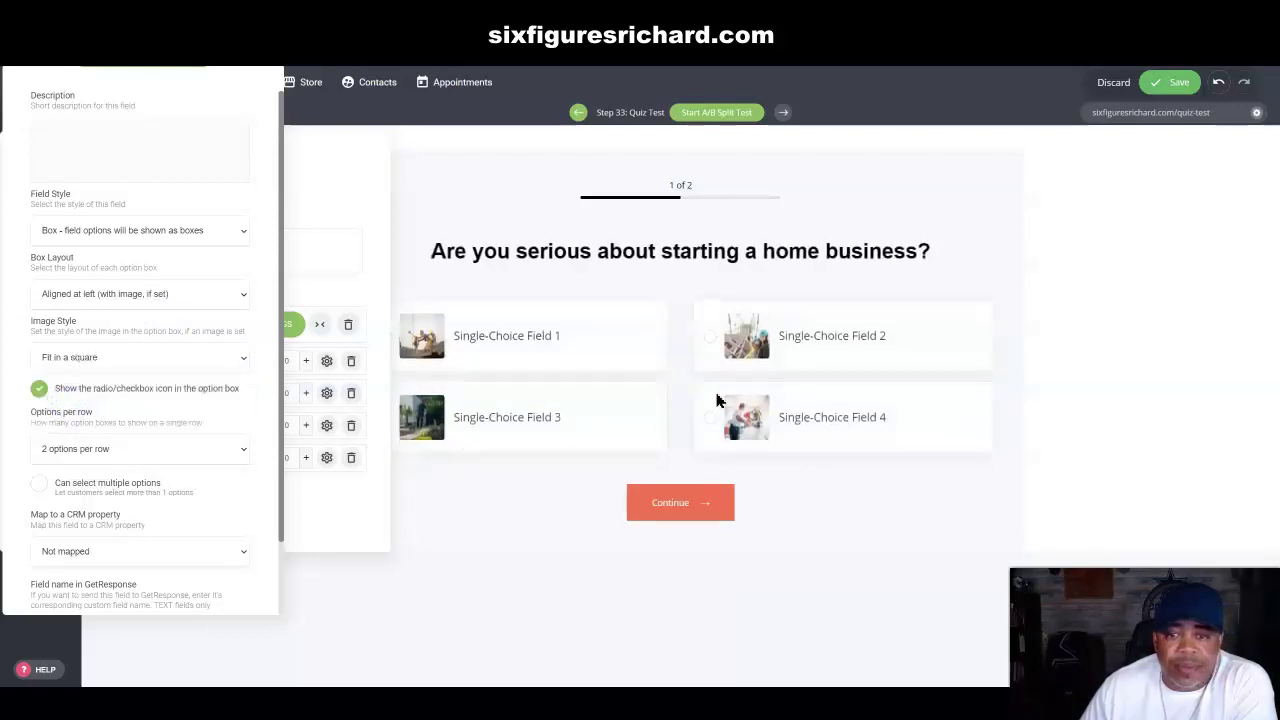
pyautogui.click(243, 358)
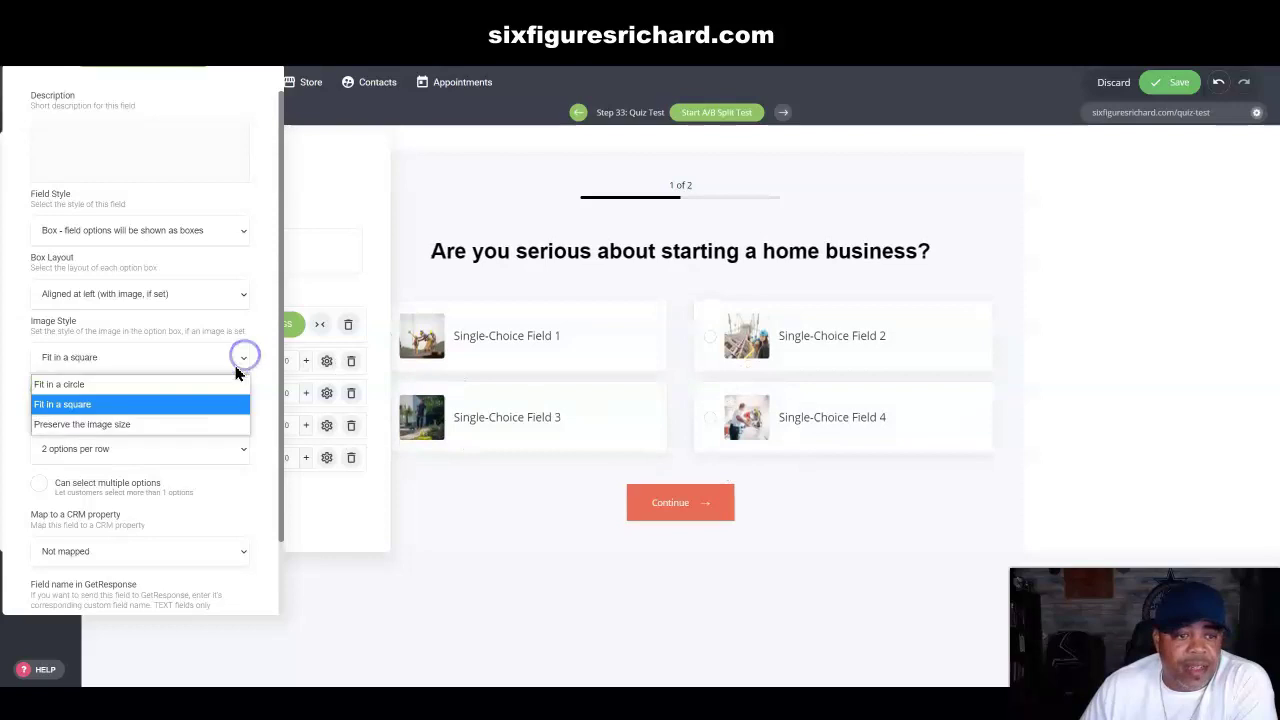
pyautogui.click(118, 425)
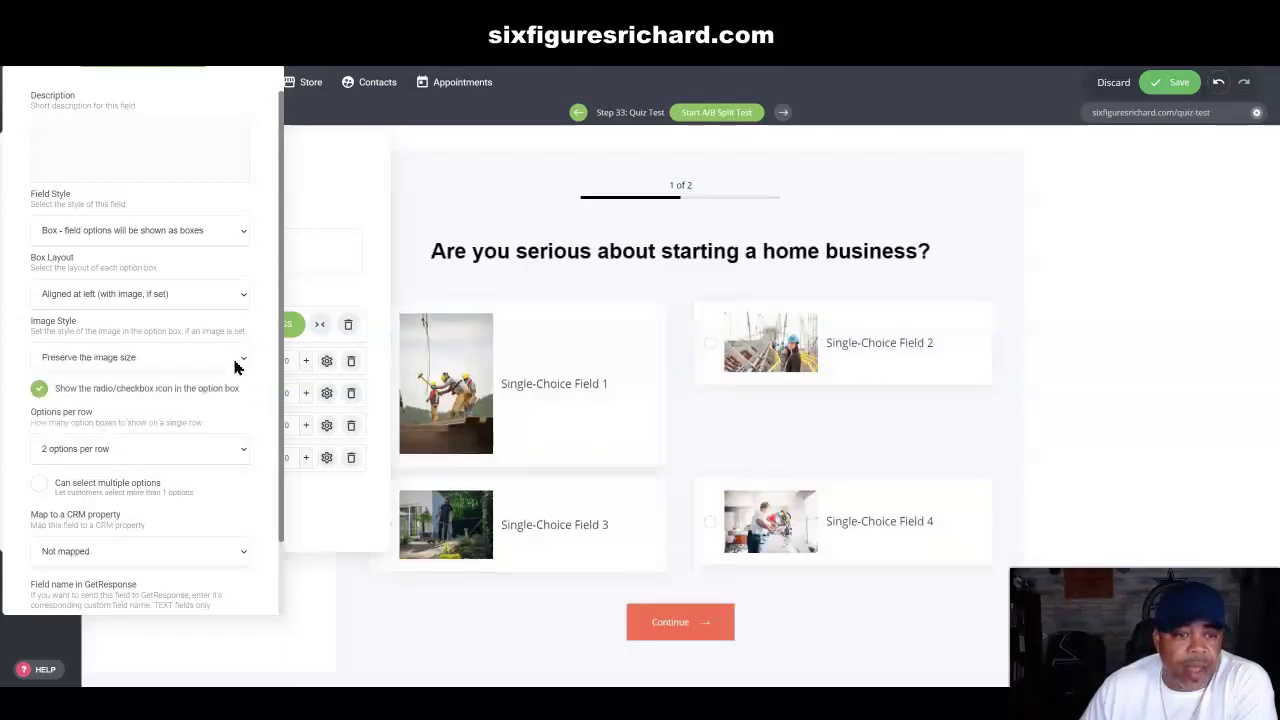
pyautogui.click(245, 358)
pyautogui.click(120, 387)
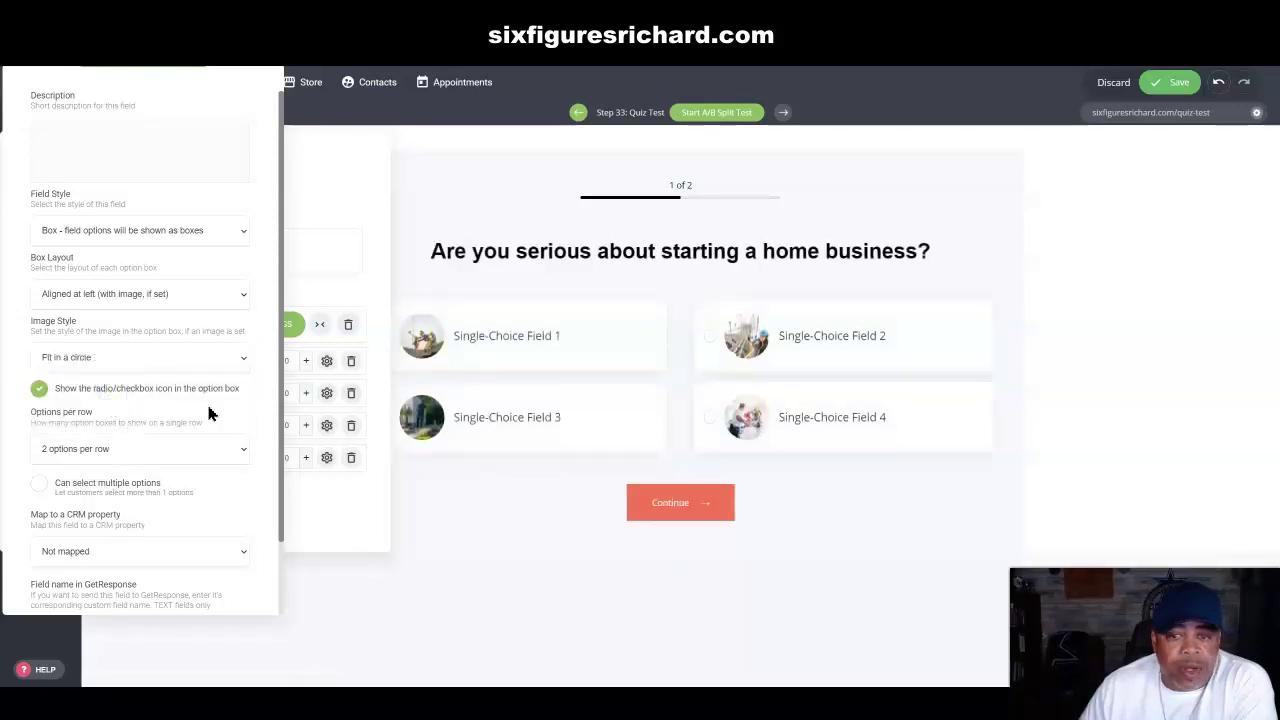
pyautogui.click(40, 390)
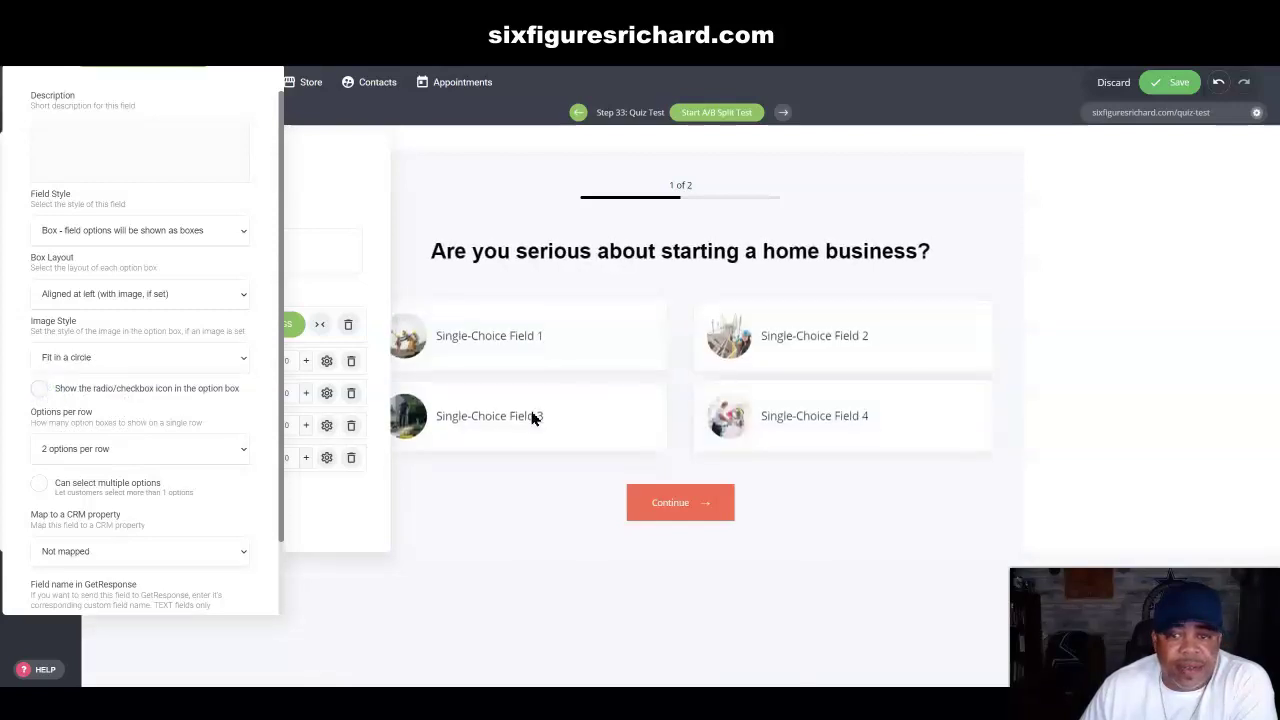
pyautogui.click(40, 389)
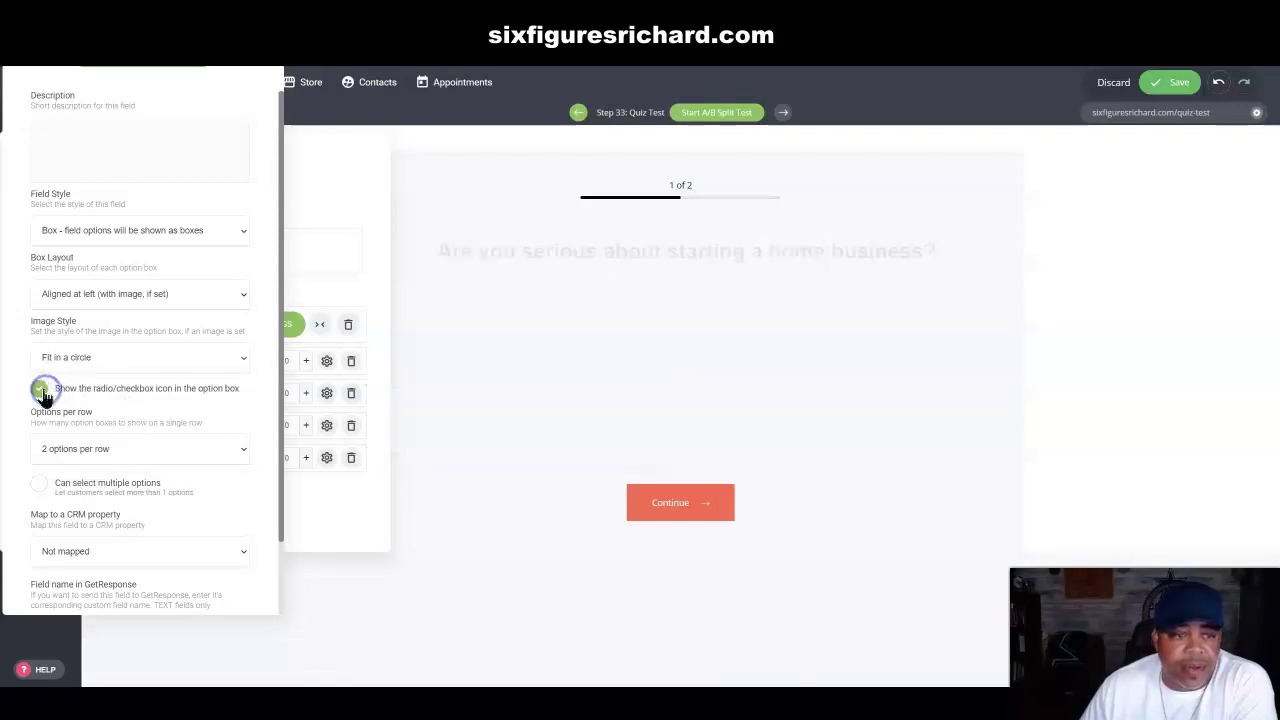
# Step: Set Options per row to '1 option per row' after trying 3 and 4
pyautogui.click(241, 455)
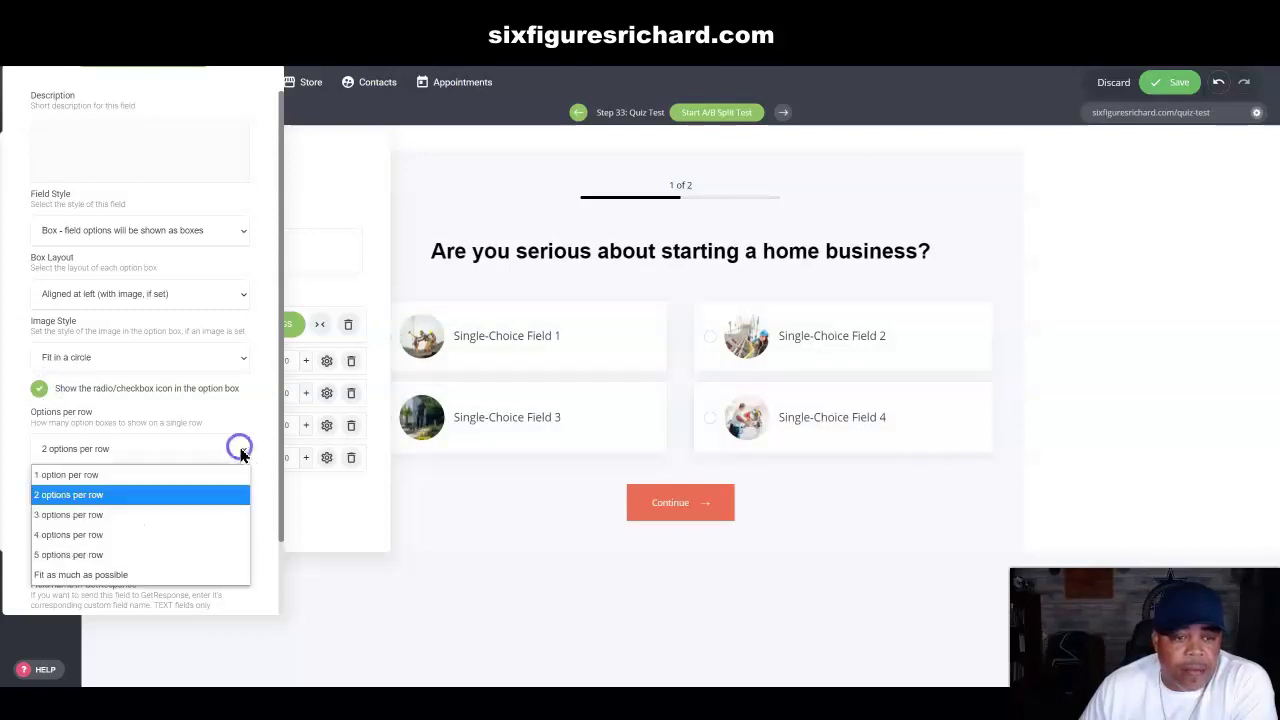
pyautogui.click(100, 475)
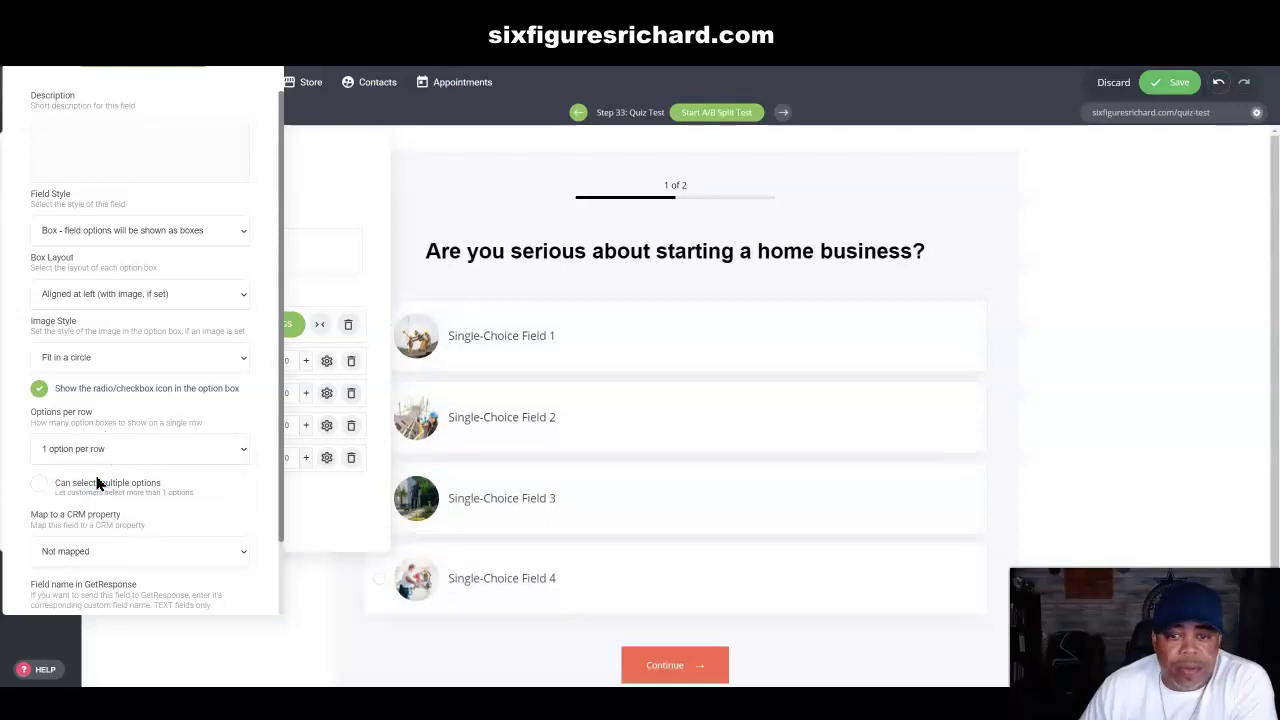
pyautogui.click(238, 455)
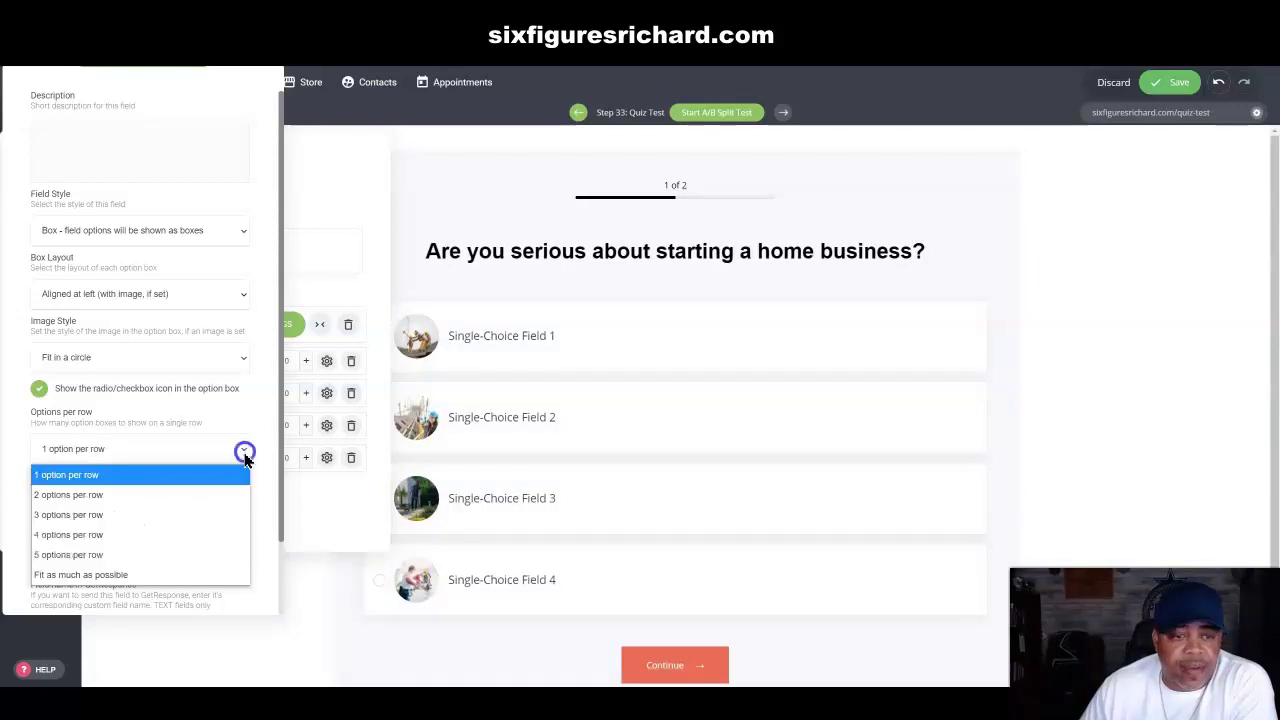
pyautogui.click(100, 516)
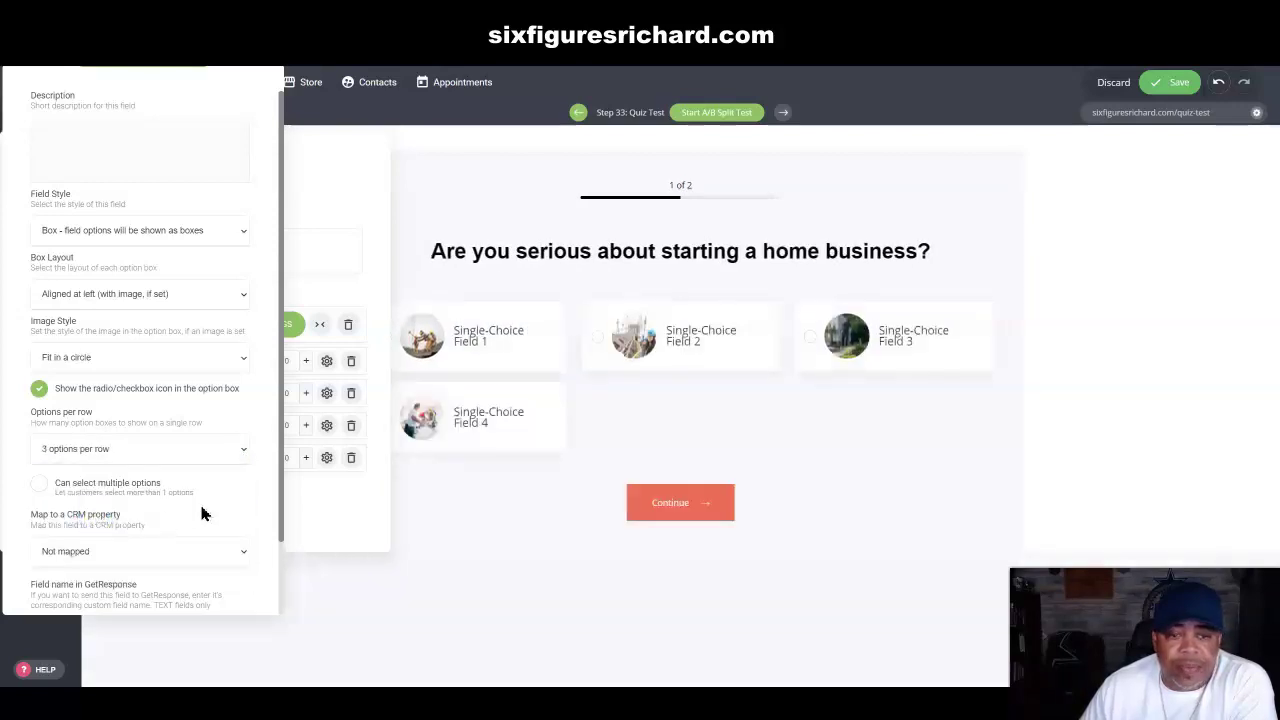
pyautogui.click(240, 457)
pyautogui.click(104, 533)
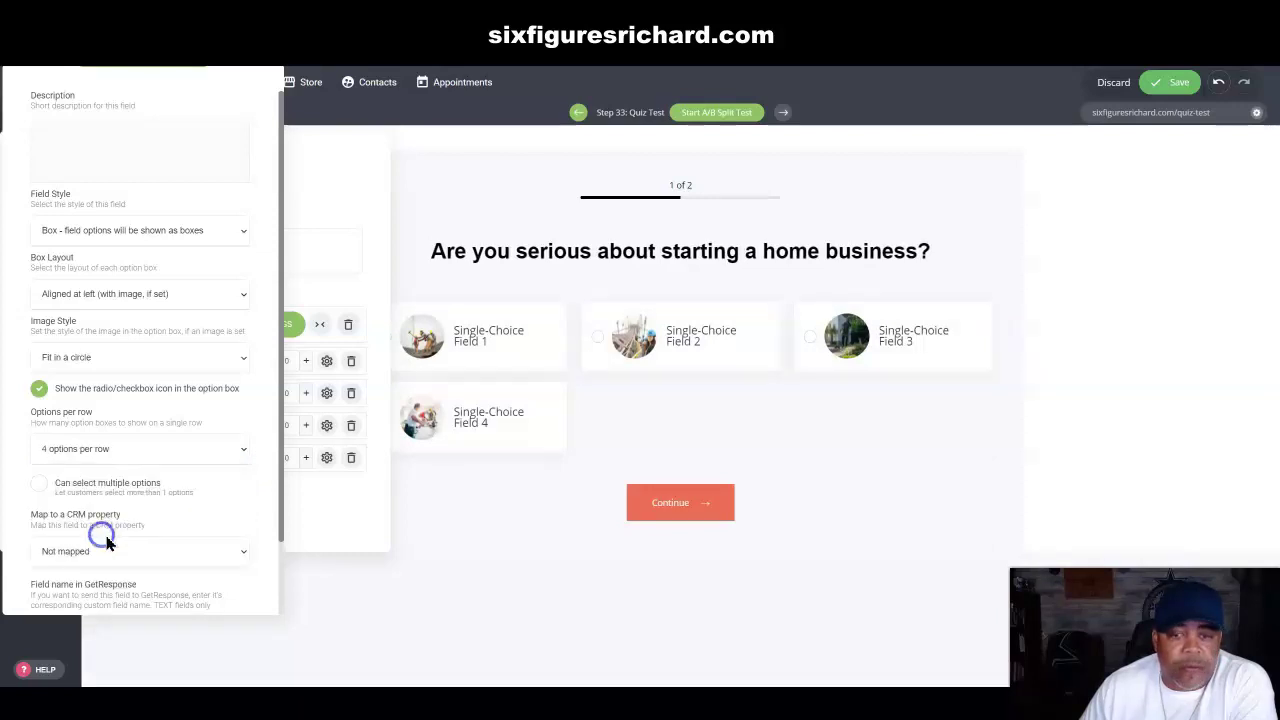
pyautogui.click(242, 457)
pyautogui.click(100, 477)
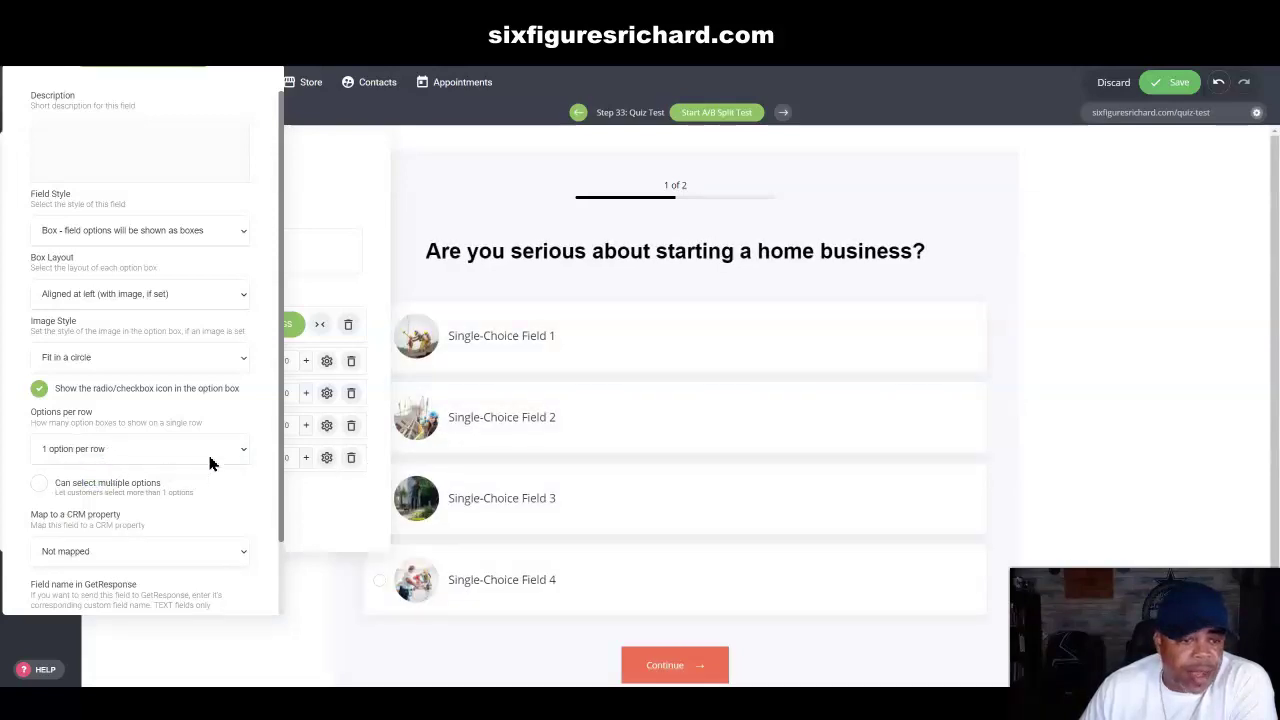
# Step: Leave Map to a CRM property unmapped and close the field settings
pyautogui.scroll(-2, 208, 458)
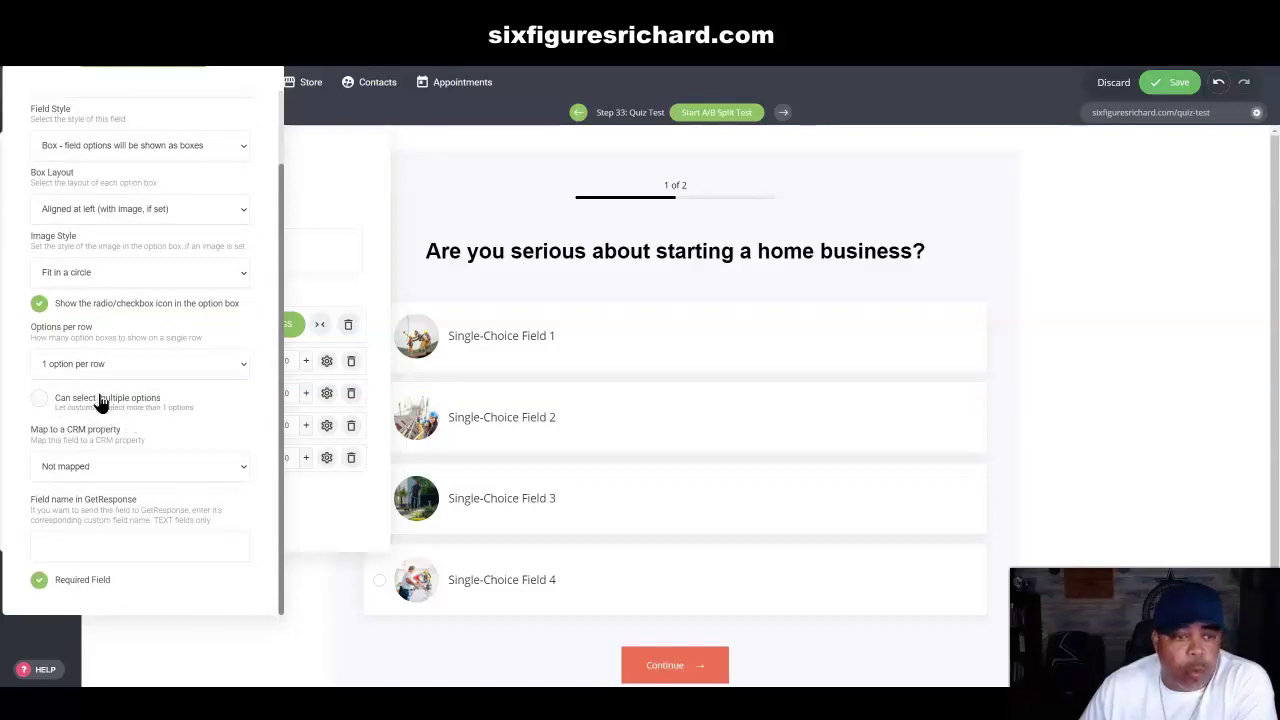
pyautogui.click(197, 472)
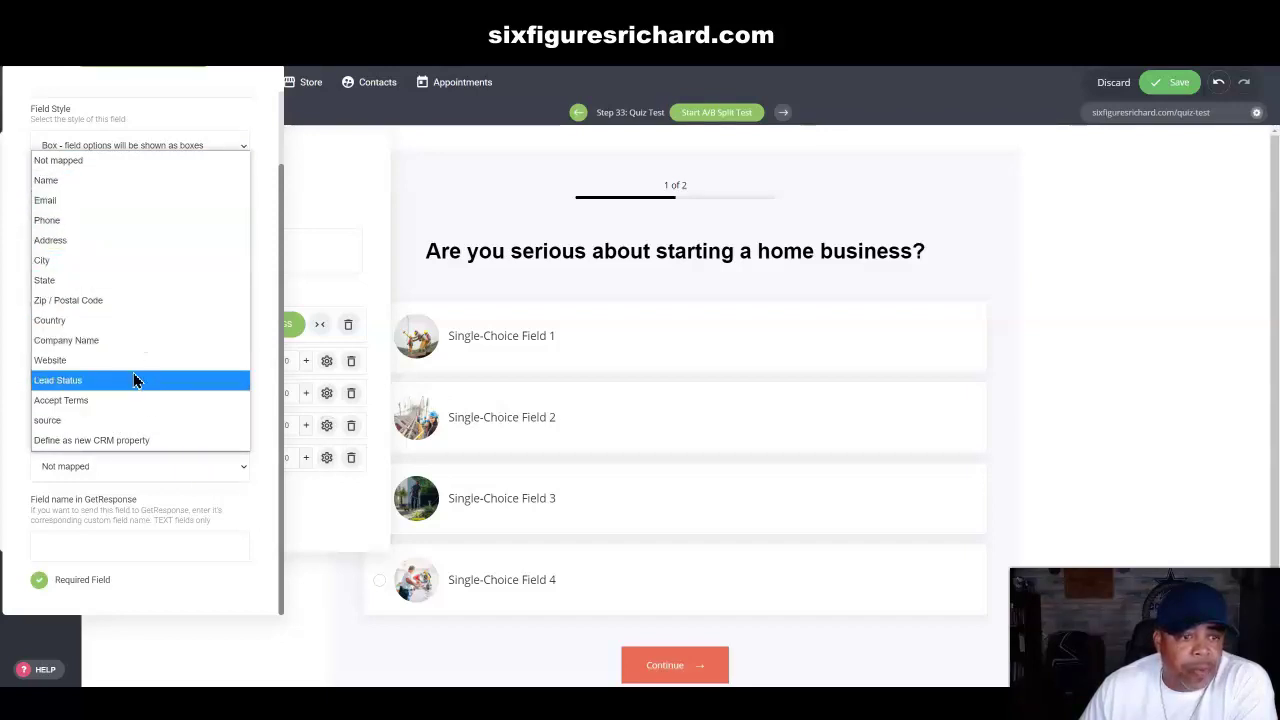
pyautogui.click(265, 323)
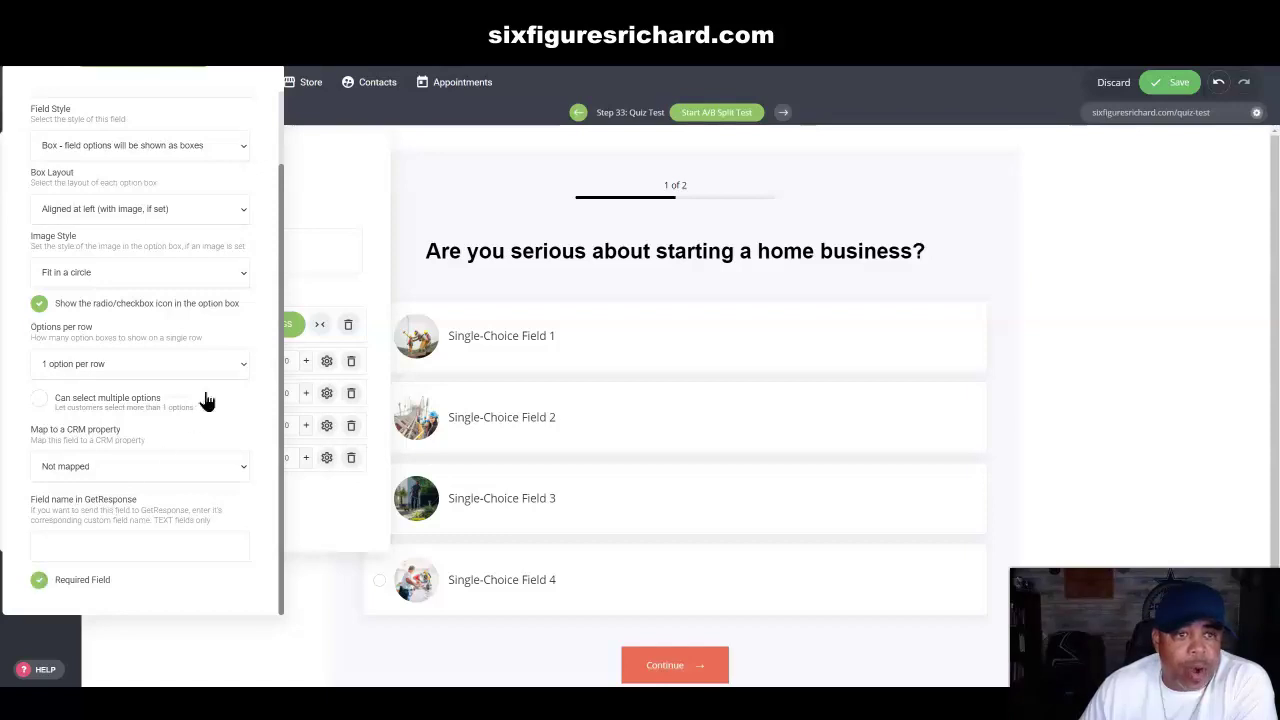
pyautogui.click(335, 202)
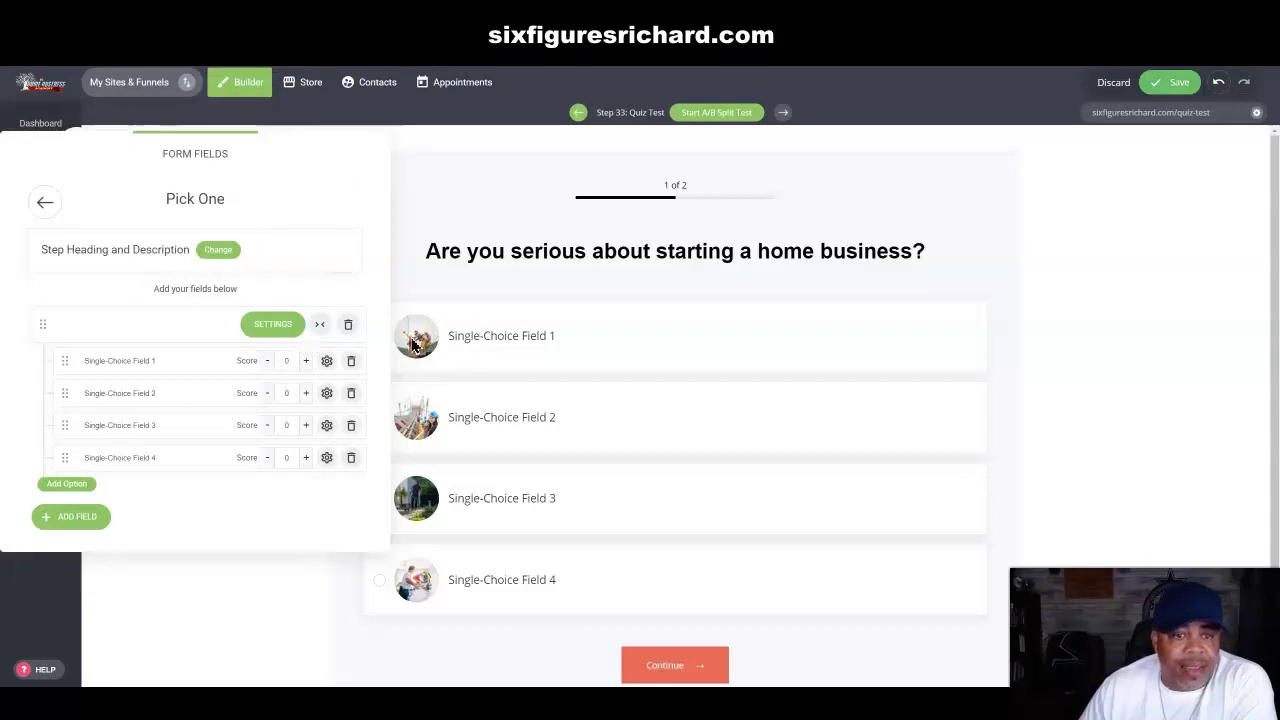
# Step: Keep Single-Choice Field 1 scored 0 and relabel the answers Yes and No
pyautogui.click(305, 361)
pyautogui.click(305, 361)
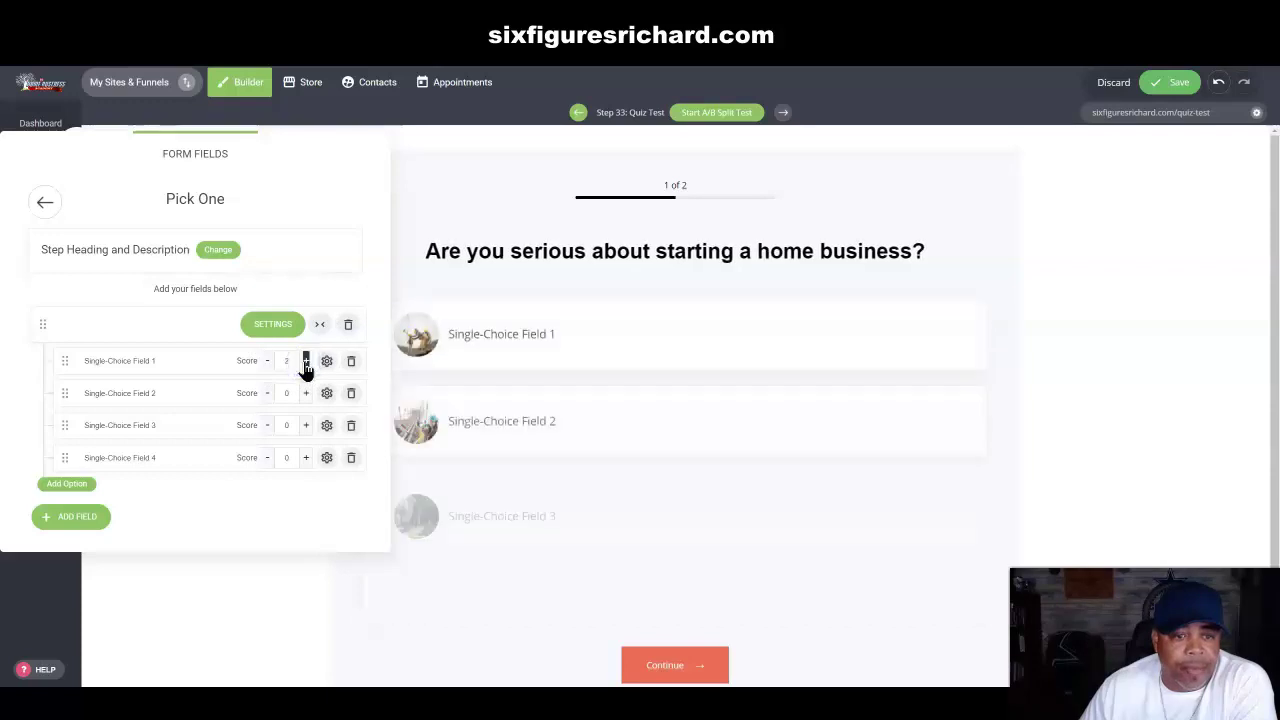
pyautogui.click(305, 361)
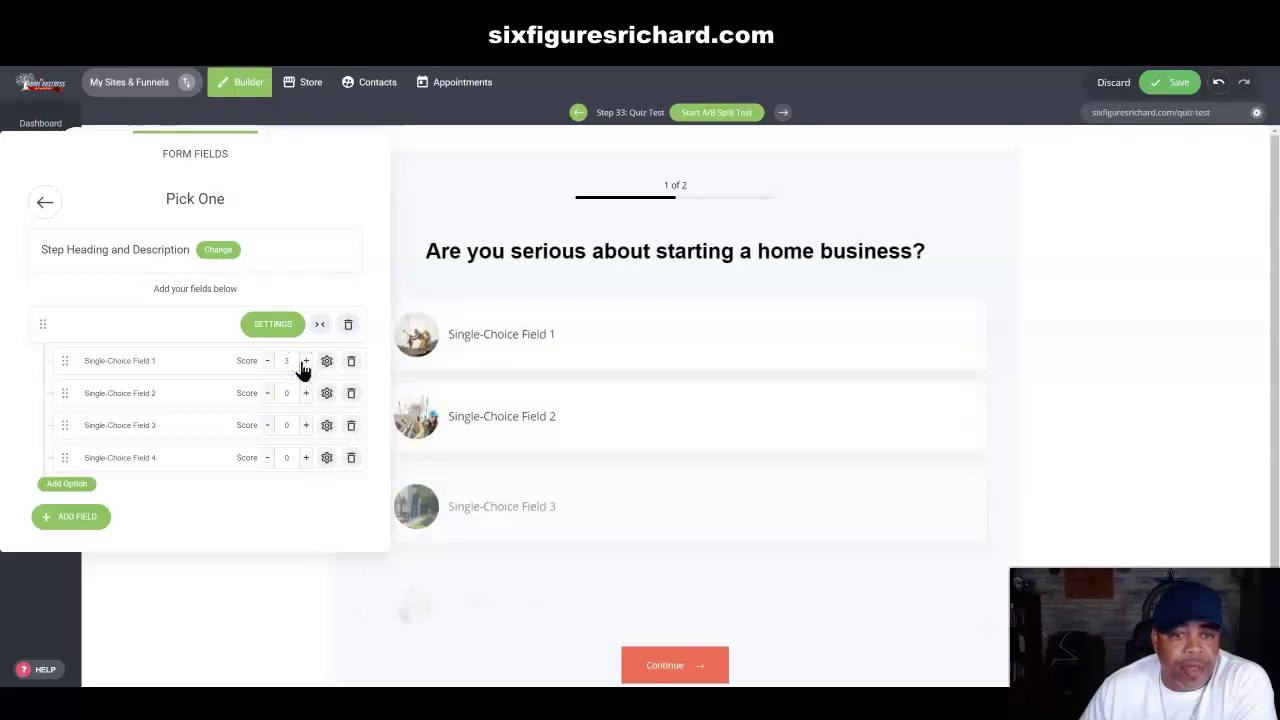
pyautogui.click(268, 362)
pyautogui.click(268, 362)
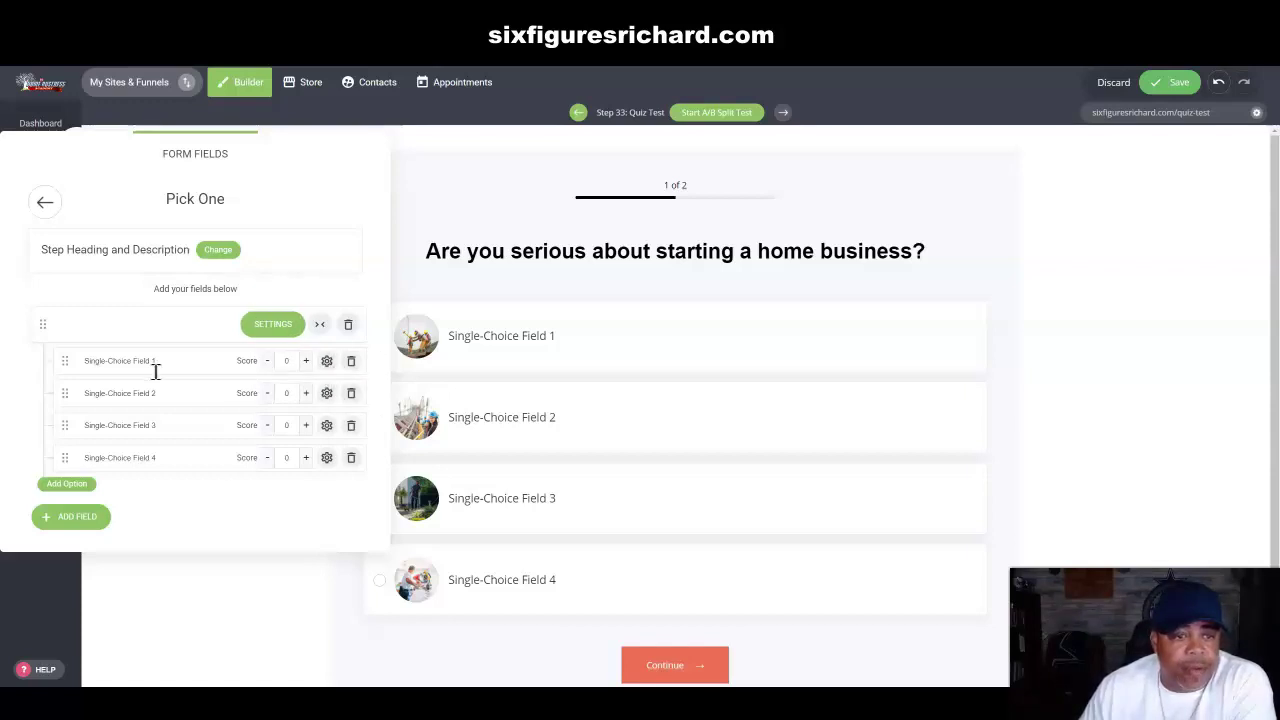
pyautogui.moveTo(166, 360); pyautogui.dragTo(80, 364)
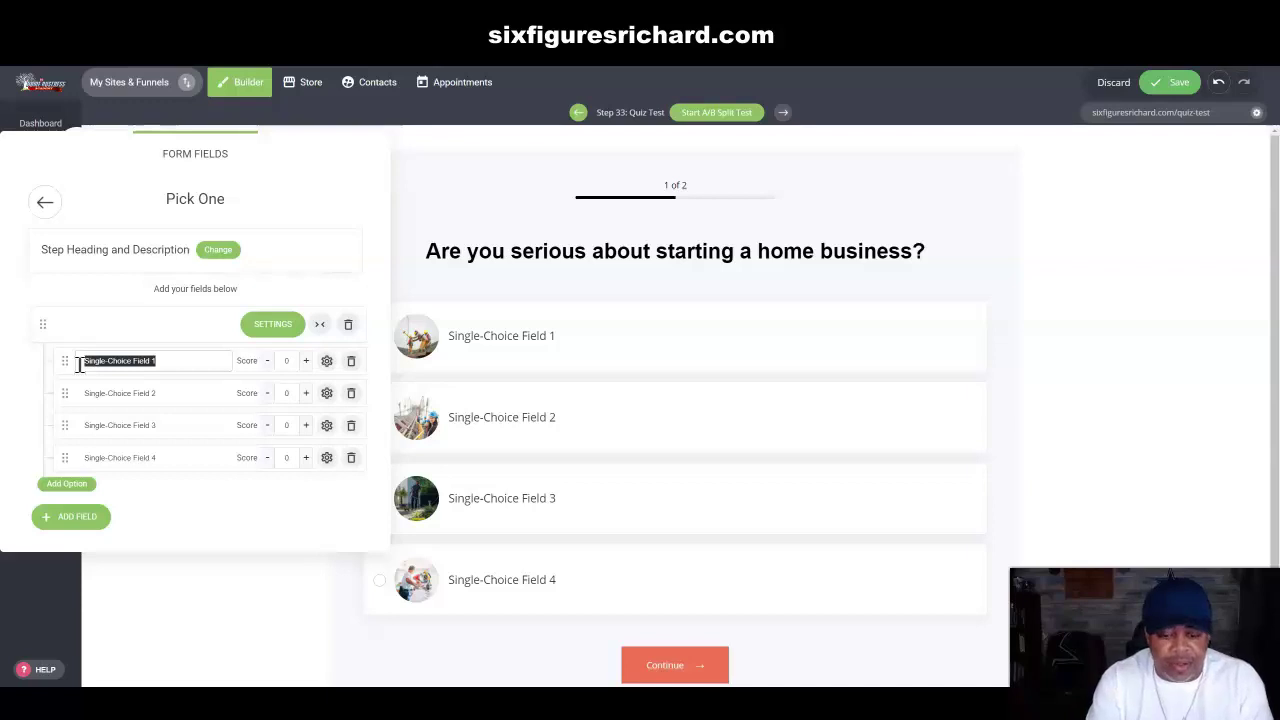
pyautogui.write('Yes')
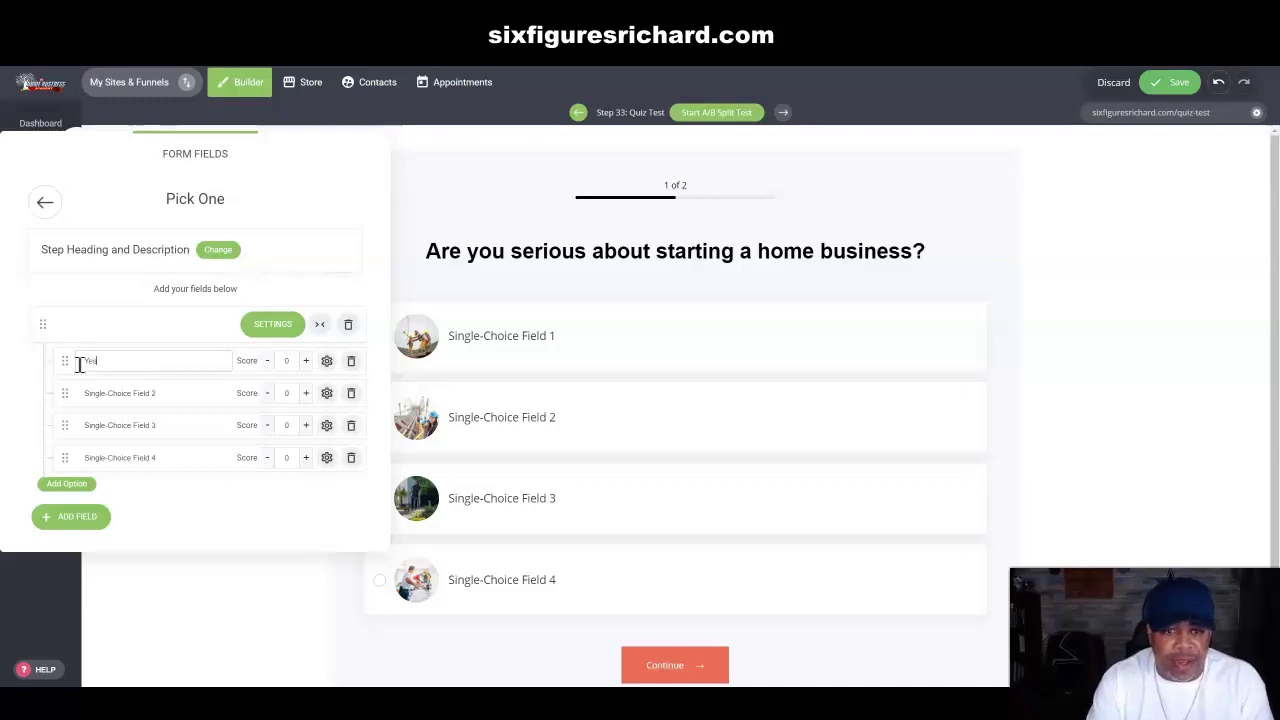
pyautogui.click(173, 392)
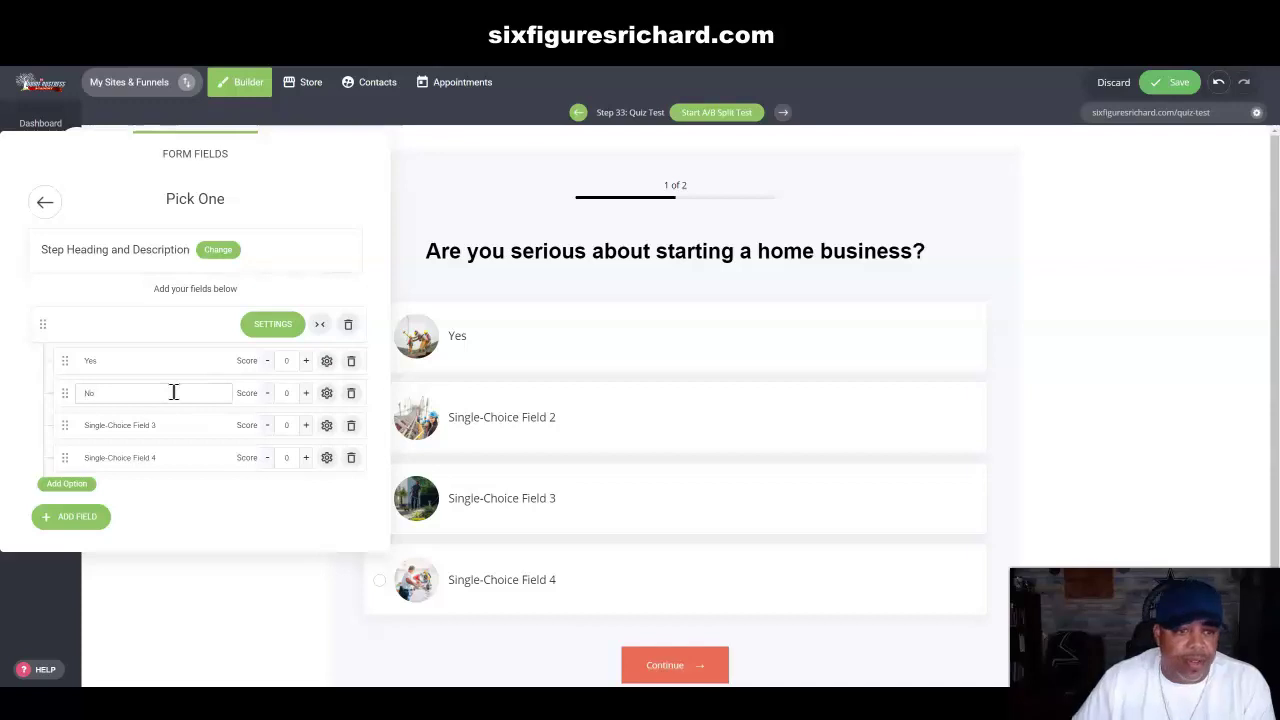
# Step: Delete Field 4 and Single-Choice Field 3, confirming each deletion
pyautogui.click(354, 463)
pyautogui.click(689, 362)
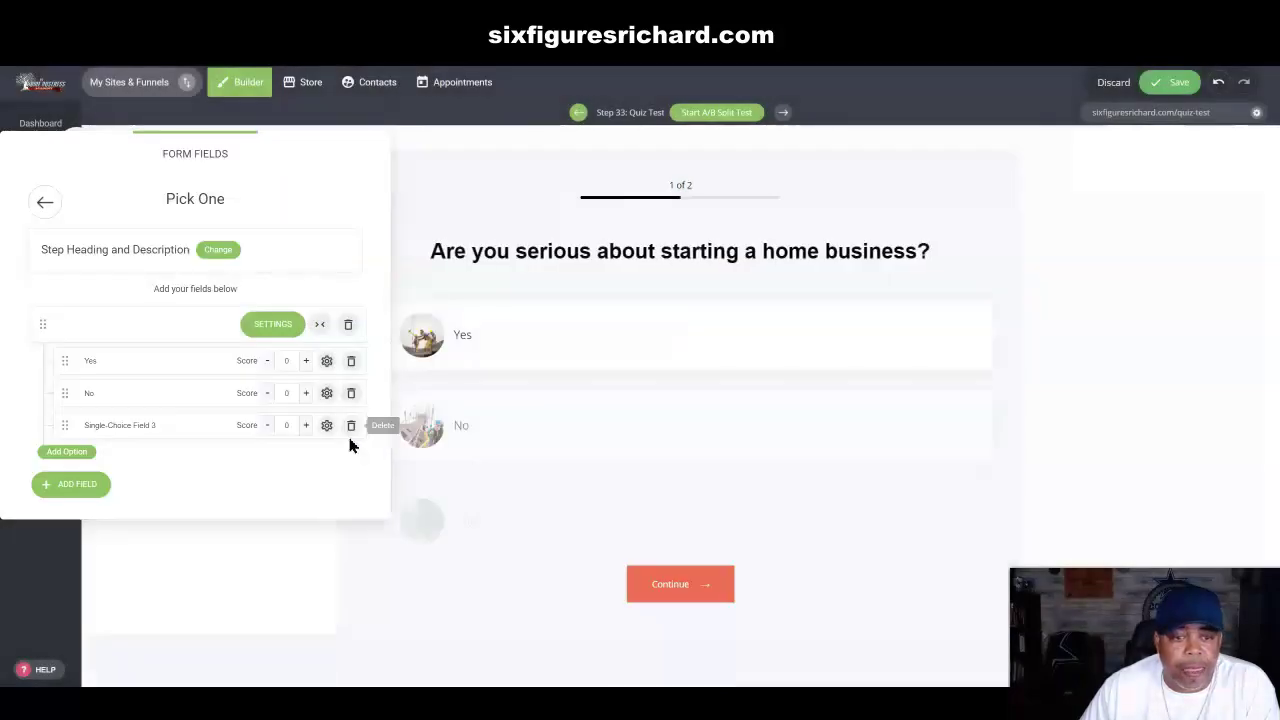
pyautogui.click(351, 425)
pyautogui.click(678, 360)
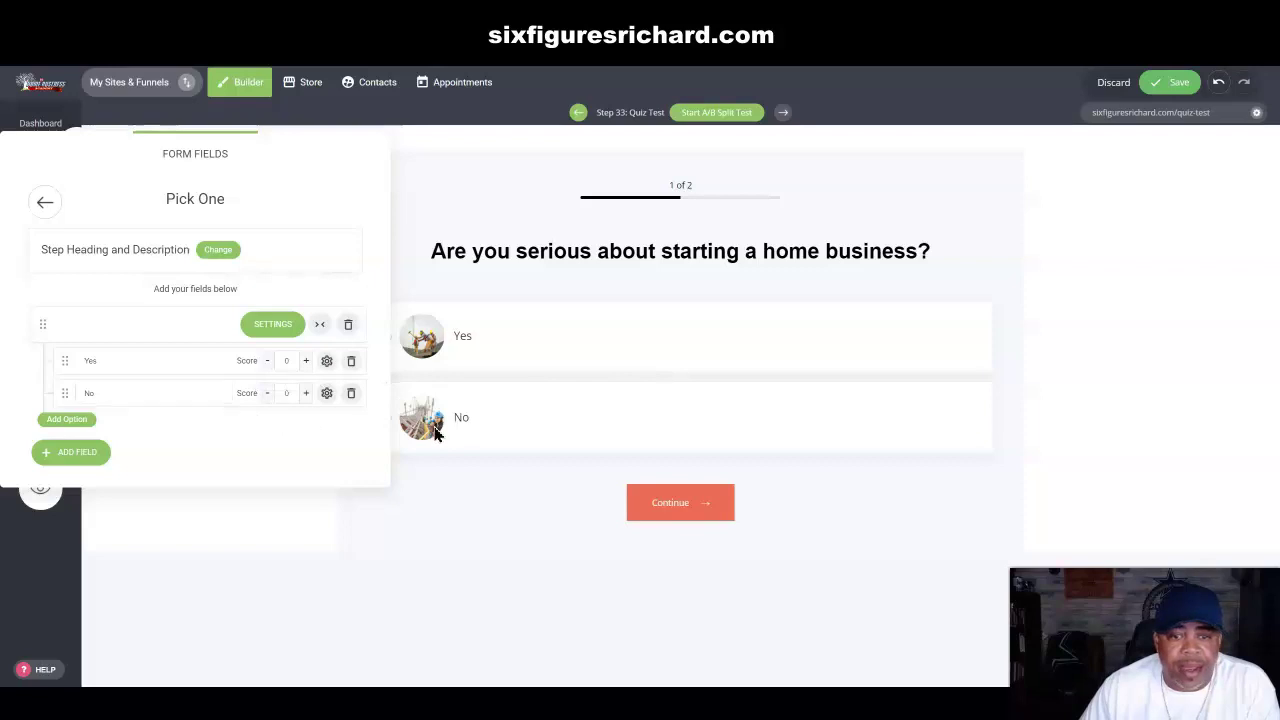
# Step: Add a third answer option labelled 'May be' to the Pick One question
pyautogui.click(72, 455)
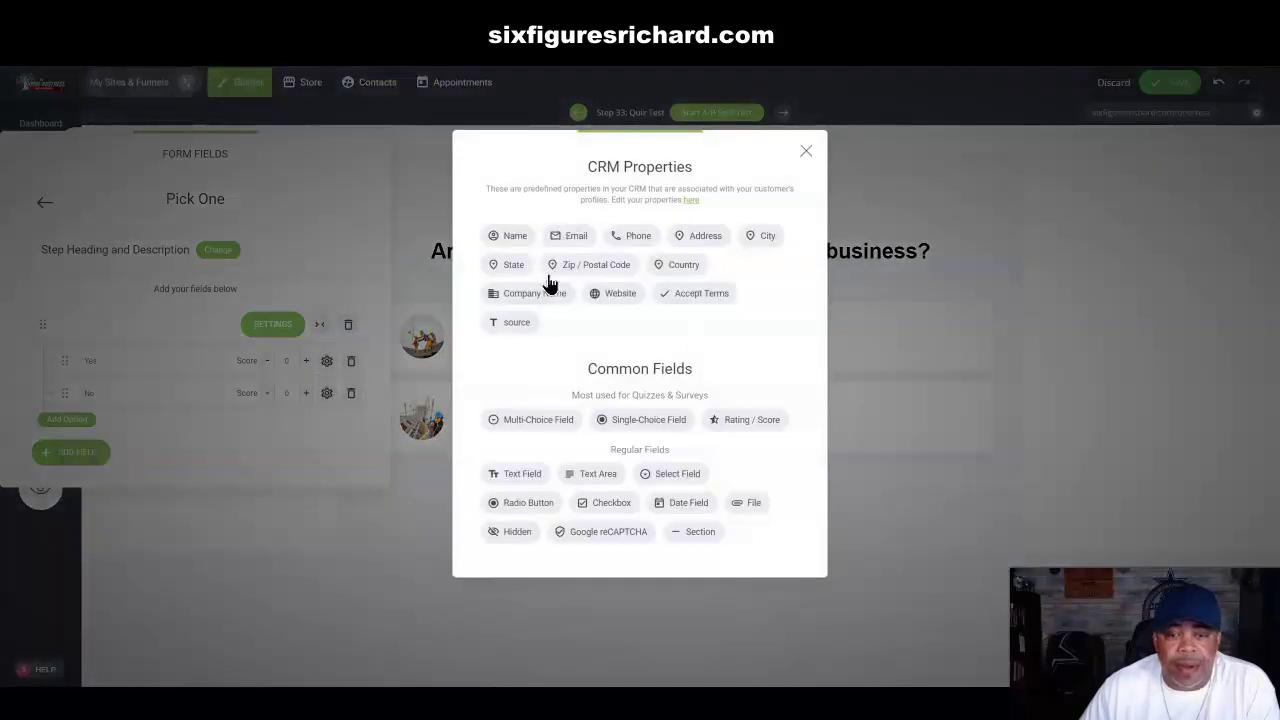
pyautogui.click(805, 152)
pyautogui.click(60, 421)
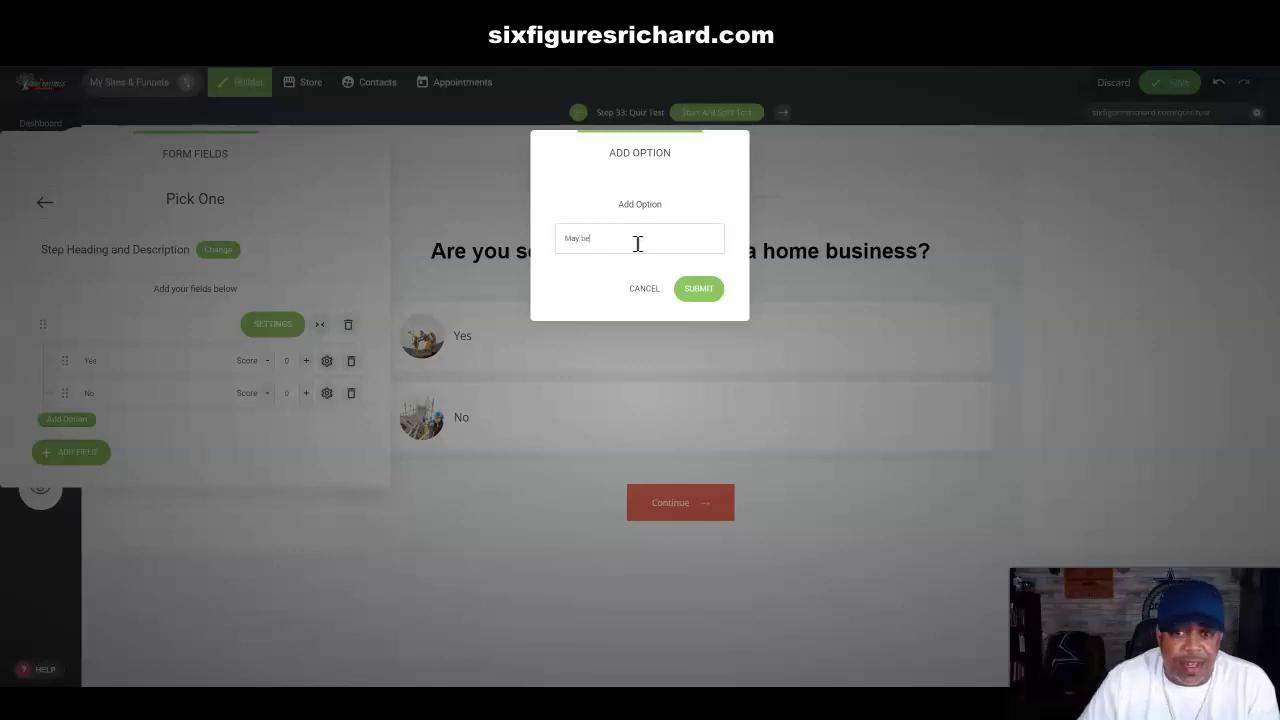
pyautogui.click(690, 289)
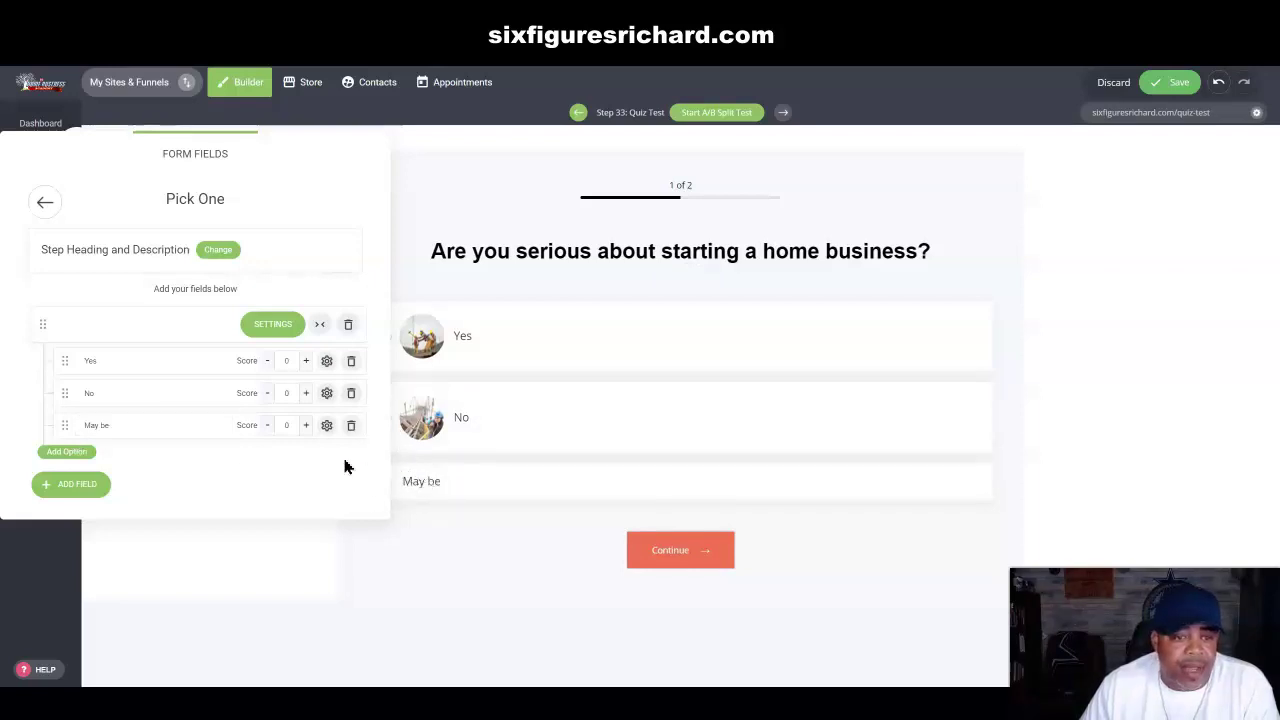
# Step: Remove the Option image from the May be answer, leaving it text-only
pyautogui.click(326, 425)
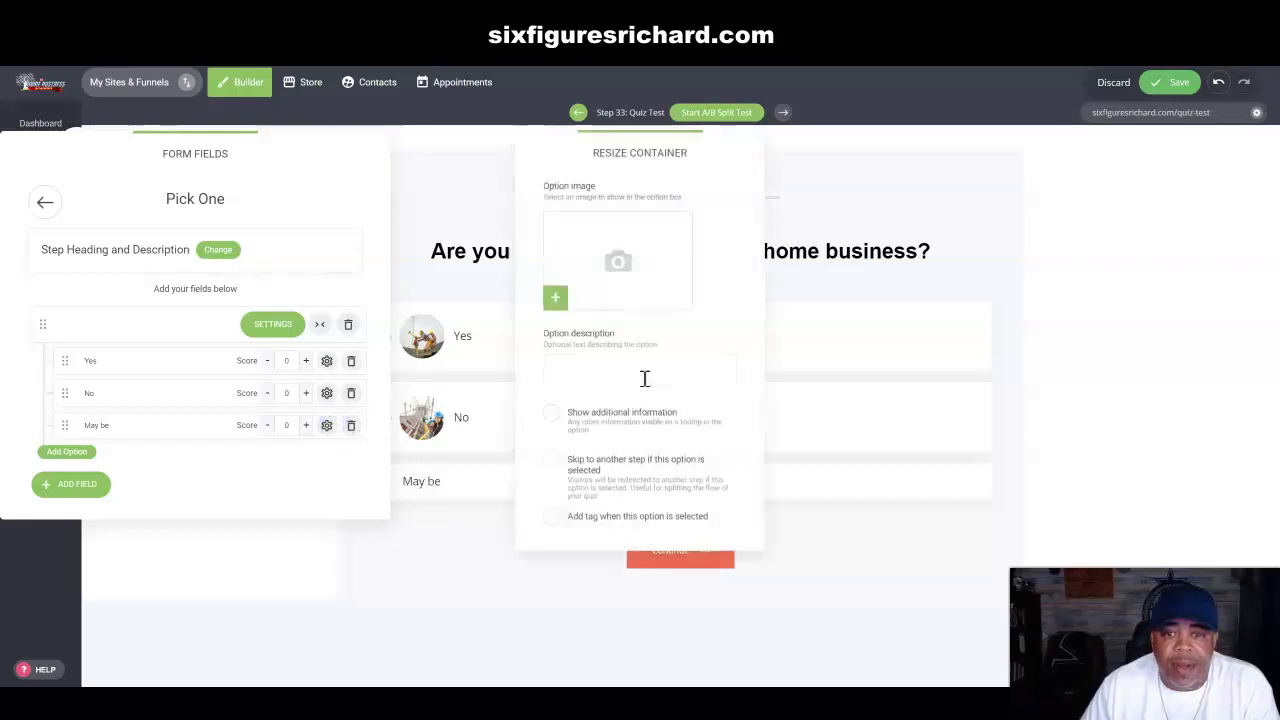
pyautogui.click(555, 296)
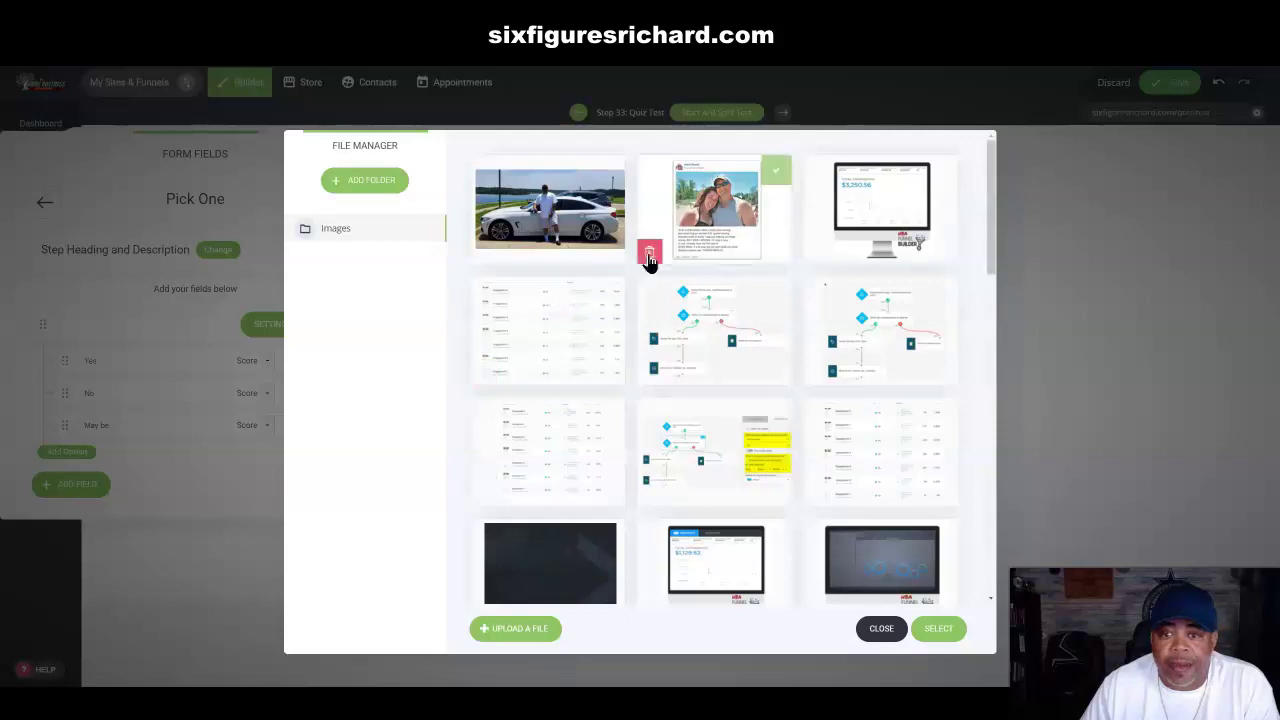
pyautogui.click(555, 224)
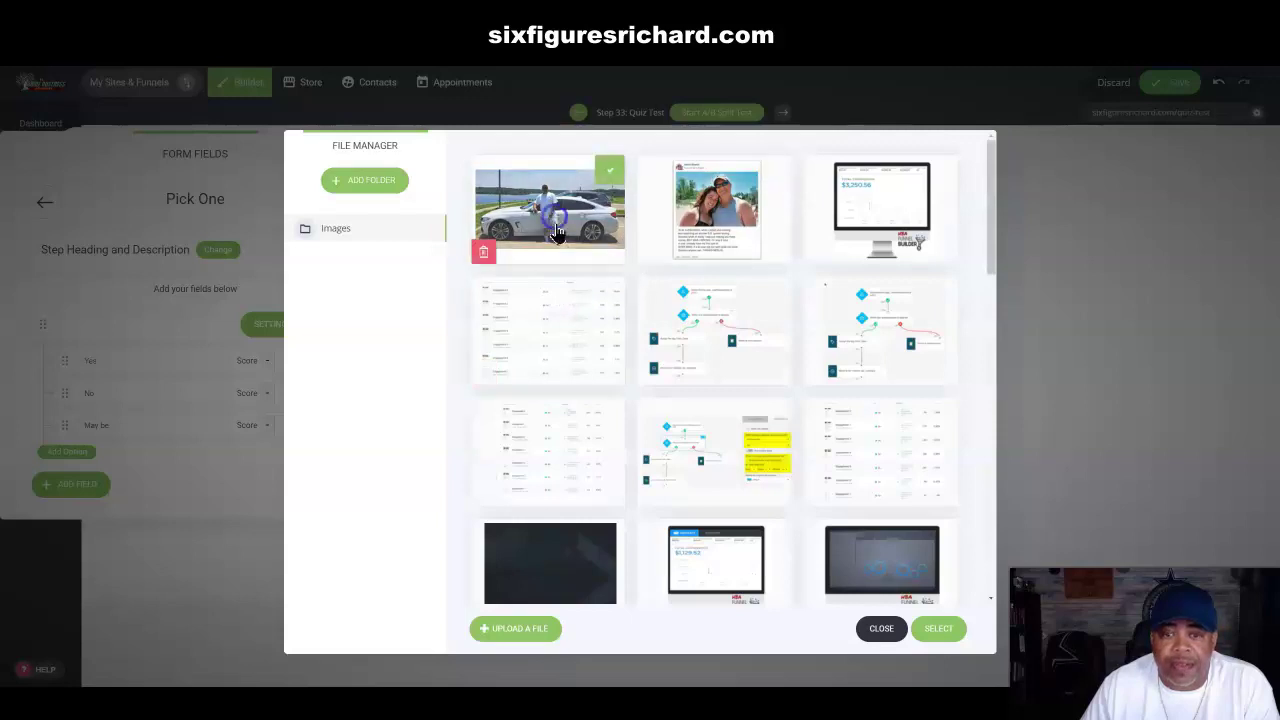
pyautogui.click(957, 630)
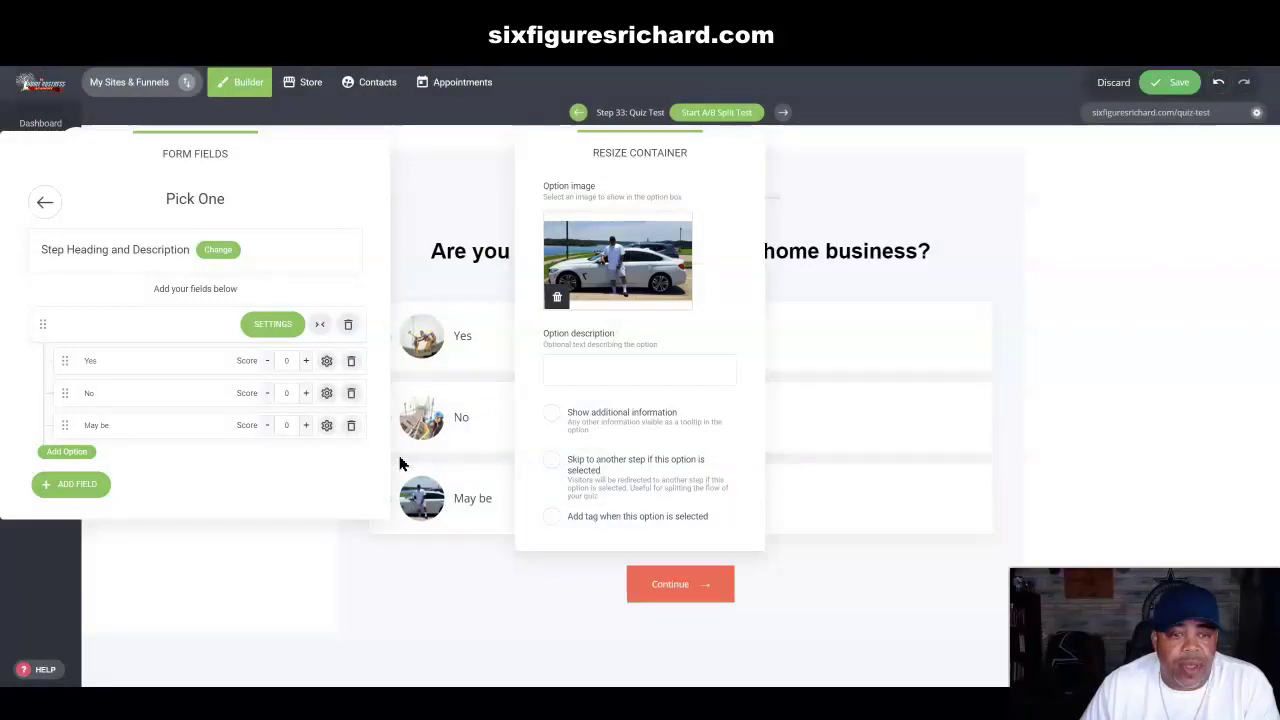
pyautogui.click(557, 301)
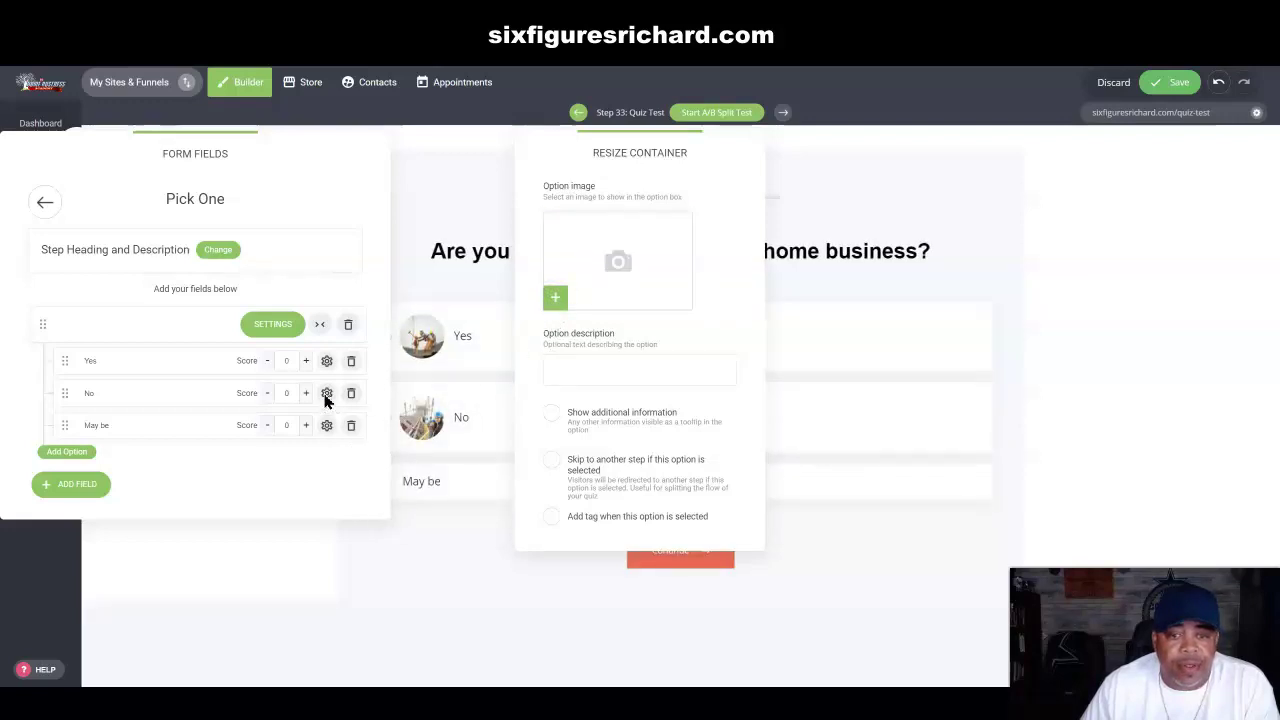
pyautogui.click(313, 268)
# Step: Delete the pictures from the No and Yes answers
pyautogui.click(326, 395)
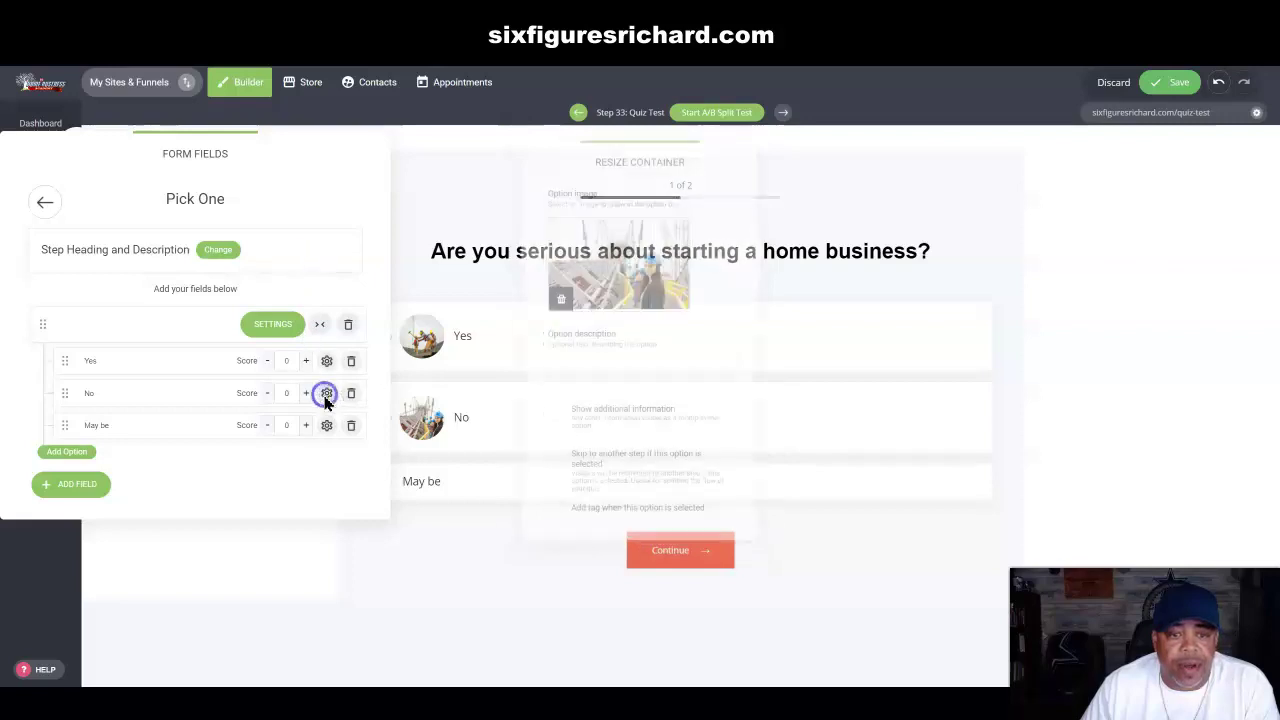
pyautogui.click(557, 297)
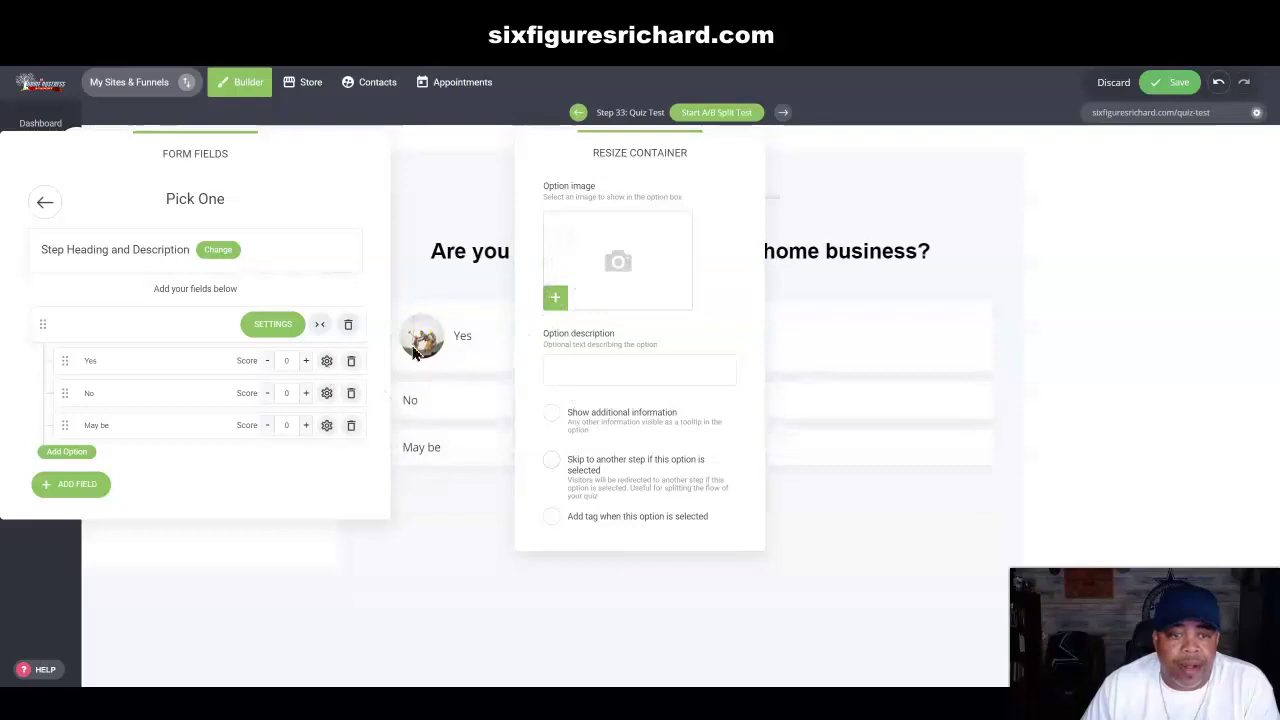
pyautogui.click(326, 361)
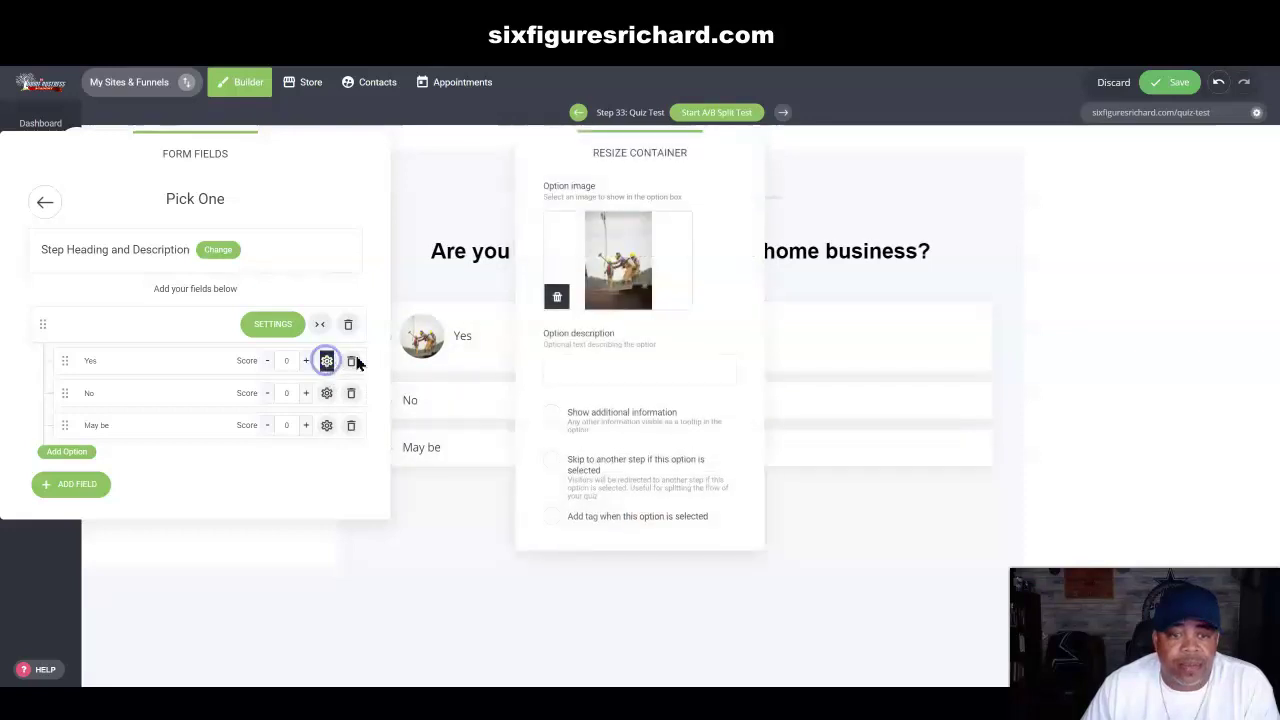
pyautogui.click(557, 297)
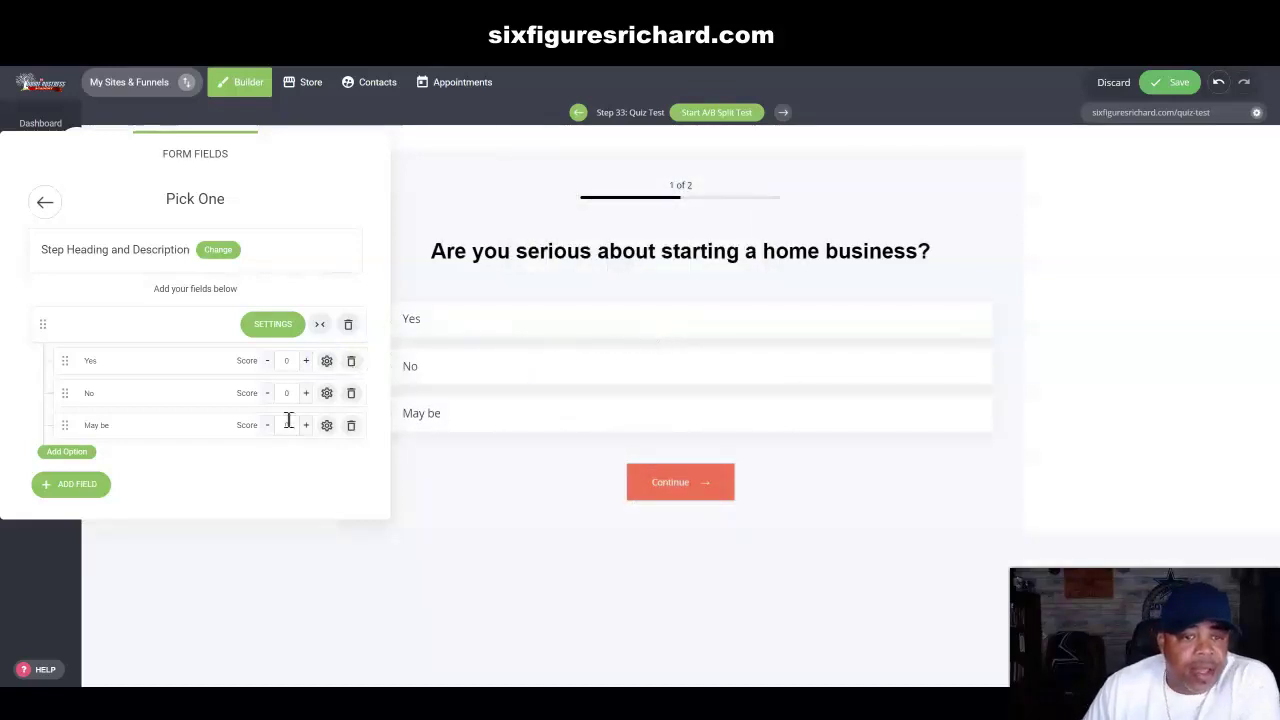
# Step: Close the Pick One question's display settings and go back to the quiz steps list
pyautogui.click(265, 323)
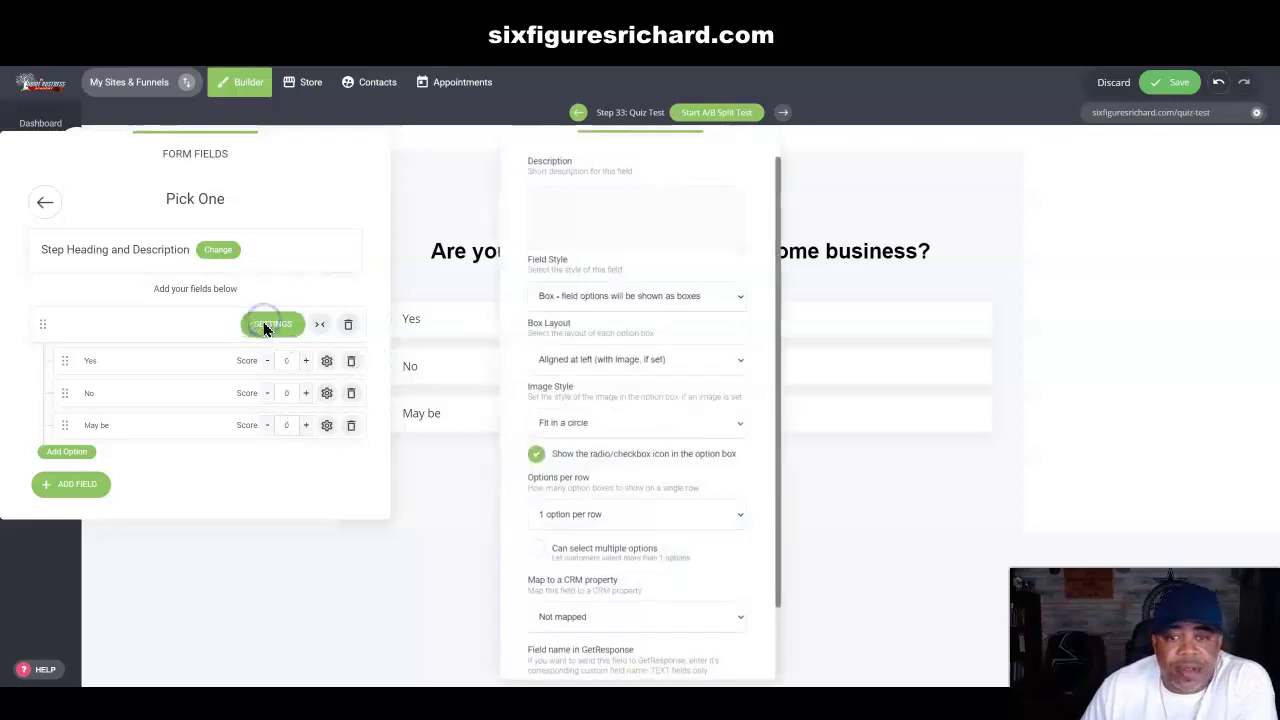
pyautogui.scroll(-2, 635, 410)
pyautogui.scroll(3, 660, 350)
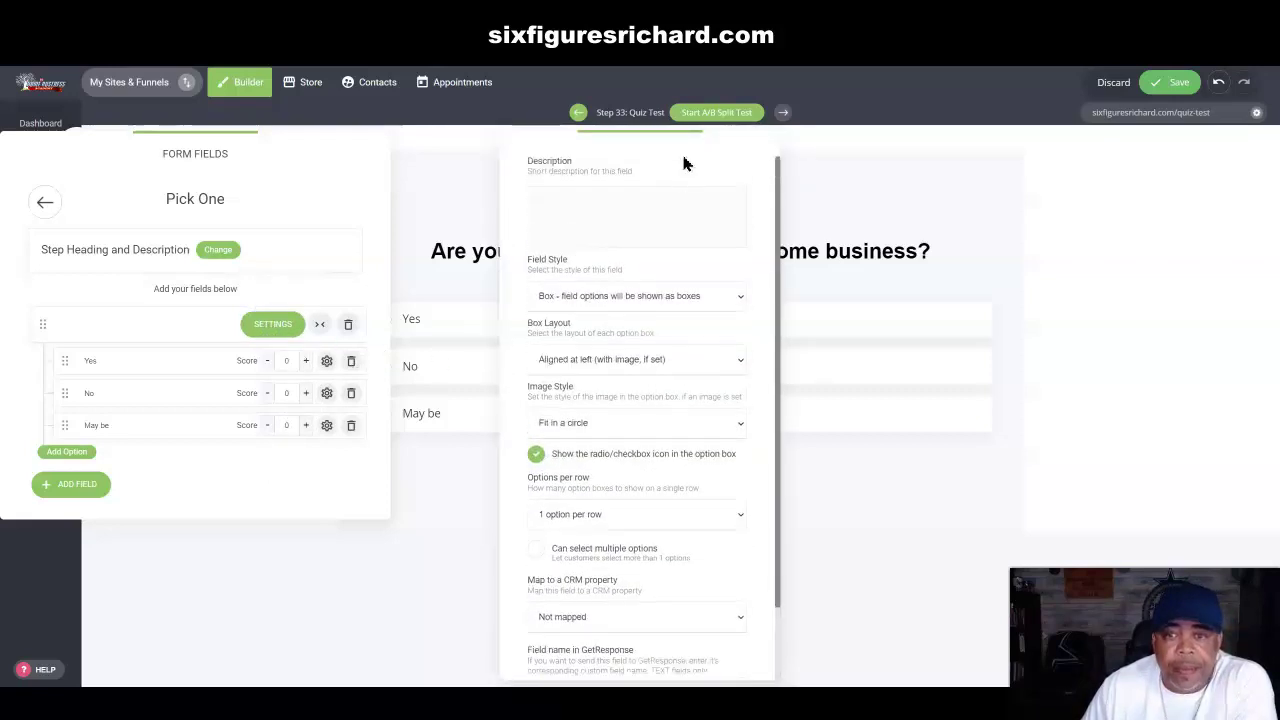
pyautogui.moveTo(698, 150); pyautogui.dragTo(502, 158)
pyautogui.click(750, 137)
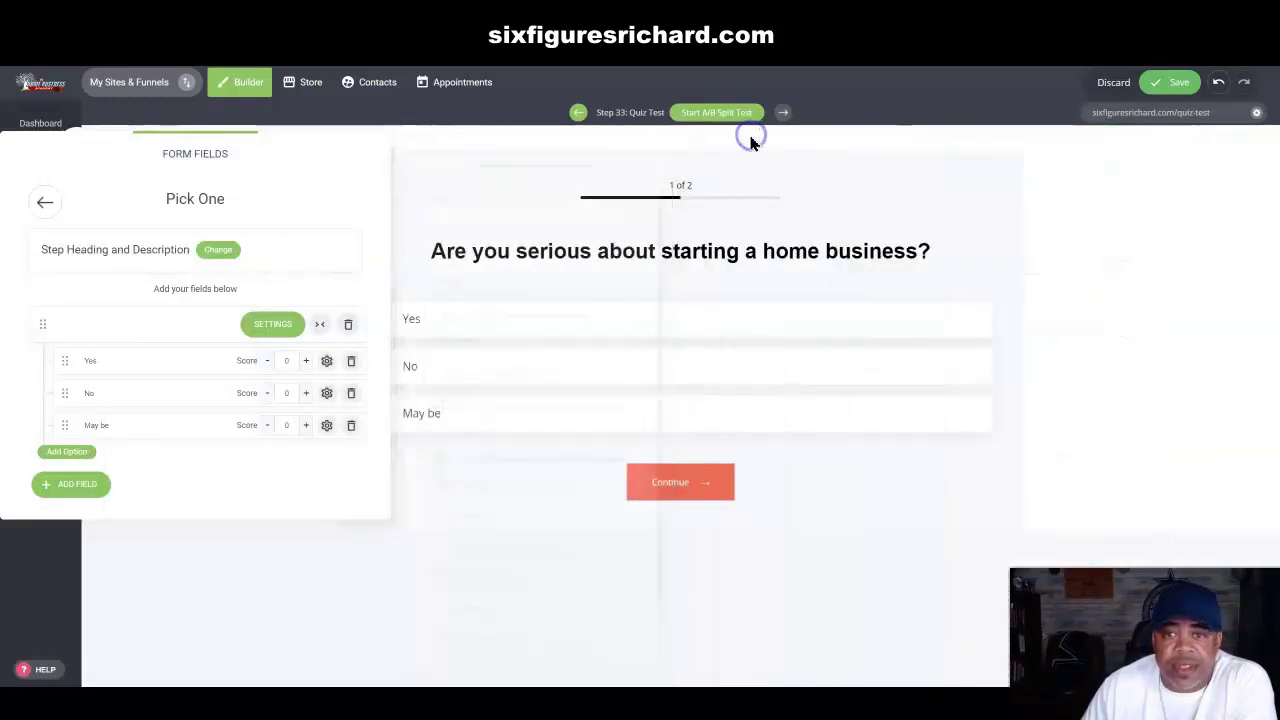
pyautogui.click(45, 202)
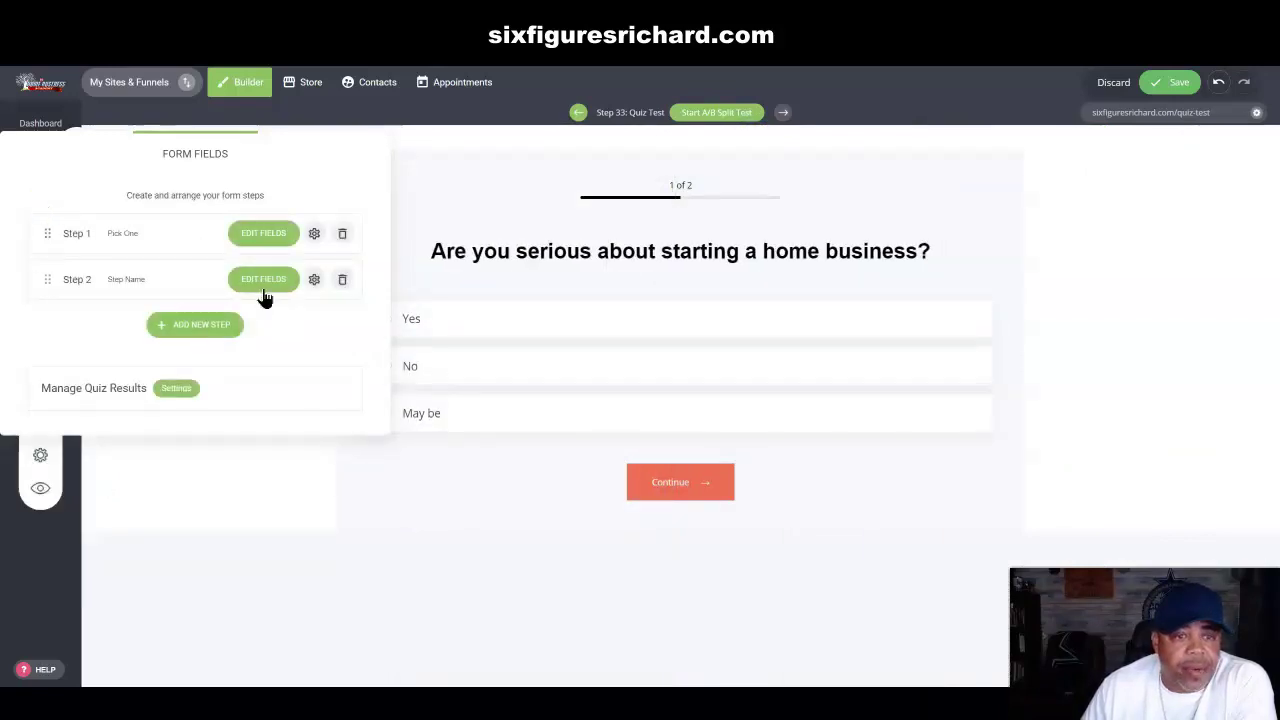
# Step: Change Step 2's heading to 'You're Done' and clear its step description
pyautogui.click(314, 279)
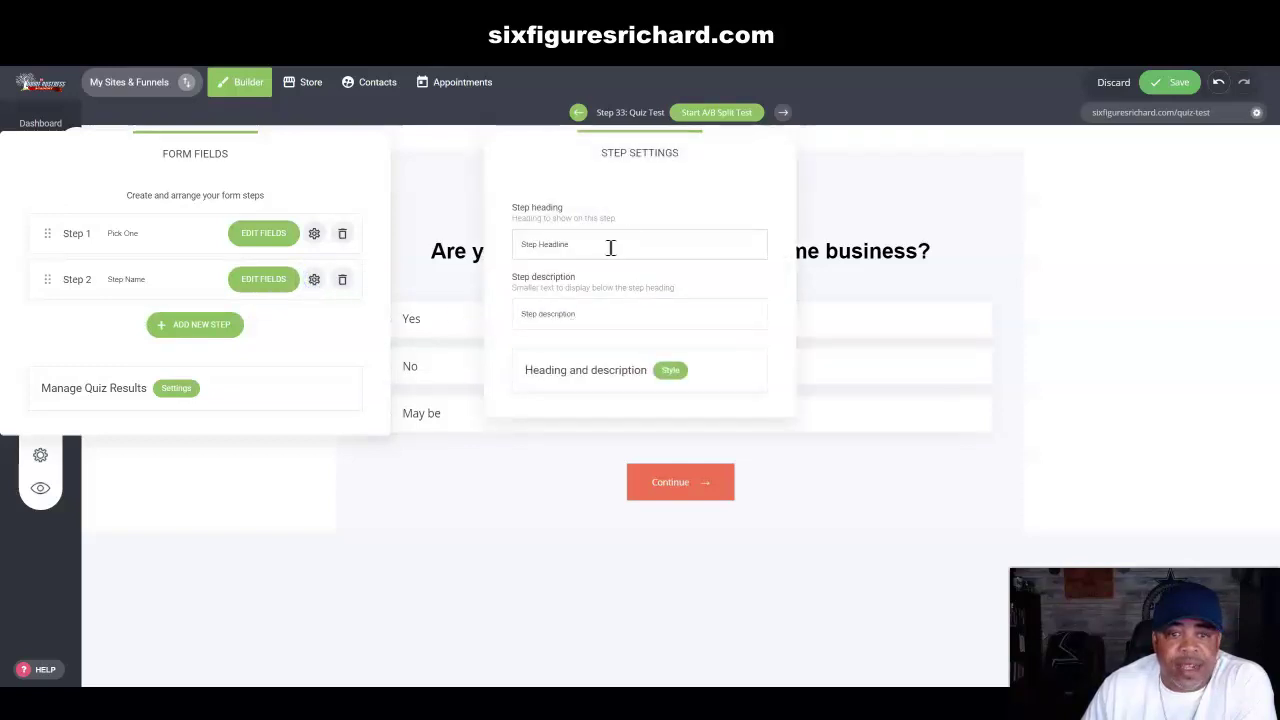
pyautogui.moveTo(706, 146); pyautogui.dragTo(1196, 190)
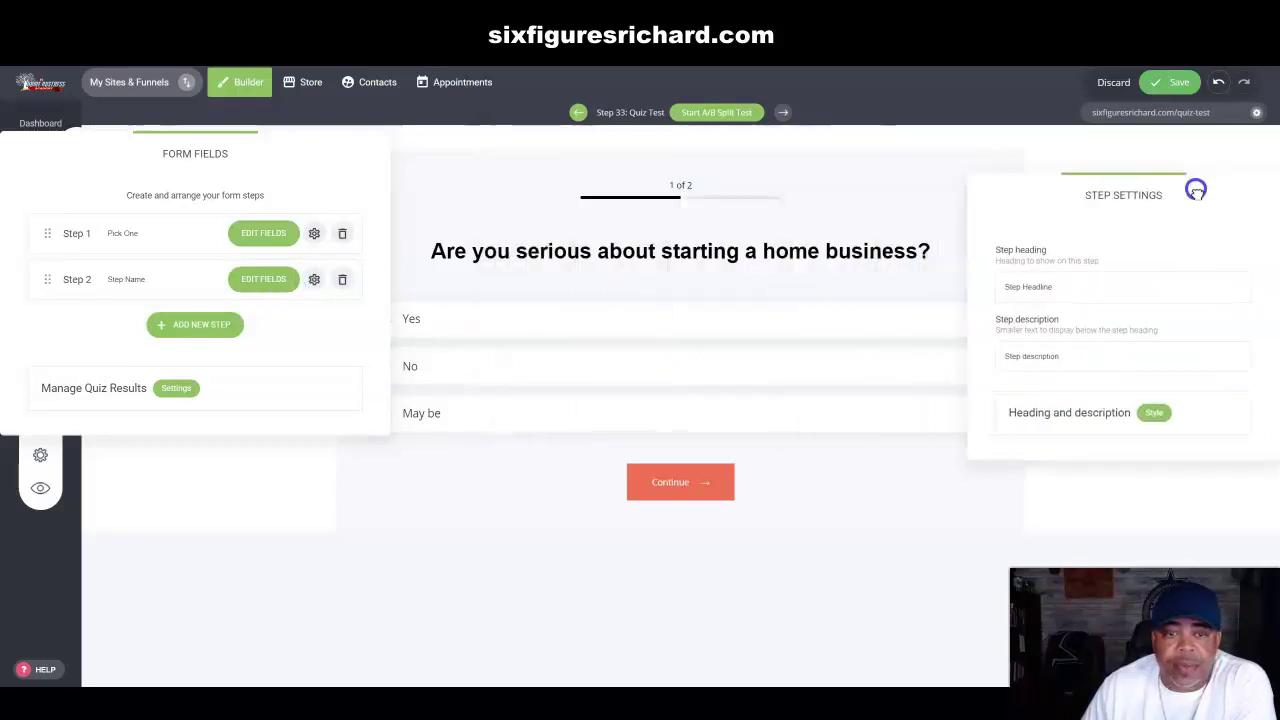
pyautogui.moveTo(1066, 286); pyautogui.dragTo(985, 298)
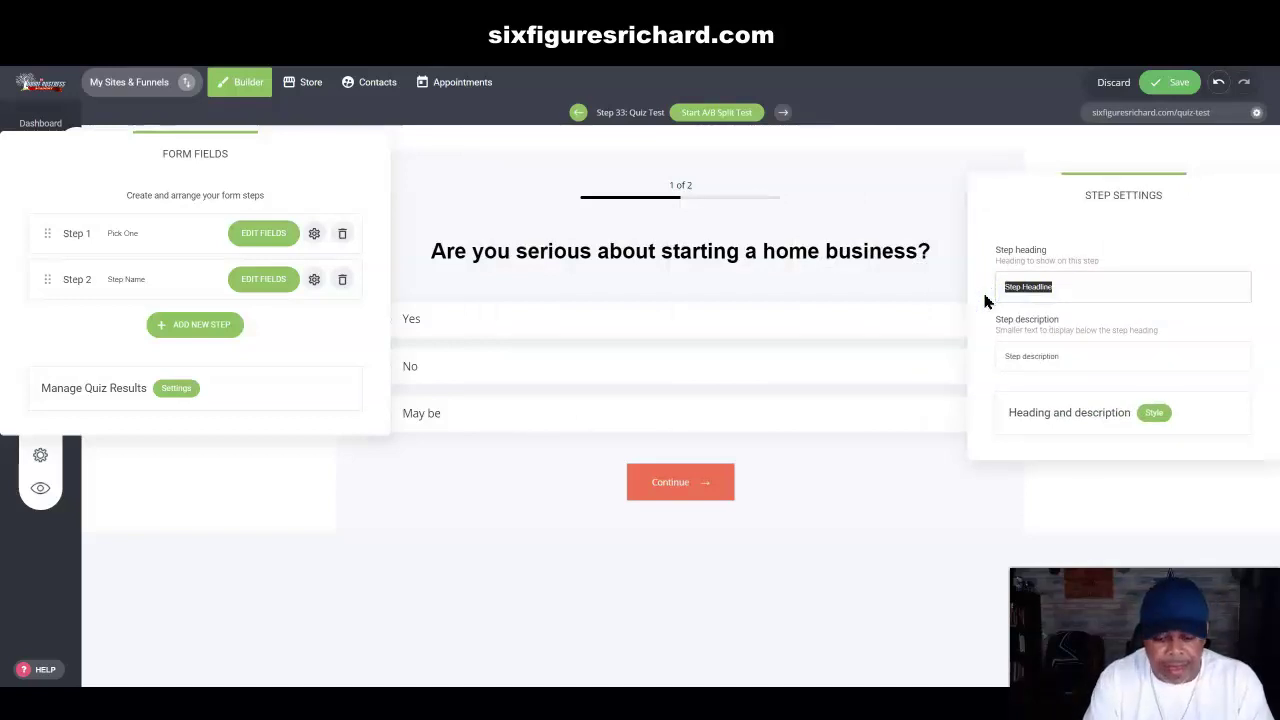
pyautogui.write('Ye')
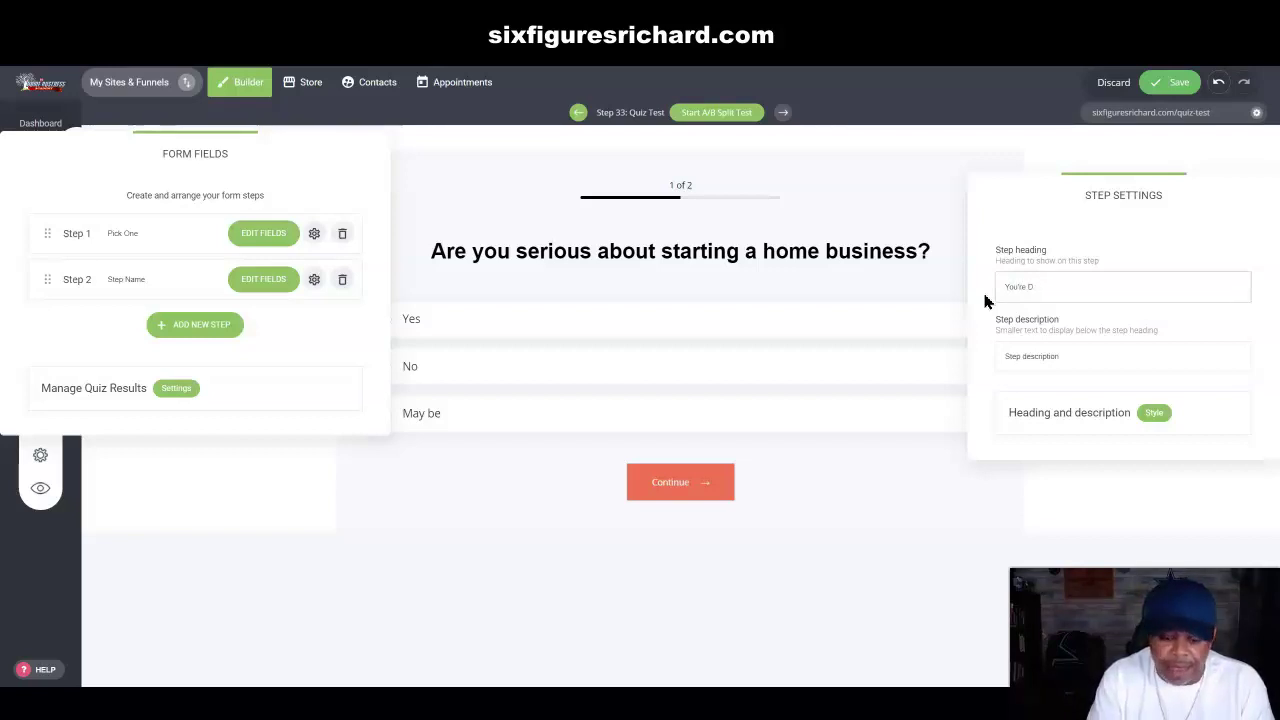
pyautogui.moveTo(1066, 357); pyautogui.dragTo(987, 362)
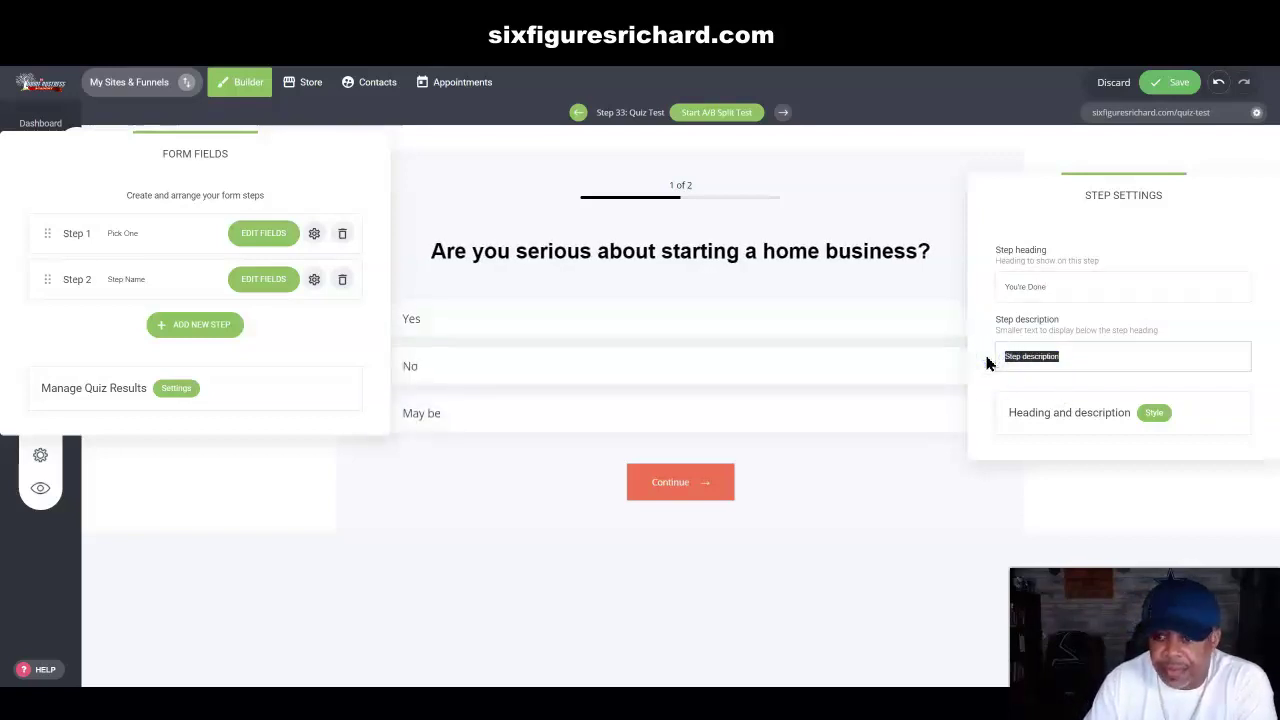
pyautogui.press('BackSpace')
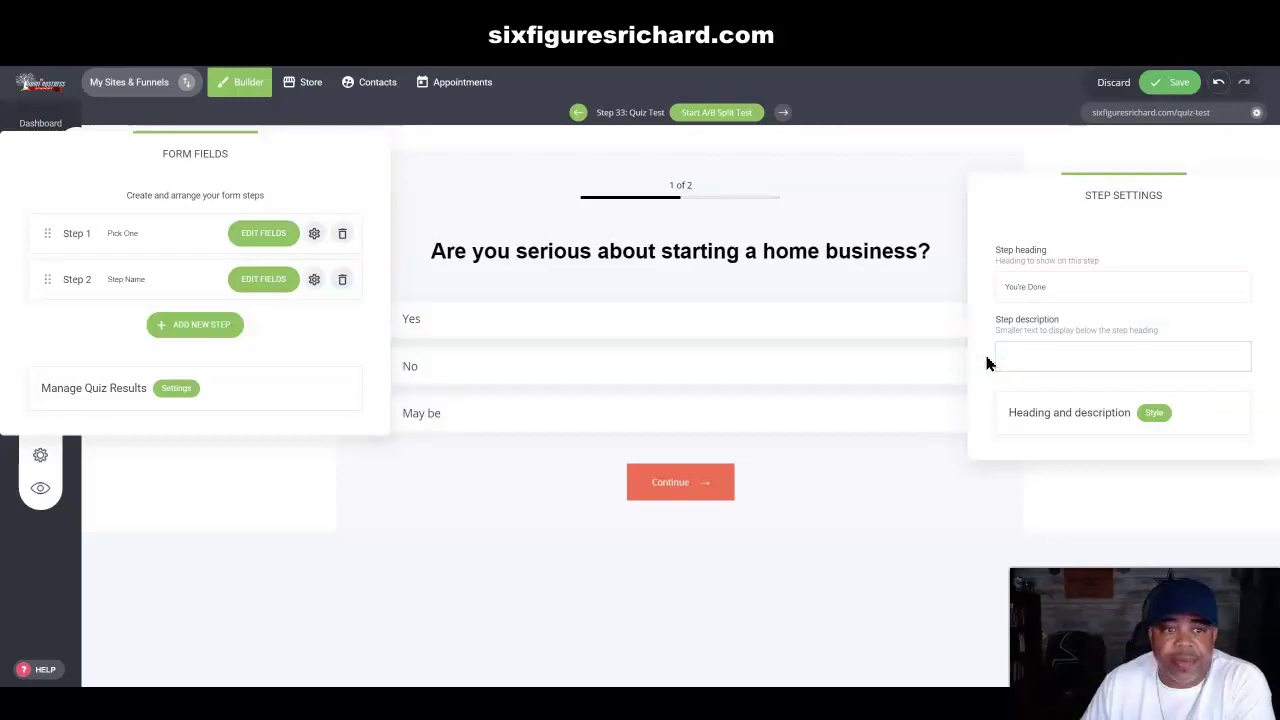
# Step: Check the heading and description Style, close Step 2's settings, and open its fields
pyautogui.click(1152, 412)
pyautogui.doubleClick(1152, 412)
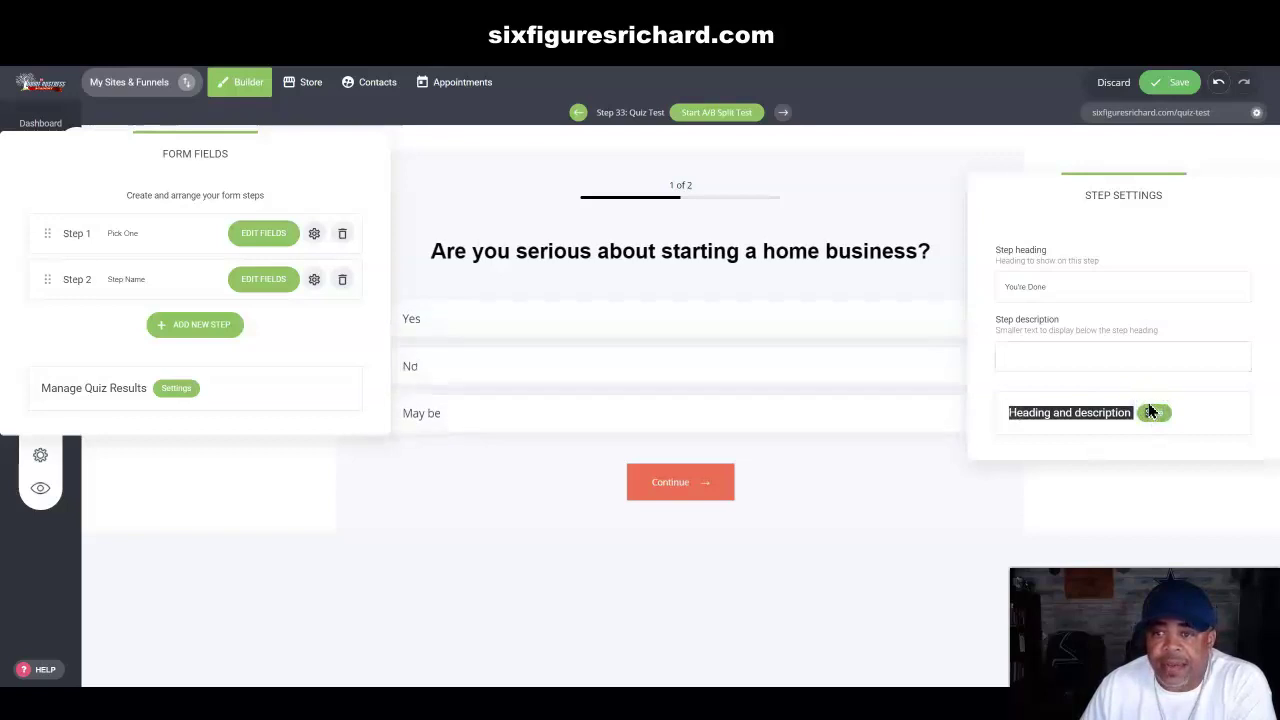
pyautogui.click(1154, 415)
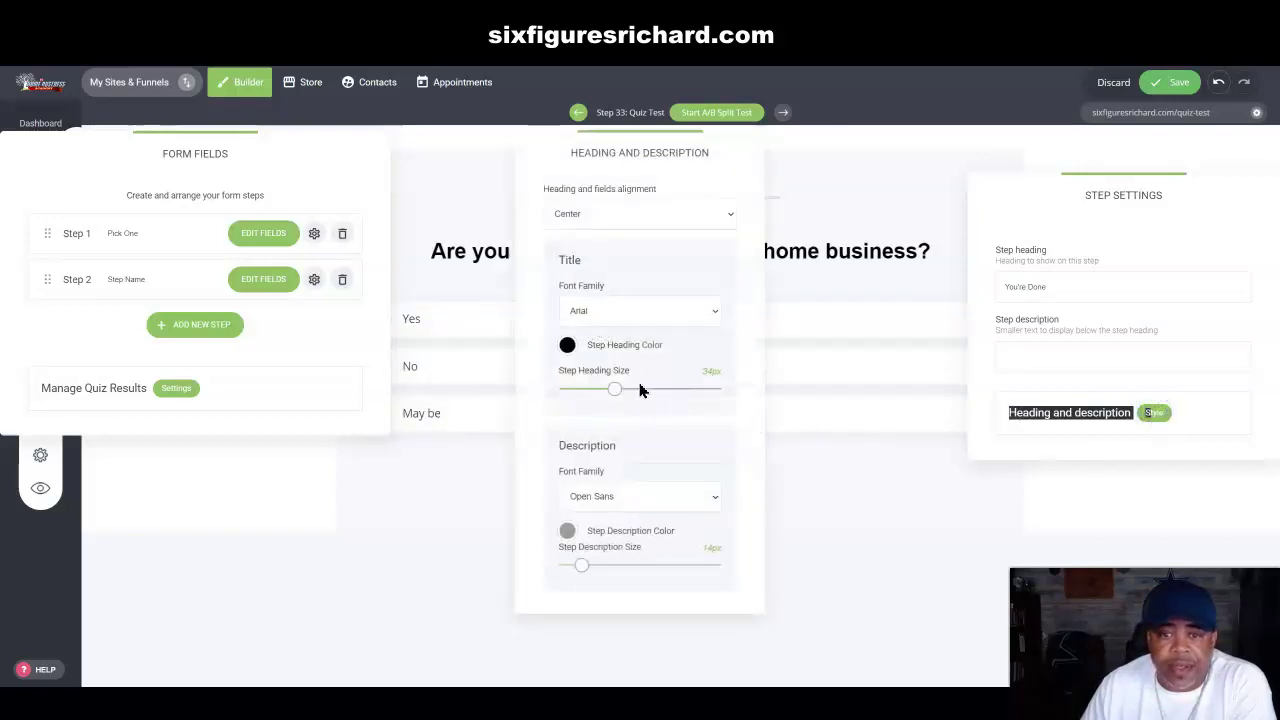
pyautogui.click(829, 526)
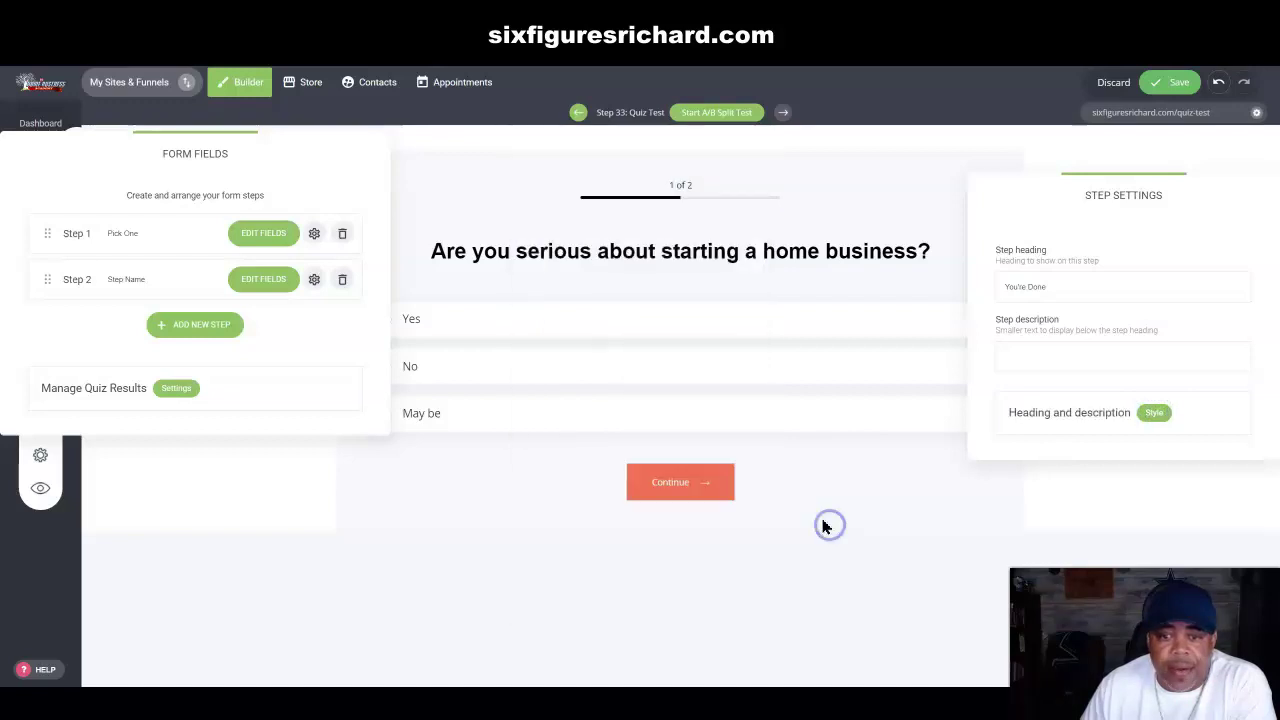
pyautogui.click(312, 280)
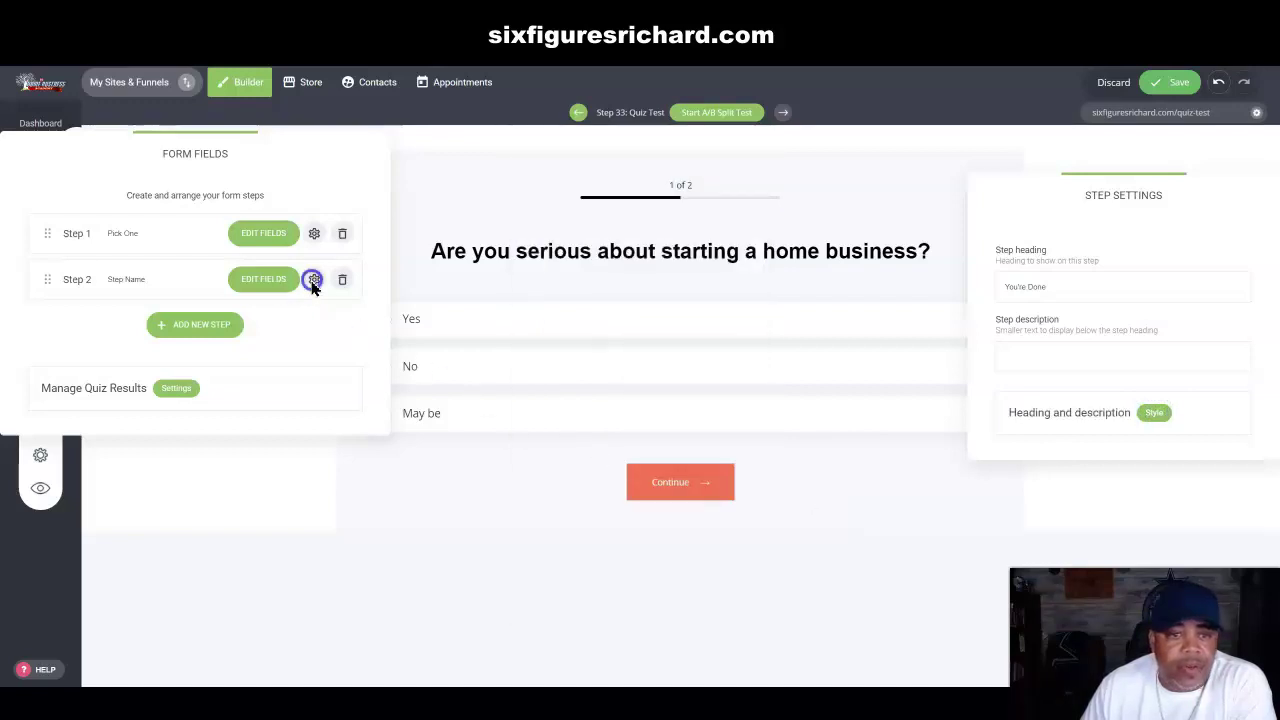
pyautogui.click(313, 281)
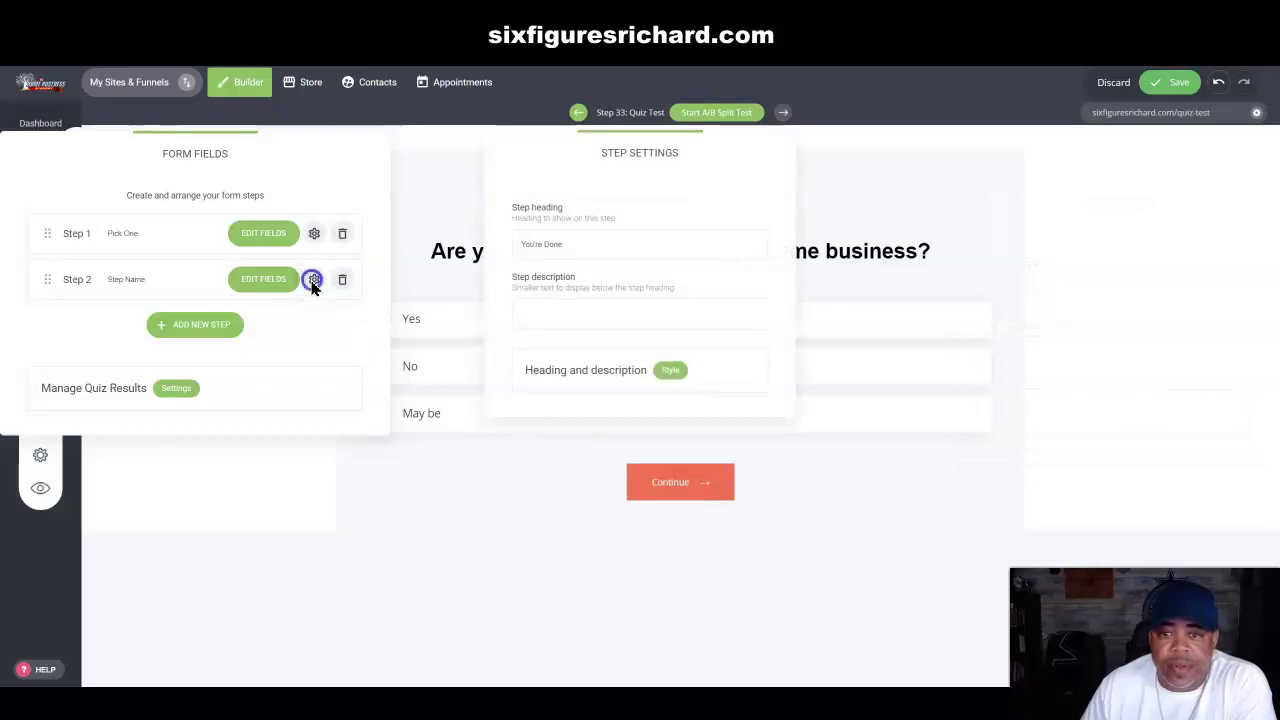
pyautogui.click(313, 280)
pyautogui.click(262, 283)
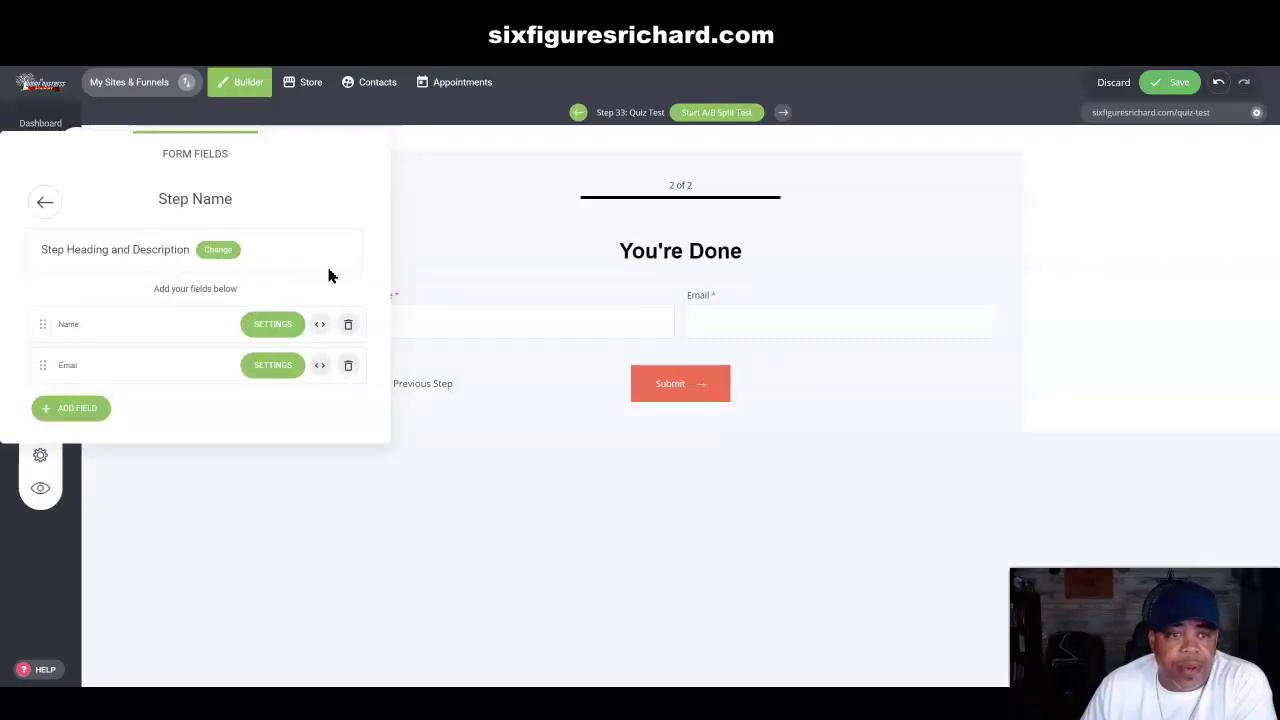
# Step: Replace the 'You're Done' heading with 'Congratulations! You made it!'
pyautogui.click(220, 251)
pyautogui.moveTo(729, 162); pyautogui.dragTo(863, 191)
pyautogui.moveTo(710, 283); pyautogui.dragTo(626, 277)
pyautogui.write('Con')
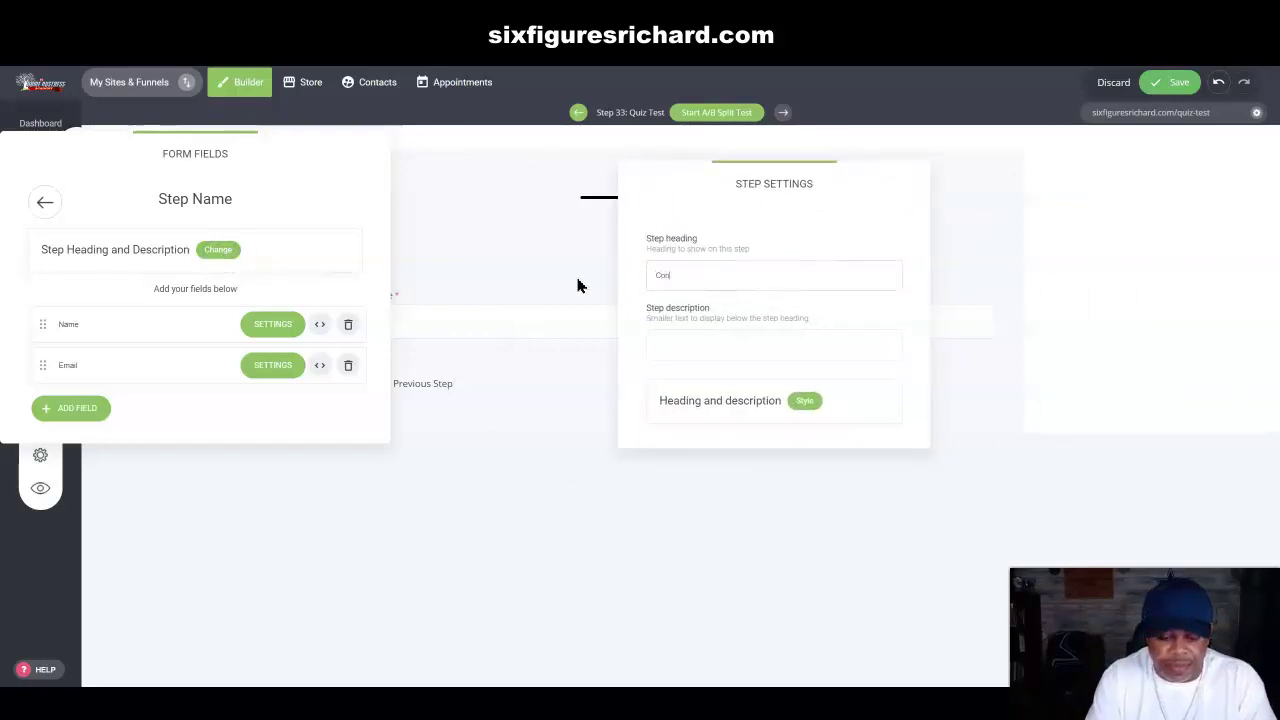
pyautogui.write('gratulations! You made it')
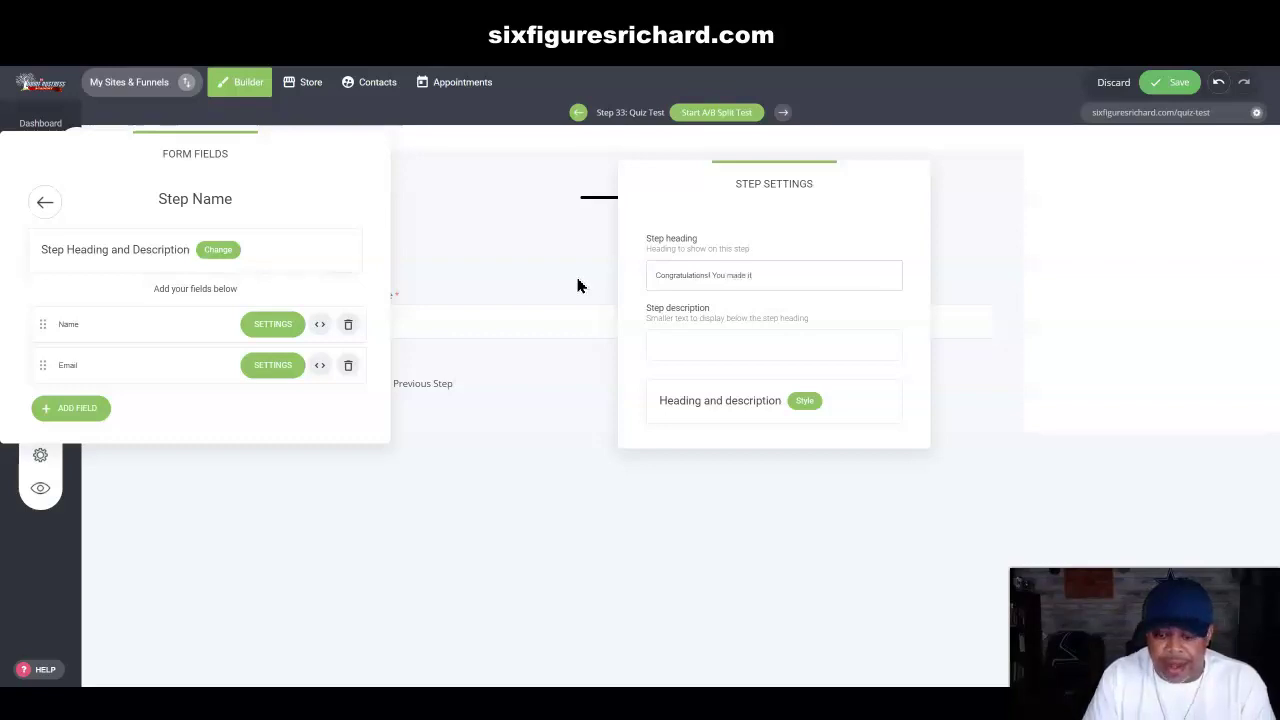
pyautogui.click(532, 424)
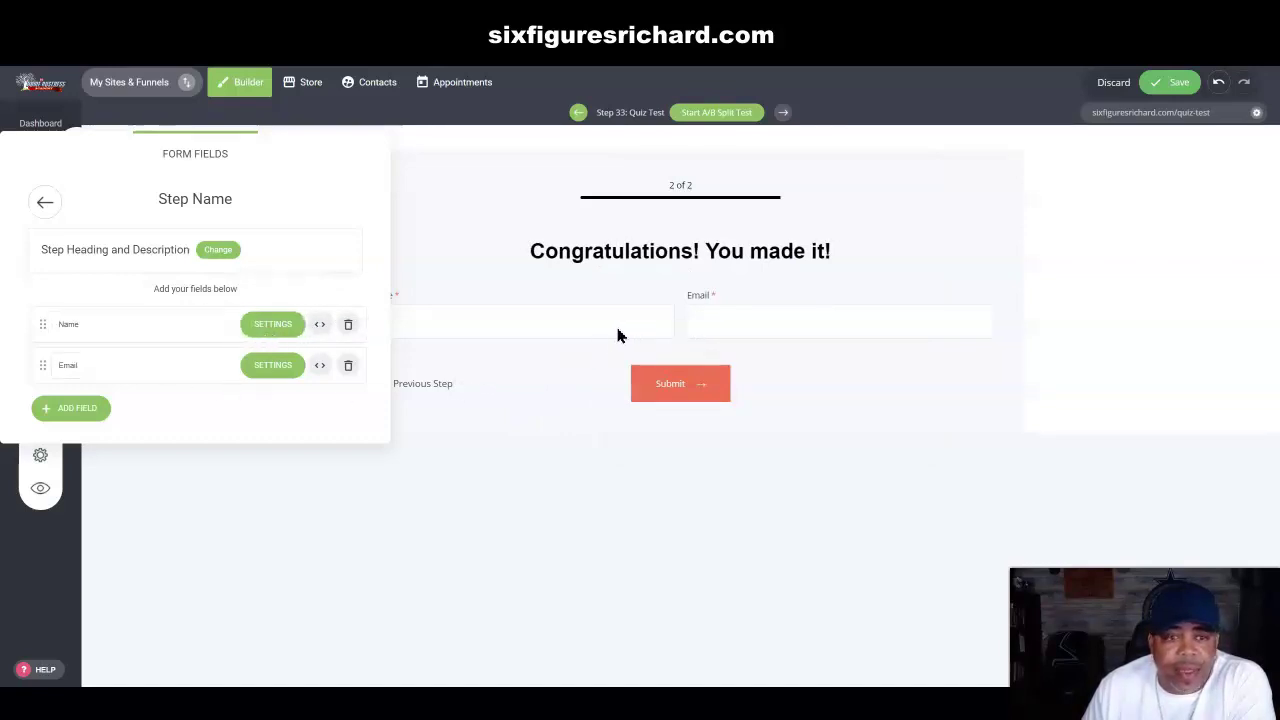
# Step: Toggle the Name field's required setting and move the field panels off the page preview
pyautogui.click(266, 328)
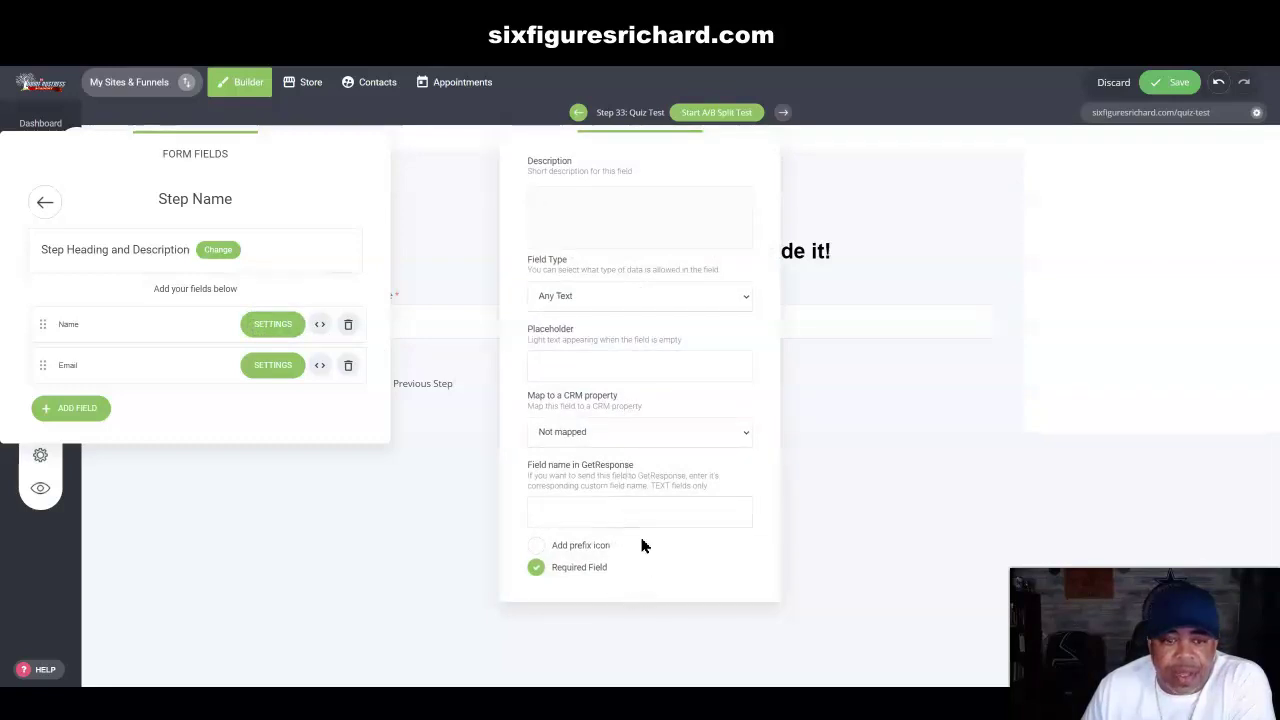
pyautogui.click(535, 562)
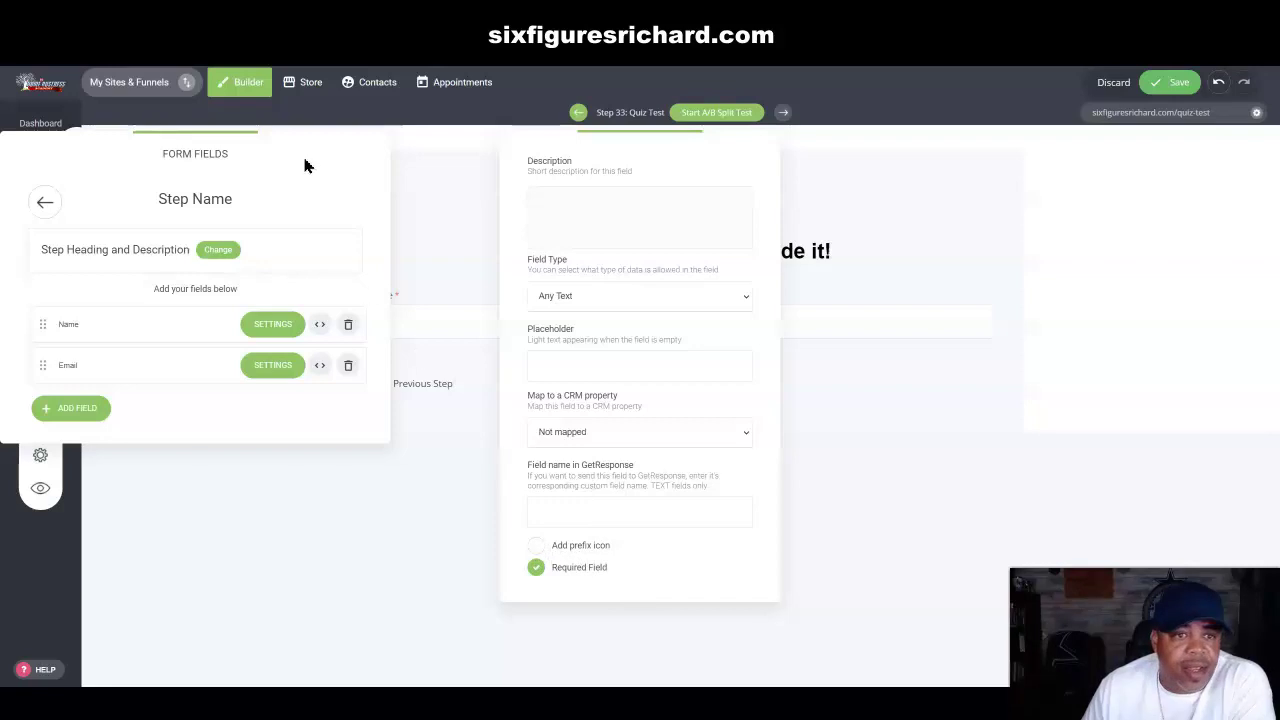
pyautogui.click(434, 186)
pyautogui.moveTo(340, 151); pyautogui.dragTo(1226, 77)
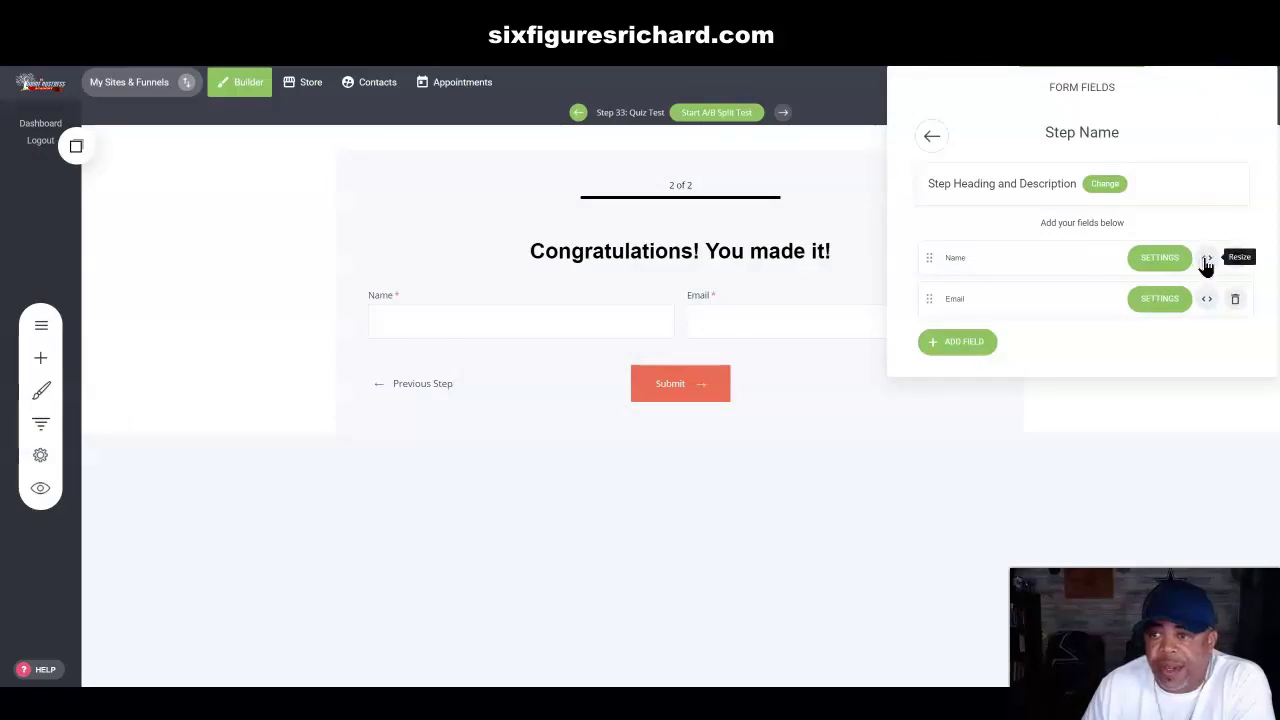
pyautogui.click(1166, 263)
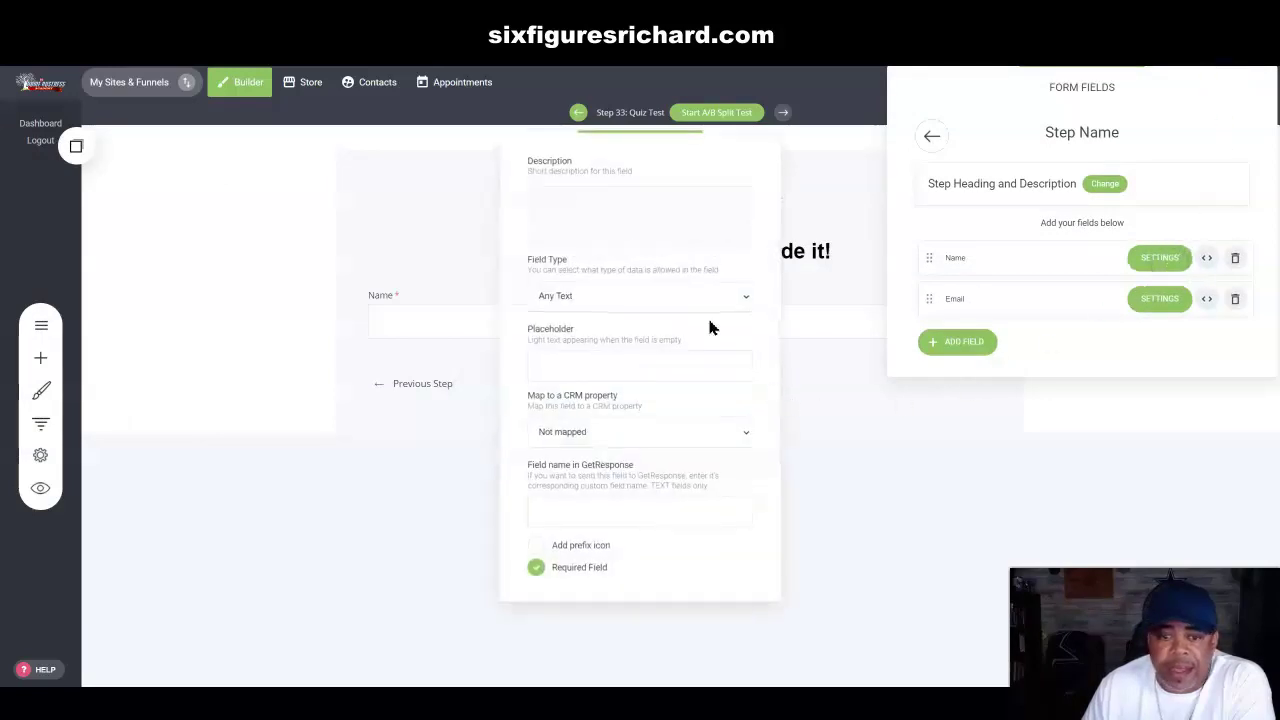
pyautogui.moveTo(679, 158); pyautogui.dragTo(176, 91)
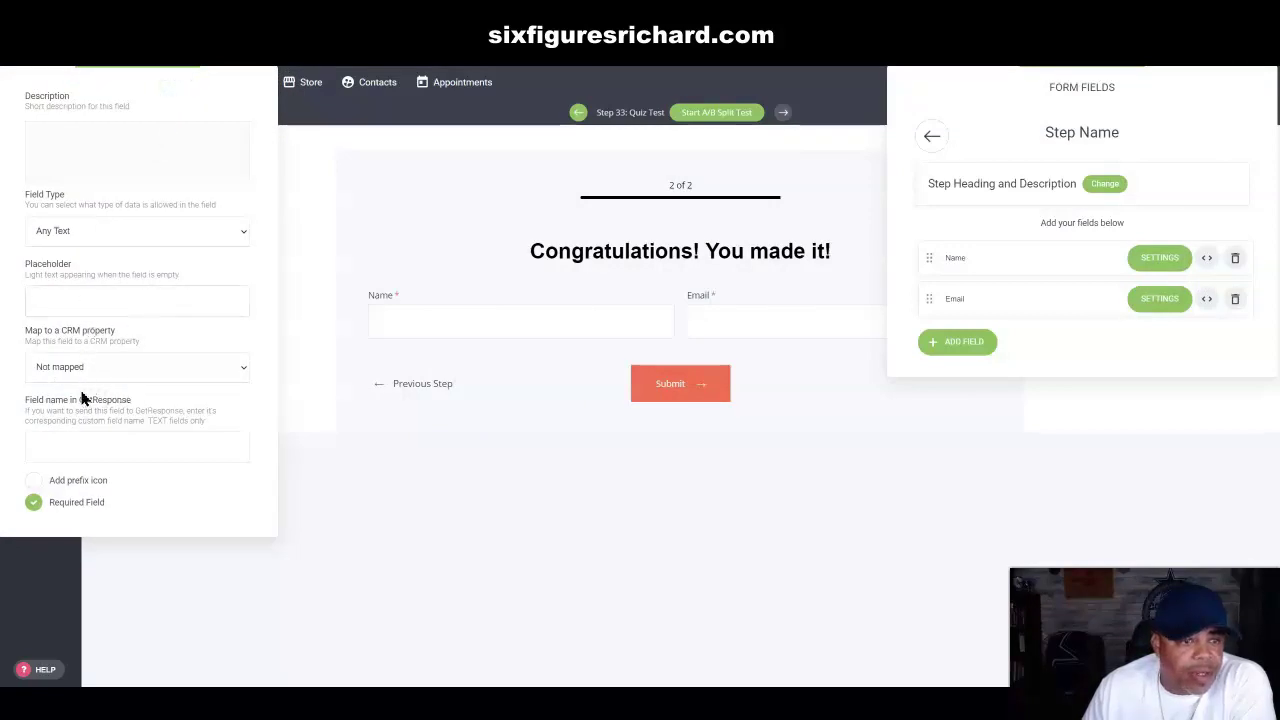
# Step: Give the Name field a person prefix icon and placeholder 'Enter Your Name', keeping Any Text
pyautogui.click(34, 482)
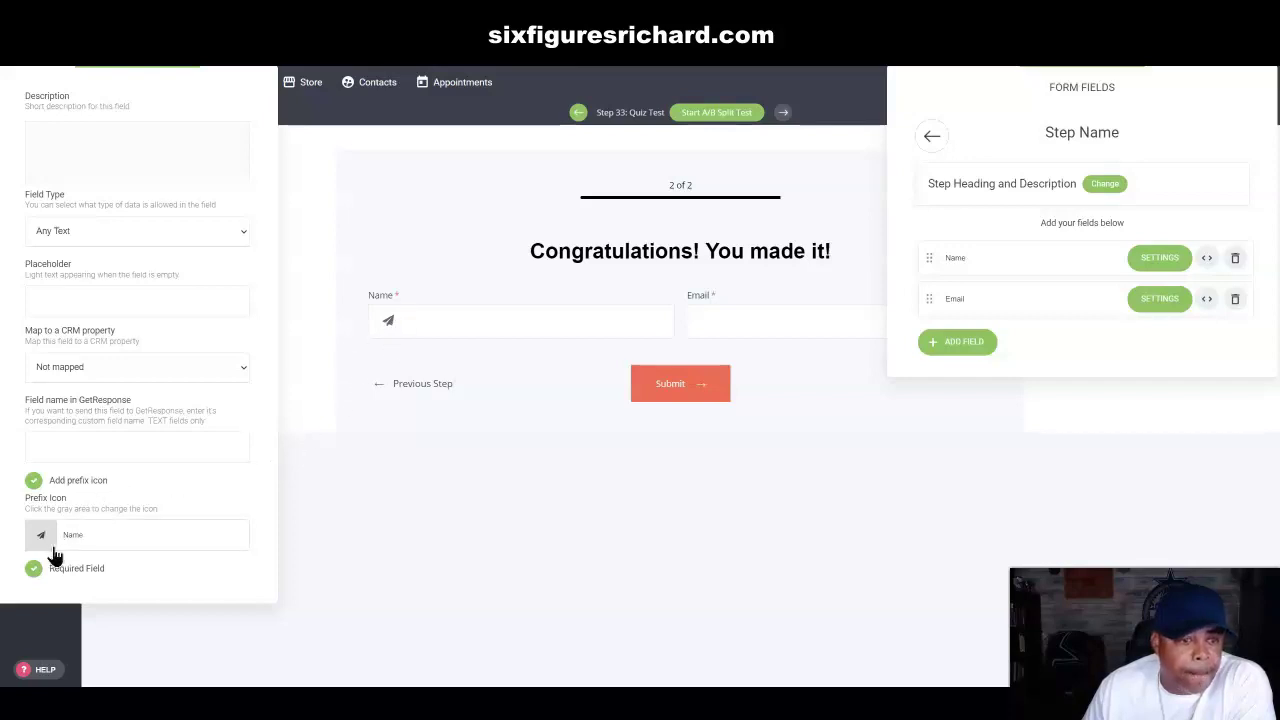
pyautogui.click(77, 300)
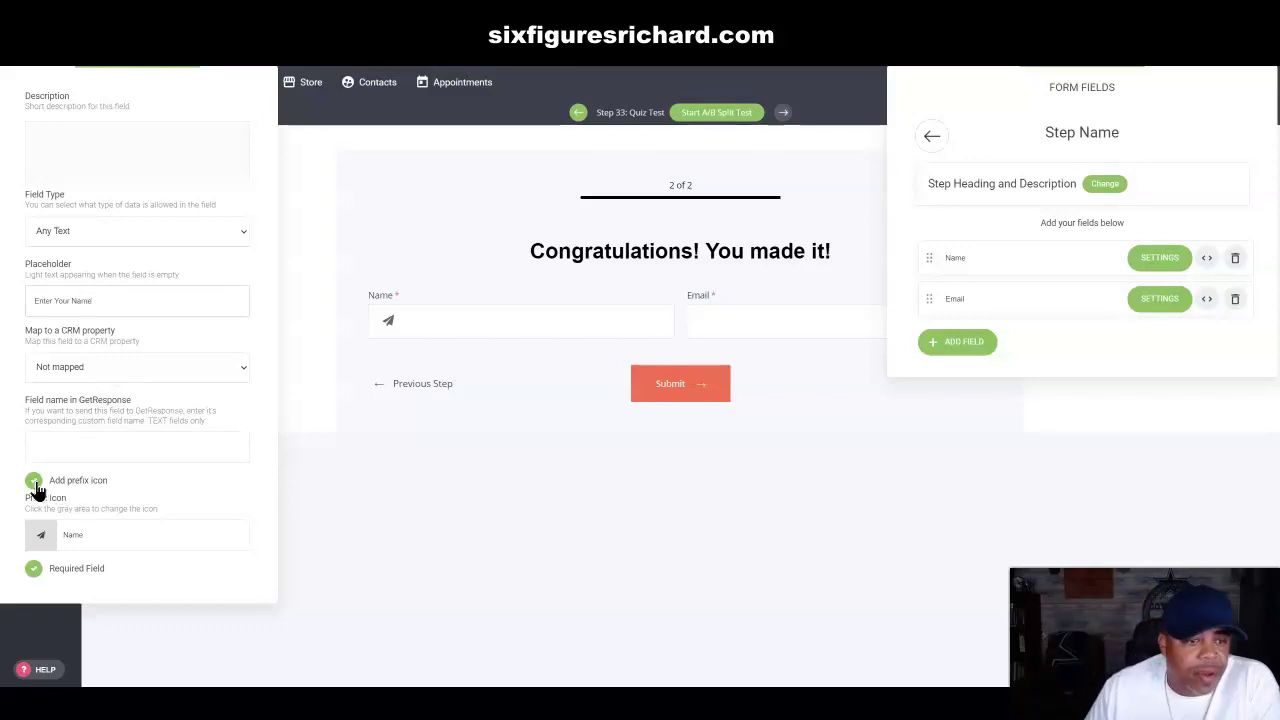
pyautogui.click(42, 535)
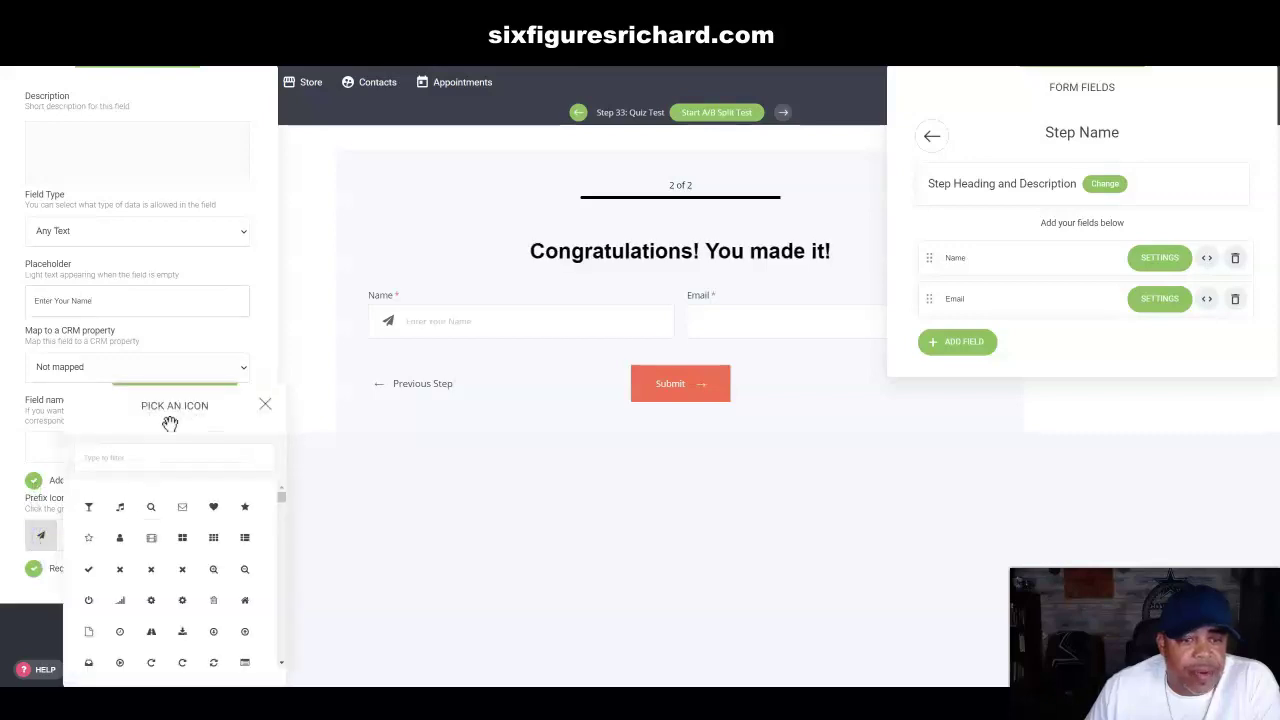
pyautogui.moveTo(236, 413); pyautogui.dragTo(149, 192)
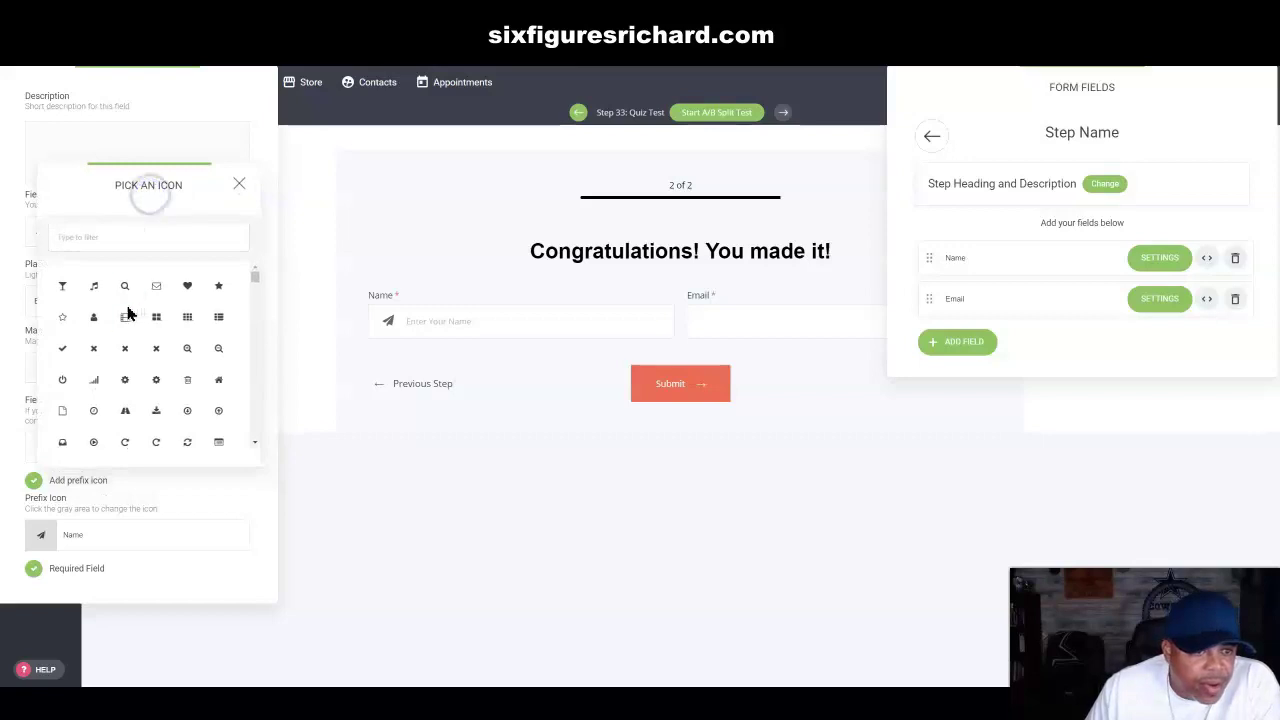
pyautogui.click(94, 318)
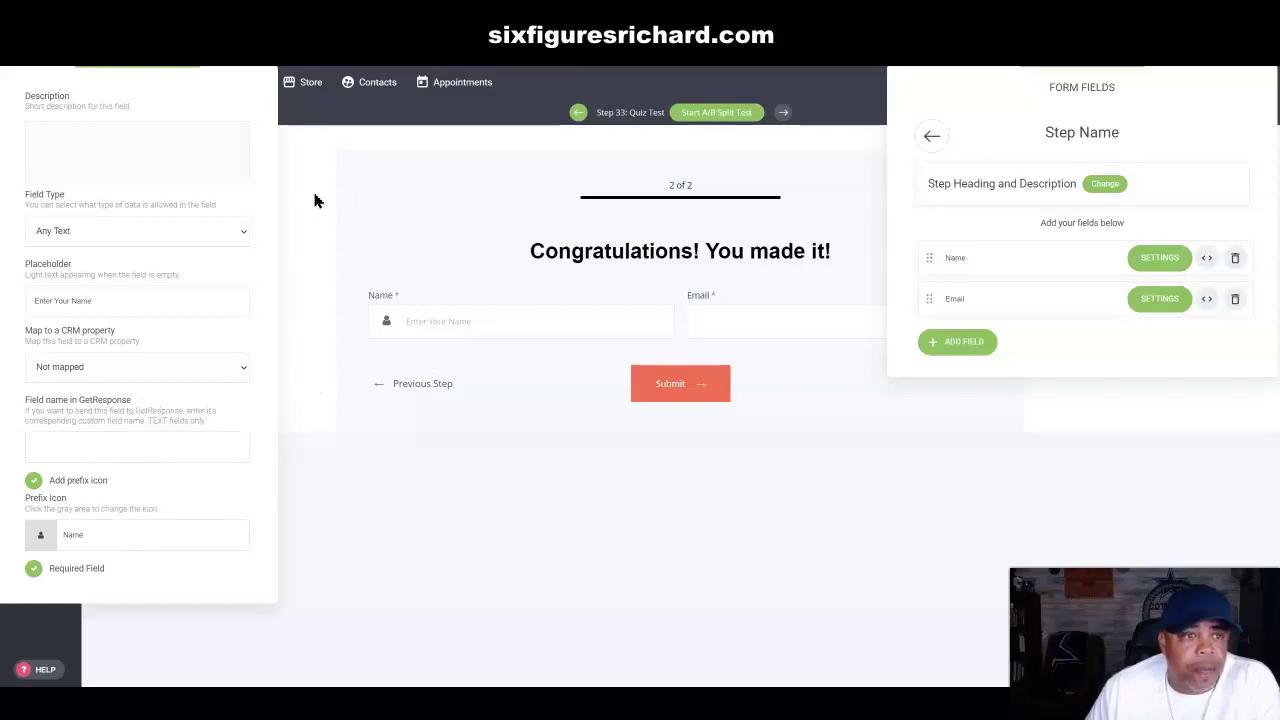
pyautogui.click(244, 236)
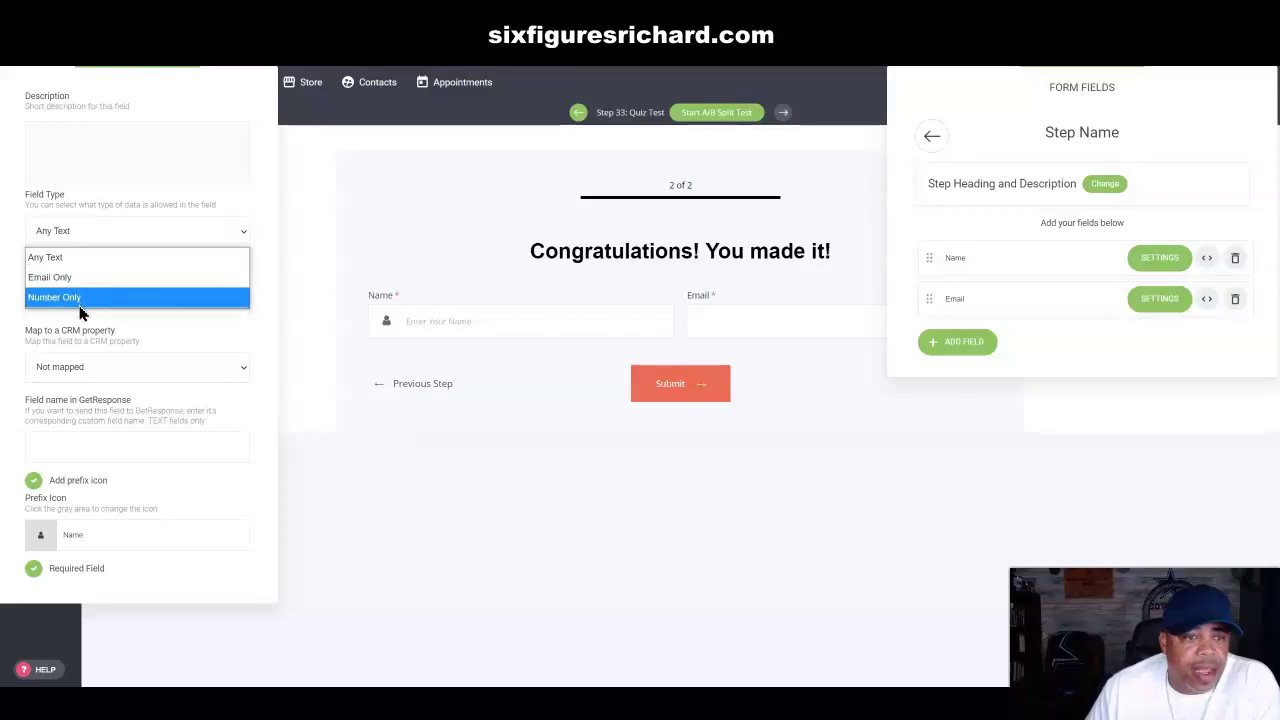
pyautogui.click(270, 224)
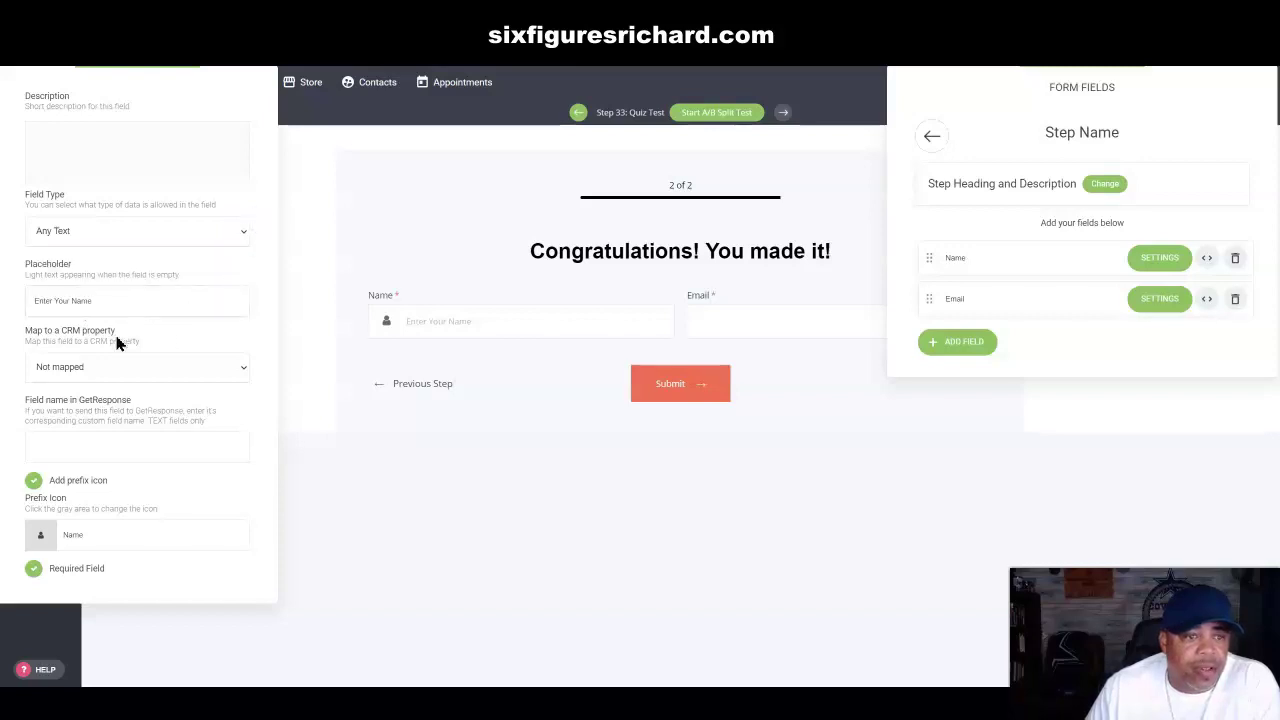
pyautogui.click(354, 507)
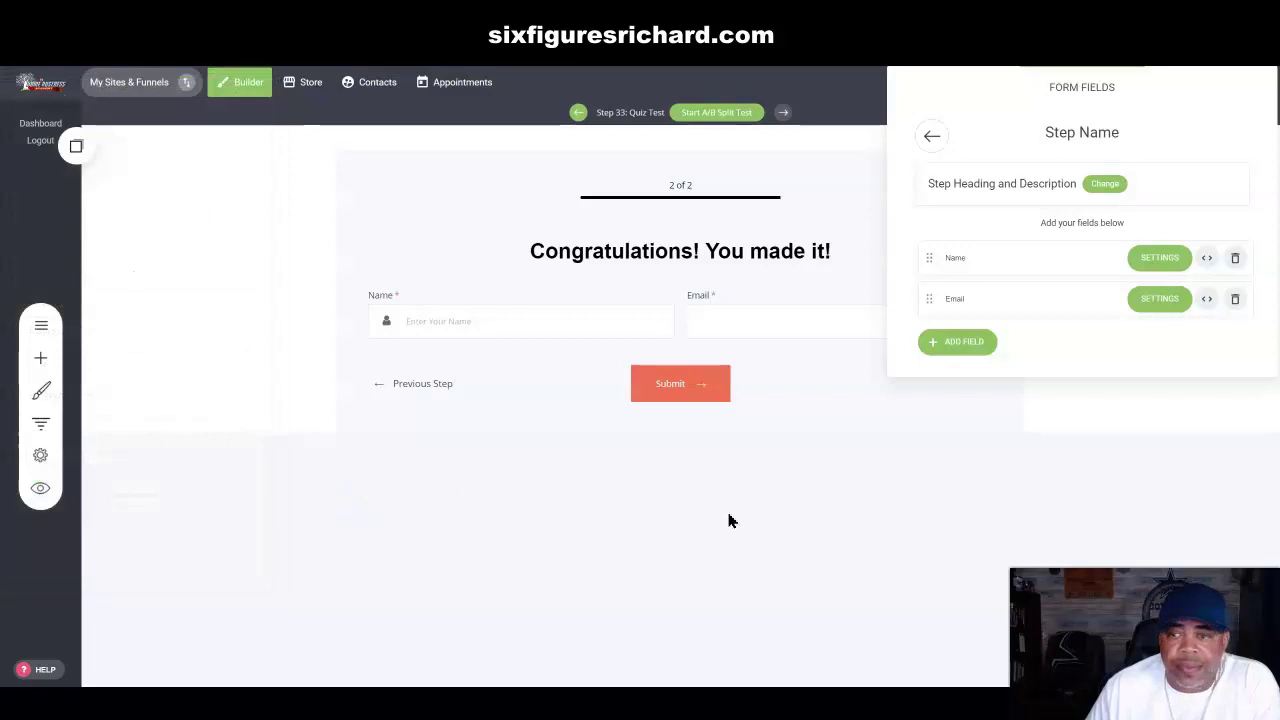
# Step: Set the Email placeholder to 'Enter Your Best Email' with an envelope icon, CRM mapping Email
pyautogui.click(1160, 298)
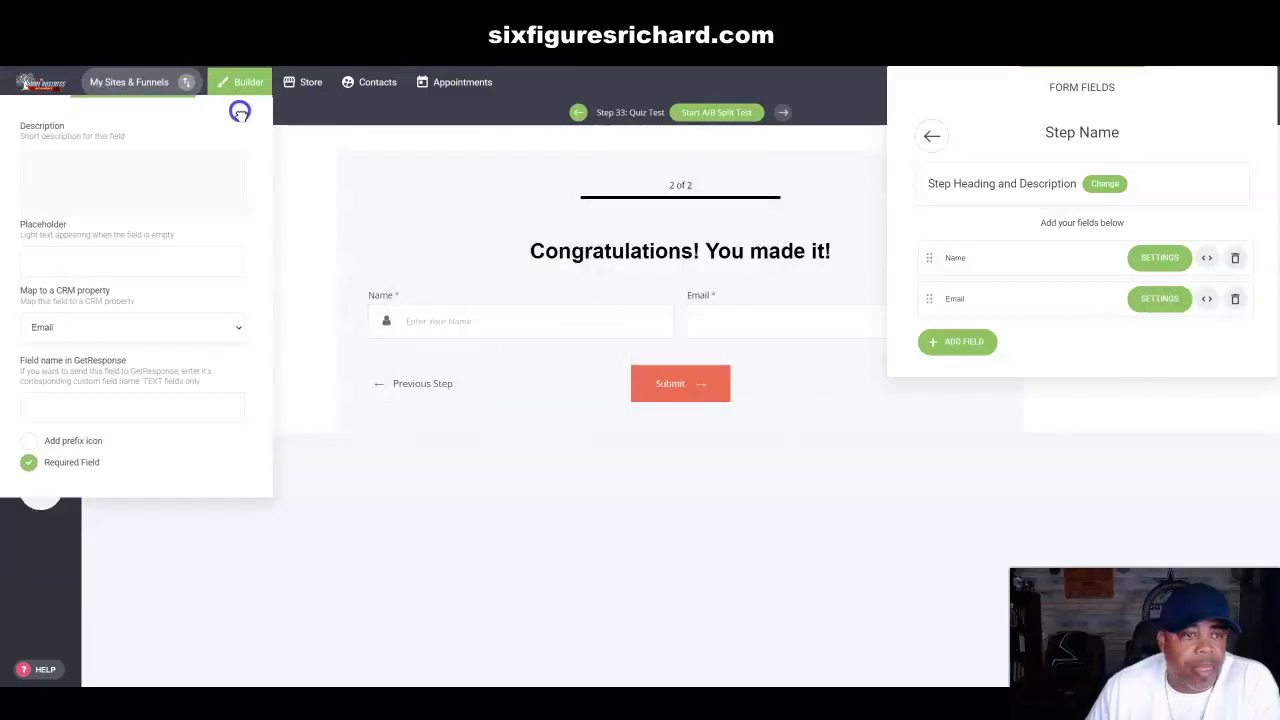
pyautogui.click(46, 259)
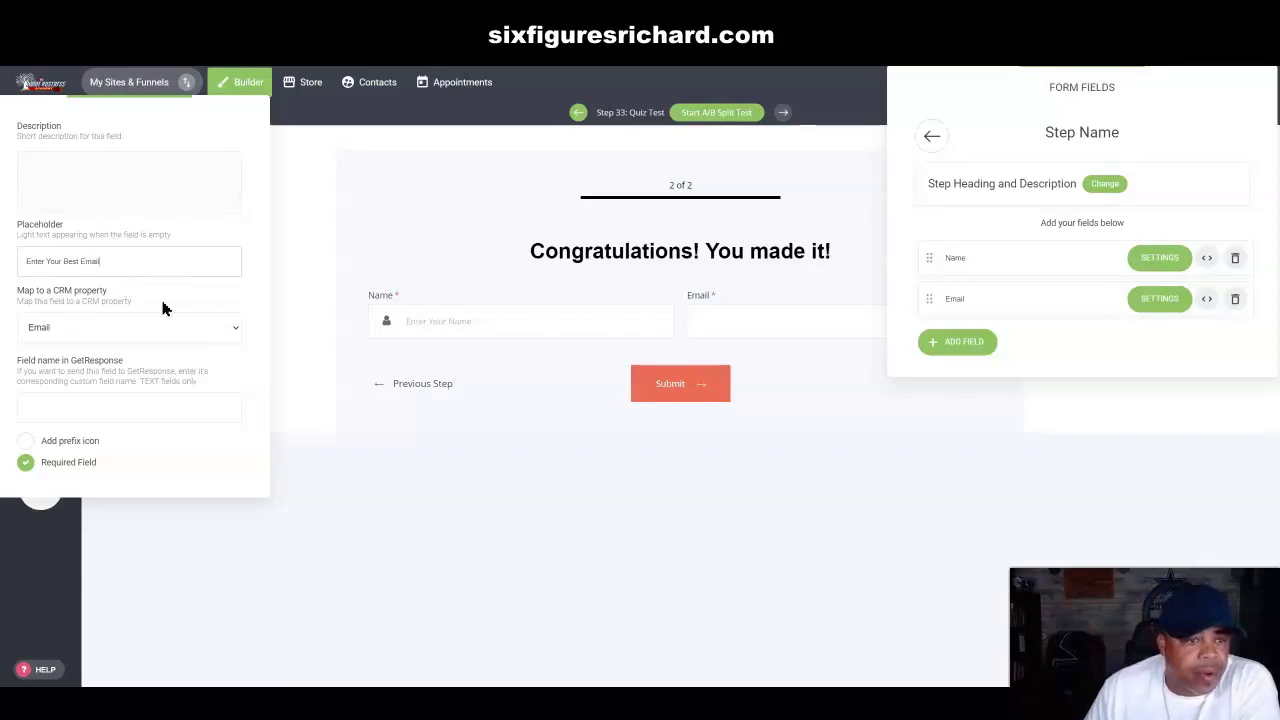
pyautogui.click(25, 440)
pyautogui.click(32, 494)
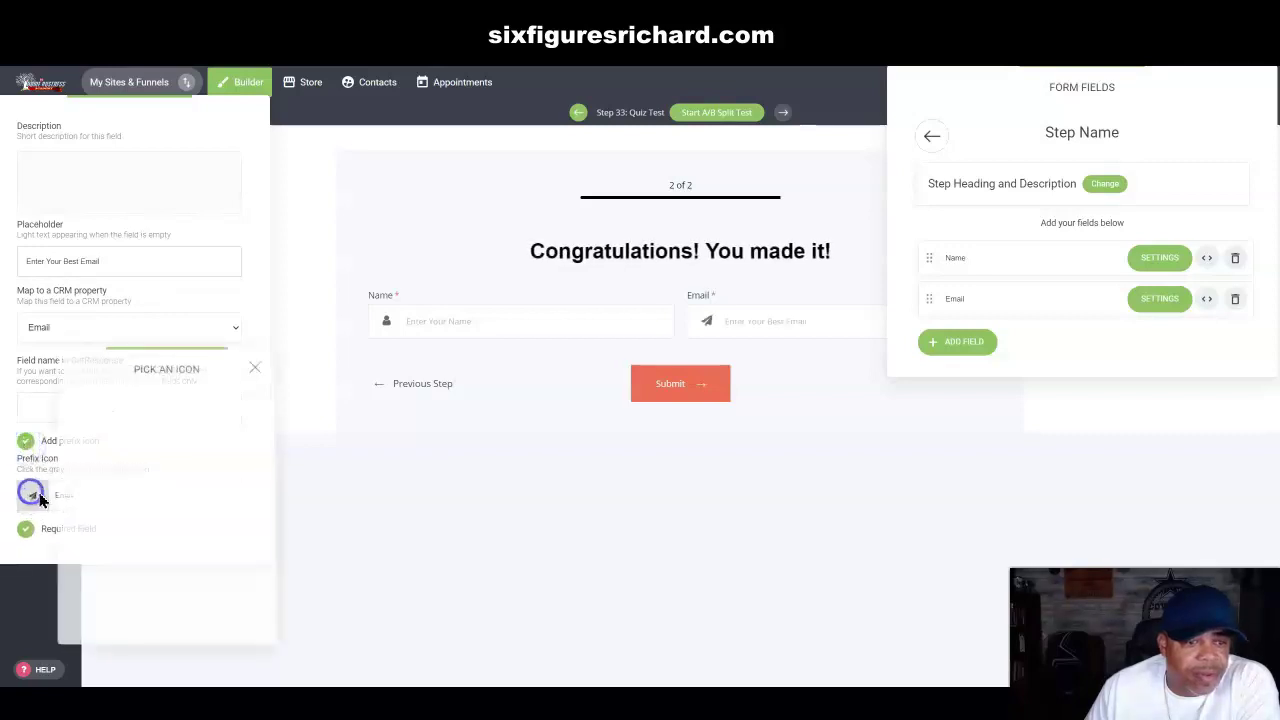
pyautogui.click(173, 468)
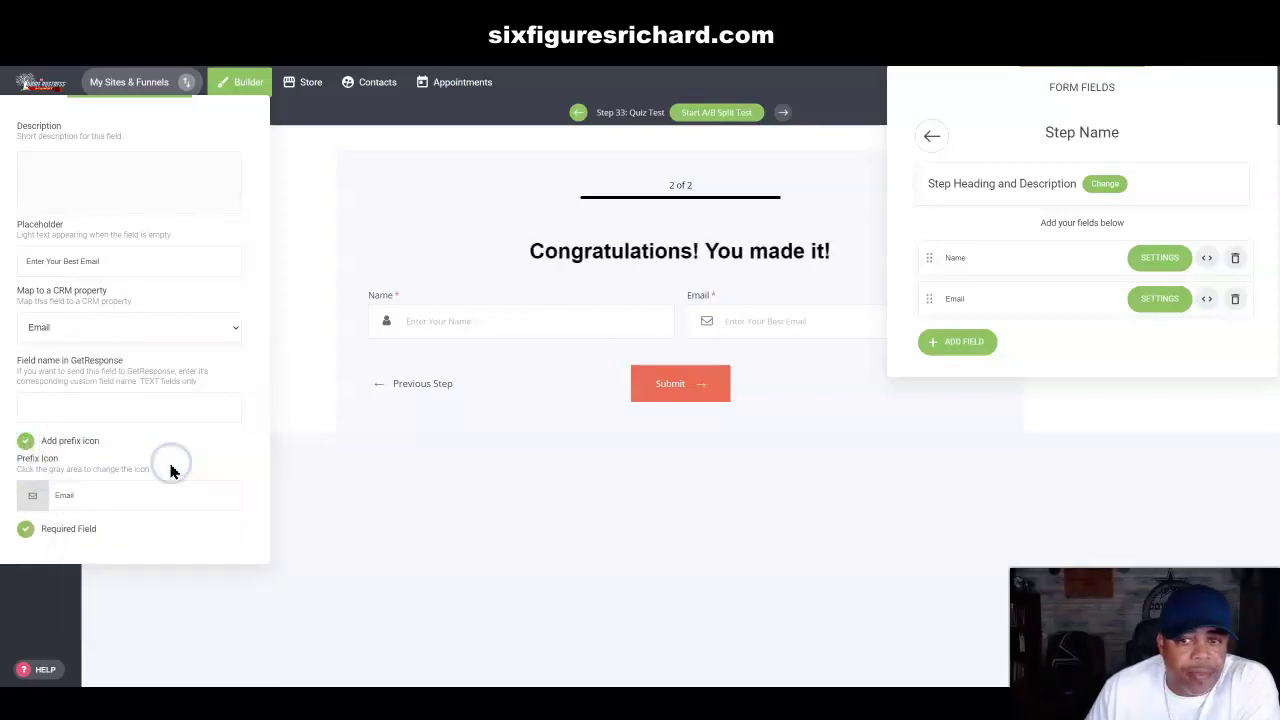
pyautogui.click(234, 329)
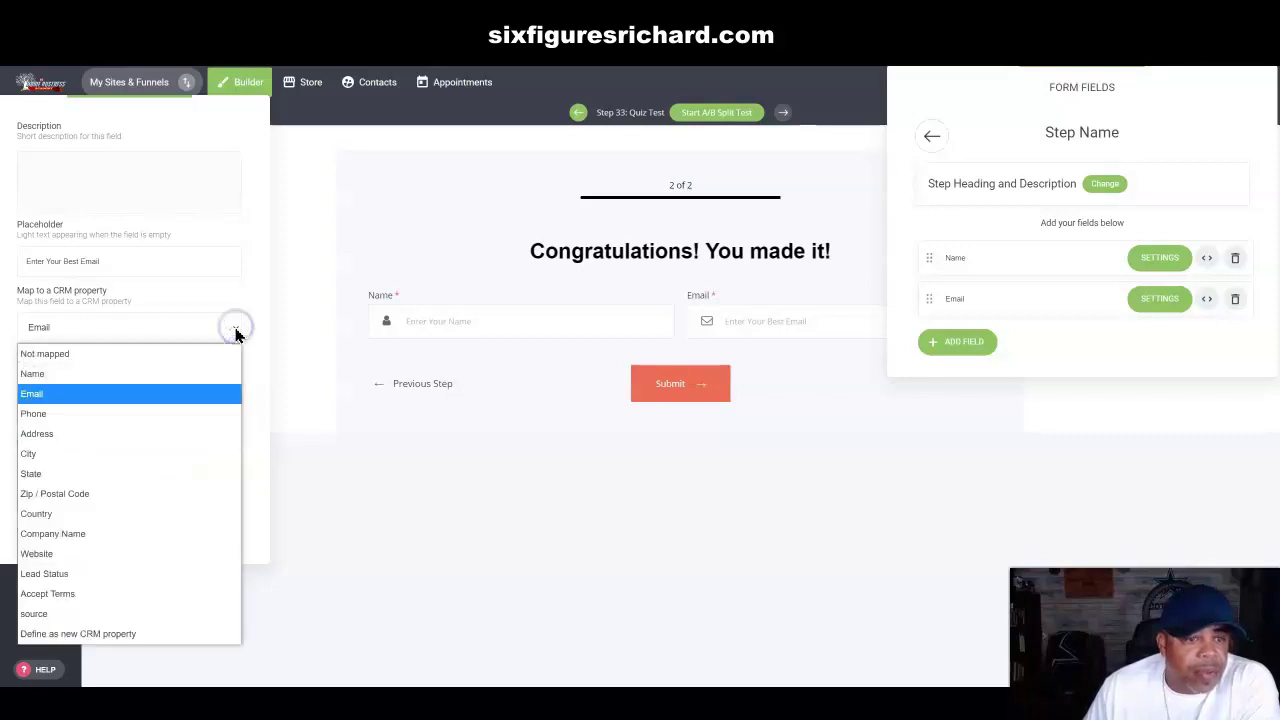
pyautogui.click(235, 327)
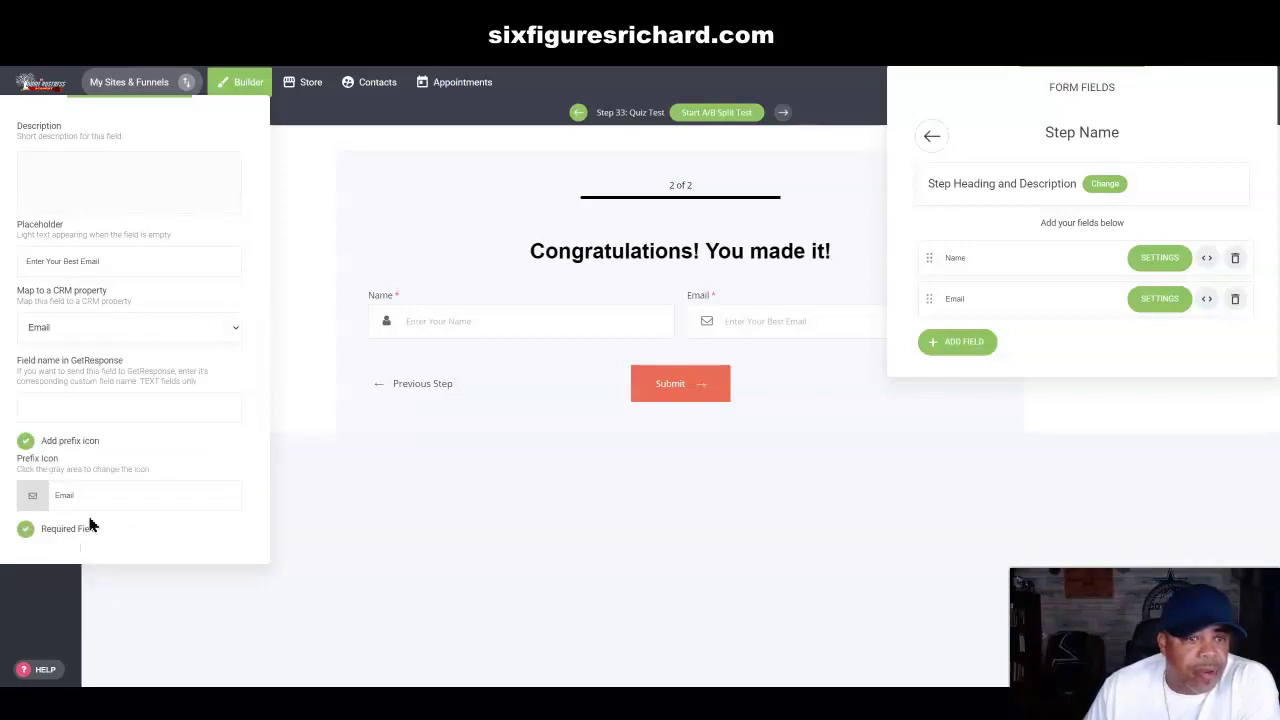
pyautogui.click(279, 244)
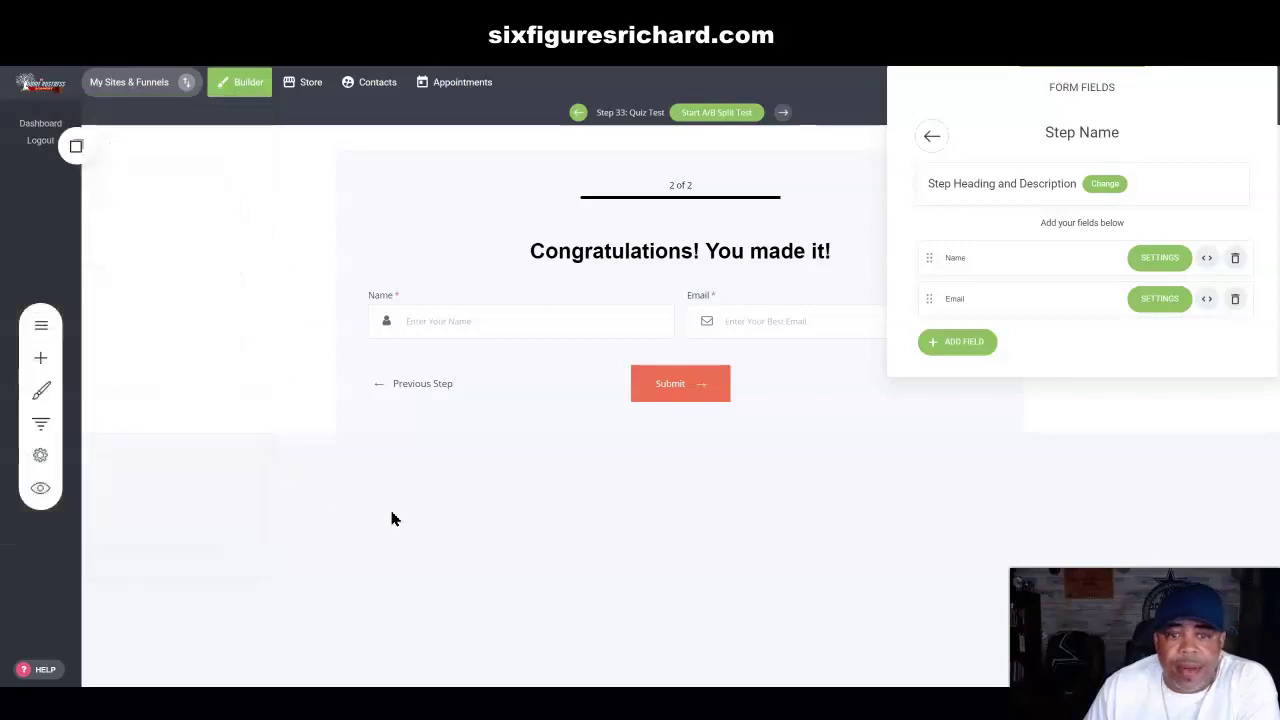
# Step: Add a Google reCAPTCHA field below Name and Email, then go back to the quiz steps
pyautogui.click(1207, 300)
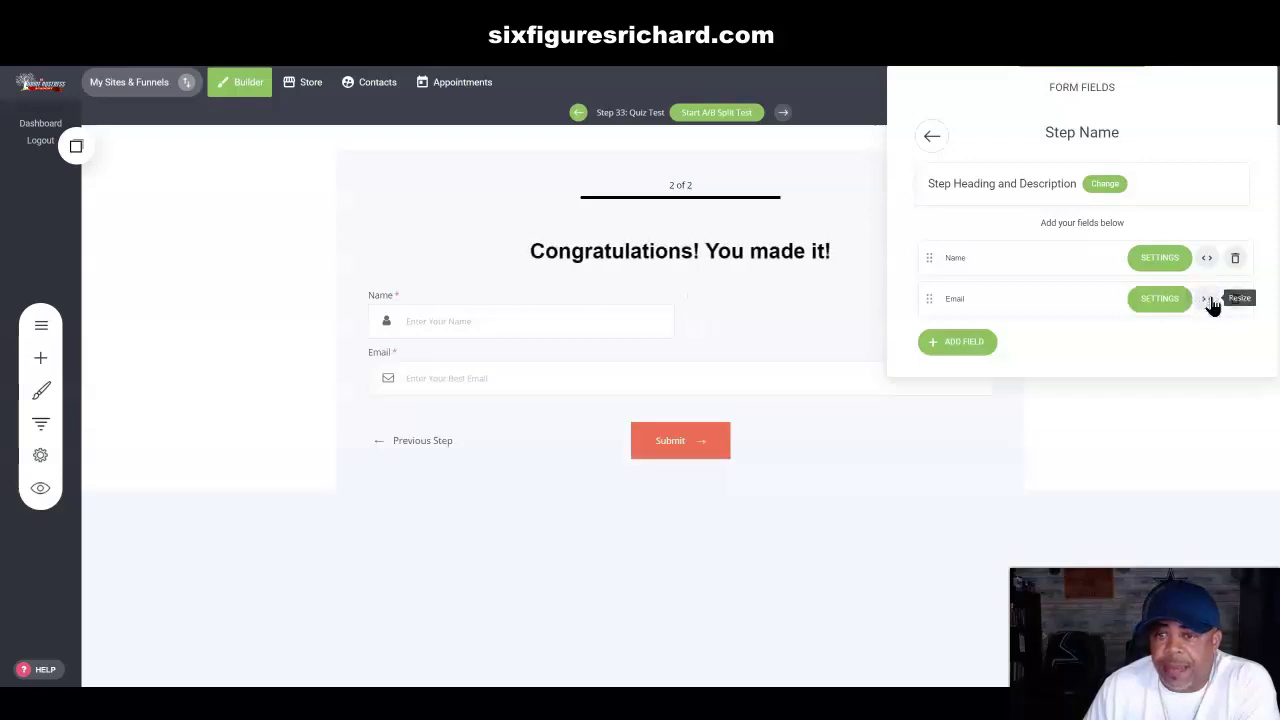
pyautogui.click(1210, 300)
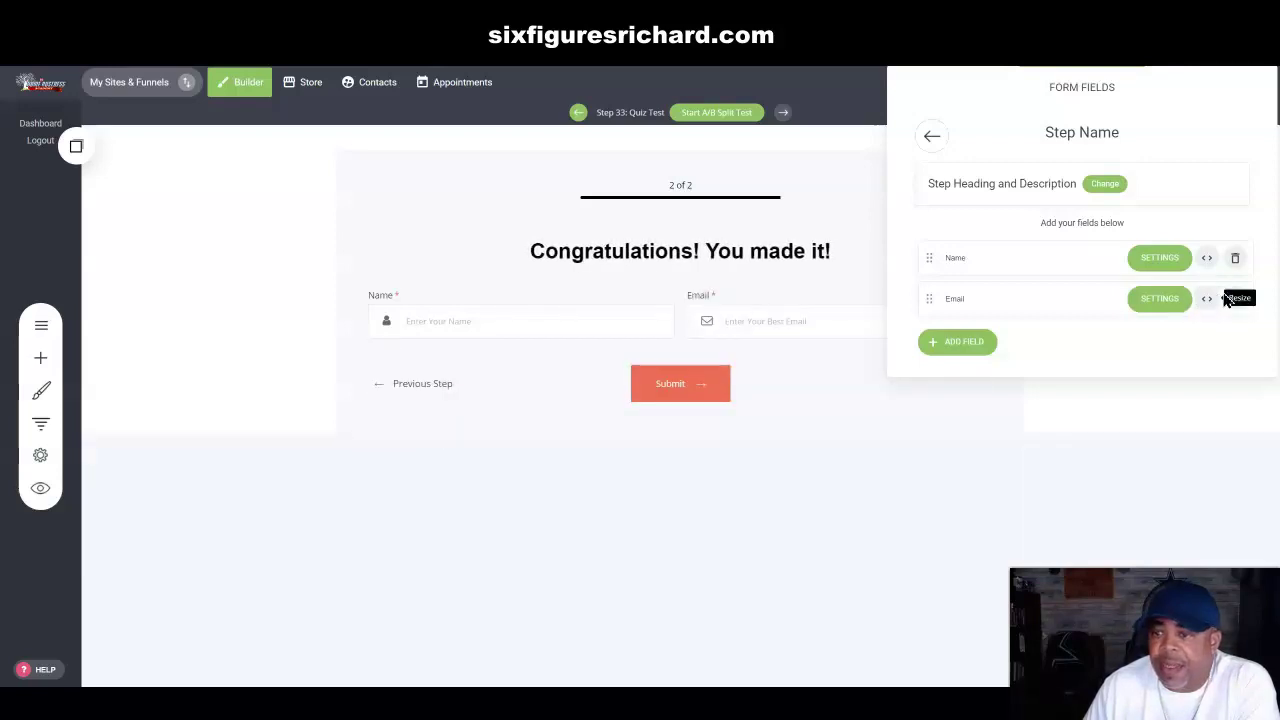
pyautogui.click(948, 344)
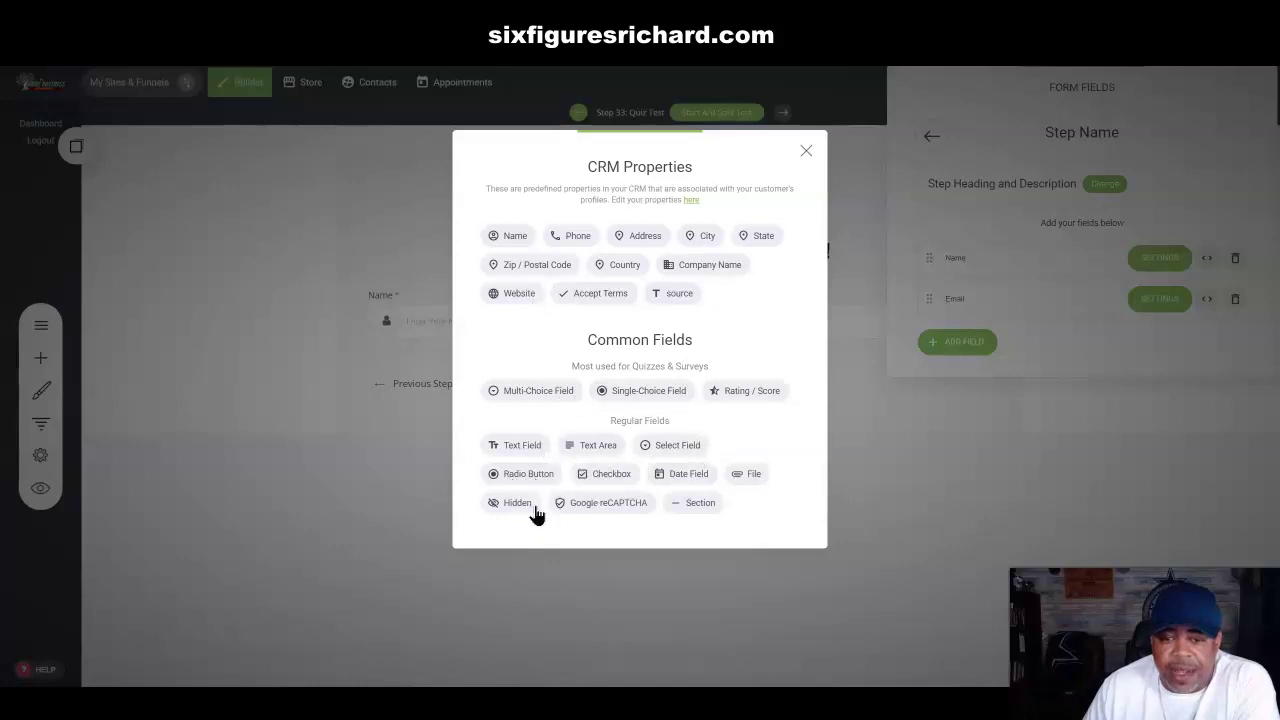
pyautogui.click(612, 506)
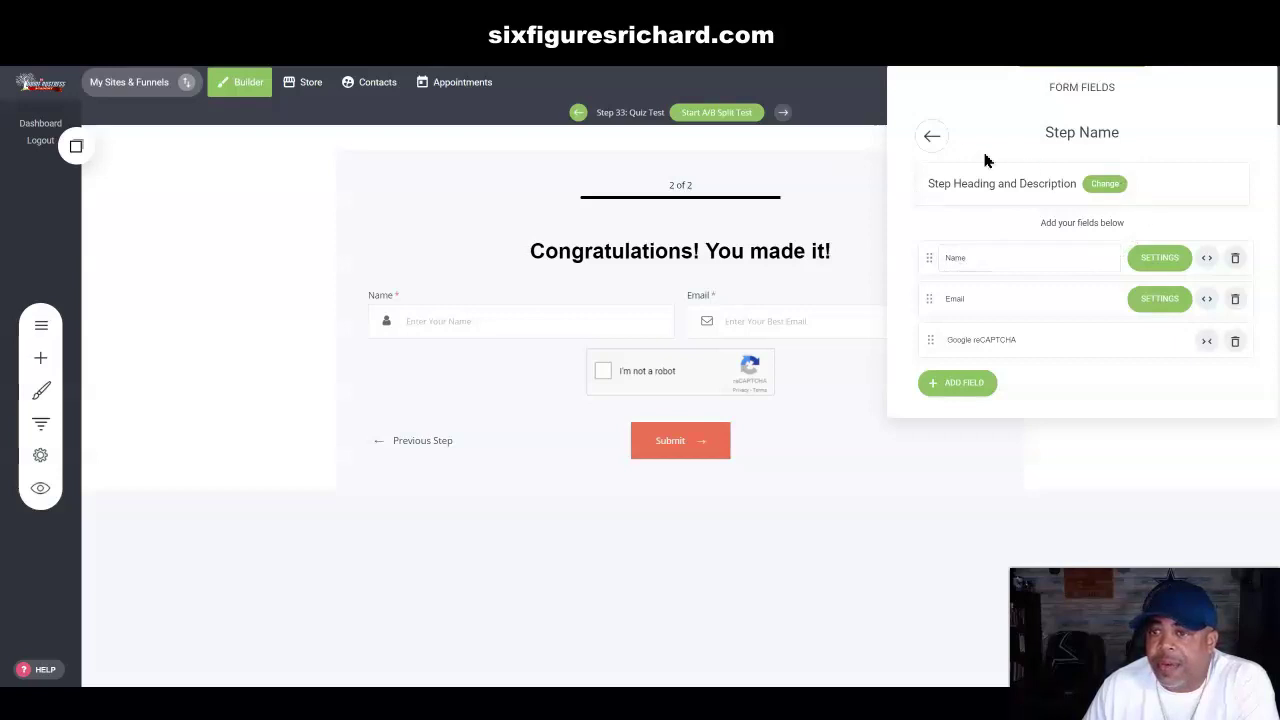
pyautogui.click(932, 138)
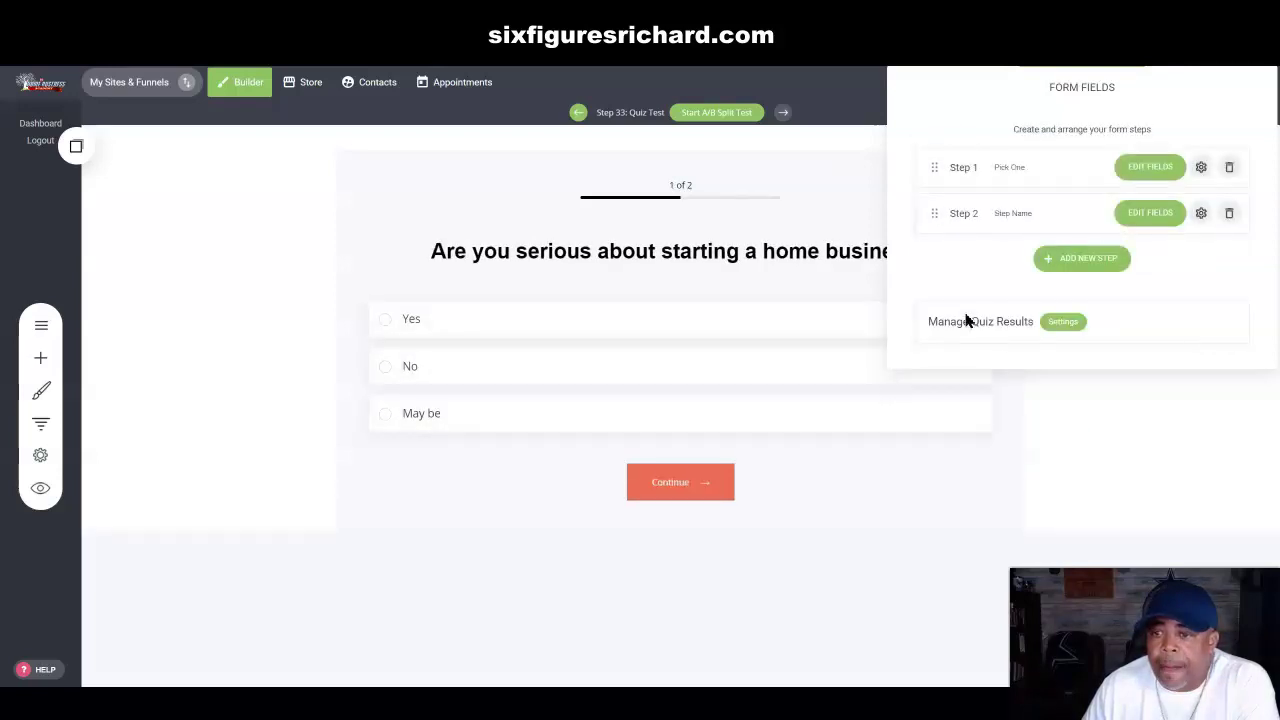
# Step: In Manage Quiz Results, discard the extra score rules, keep Thank you message, and close the panels
pyautogui.click(1064, 323)
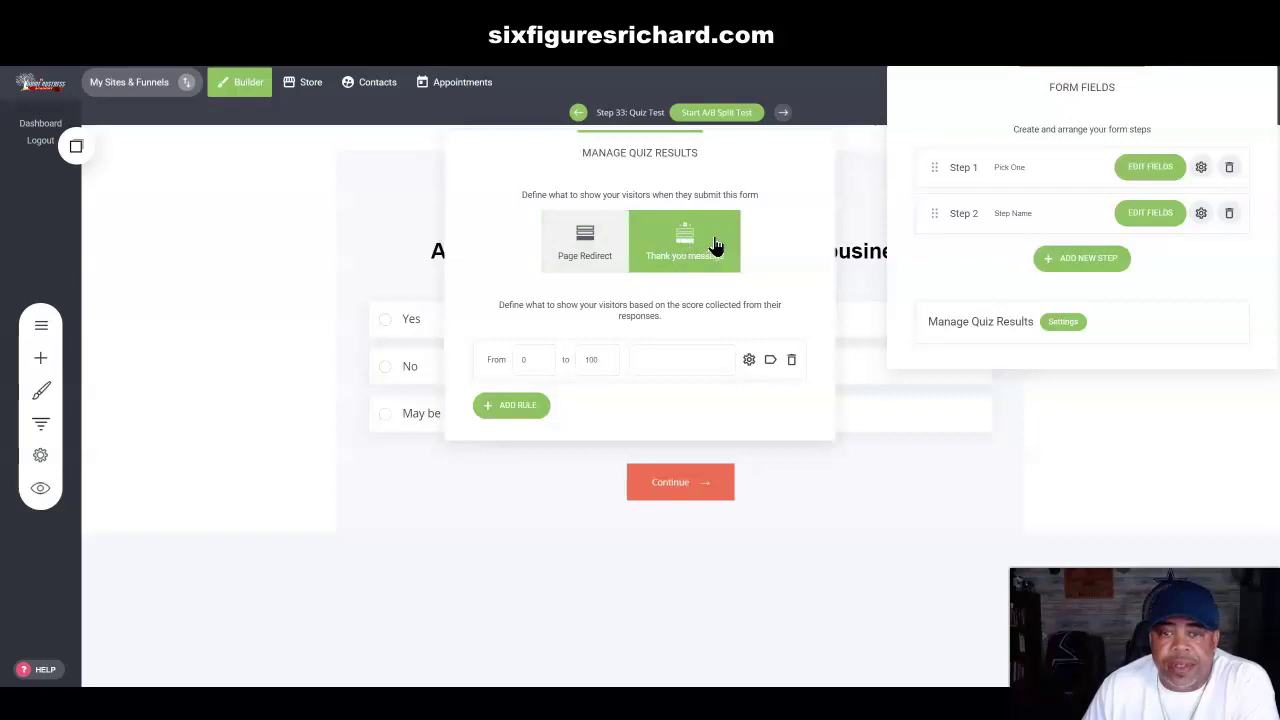
pyautogui.click(516, 407)
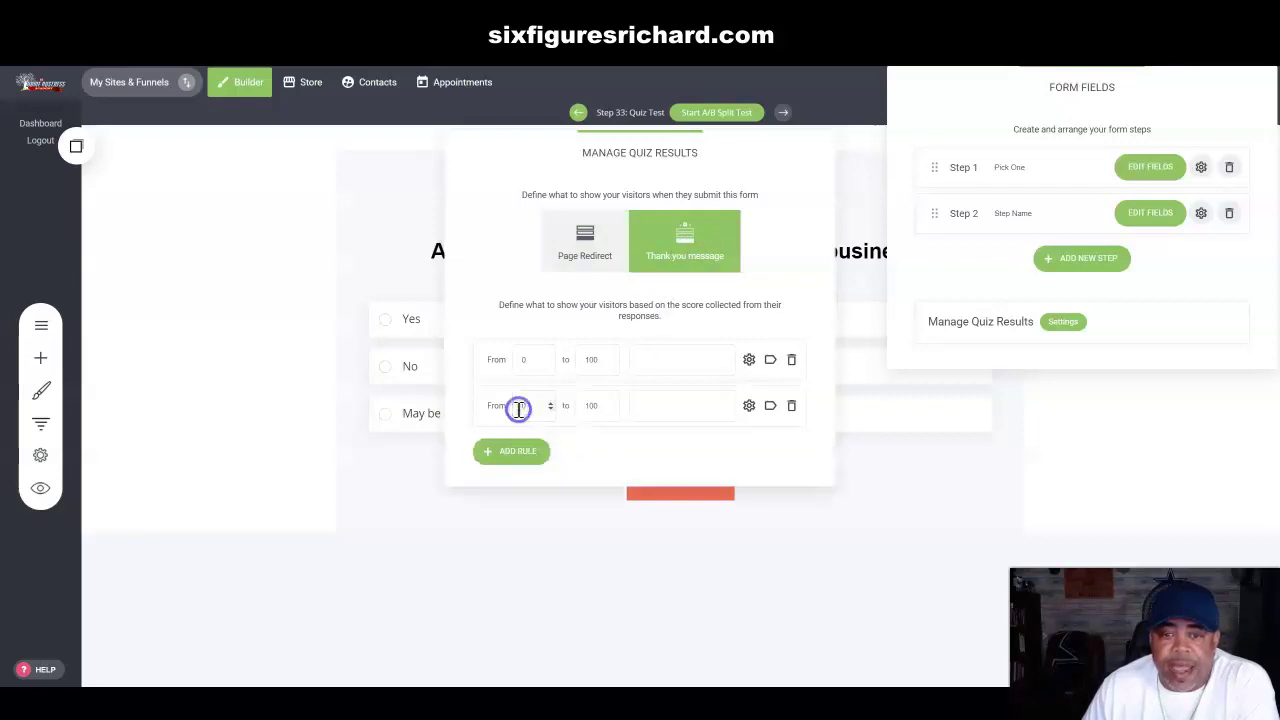
pyautogui.click(791, 405)
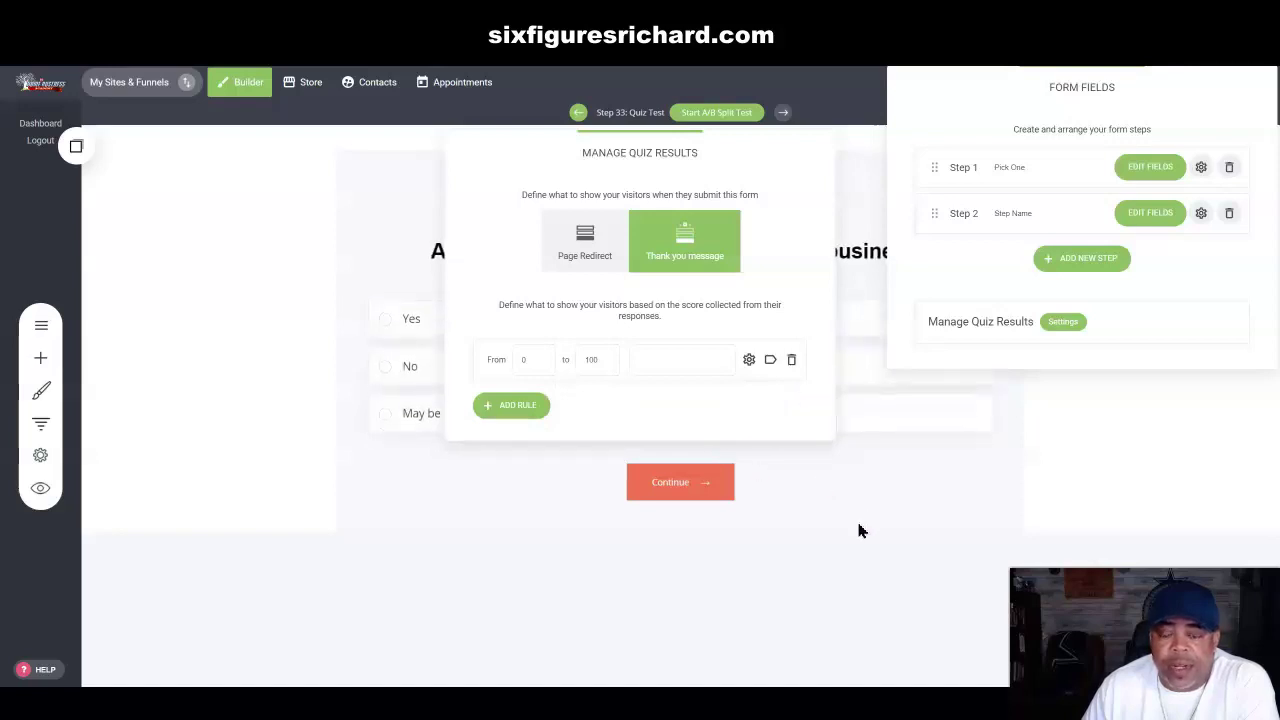
pyautogui.click(521, 407)
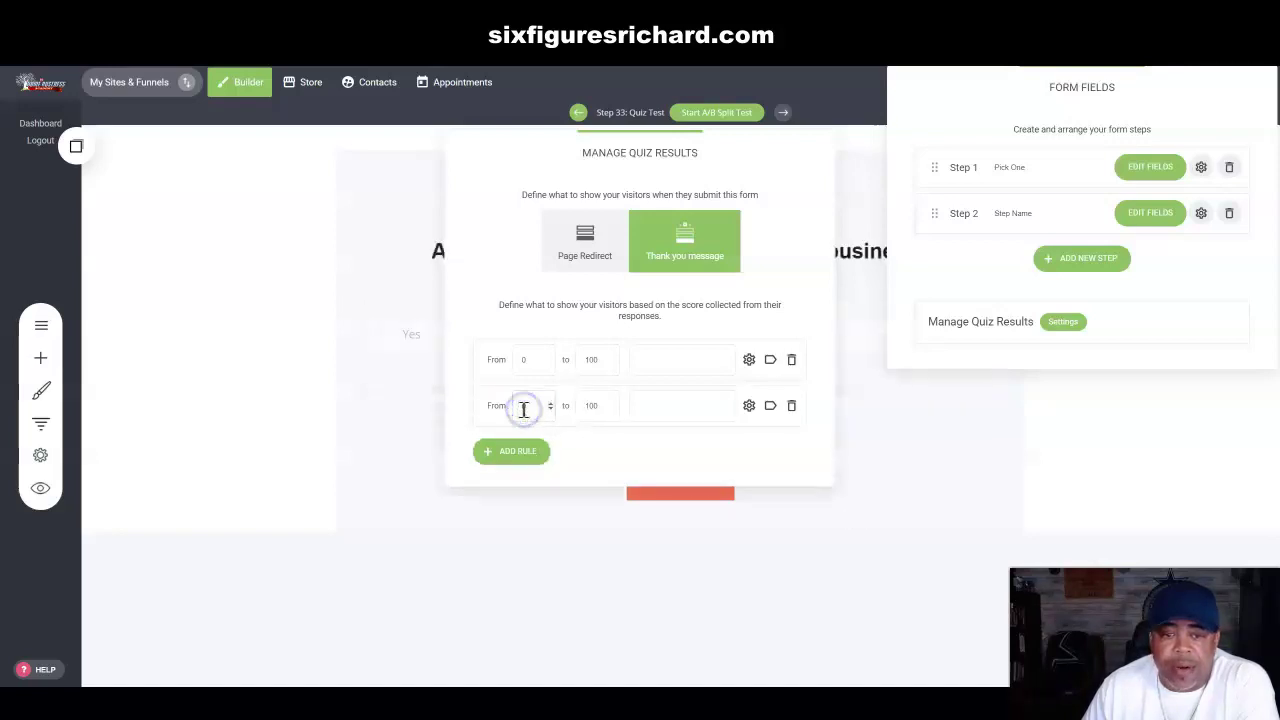
pyautogui.click(792, 408)
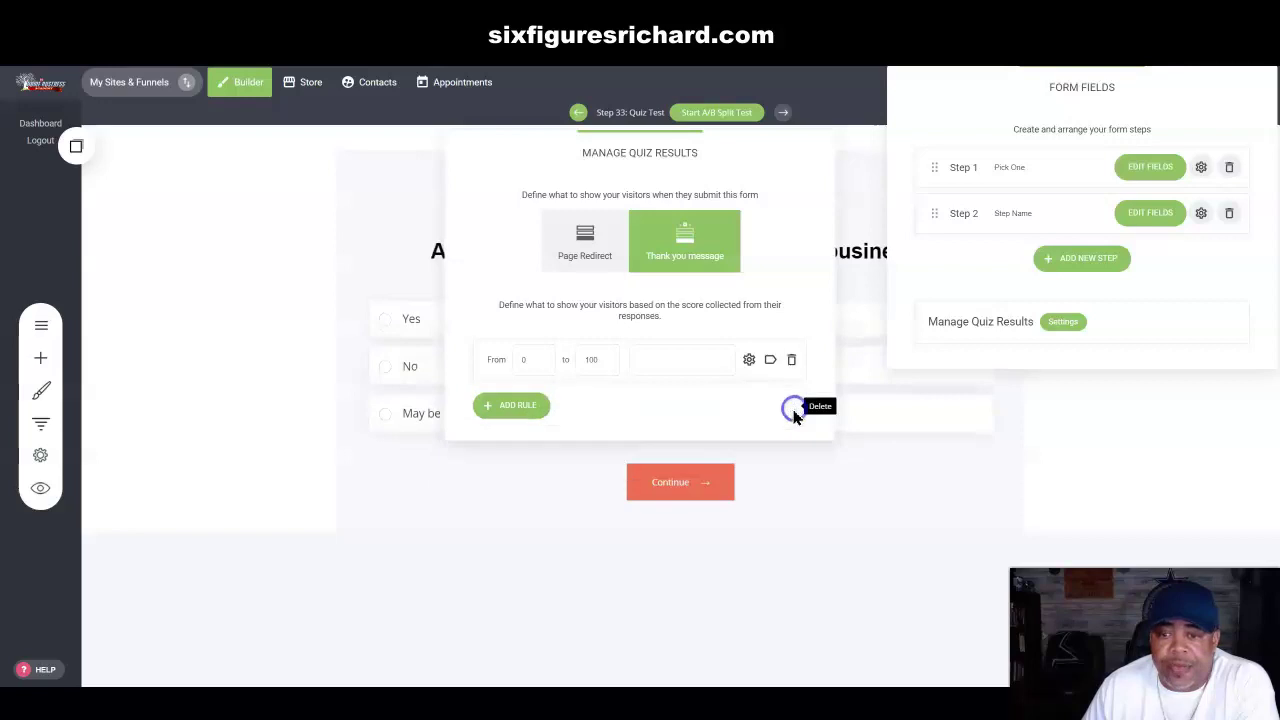
pyautogui.click(585, 240)
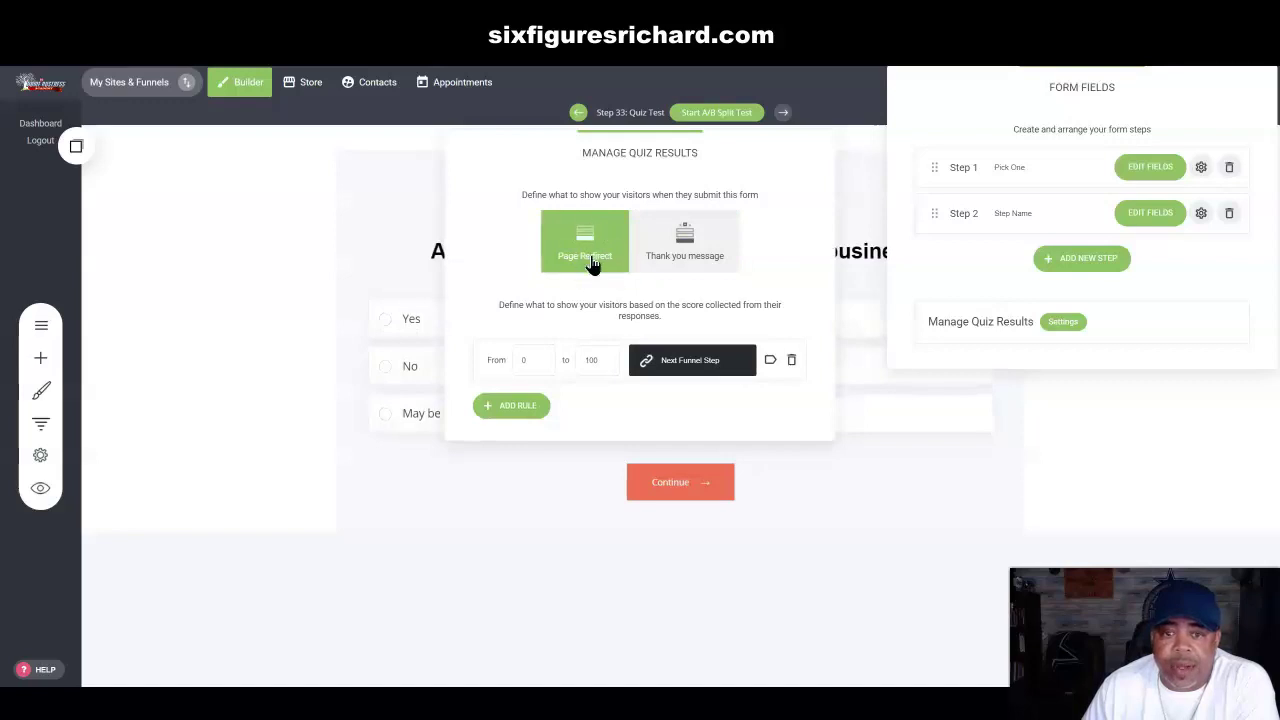
pyautogui.click(680, 253)
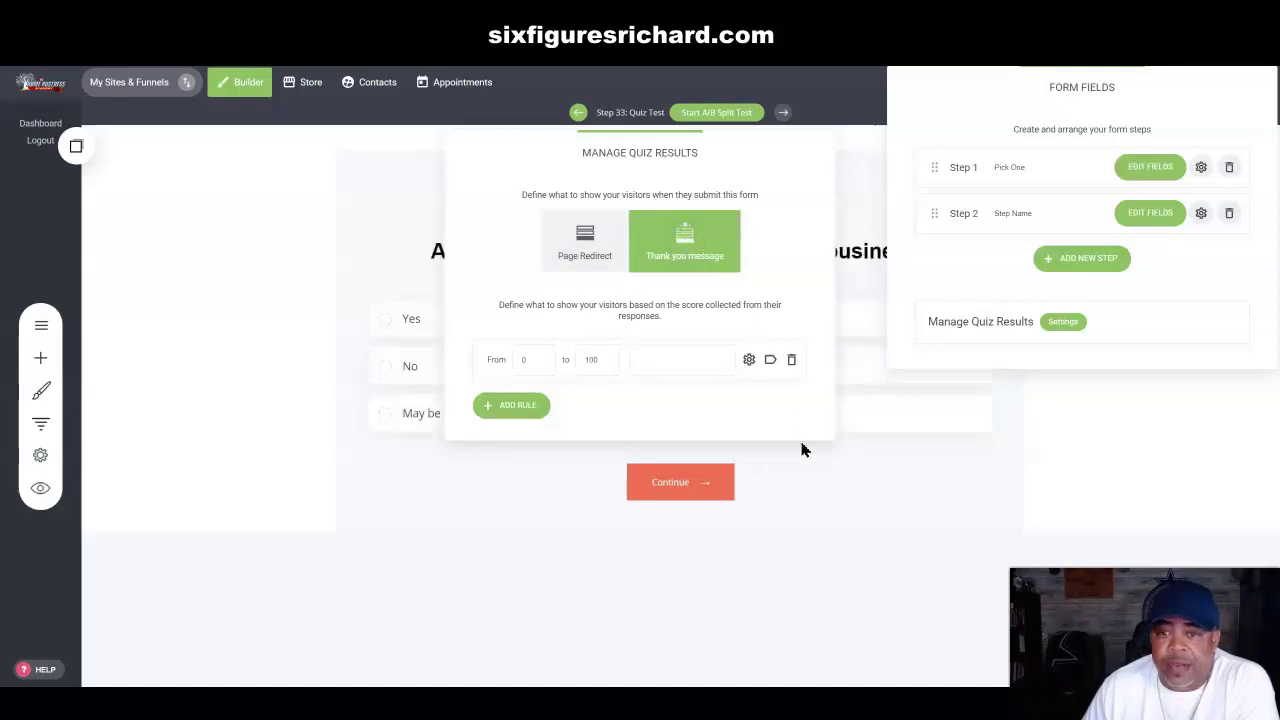
pyautogui.click(825, 518)
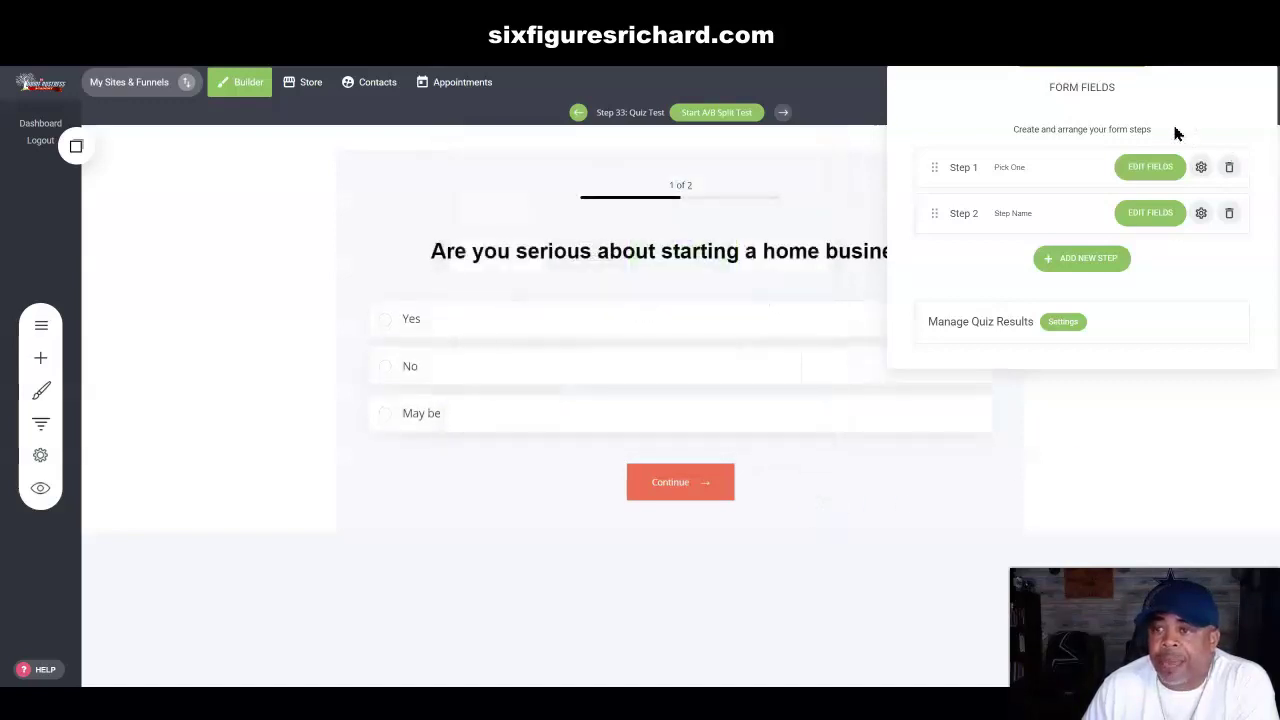
pyautogui.click(302, 179)
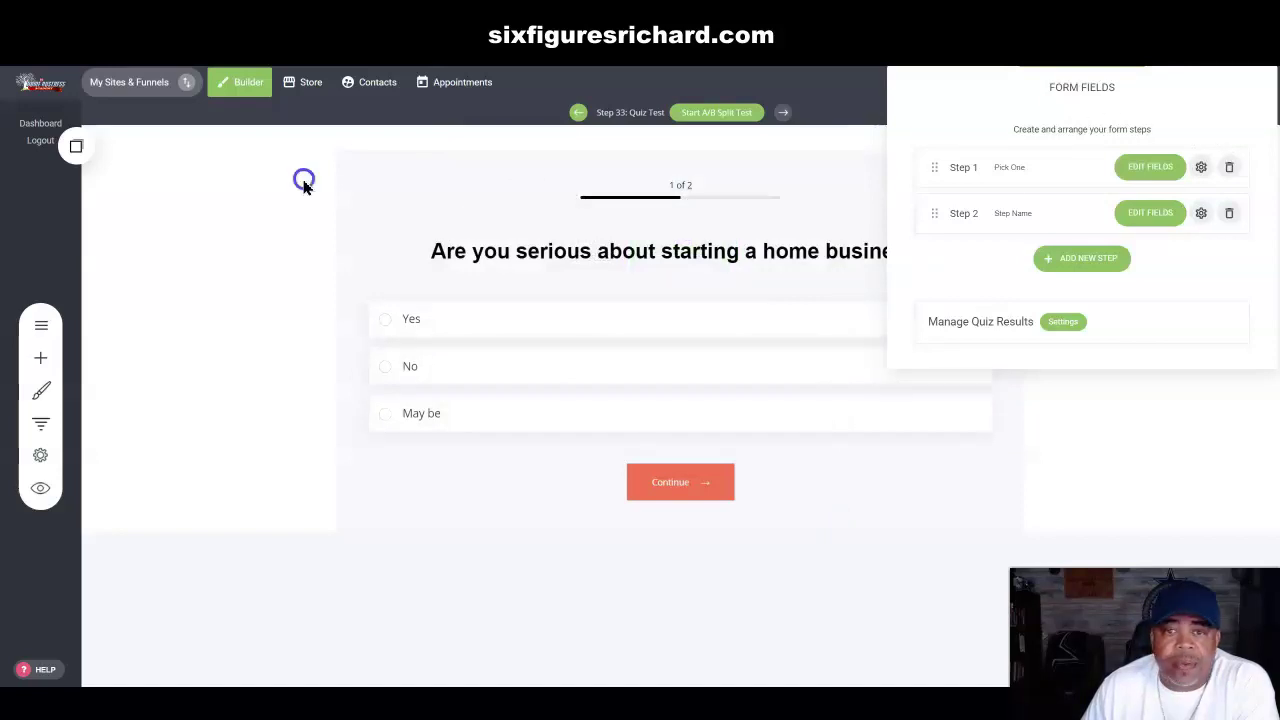
# Step: Save the page, preview it in a new tab answering Yes and Continue, then return
pyautogui.click(1170, 84)
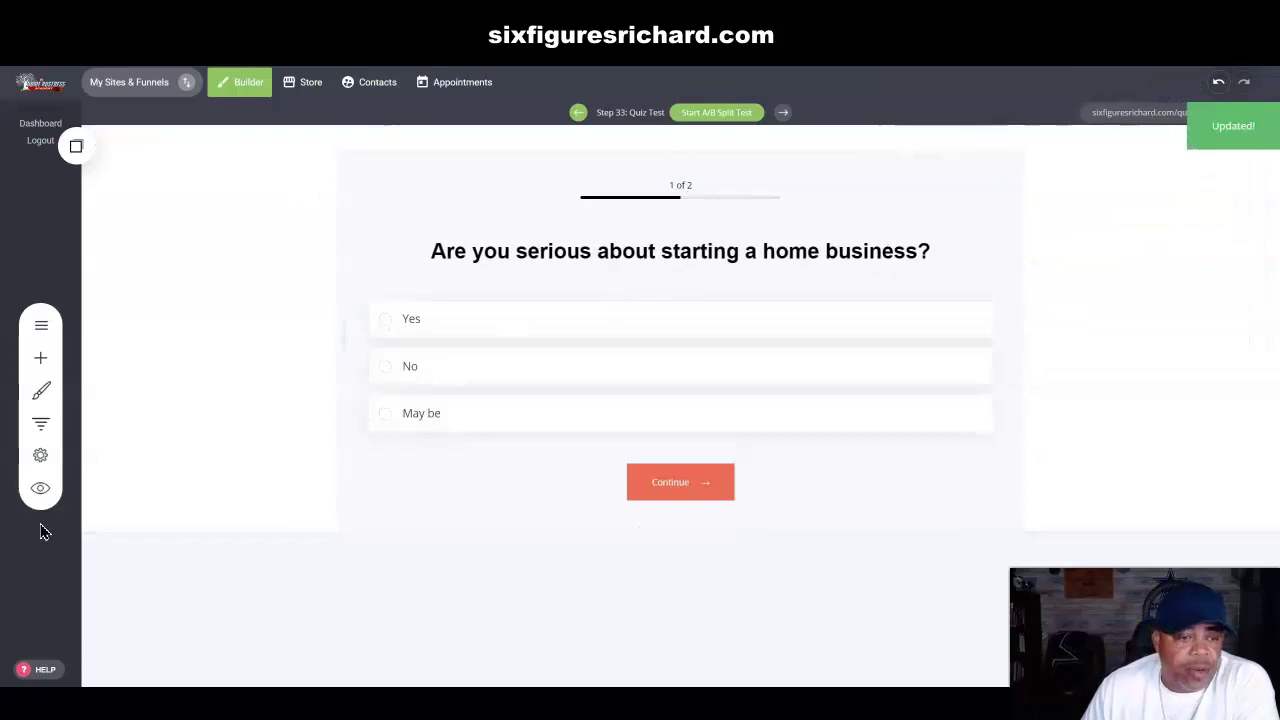
pyautogui.click(40, 488)
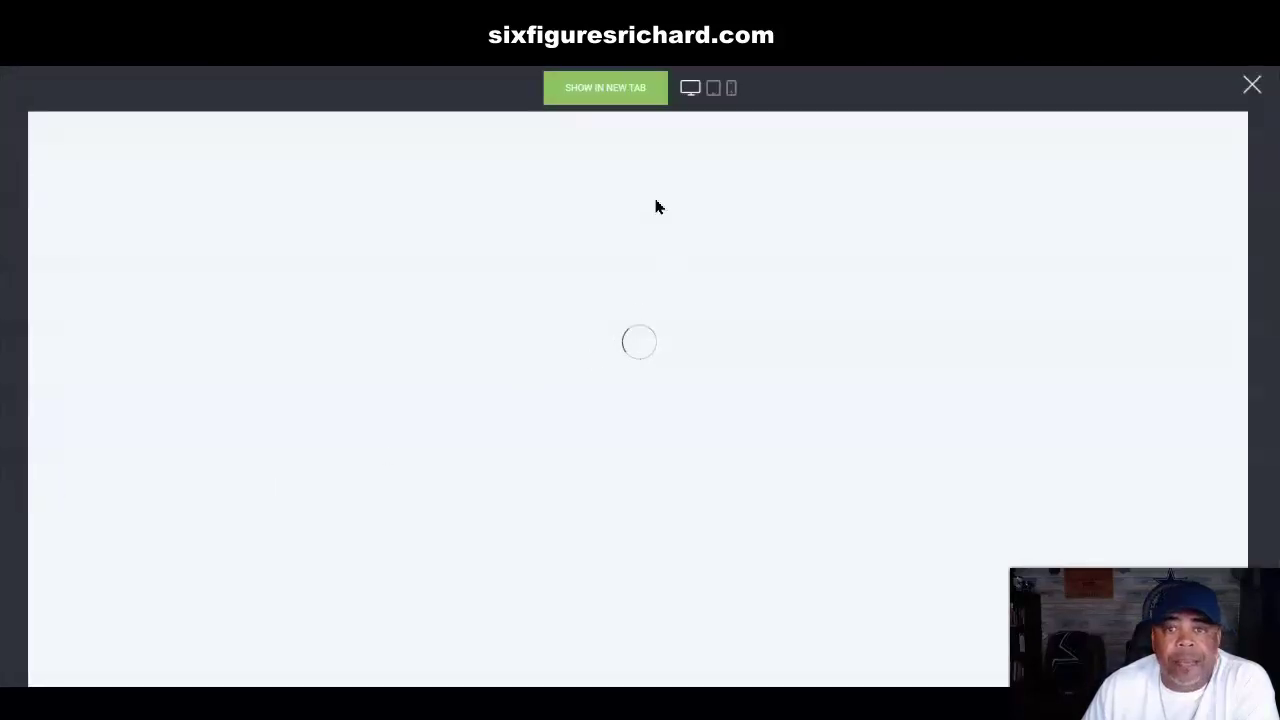
pyautogui.click(605, 88)
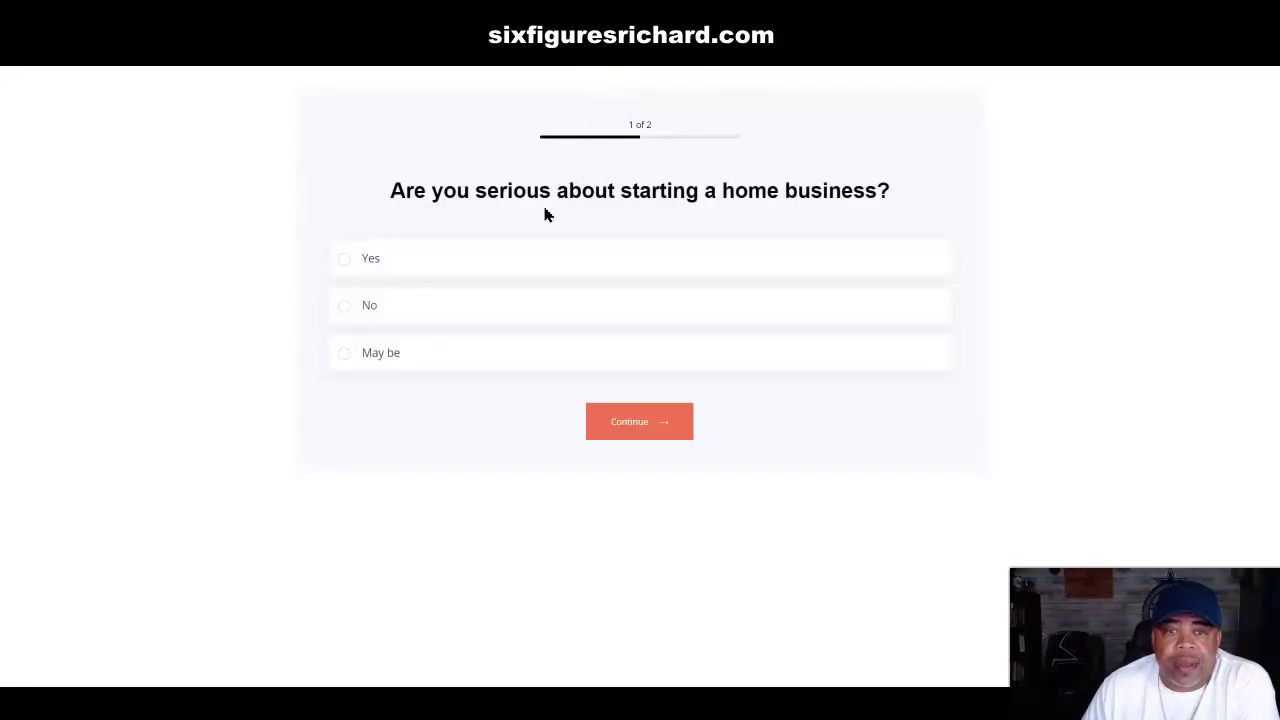
pyautogui.click(344, 262)
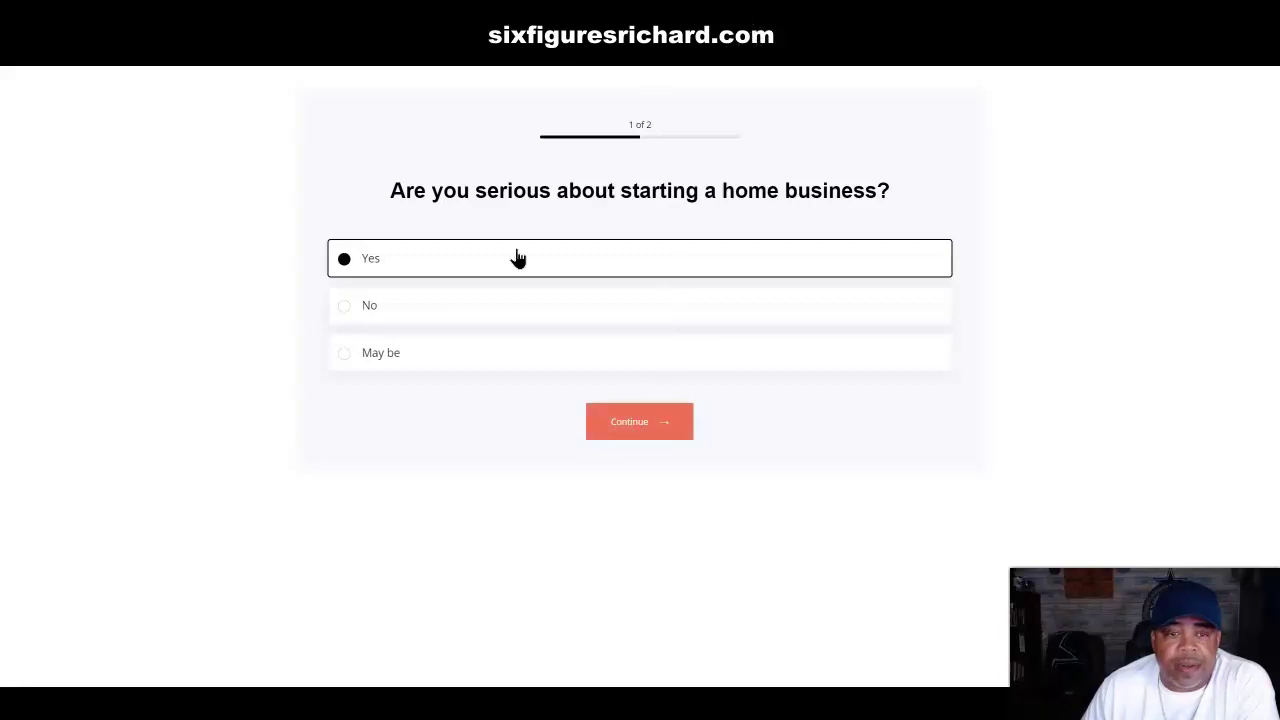
pyautogui.click(612, 425)
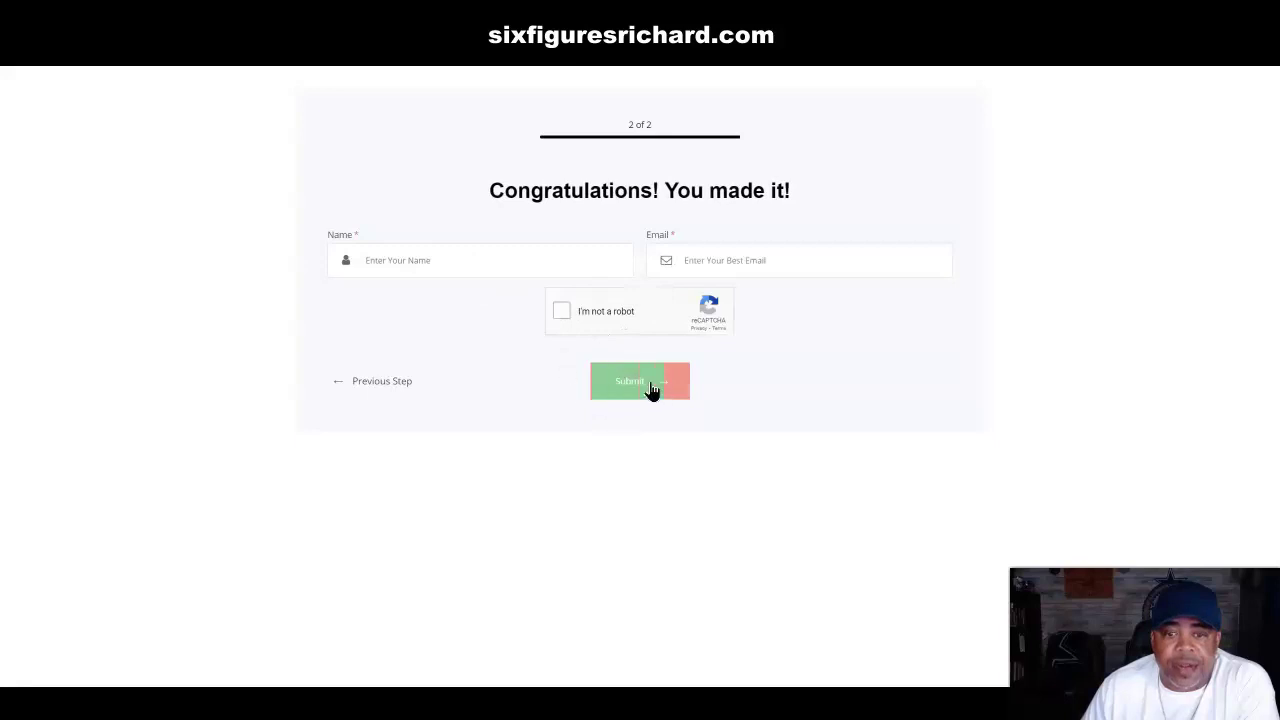
pyautogui.click(745, 15)
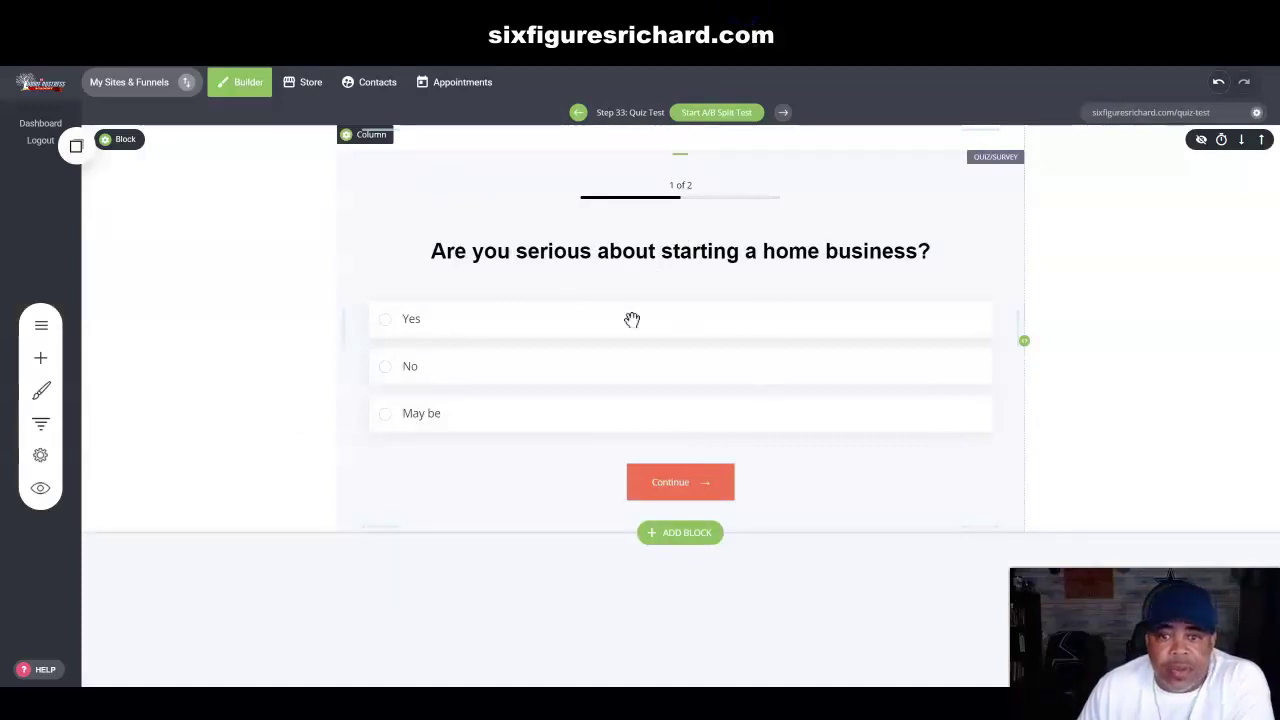
# Step: In the quiz form settings, uncheck Show progress bar, Show progress tabs and Show back button
pyautogui.click(485, 324)
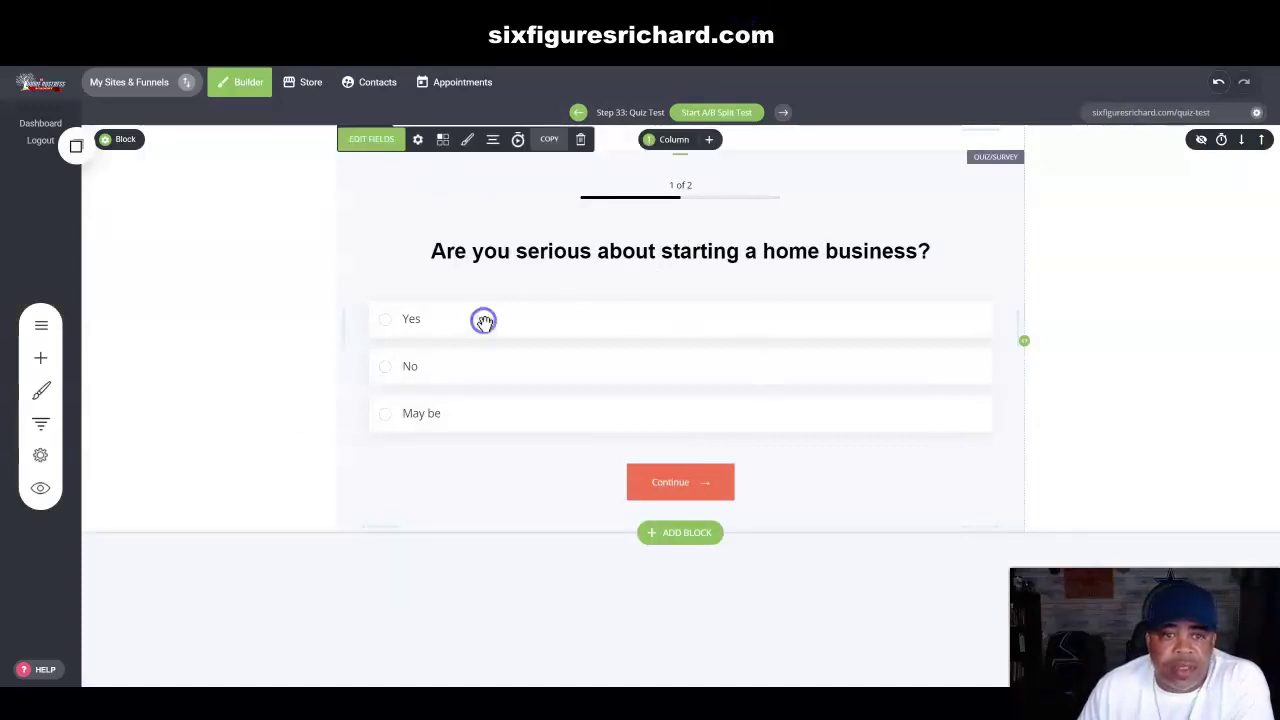
pyautogui.click(418, 145)
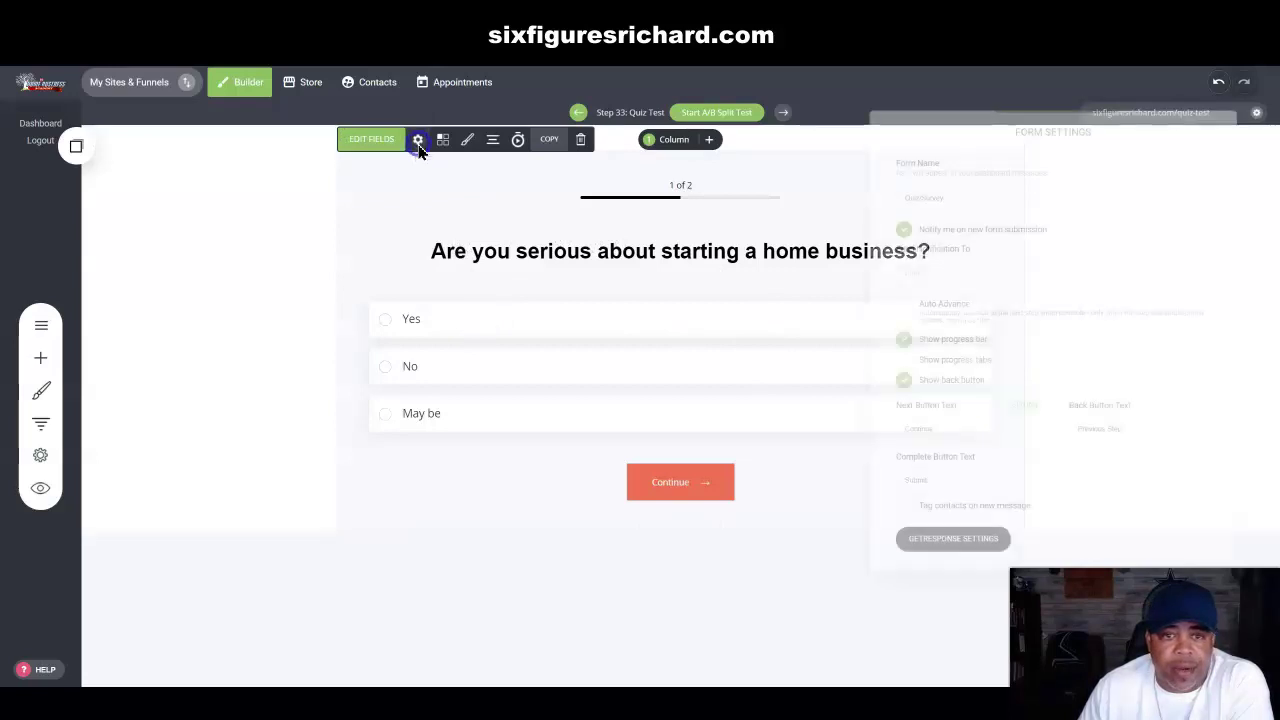
pyautogui.moveTo(1023, 135); pyautogui.dragTo(230, 80)
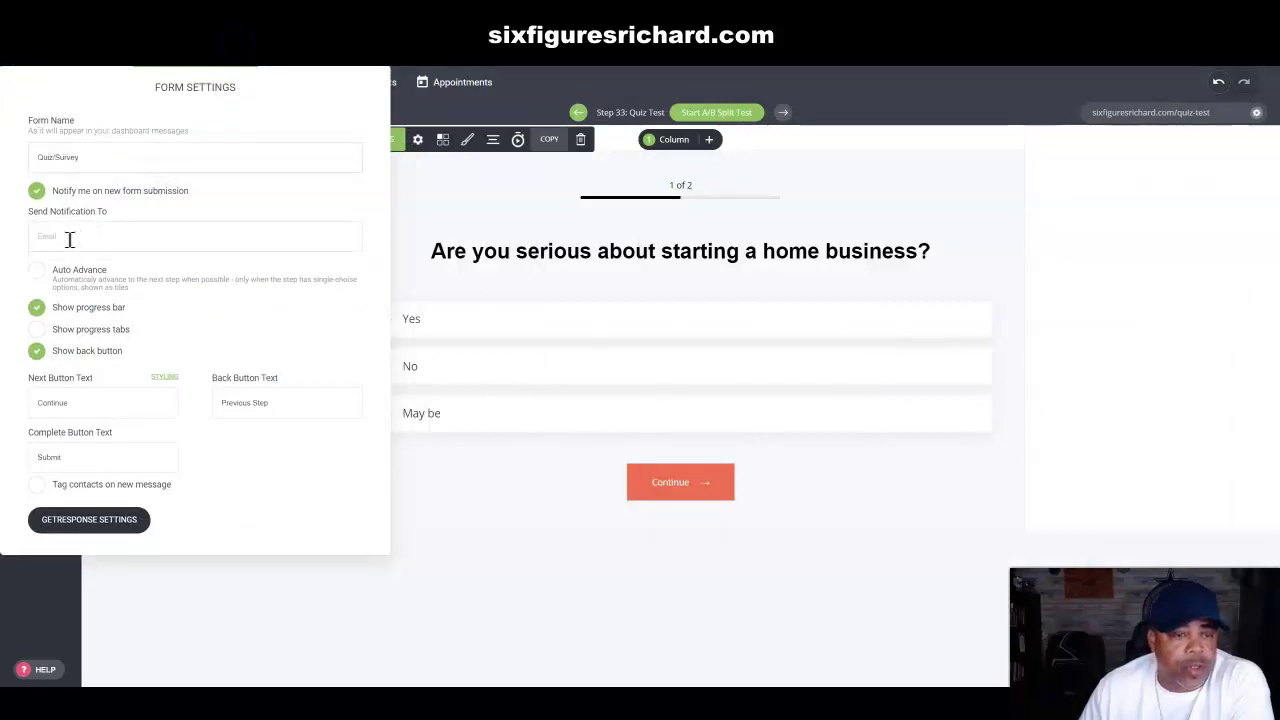
pyautogui.click(38, 310)
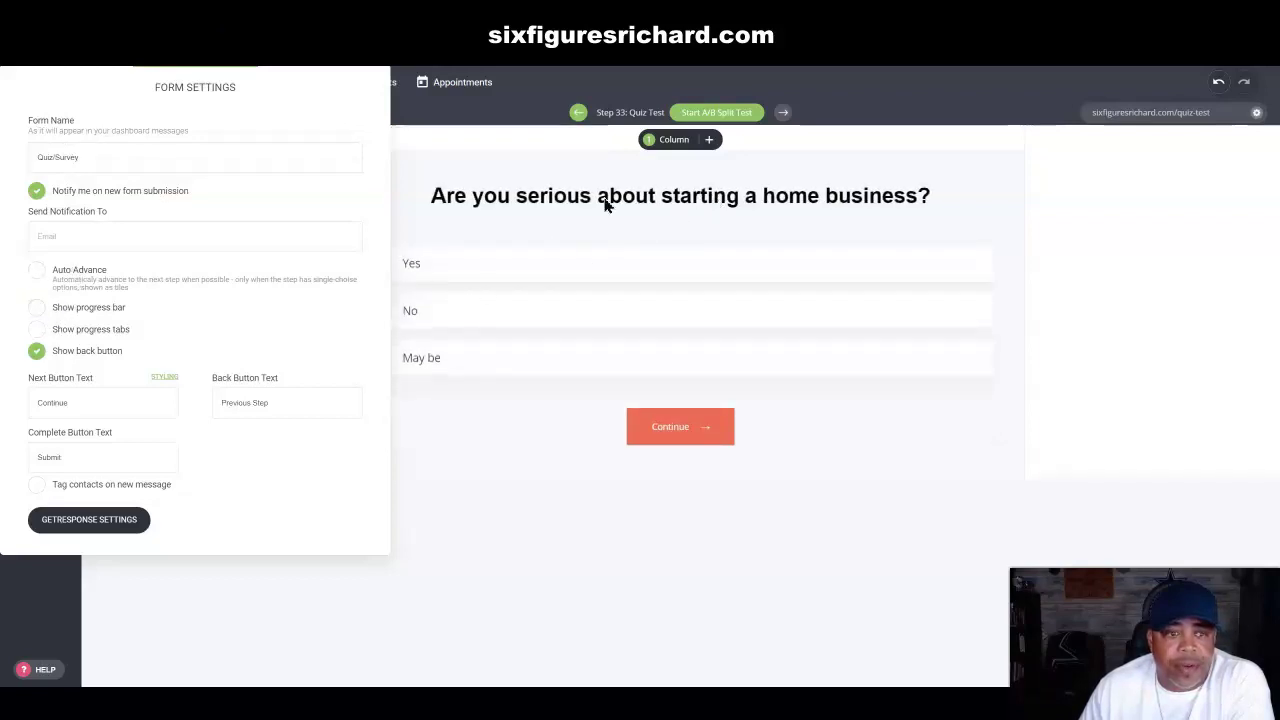
pyautogui.click(38, 312)
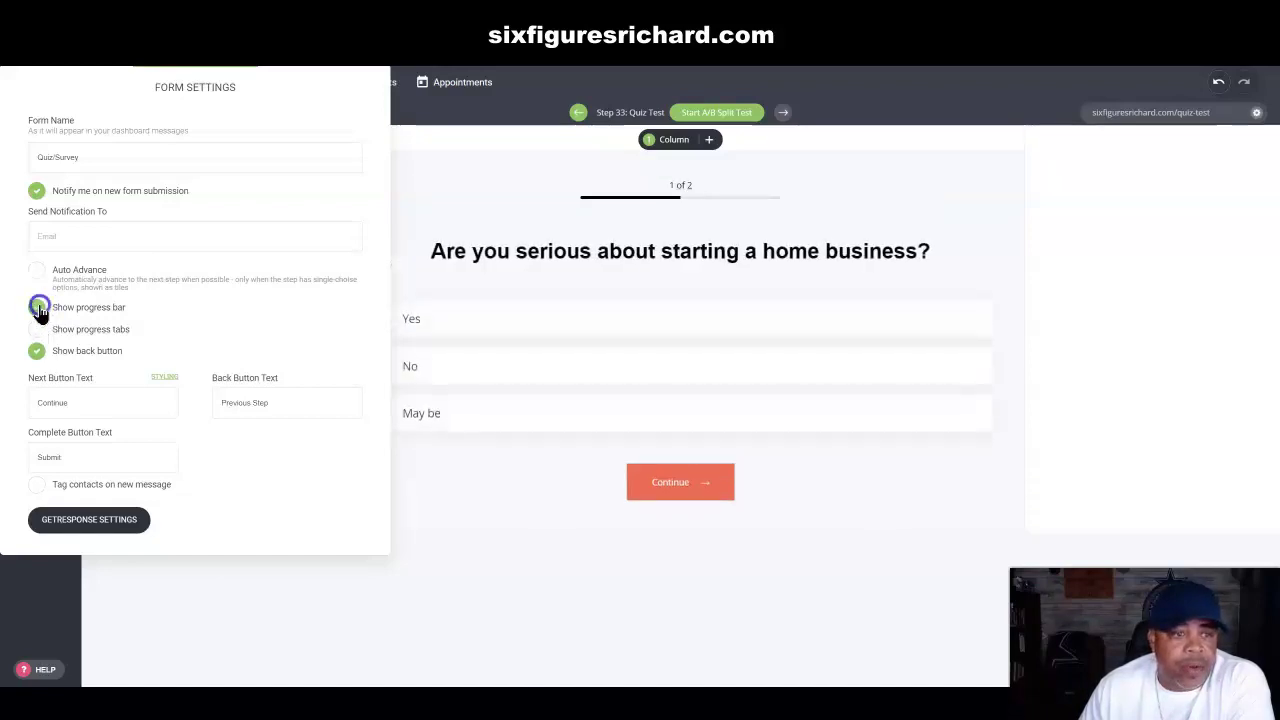
pyautogui.click(36, 307)
pyautogui.click(38, 333)
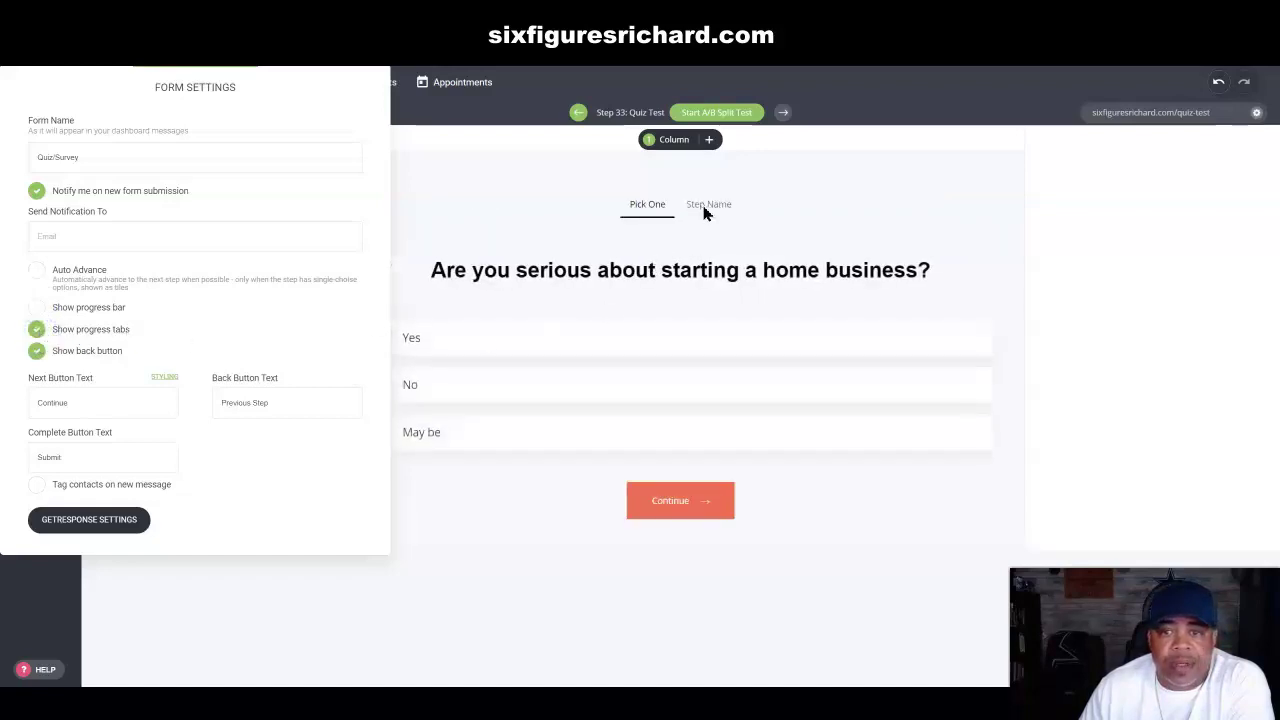
pyautogui.click(37, 331)
pyautogui.moveTo(343, 97); pyautogui.dragTo(274, 34)
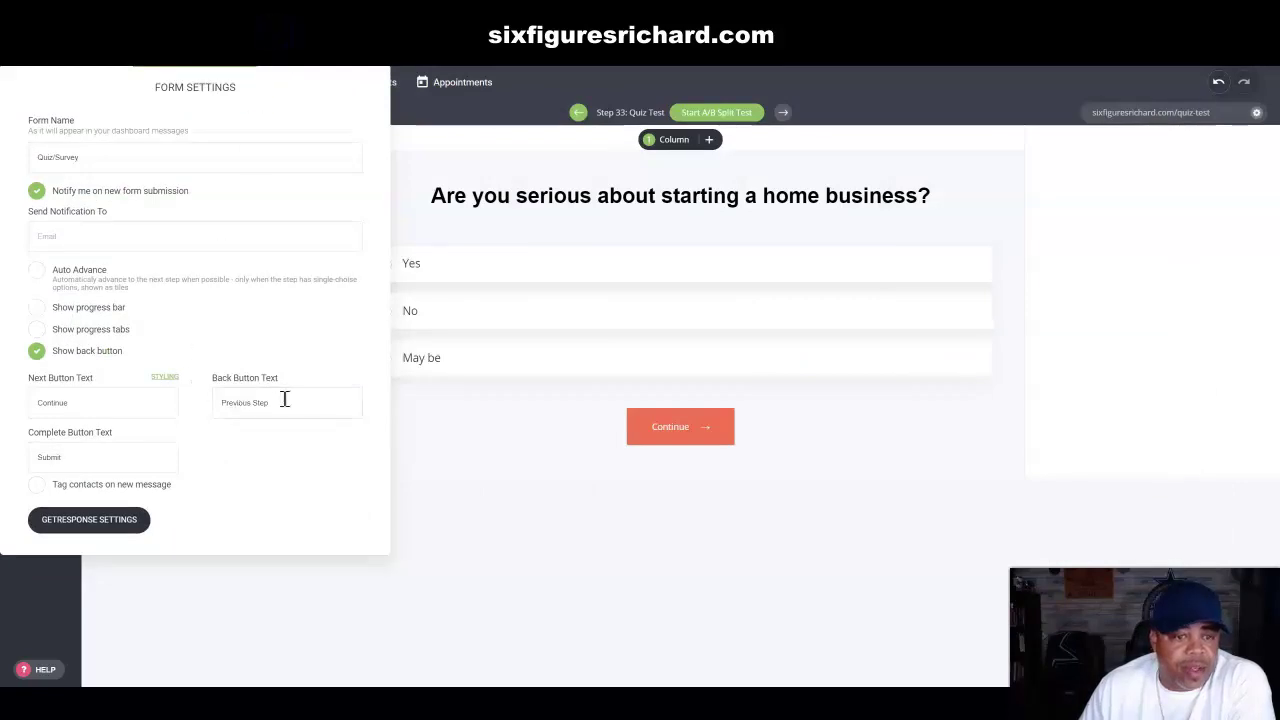
pyautogui.moveTo(277, 399); pyautogui.dragTo(206, 397)
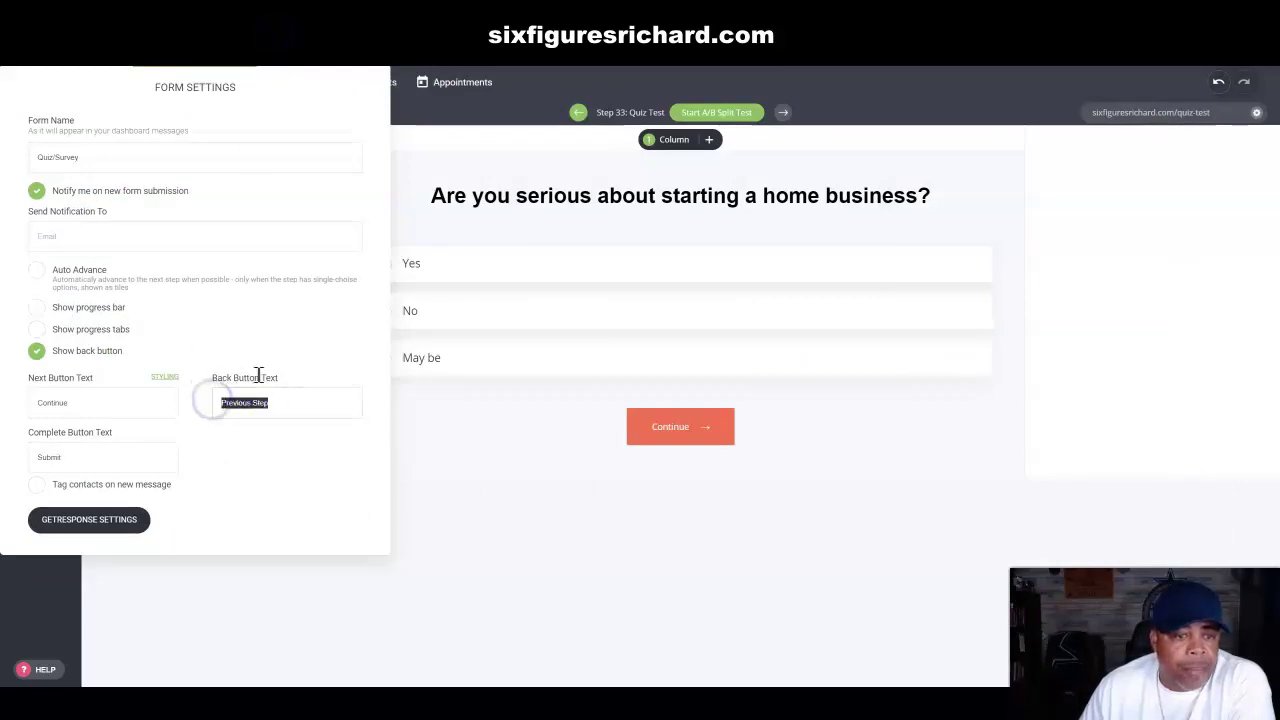
pyautogui.click(35, 355)
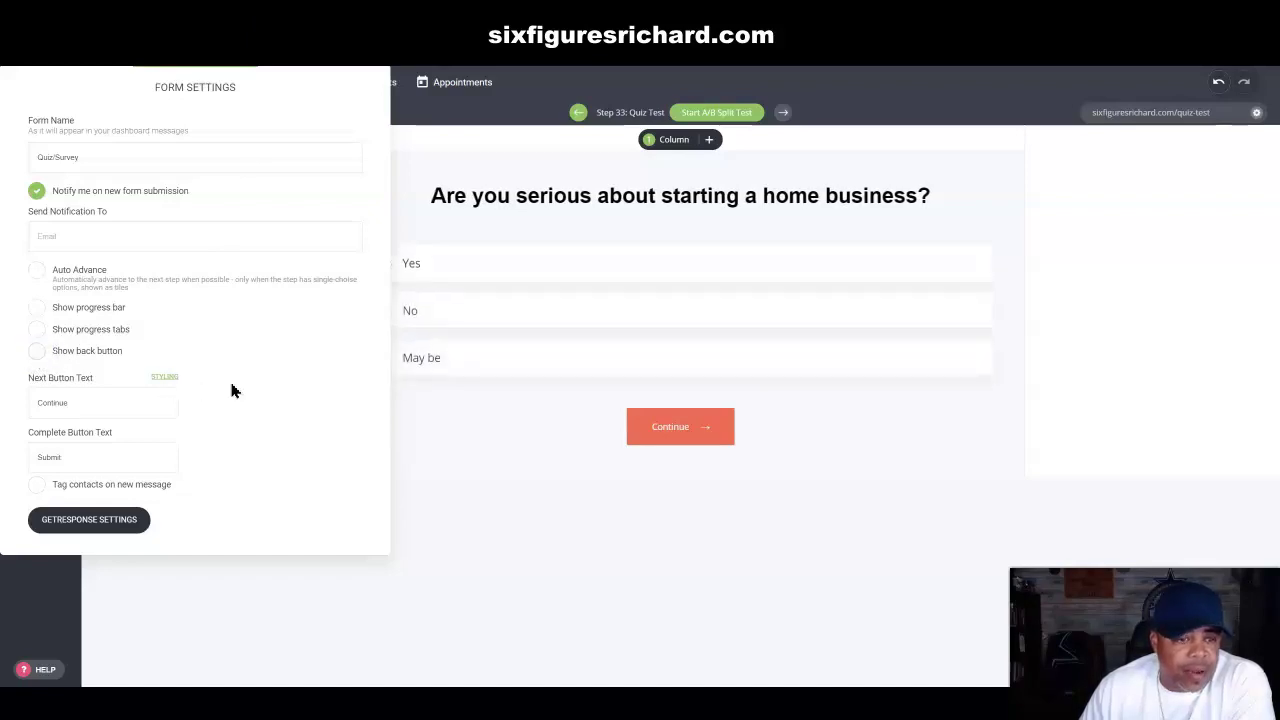
# Step: Make the Continue button red, adjusting the colour's opacity slightly
pyautogui.click(166, 378)
pyautogui.moveTo(692, 177); pyautogui.dragTo(1209, 134)
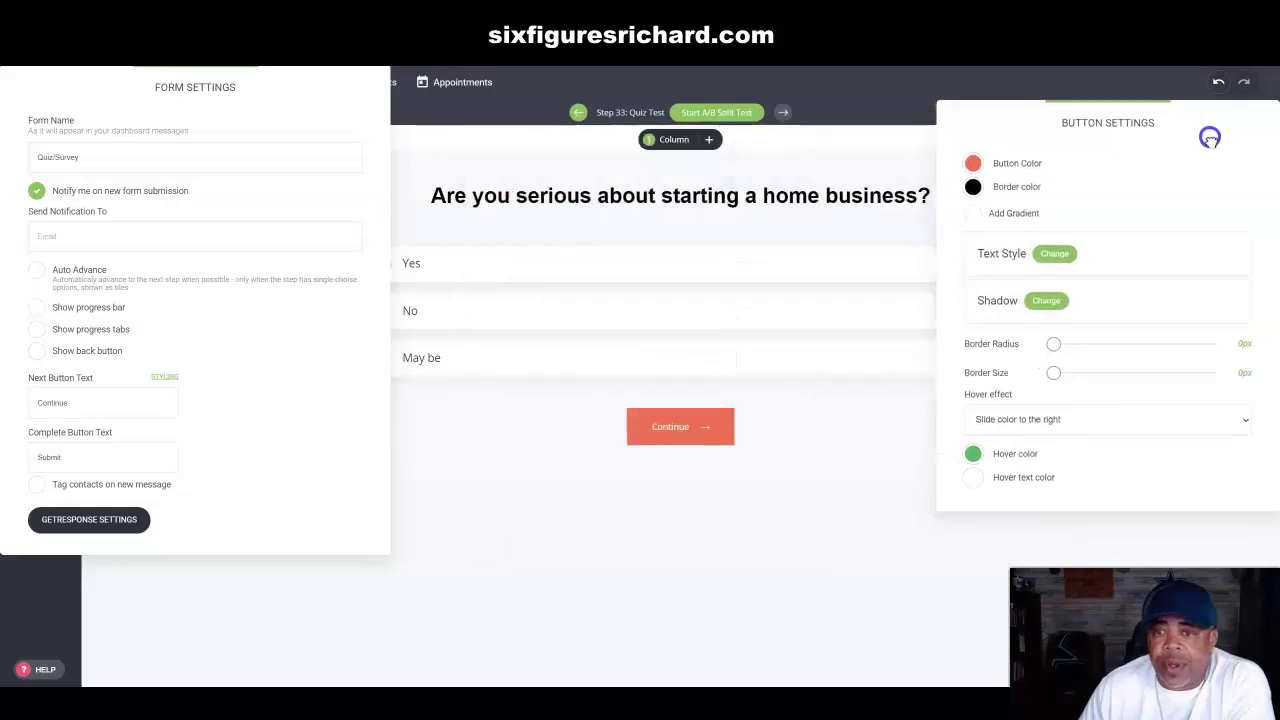
pyautogui.click(973, 164)
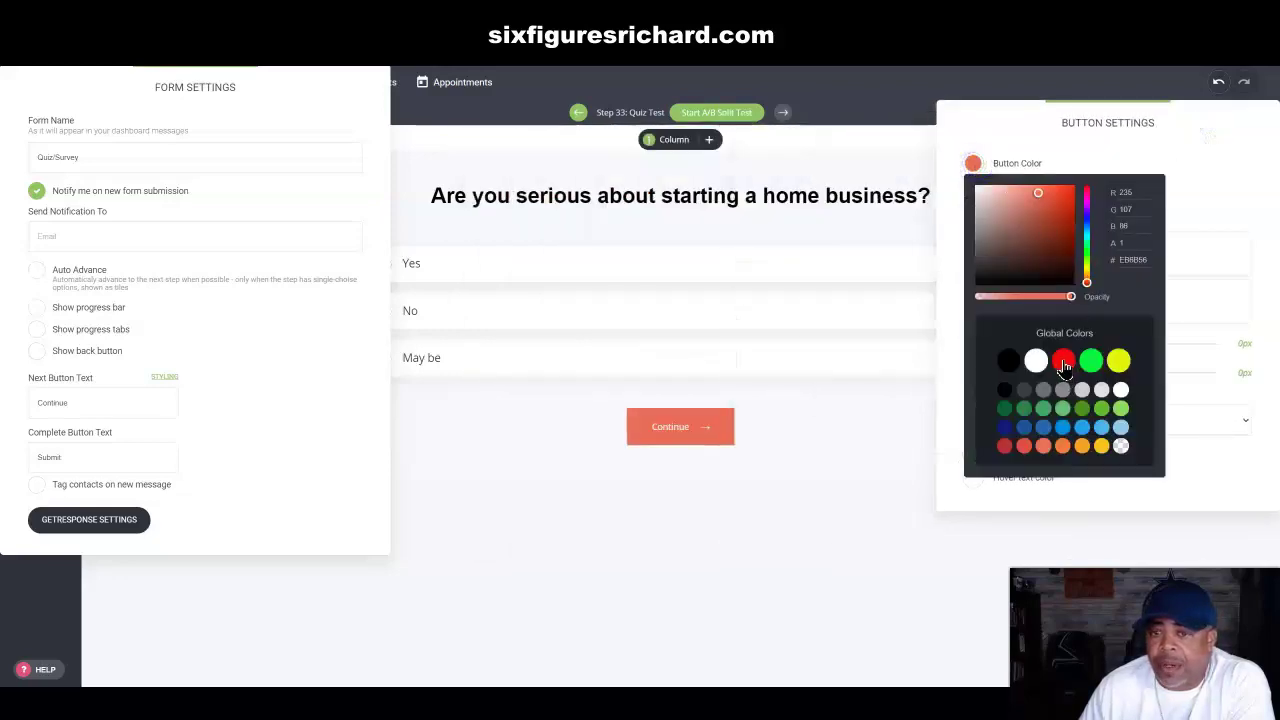
pyautogui.click(1117, 361)
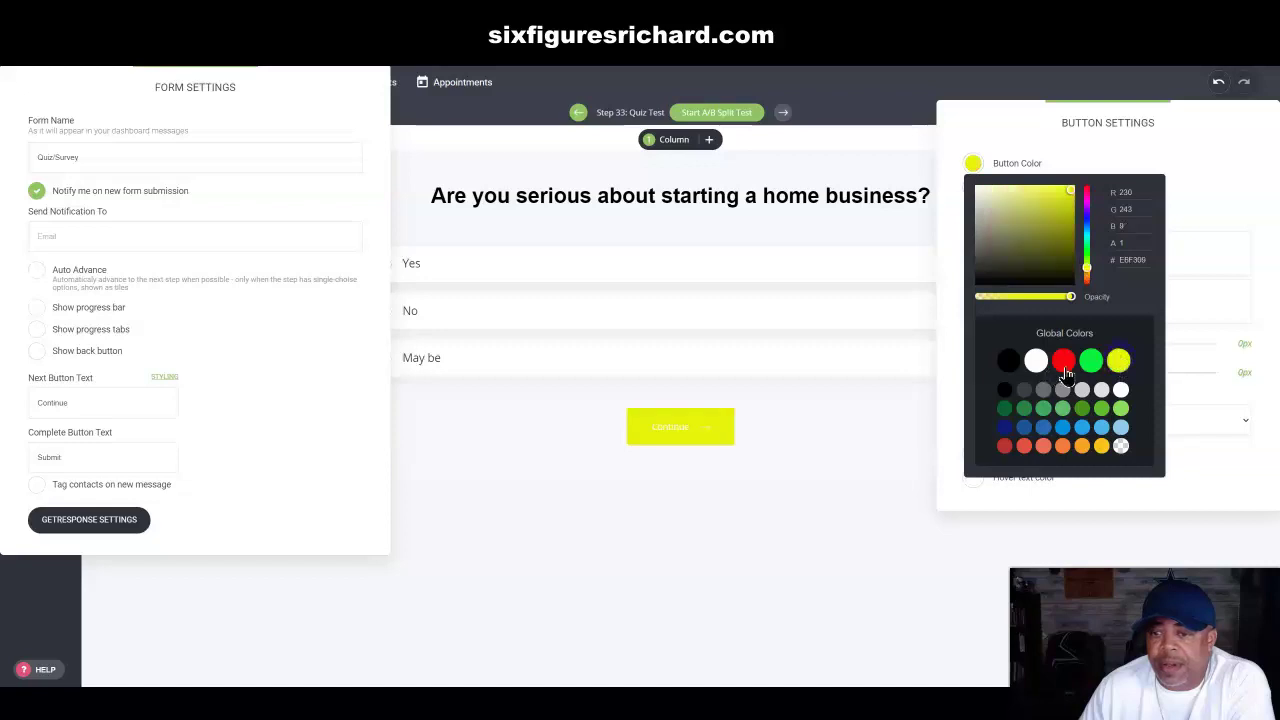
pyautogui.click(1064, 362)
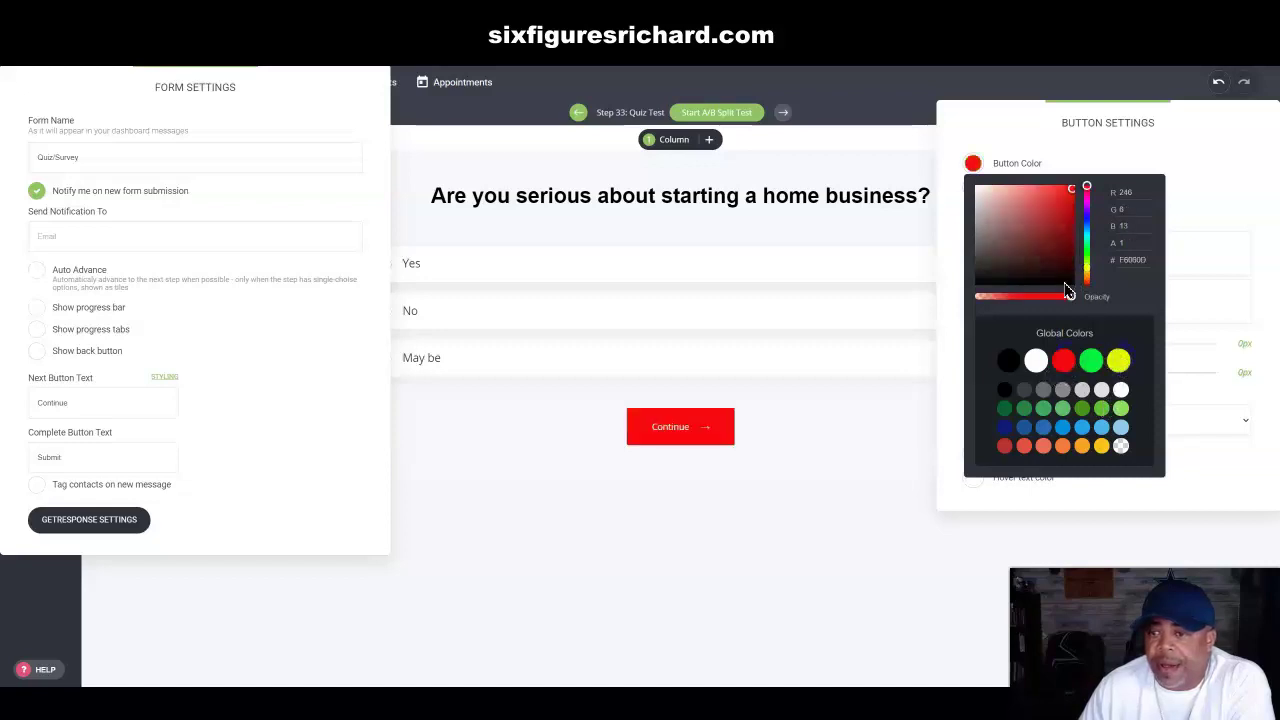
pyautogui.moveTo(1071, 294); pyautogui.dragTo(1085, 301)
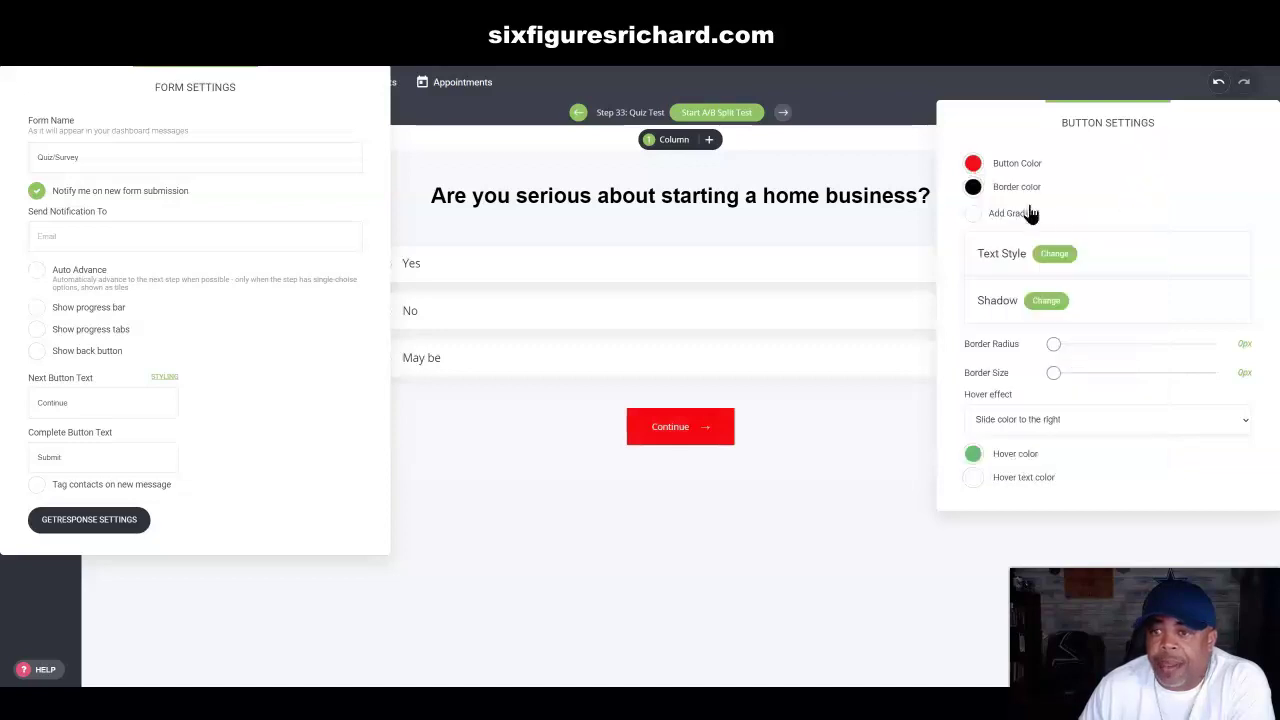
# Step: Set the Continue button label to bold 38px Arial
pyautogui.click(1057, 256)
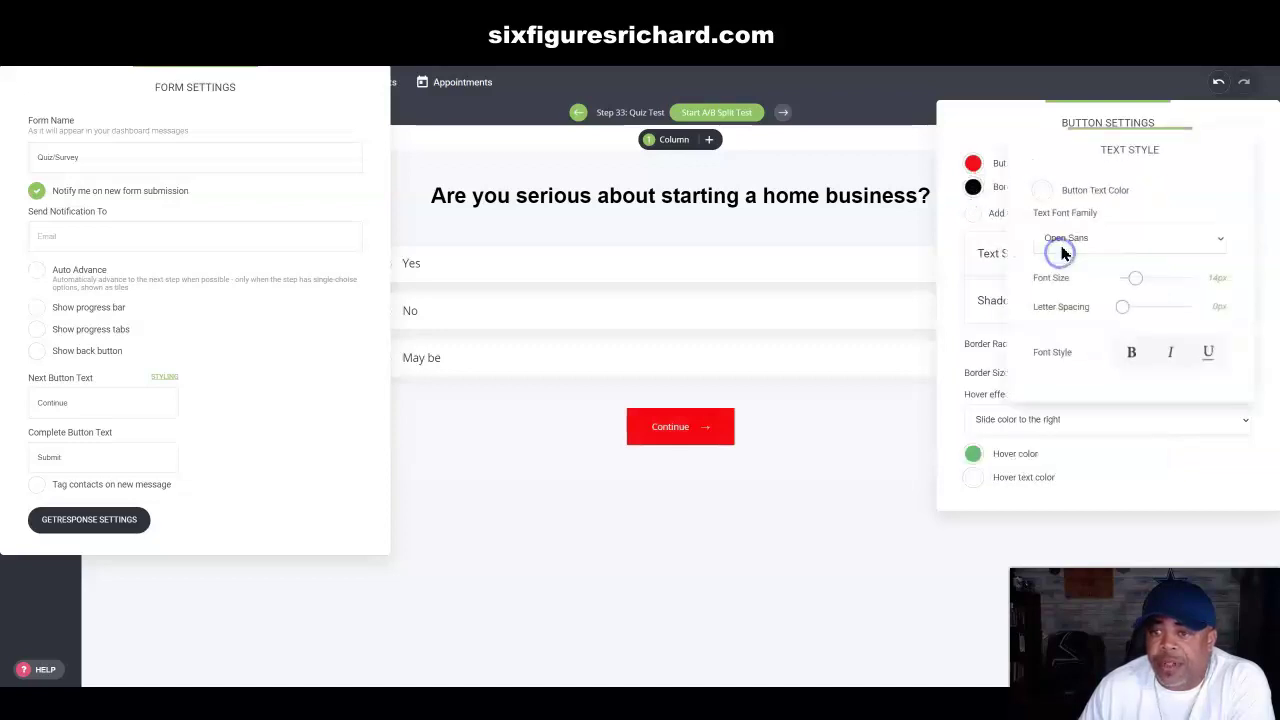
pyautogui.click(1128, 246)
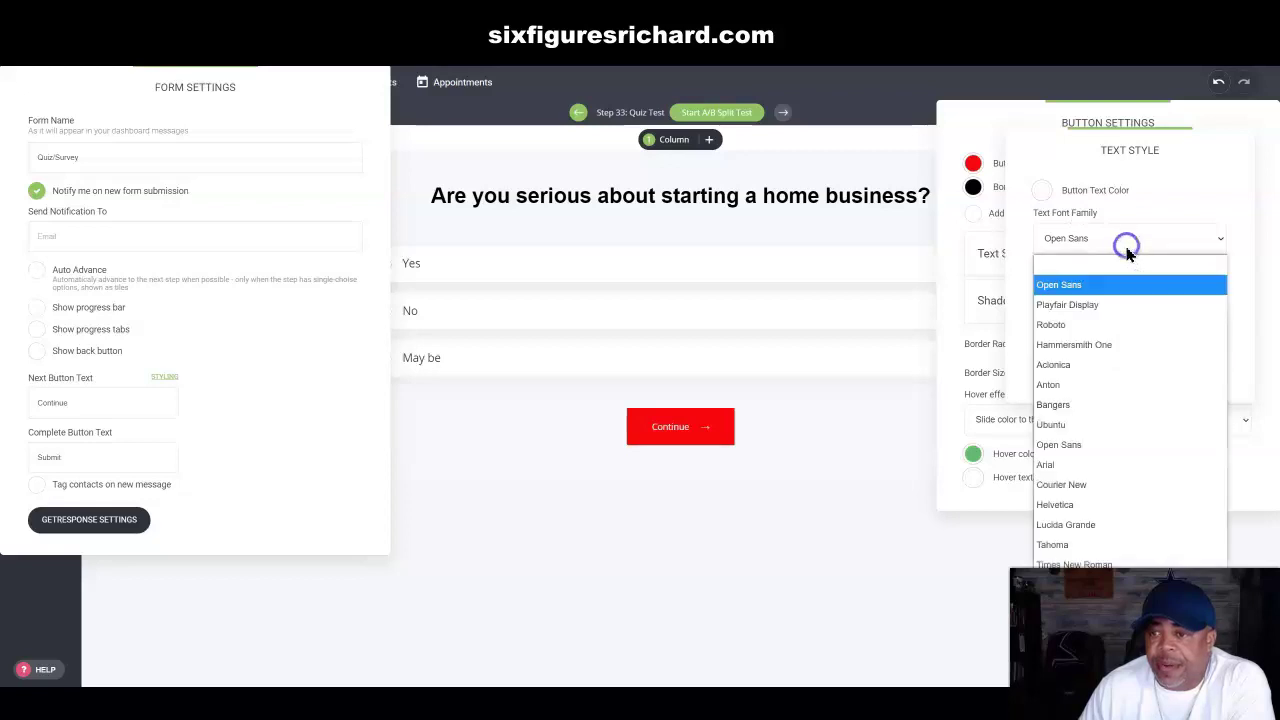
pyautogui.click(1058, 467)
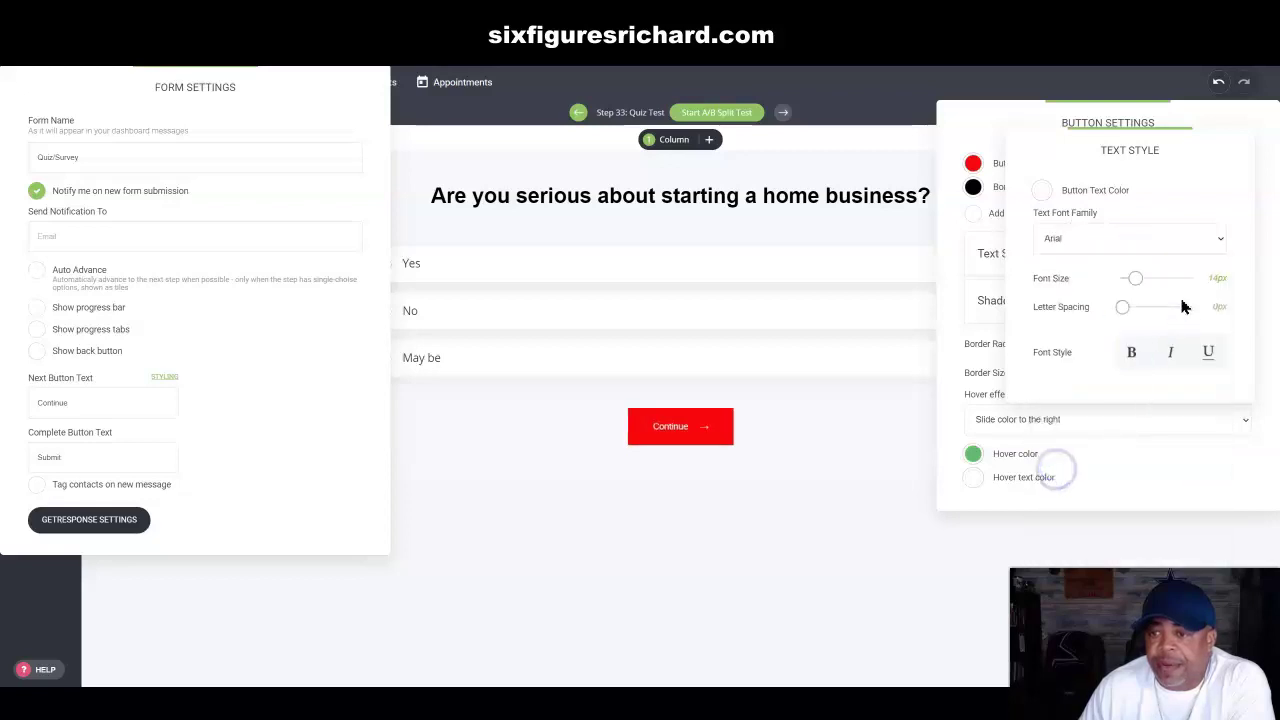
pyautogui.moveTo(1135, 279); pyautogui.dragTo(1158, 280)
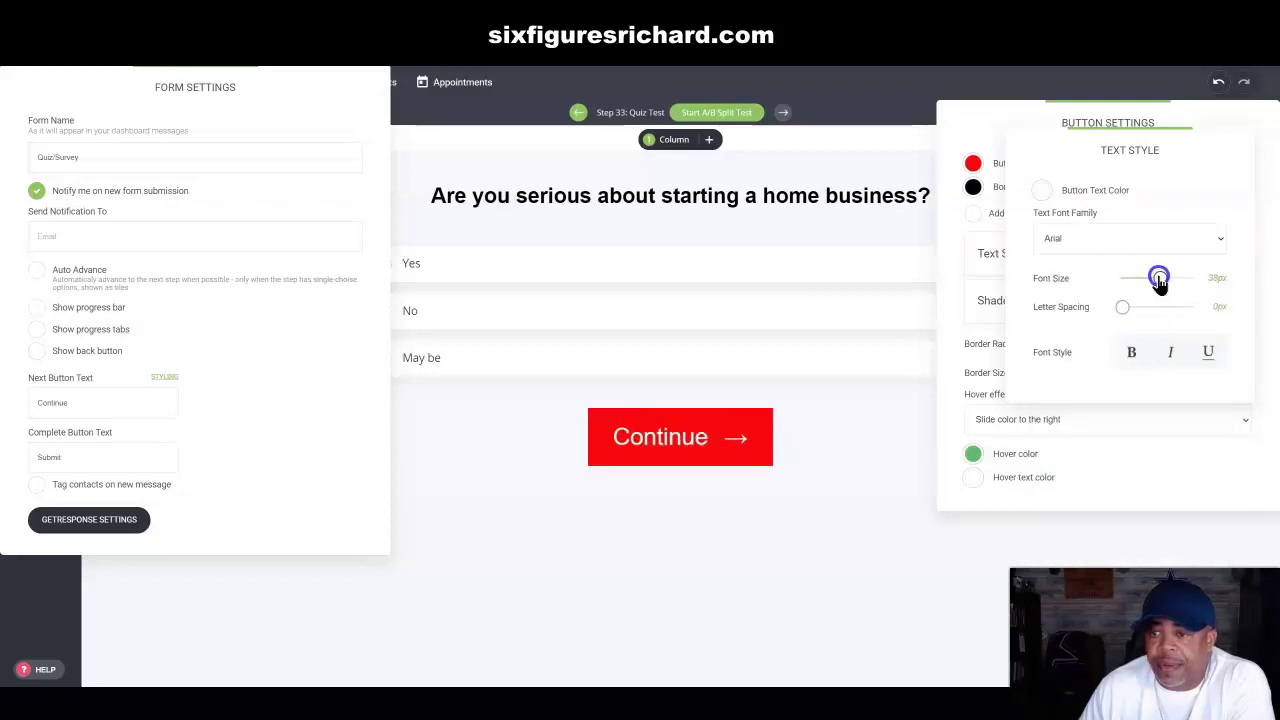
pyautogui.click(1131, 352)
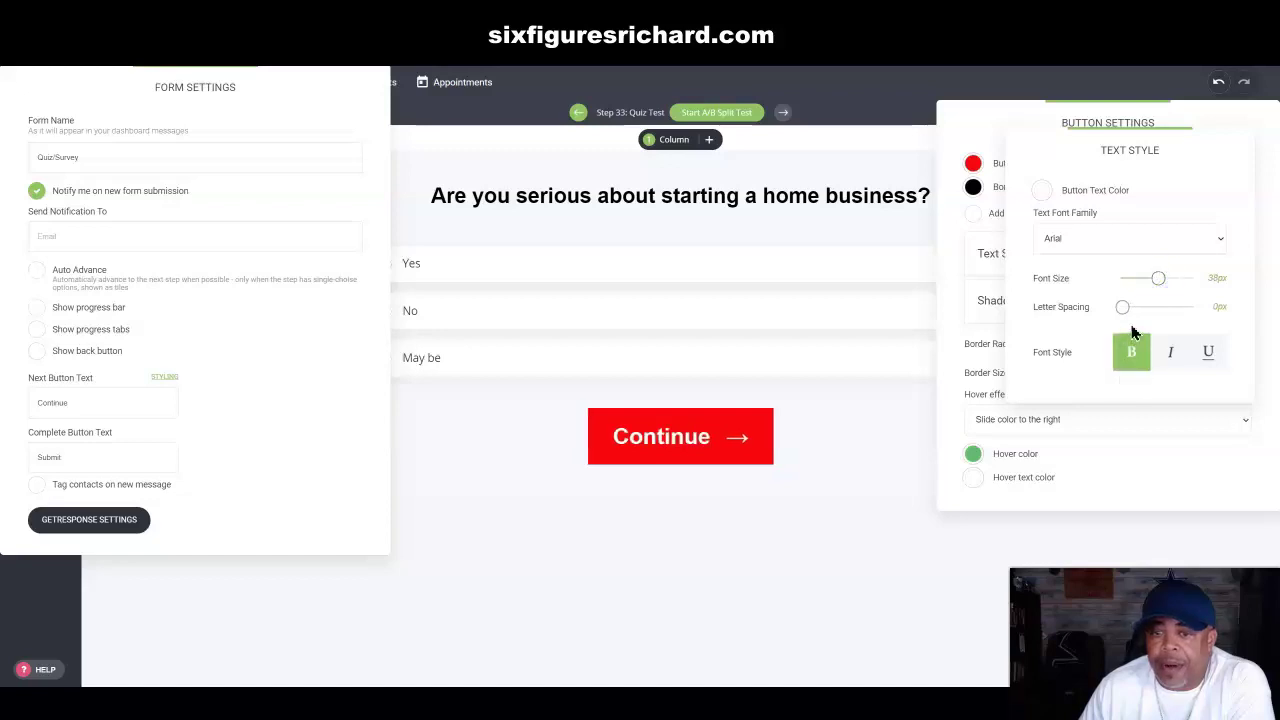
pyautogui.click(1000, 133)
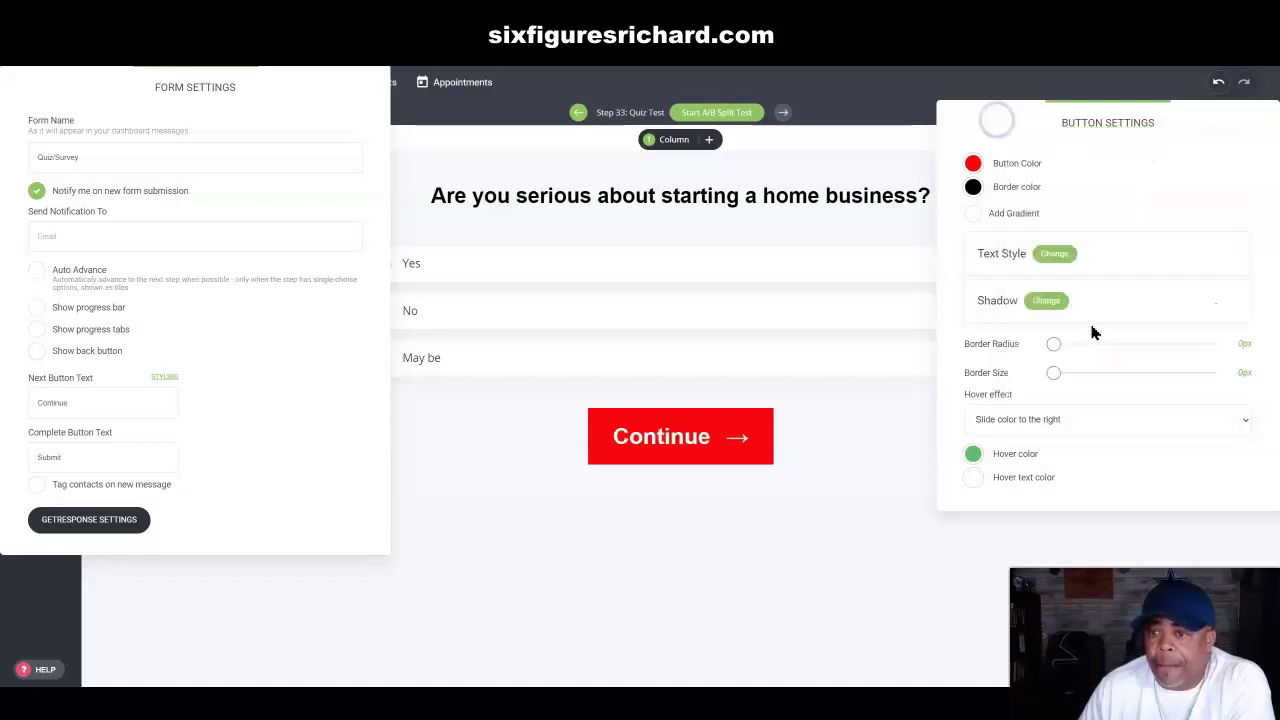
# Step: Give the Continue button a black outer shadow with 0 blur and wider spread, forming a solid outline
pyautogui.click(1046, 301)
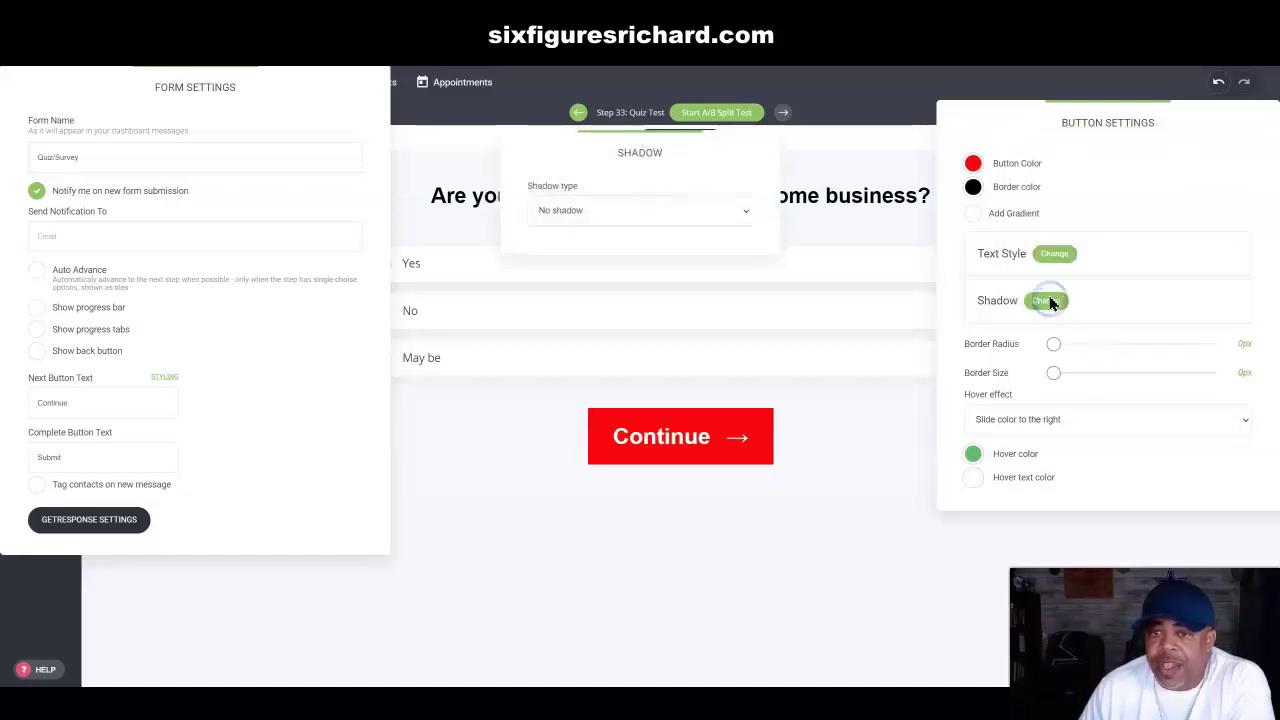
pyautogui.click(643, 210)
pyautogui.click(578, 259)
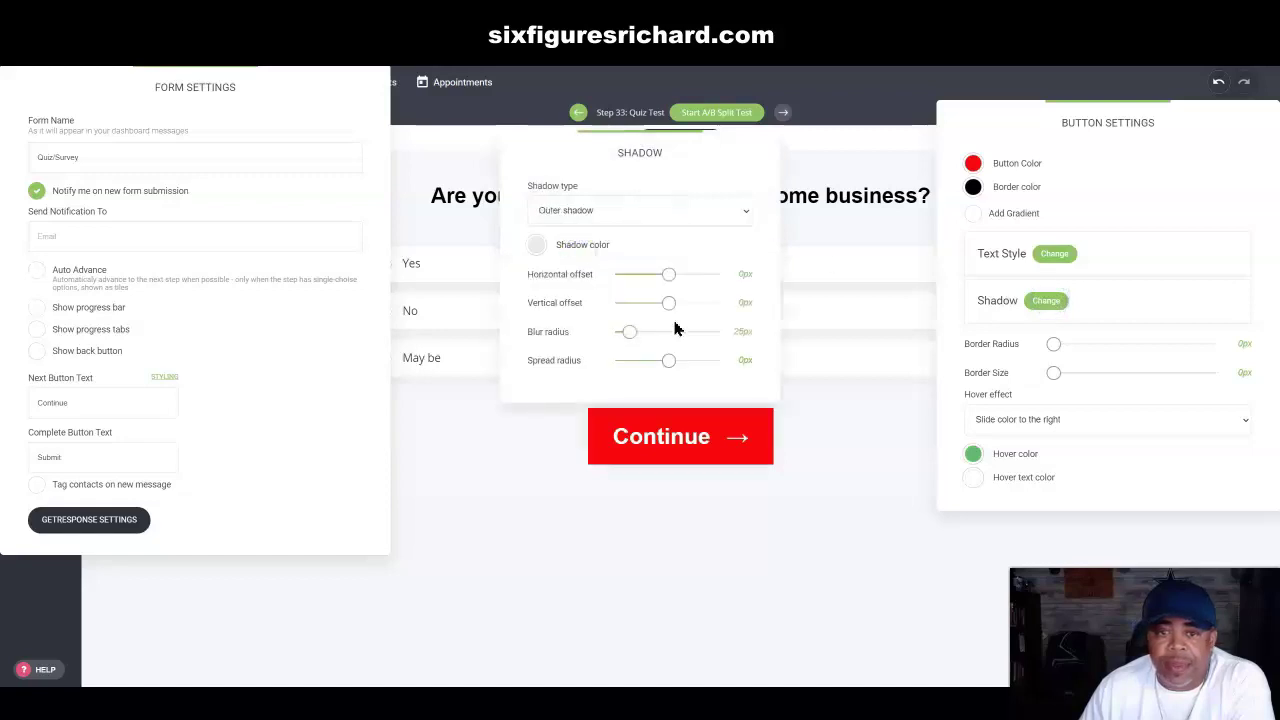
pyautogui.click(538, 247)
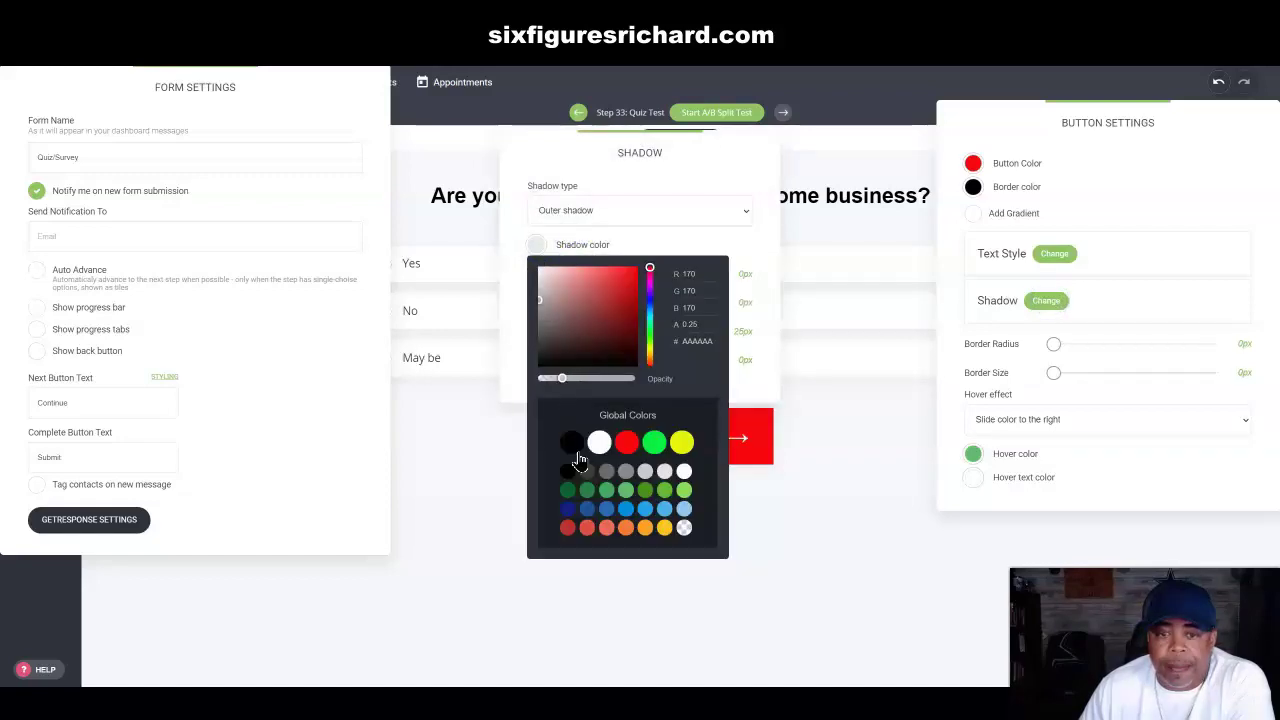
pyautogui.click(573, 445)
pyautogui.click(651, 240)
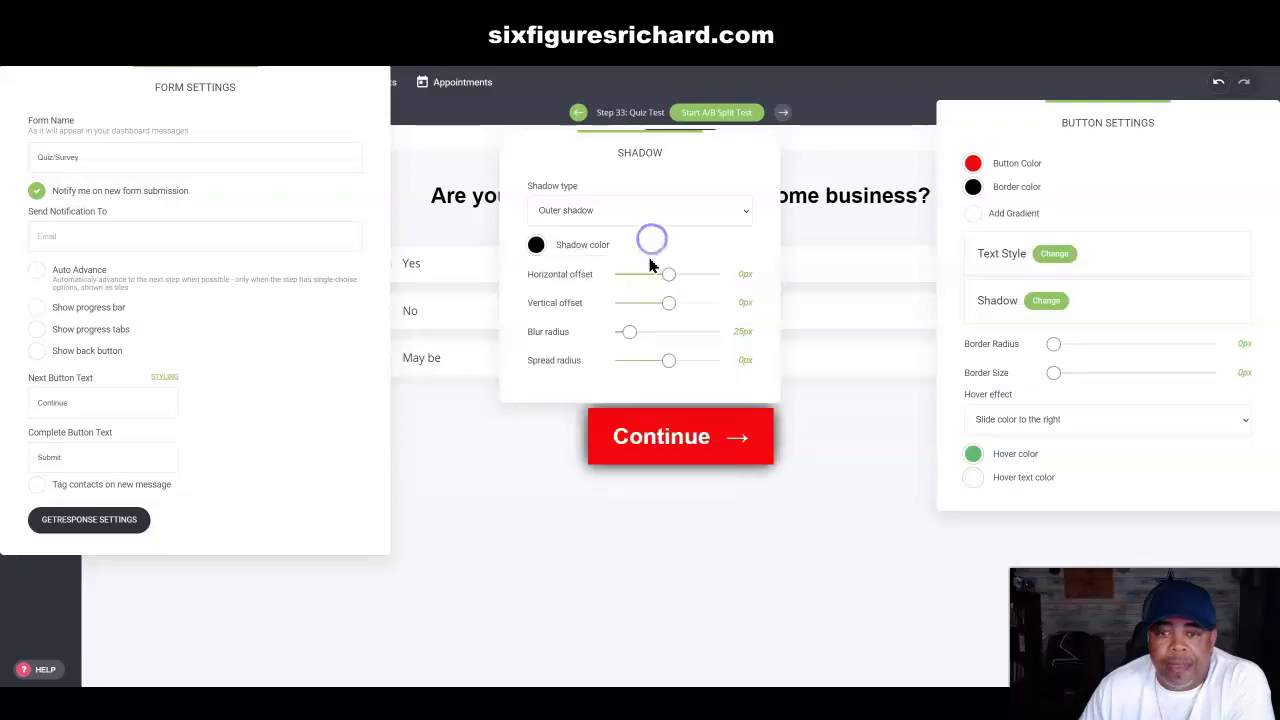
pyautogui.moveTo(632, 343); pyautogui.dragTo(606, 331)
pyautogui.moveTo(669, 364); pyautogui.dragTo(675, 360)
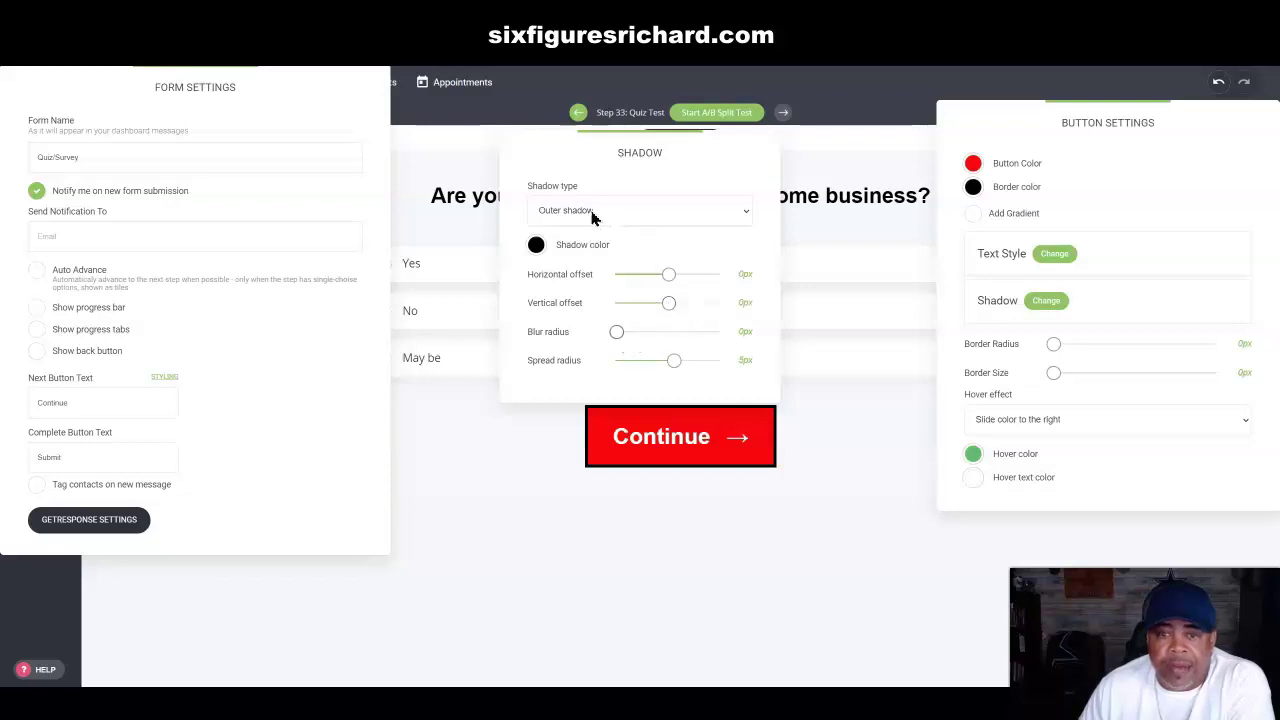
pyautogui.click(814, 175)
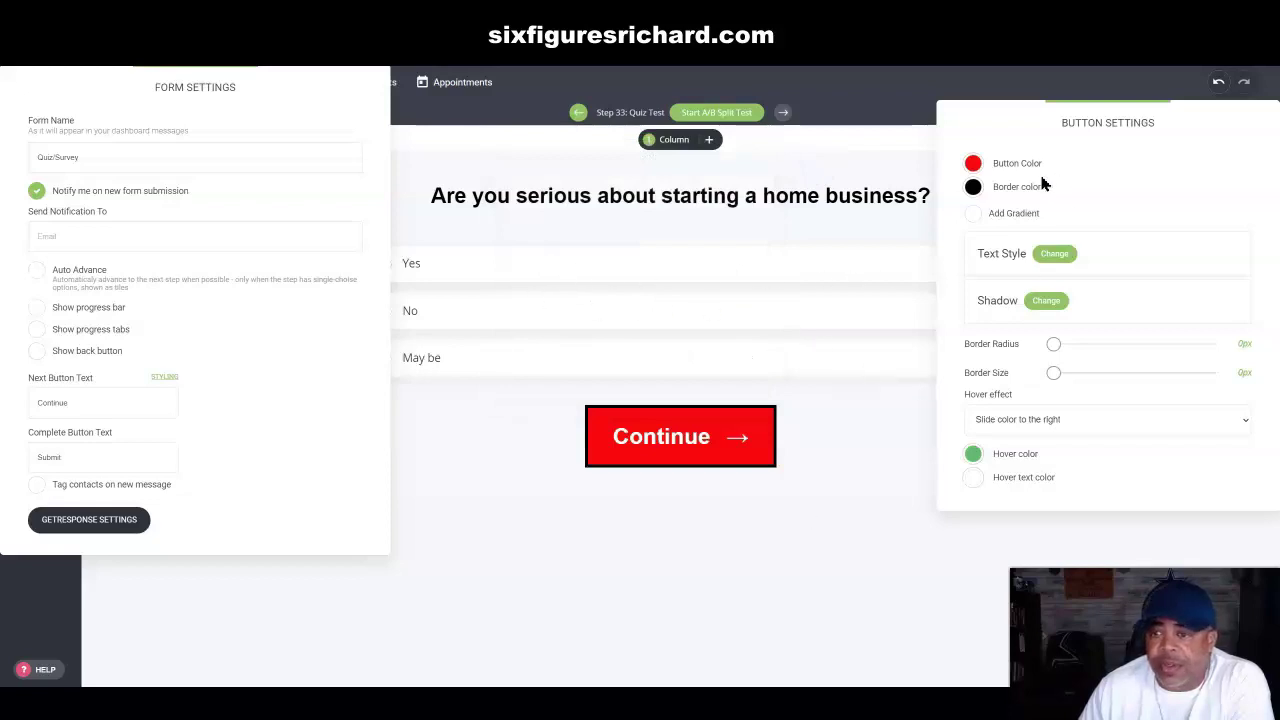
pyautogui.moveTo(1056, 346); pyautogui.dragTo(1047, 378)
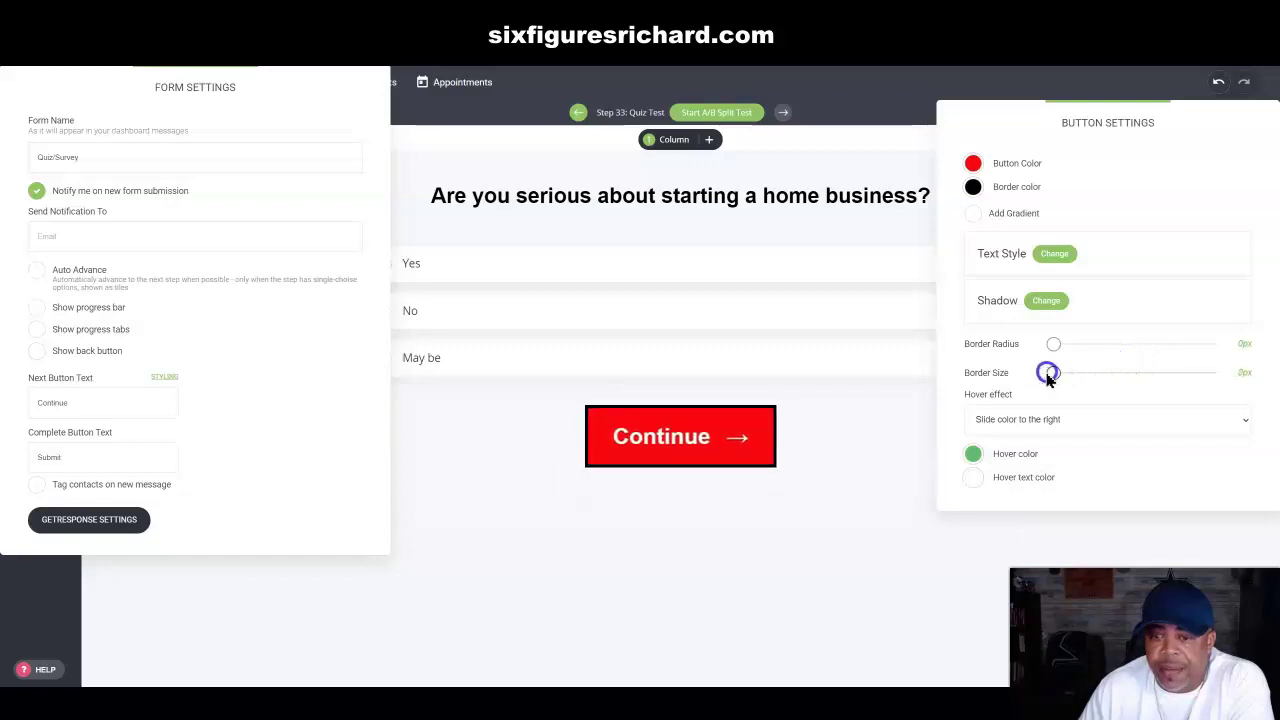
# Step: Keep the slide-colour-to-the-right hover effect, darken the green hover colour, and close Button Settings
pyautogui.click(1025, 428)
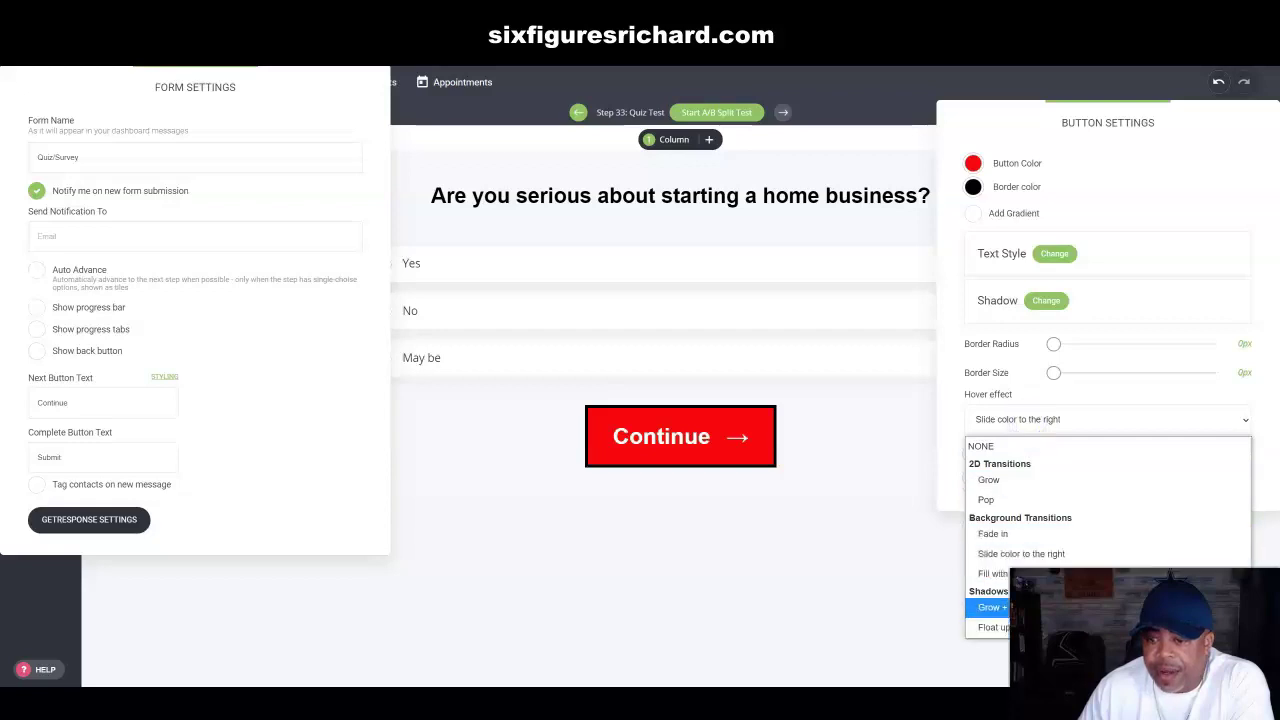
pyautogui.click(1012, 424)
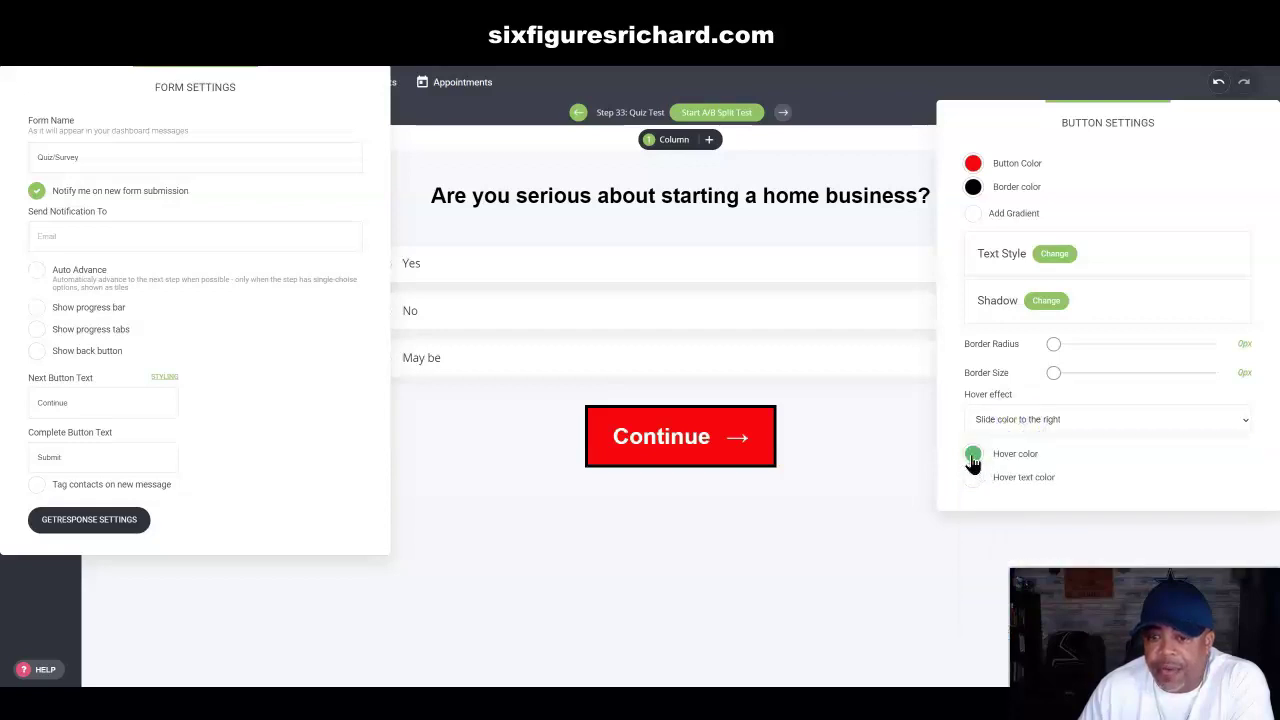
pyautogui.click(973, 457)
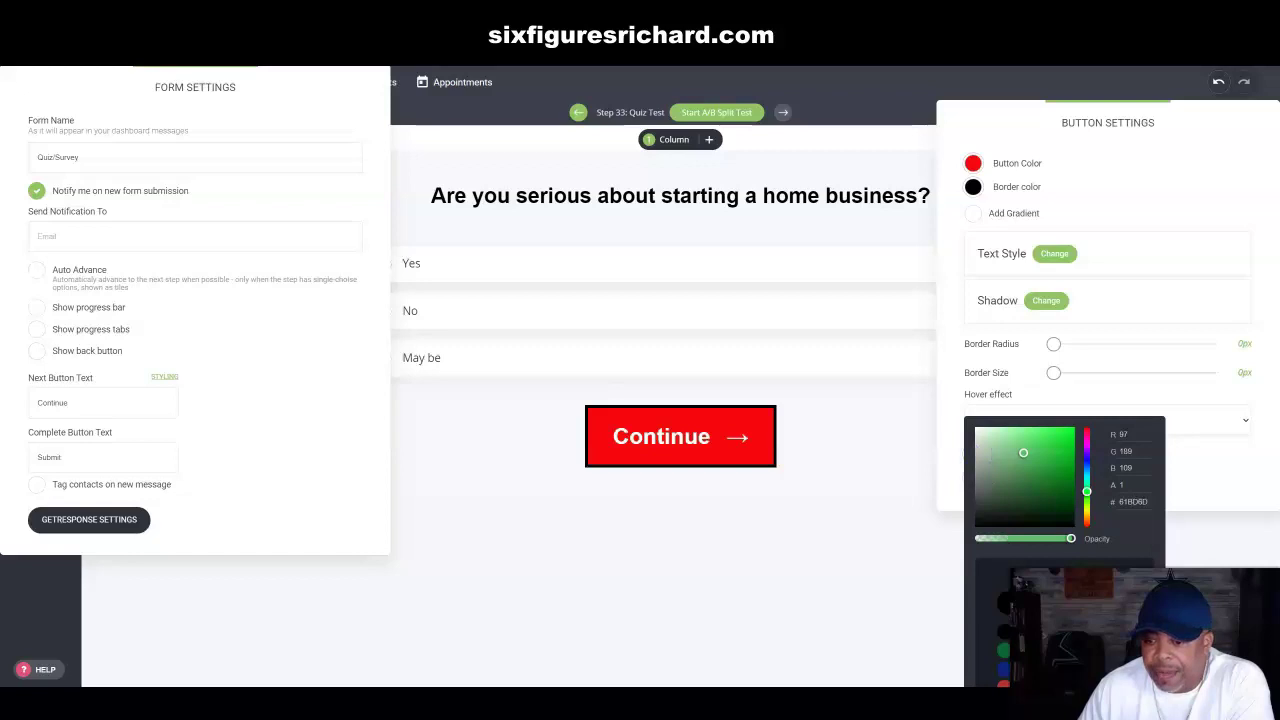
pyautogui.moveTo(1023, 453); pyautogui.dragTo(1044, 475)
pyautogui.click(962, 386)
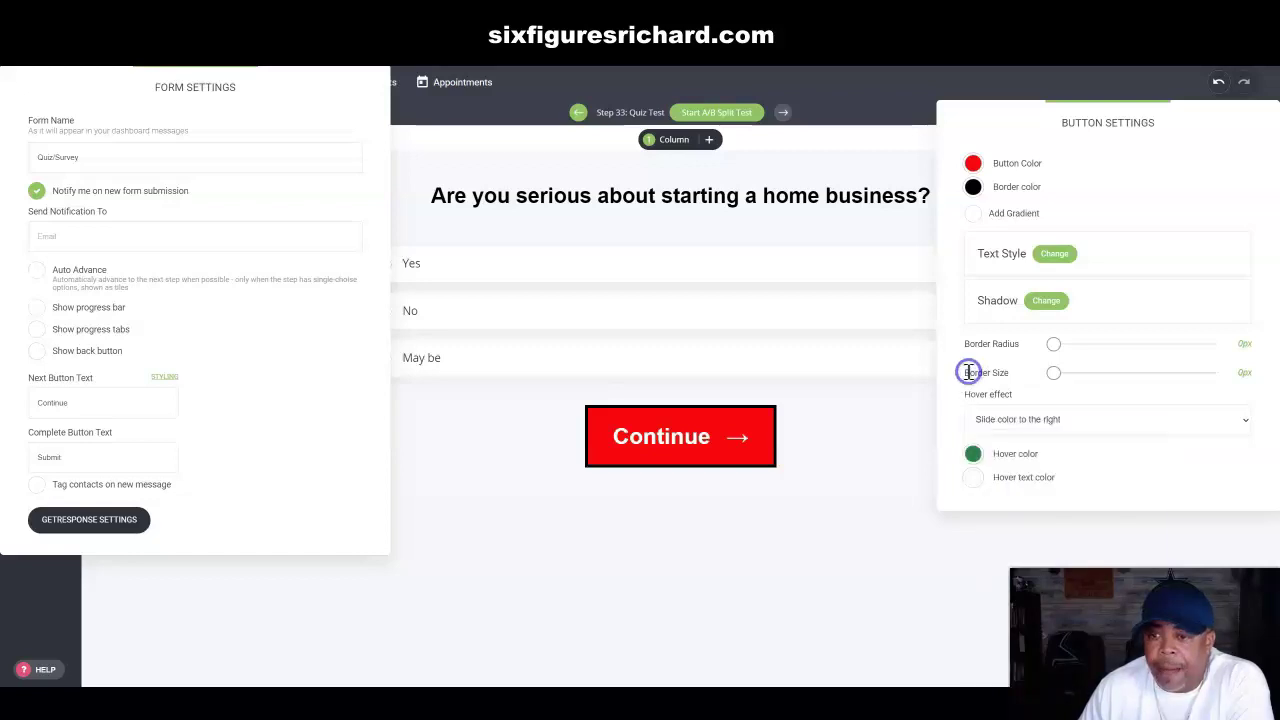
pyautogui.click(925, 147)
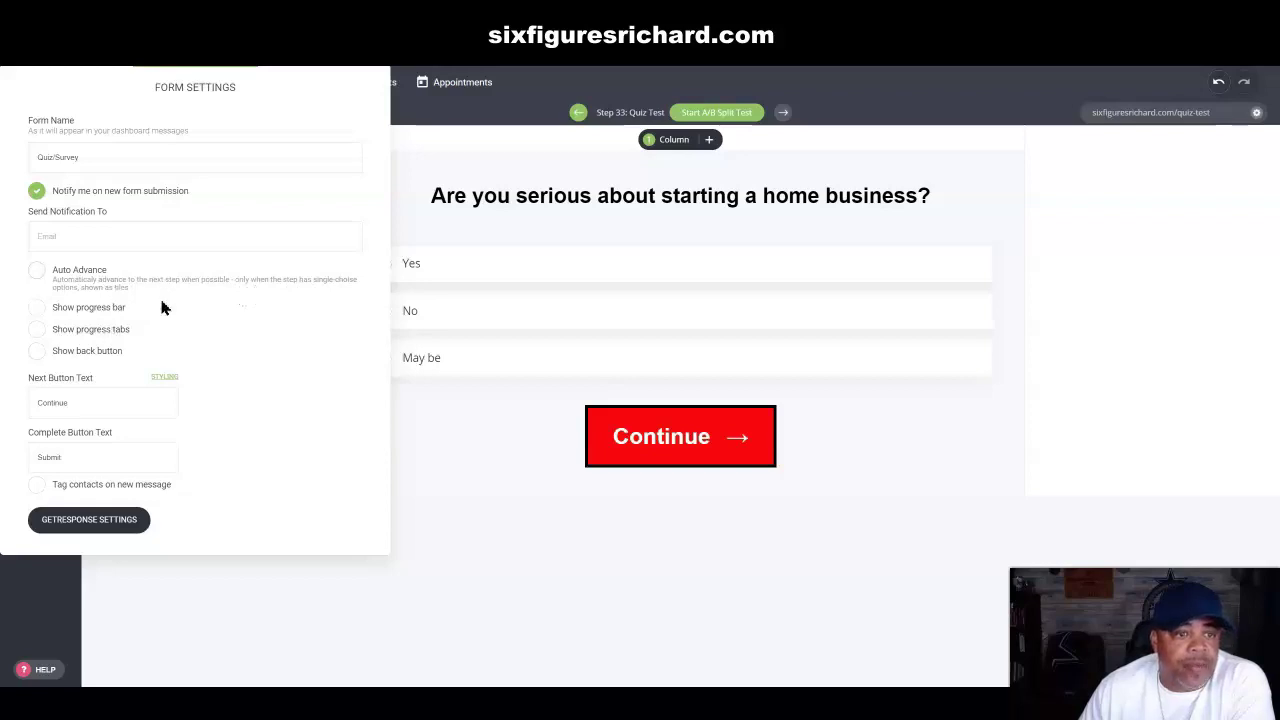
# Step: Save the quiz page, then view the score rule's thank-you message in Quiz Results and cancel unchanged
pyautogui.click(473, 489)
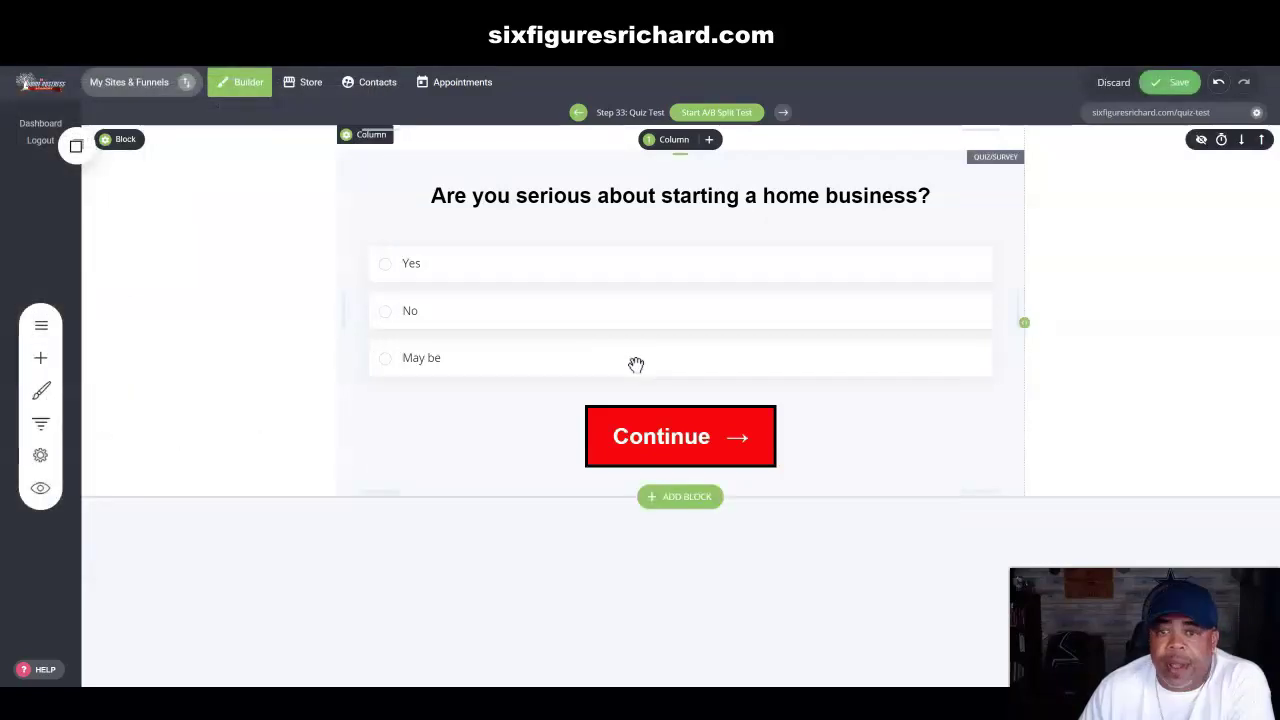
pyautogui.click(1165, 82)
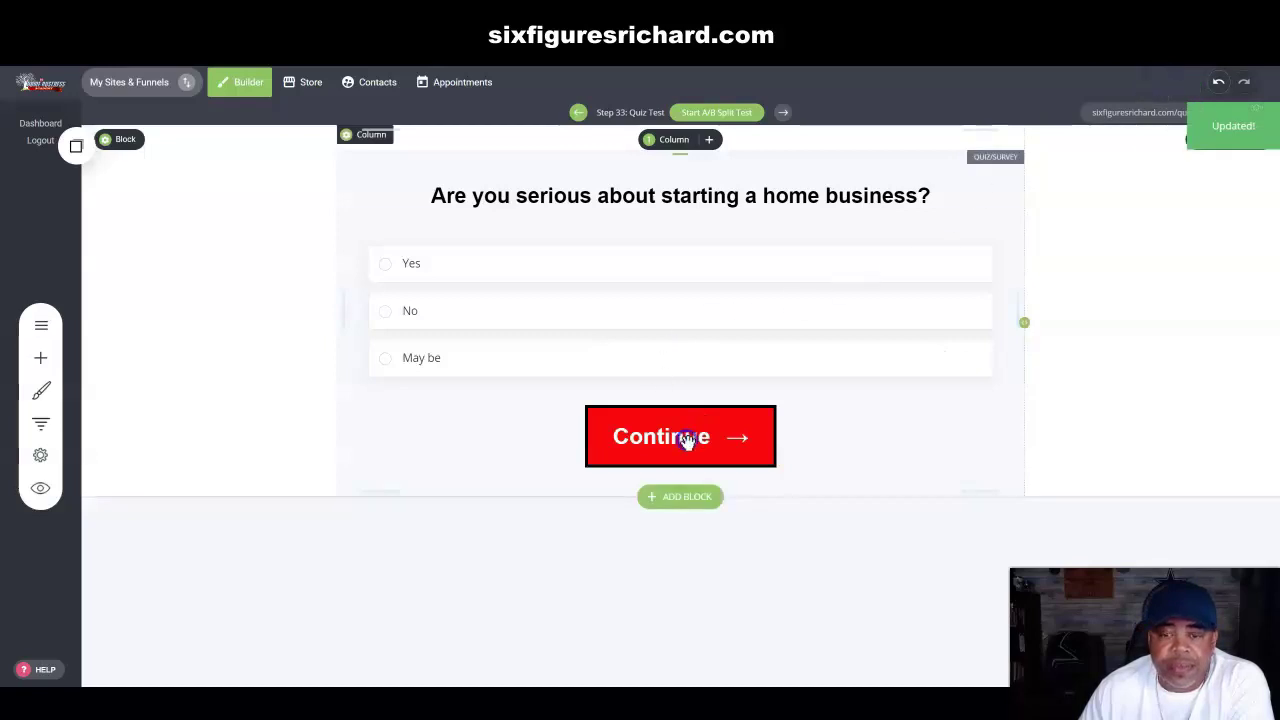
pyautogui.click(617, 365)
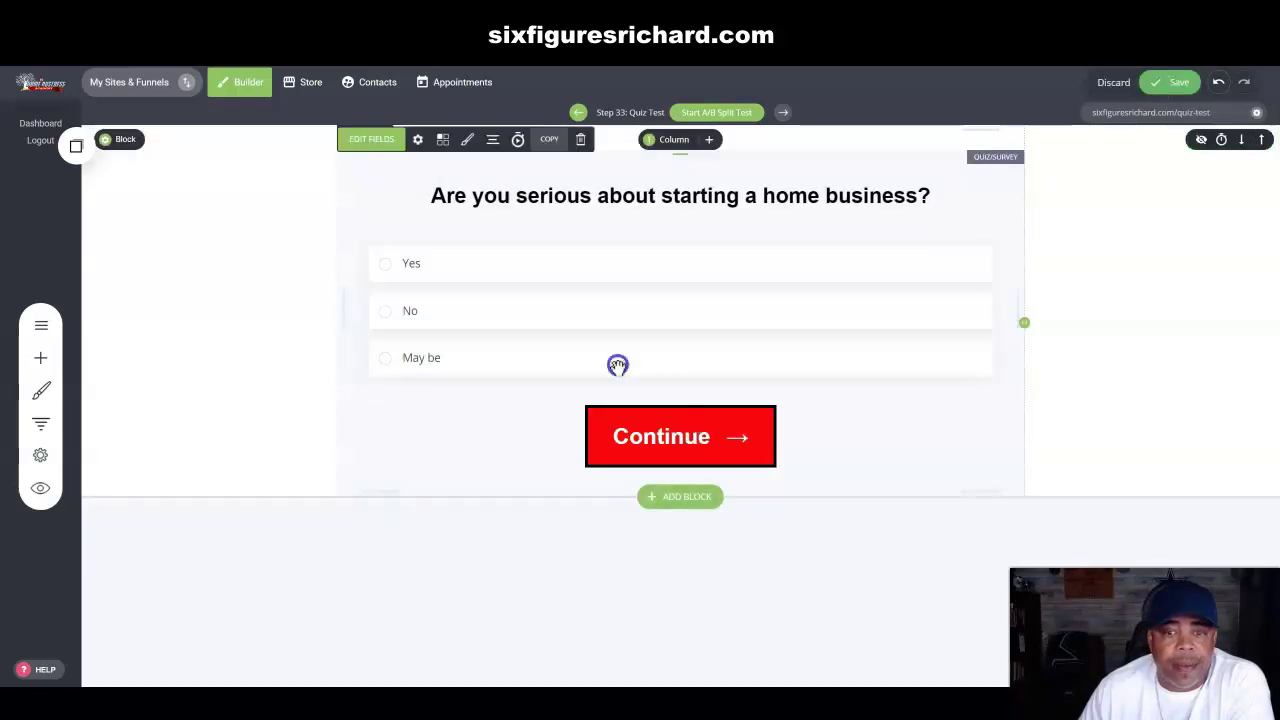
pyautogui.click(443, 141)
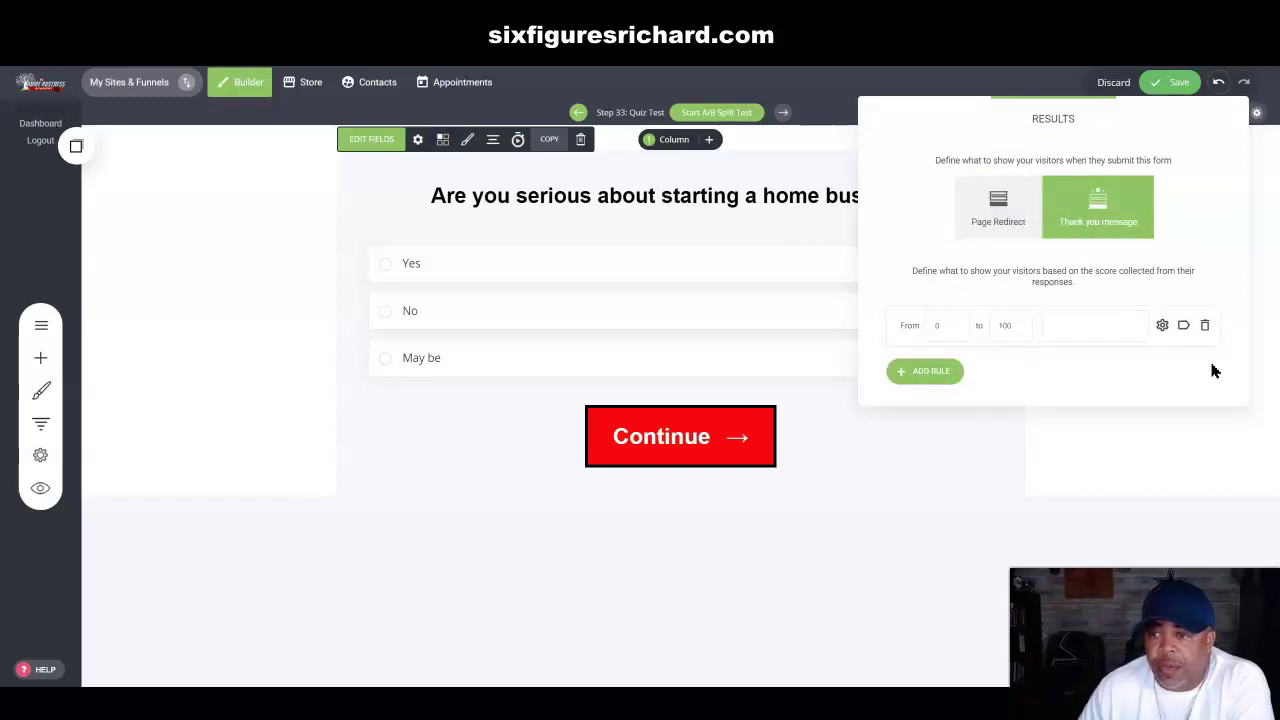
pyautogui.click(1162, 325)
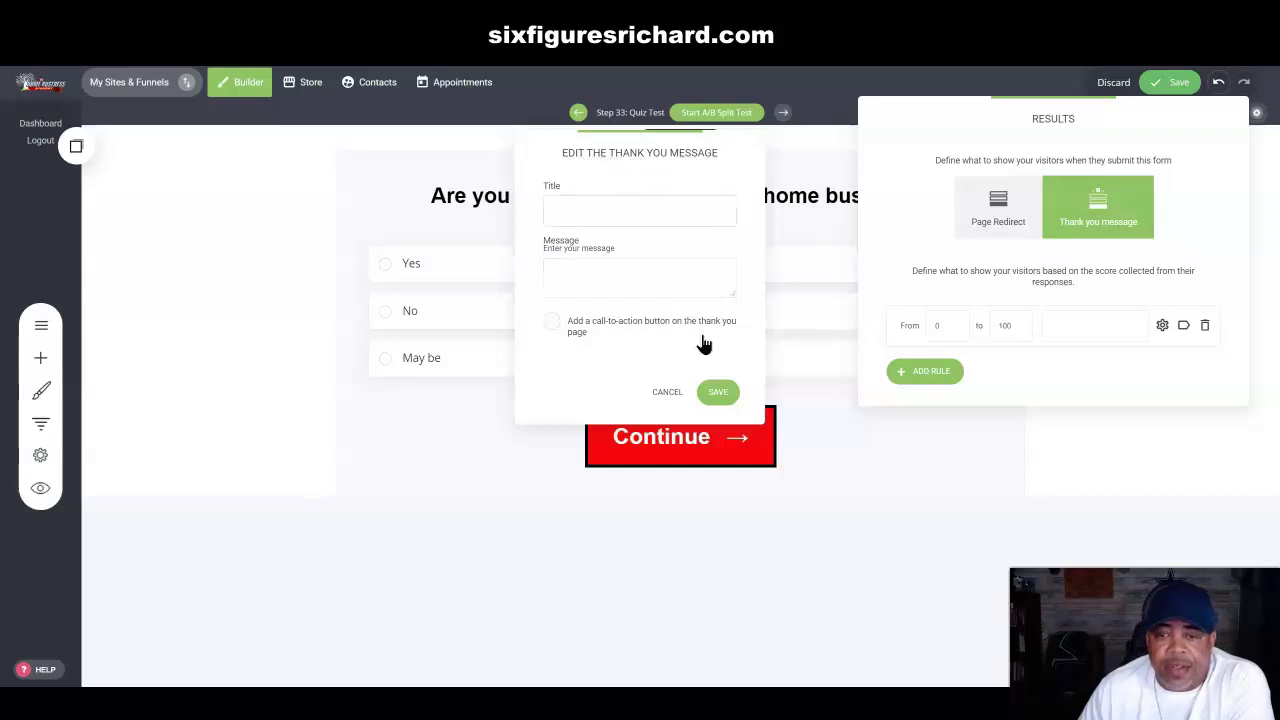
pyautogui.click(665, 391)
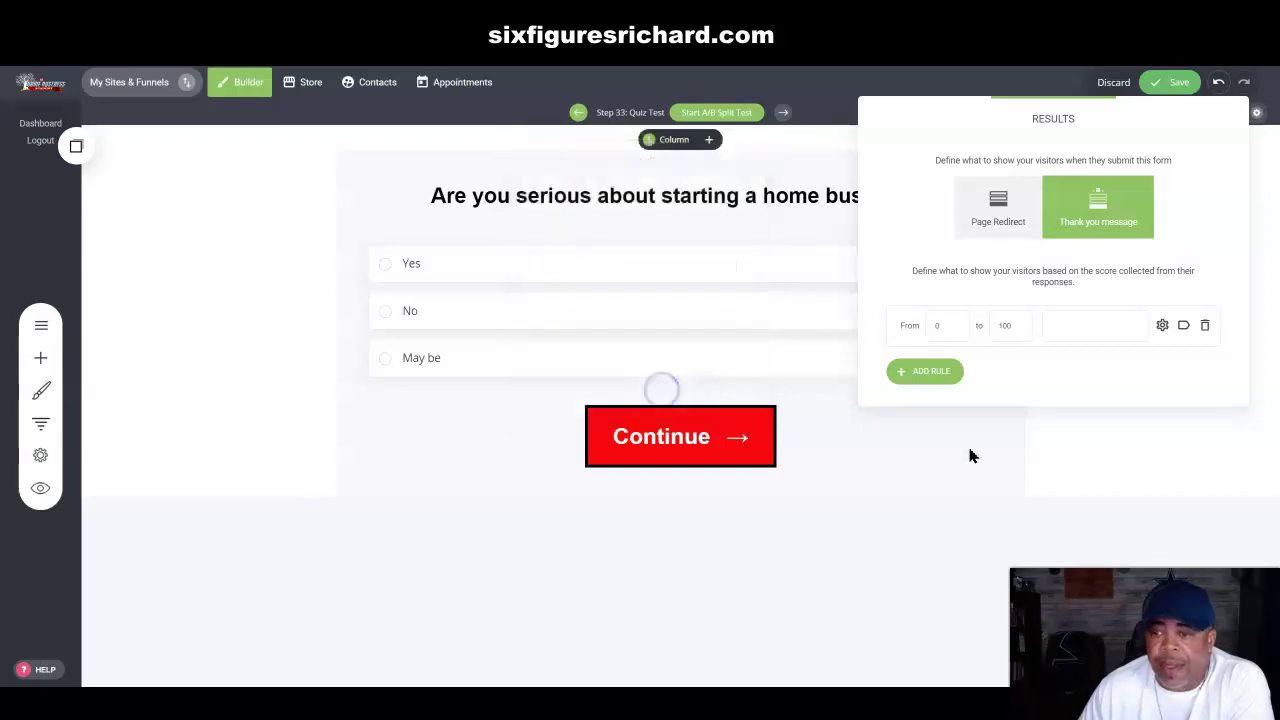
pyautogui.click(1270, 170)
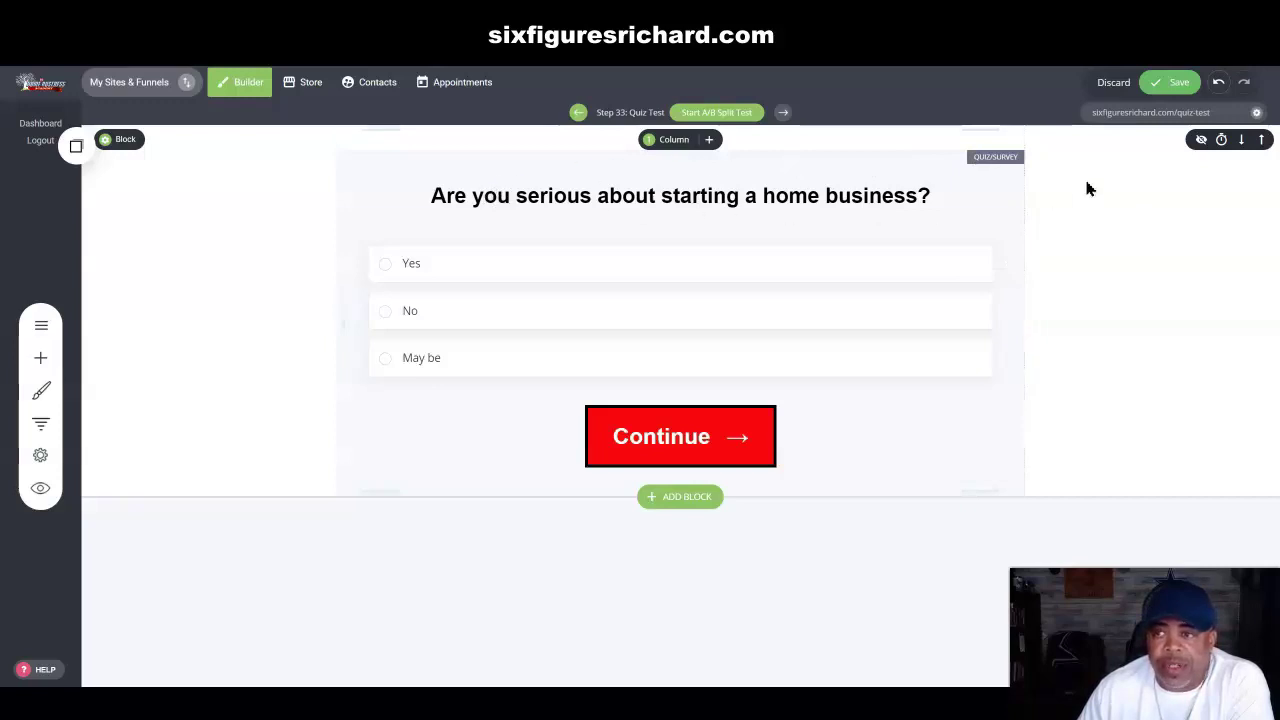
# Step: Save again and open Form Styling, briefly checking the Heading and Labels and Fields sections
pyautogui.click(1172, 82)
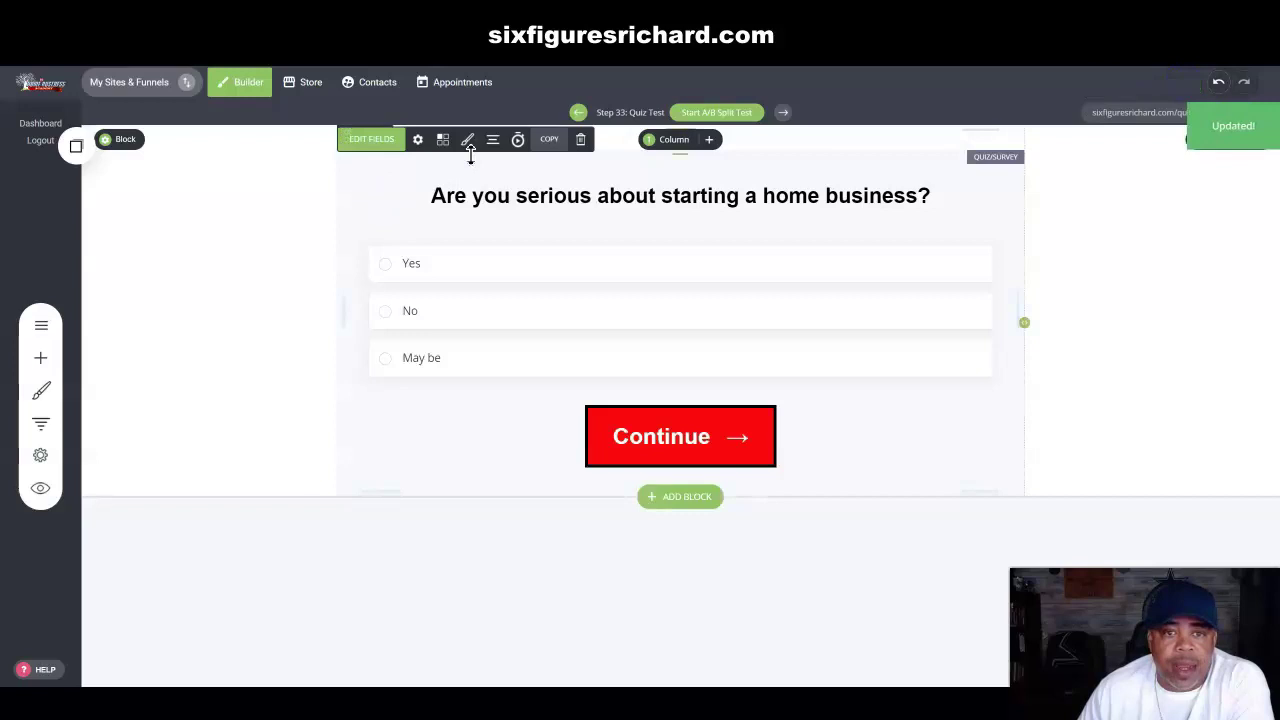
pyautogui.click(467, 140)
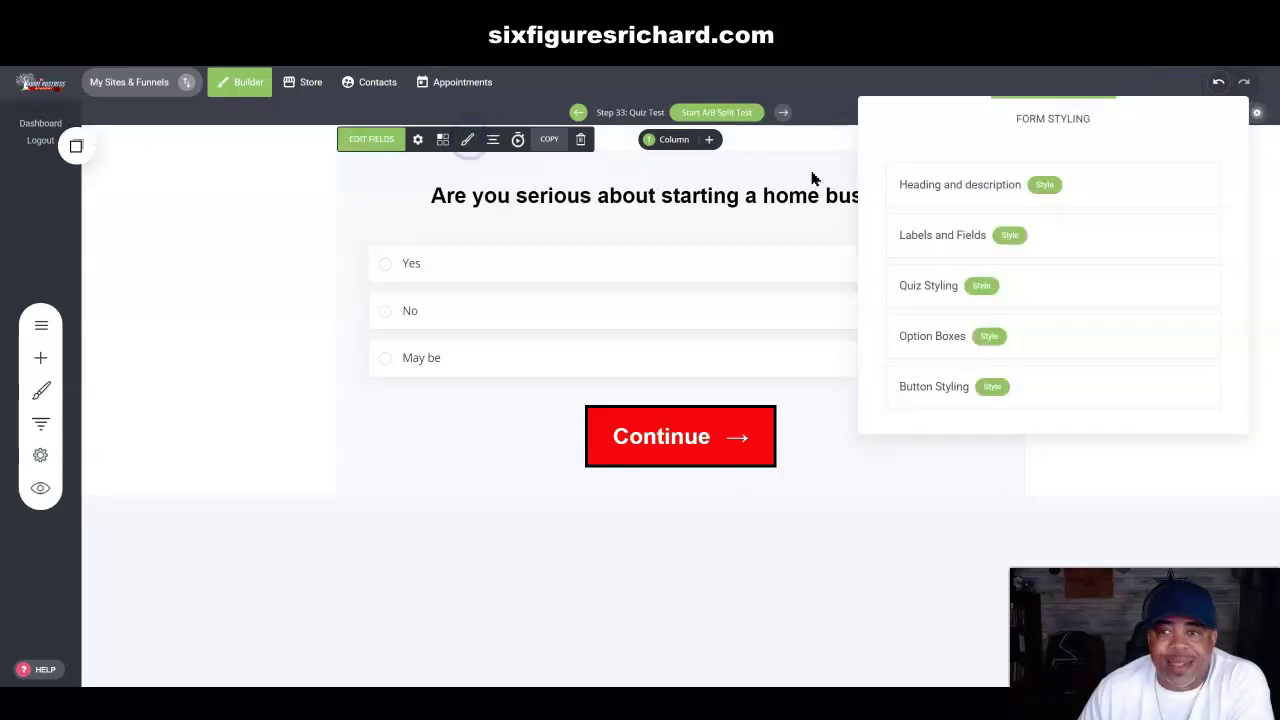
pyautogui.moveTo(1003, 119); pyautogui.dragTo(54, 77)
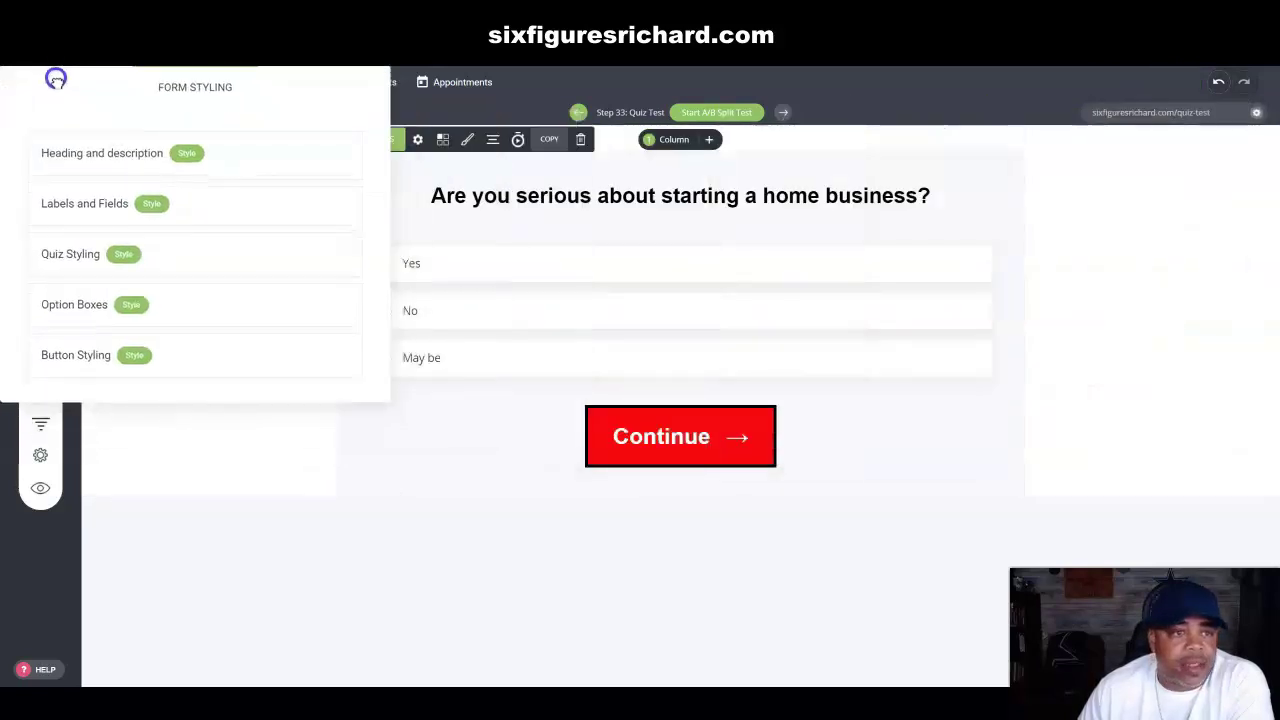
pyautogui.click(185, 153)
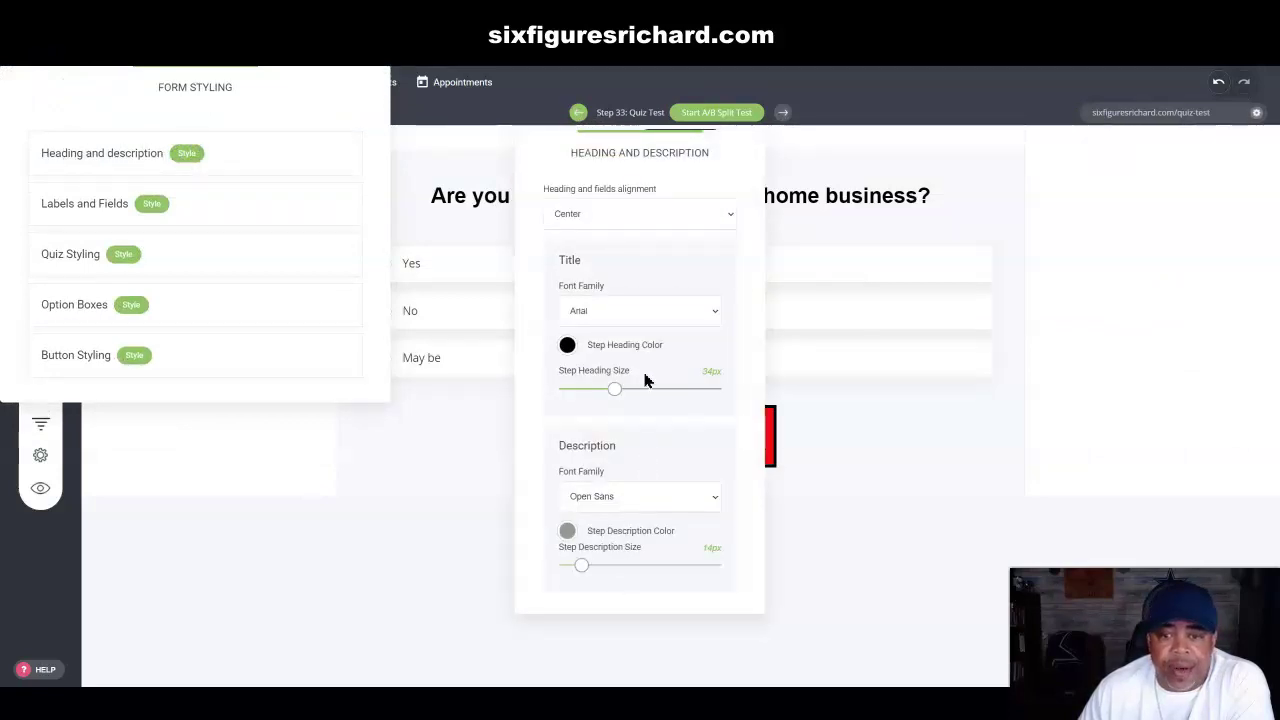
pyautogui.click(226, 157)
pyautogui.click(151, 206)
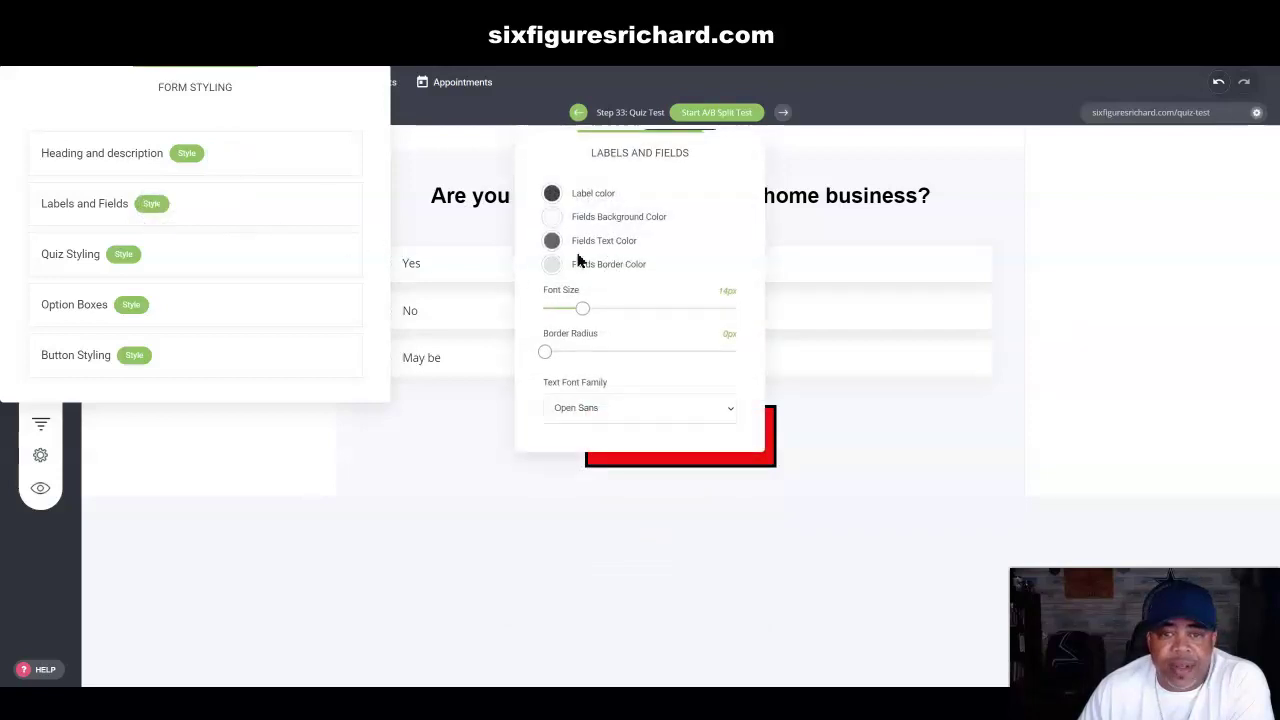
pyautogui.moveTo(642, 168); pyautogui.dragTo(1166, 78)
pyautogui.click(291, 197)
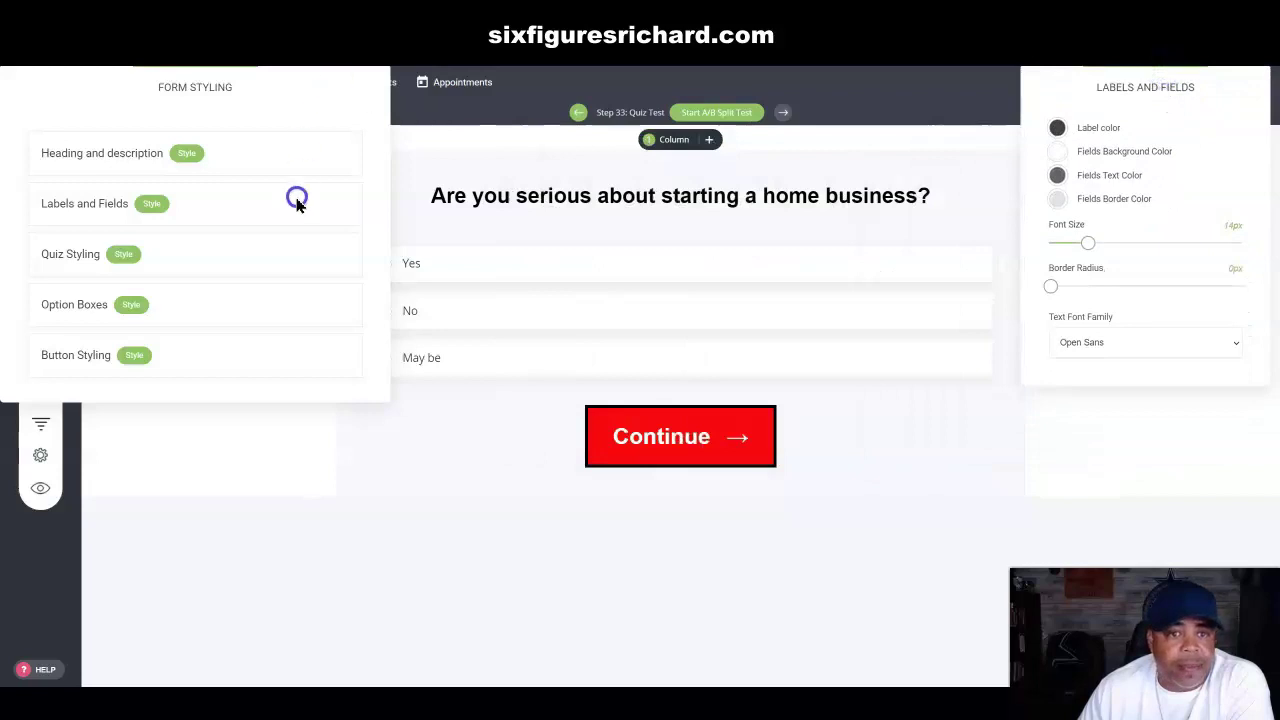
pyautogui.click(282, 280)
pyautogui.moveTo(283, 80); pyautogui.dragTo(240, 362)
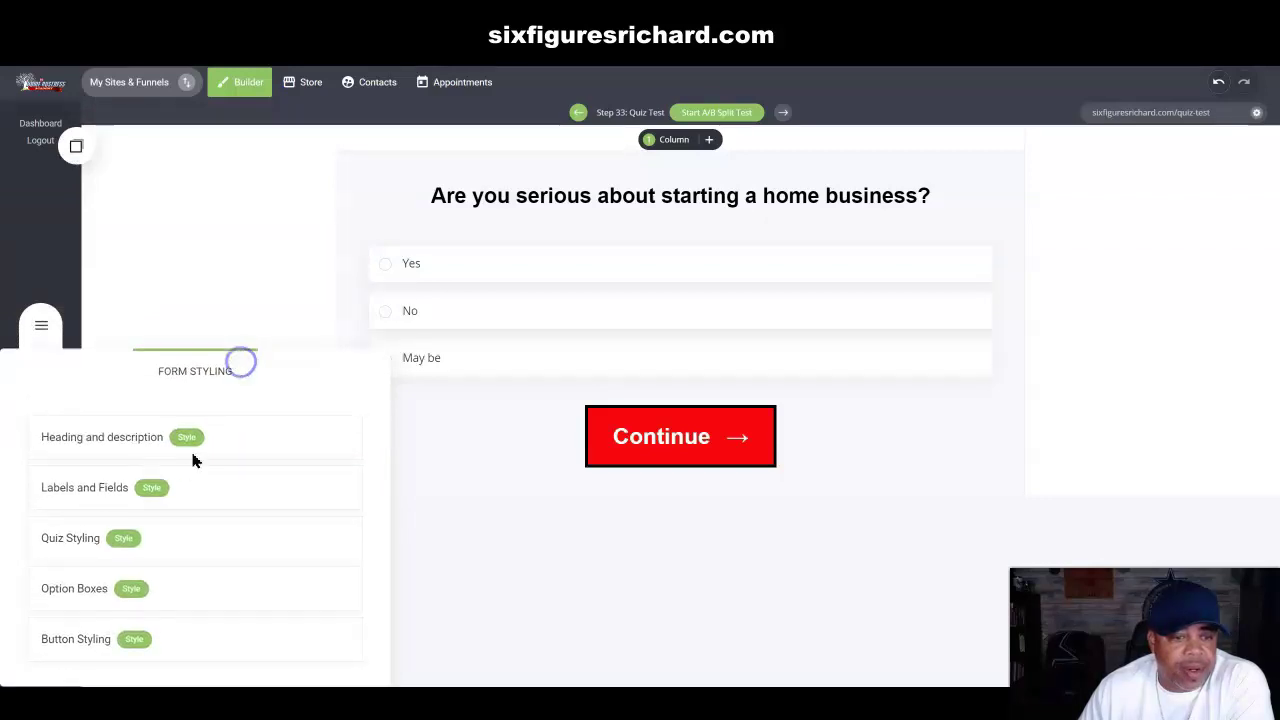
# Step: Set the quiz label colour to black at slightly lower opacity
pyautogui.click(157, 490)
pyautogui.moveTo(723, 158); pyautogui.dragTo(1250, 136)
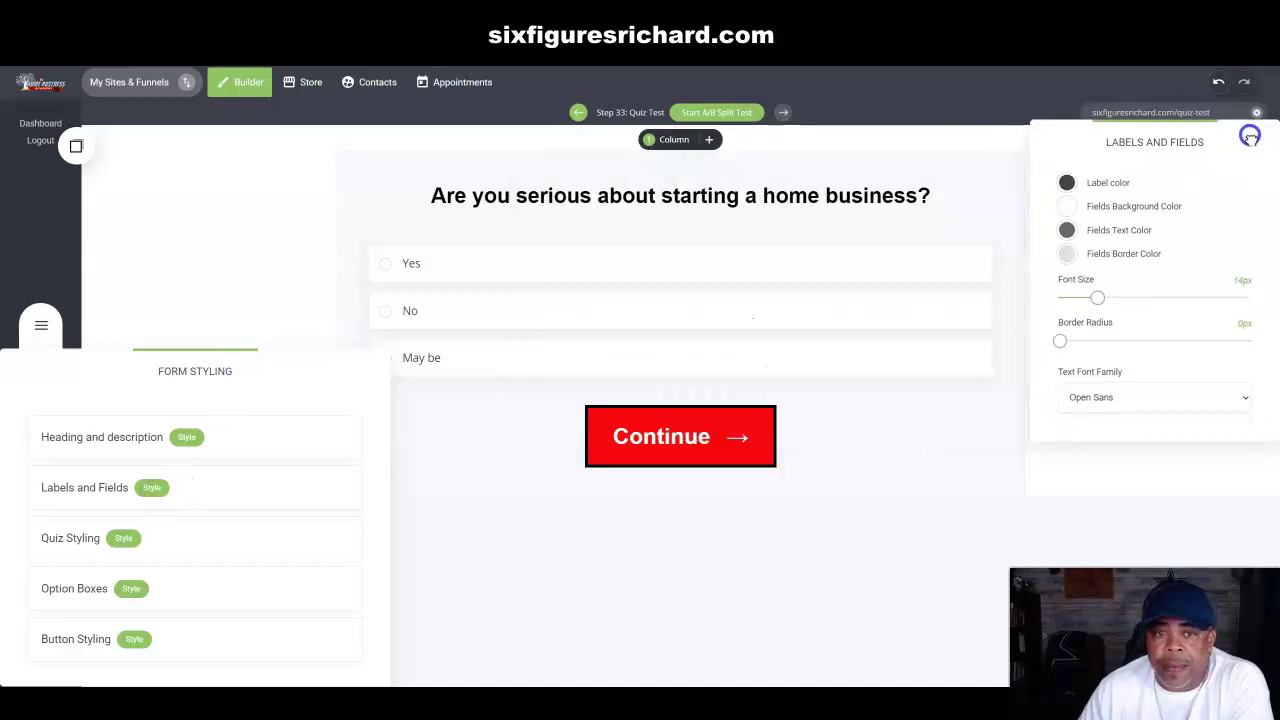
pyautogui.click(1069, 185)
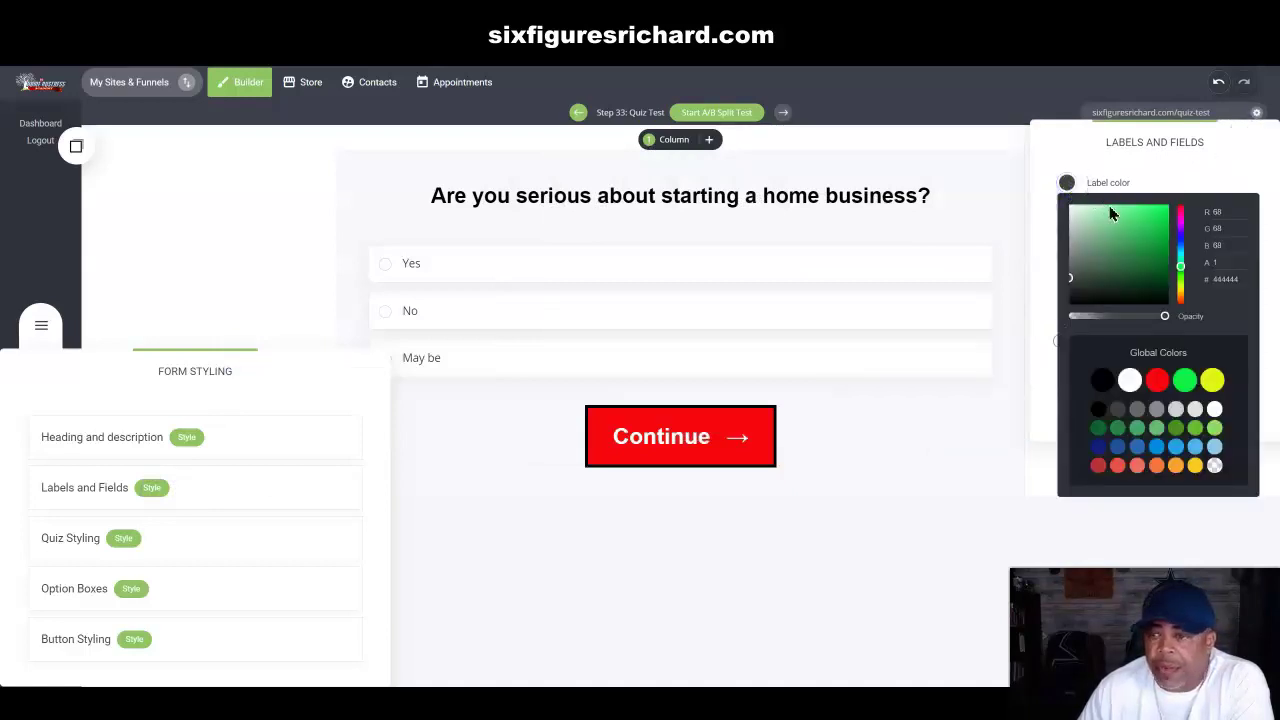
pyautogui.click(1102, 382)
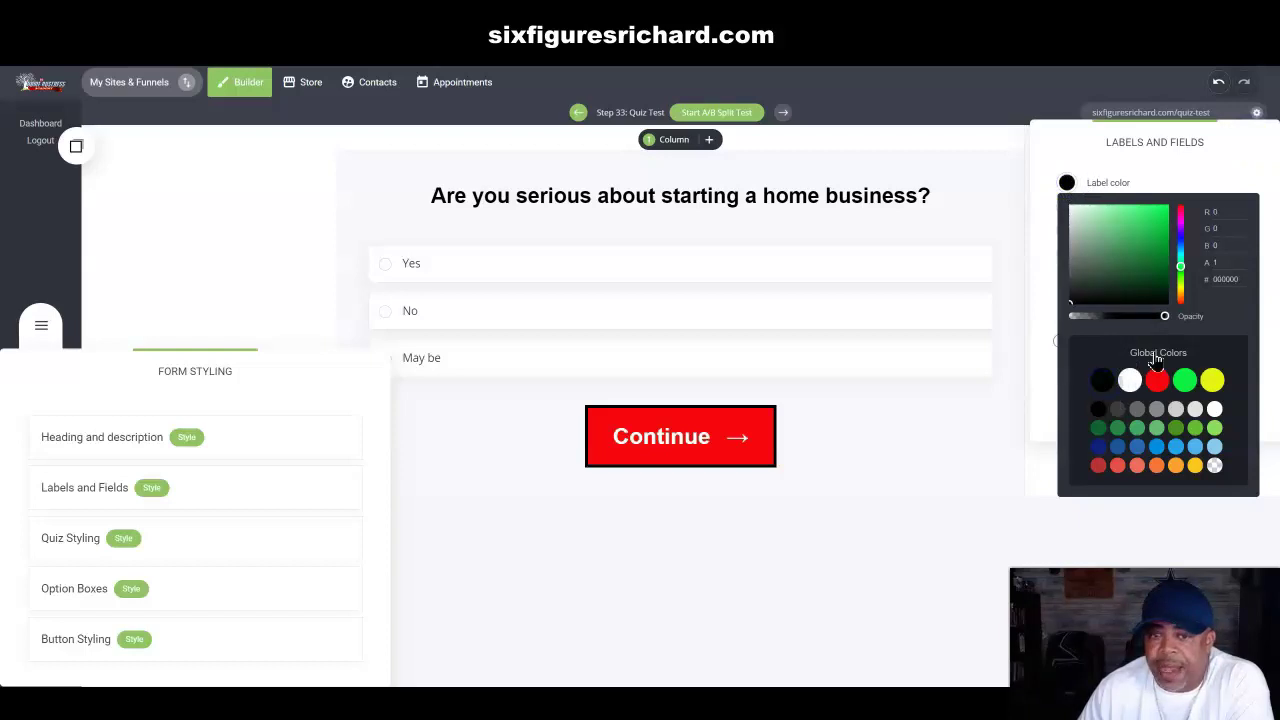
pyautogui.moveTo(1163, 322); pyautogui.dragTo(1157, 320)
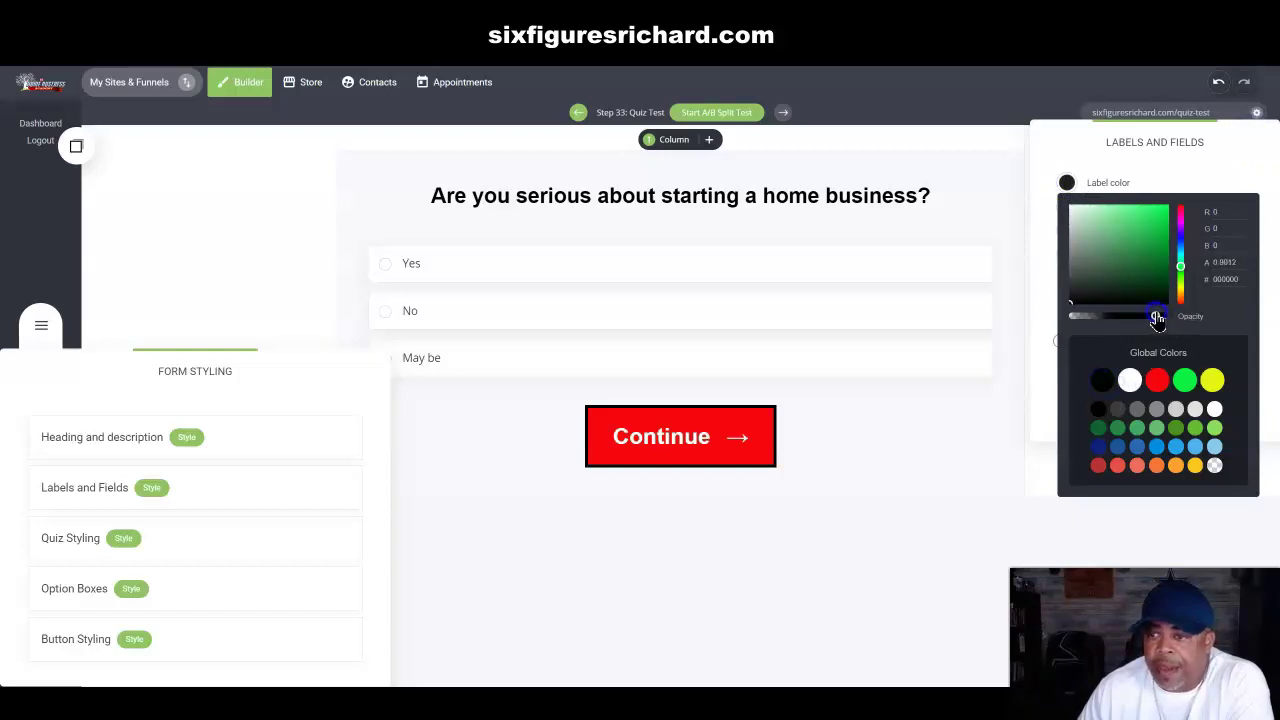
pyautogui.click(1182, 182)
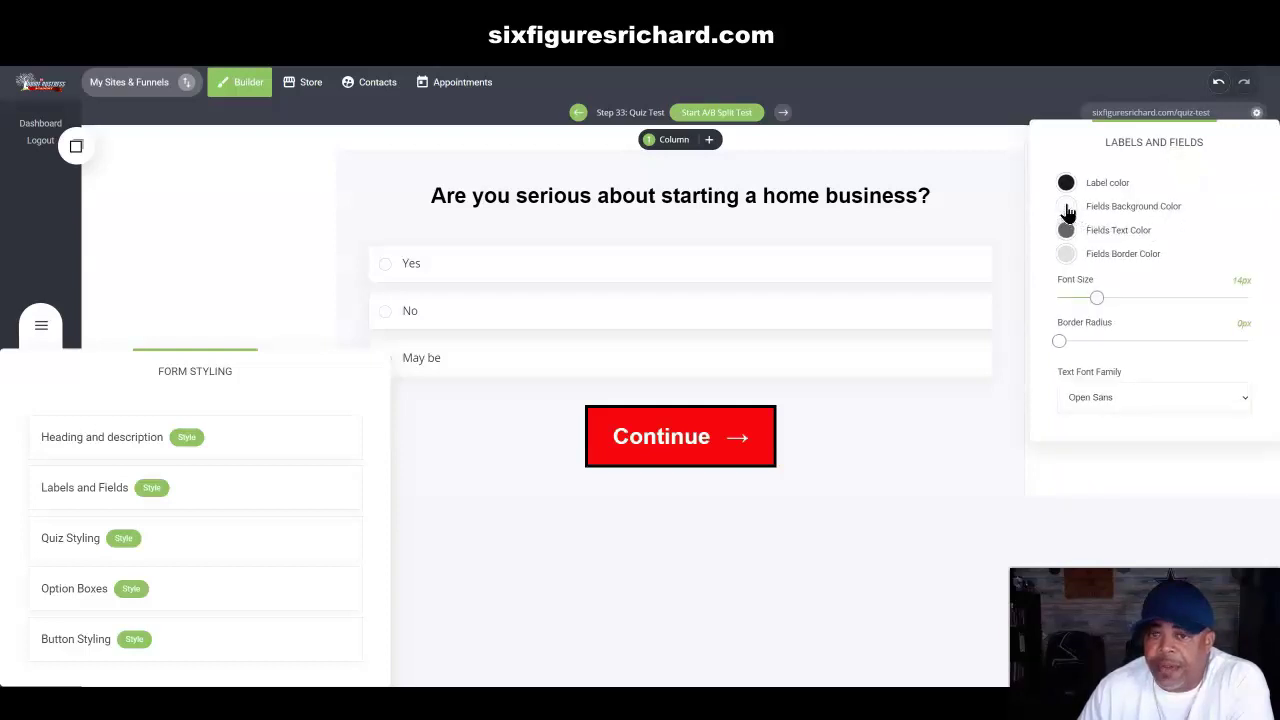
# Step: Give the answer fields a green (#239344) background, keeping 14px font size
pyautogui.click(1066, 207)
pyautogui.click(1144, 270)
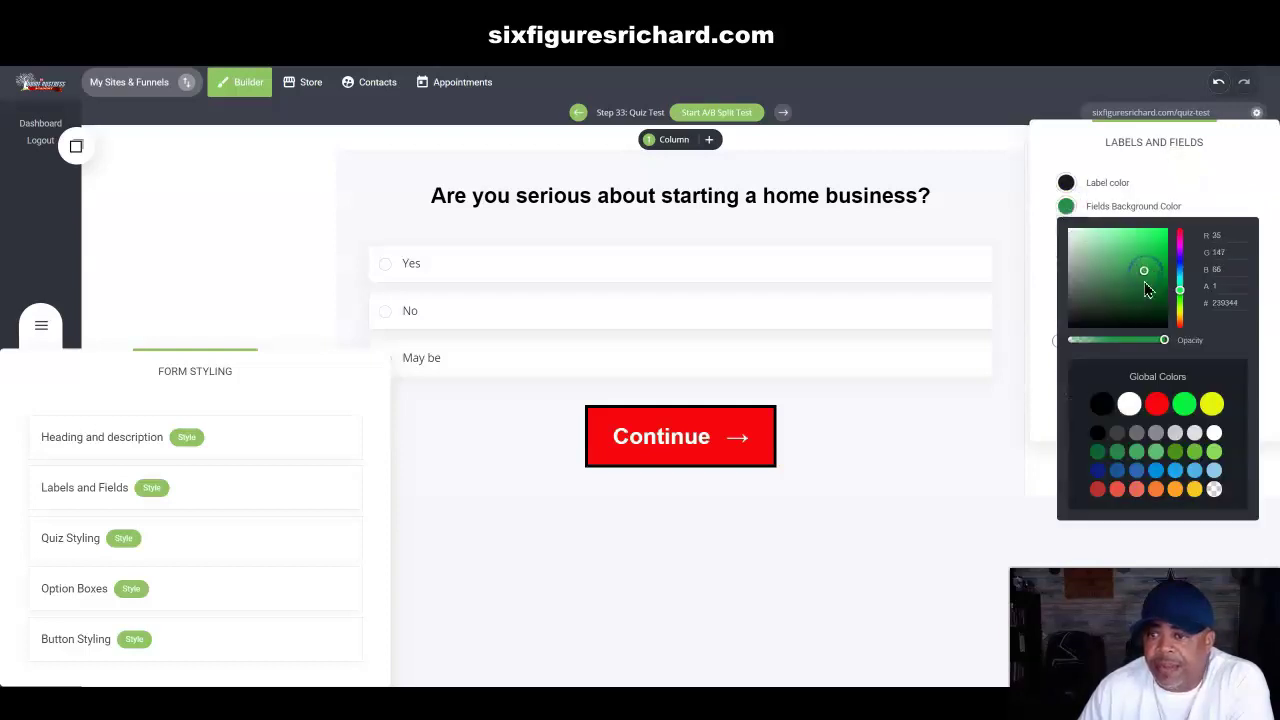
pyautogui.moveTo(1165, 343); pyautogui.dragTo(1186, 345)
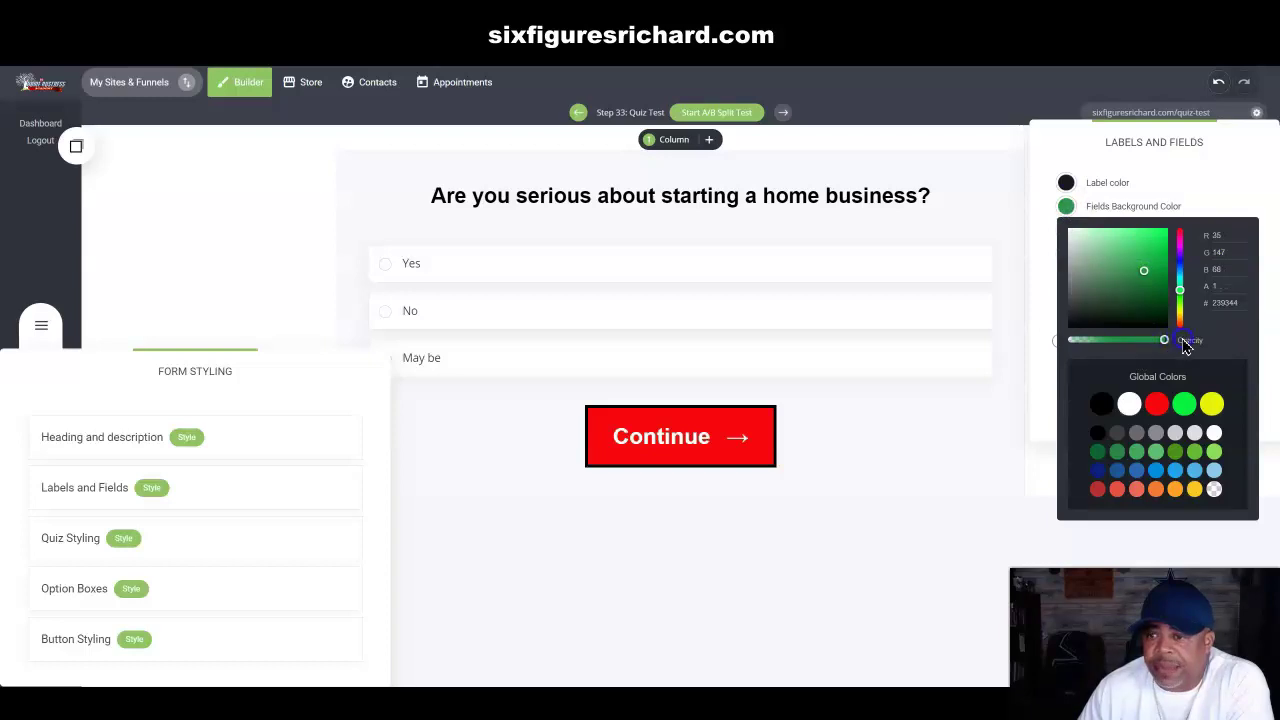
pyautogui.click(1174, 185)
pyautogui.moveTo(1094, 300); pyautogui.dragTo(1098, 297)
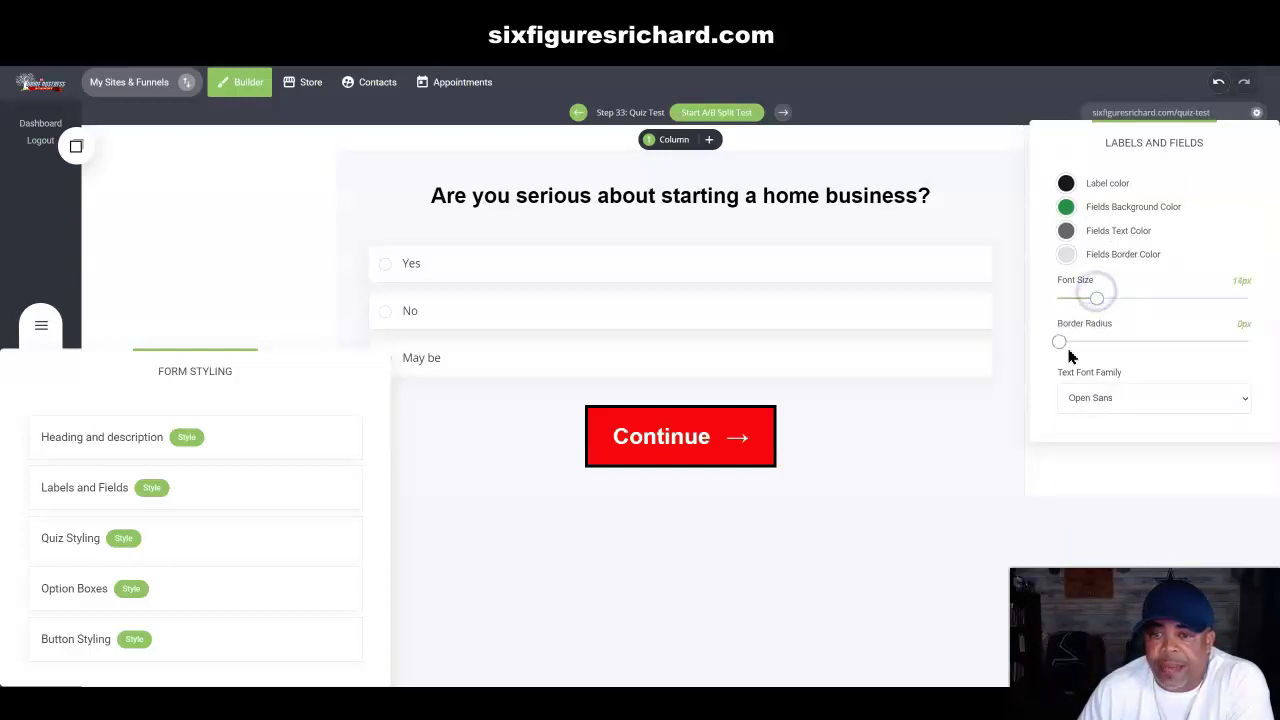
pyautogui.click(1001, 296)
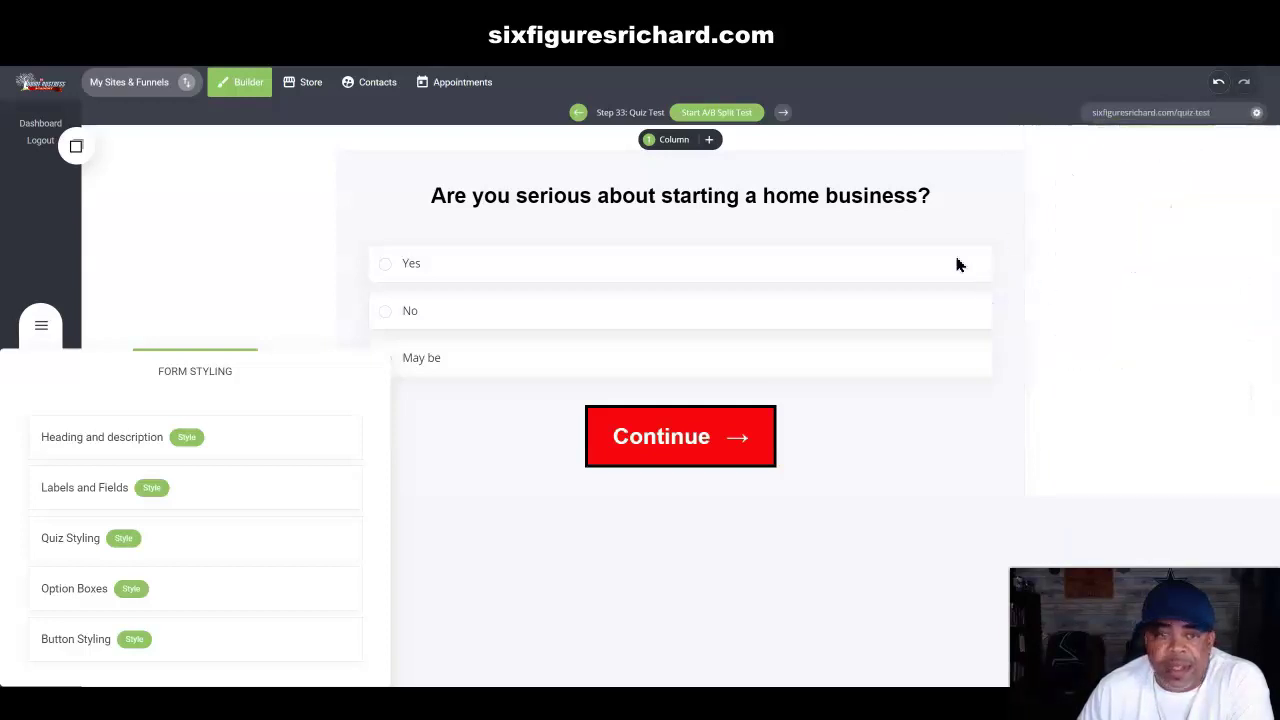
# Step: Set the quiz background to white after trying green, yellow and black
pyautogui.click(123, 538)
pyautogui.moveTo(715, 157); pyautogui.dragTo(1238, 151)
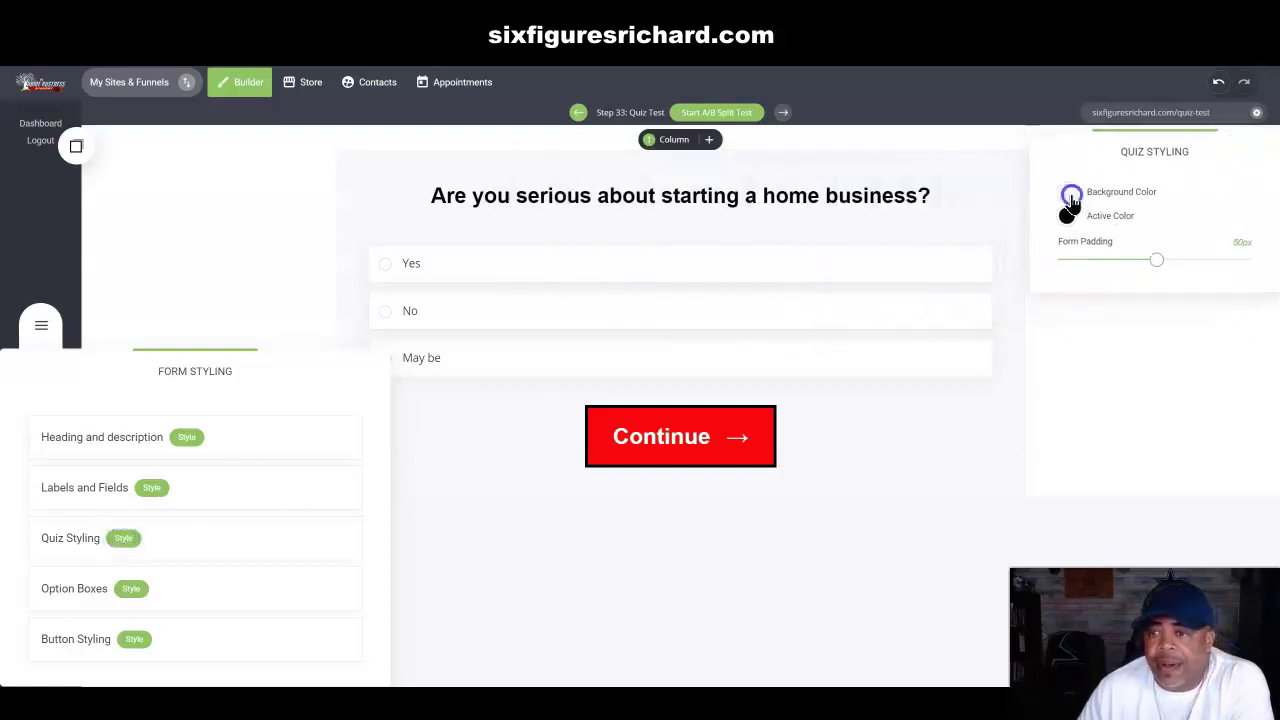
pyautogui.click(1069, 195)
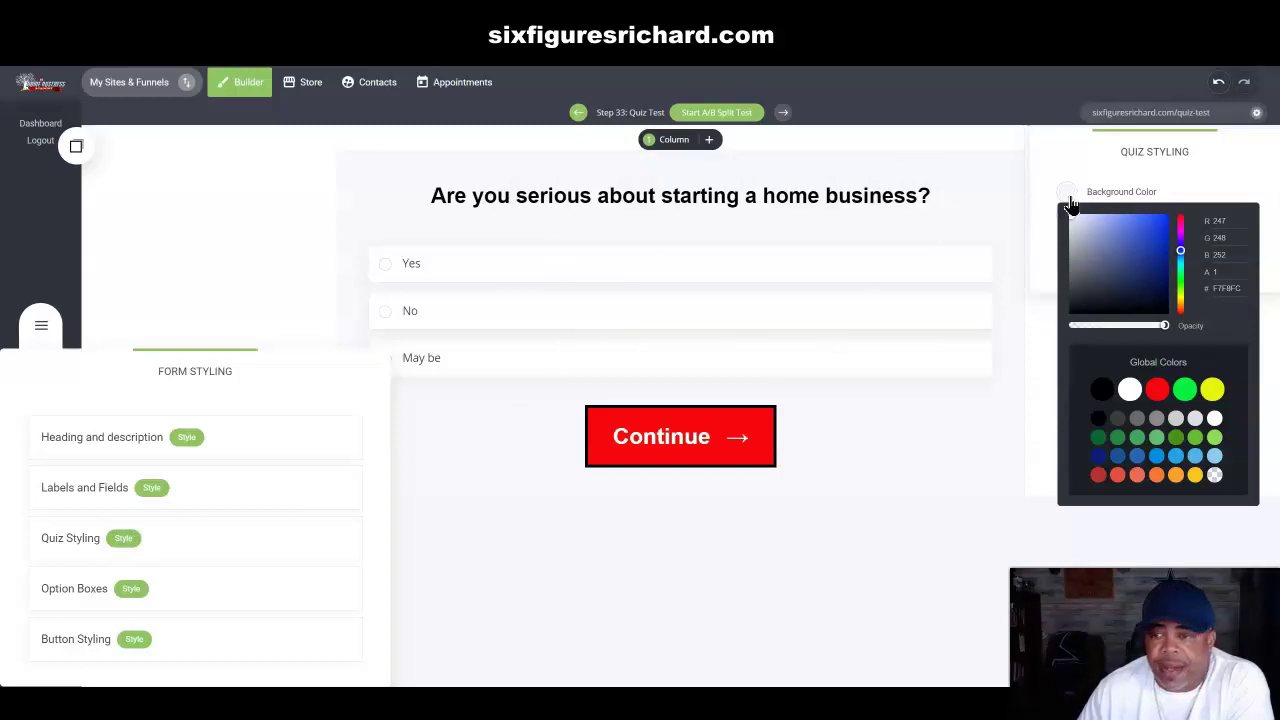
pyautogui.click(1139, 440)
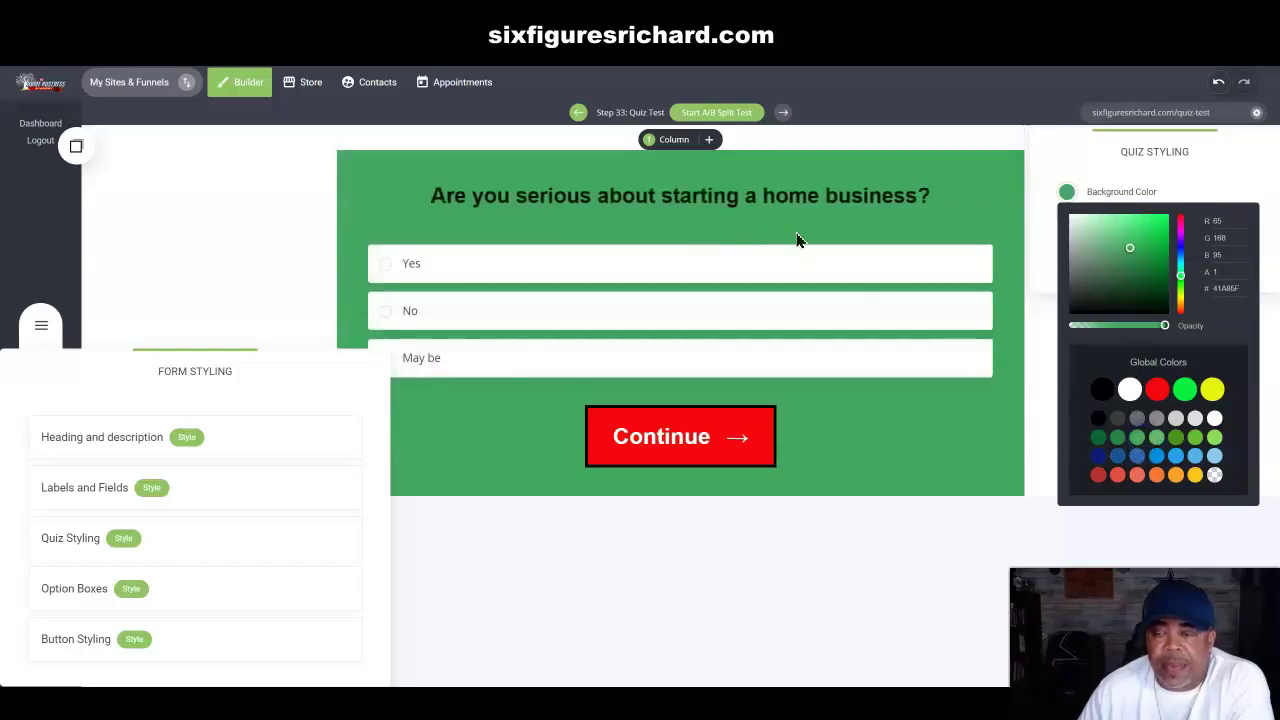
pyautogui.moveTo(1165, 328); pyautogui.dragTo(1183, 324)
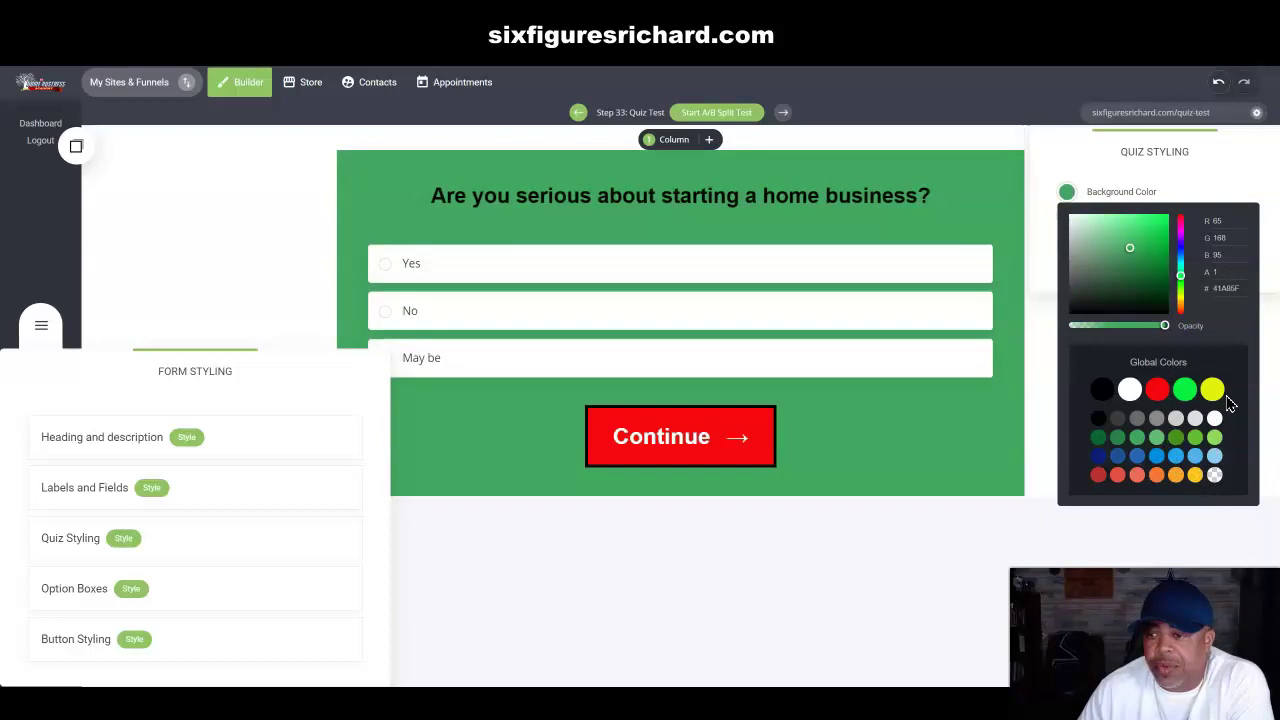
pyautogui.click(1213, 390)
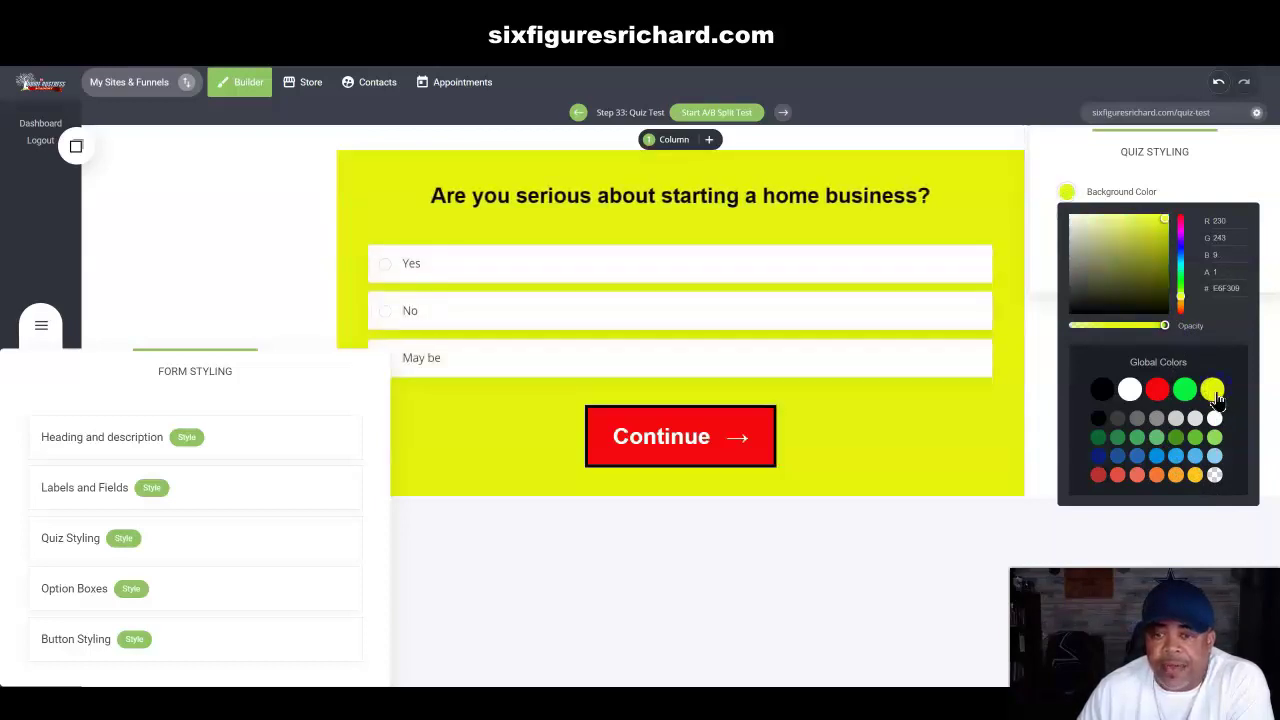
pyautogui.click(1101, 389)
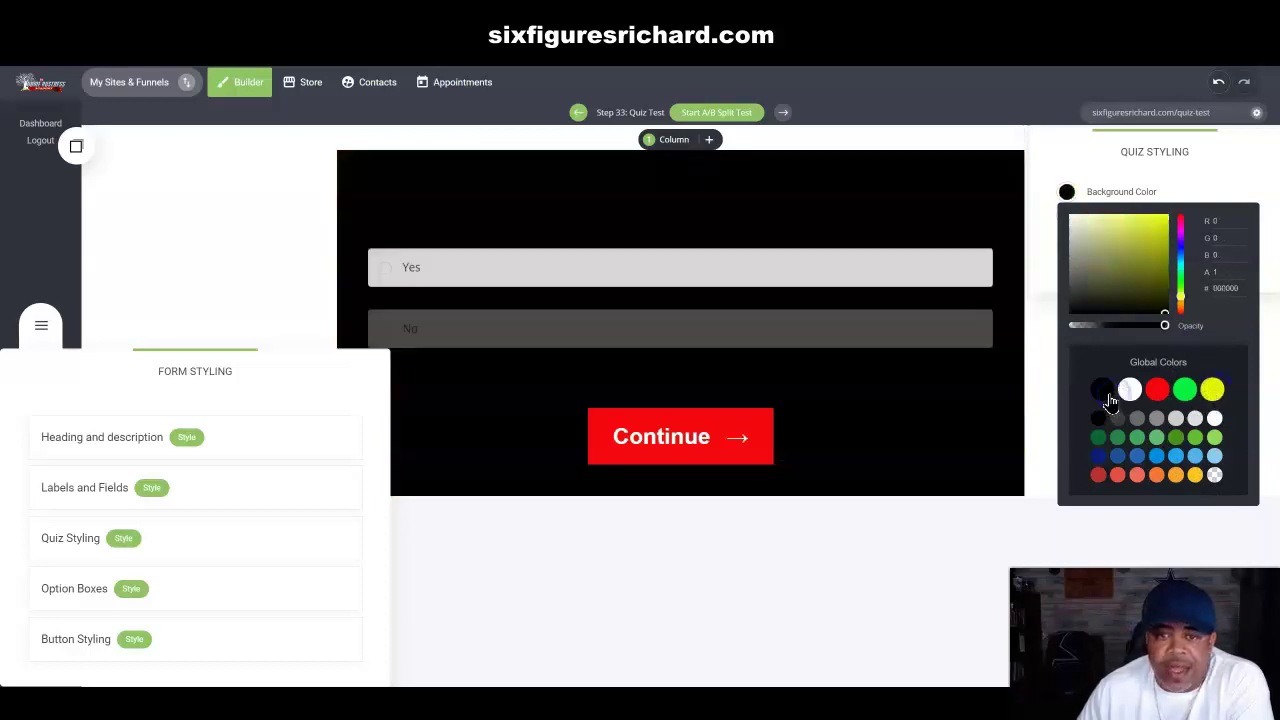
pyautogui.click(1128, 391)
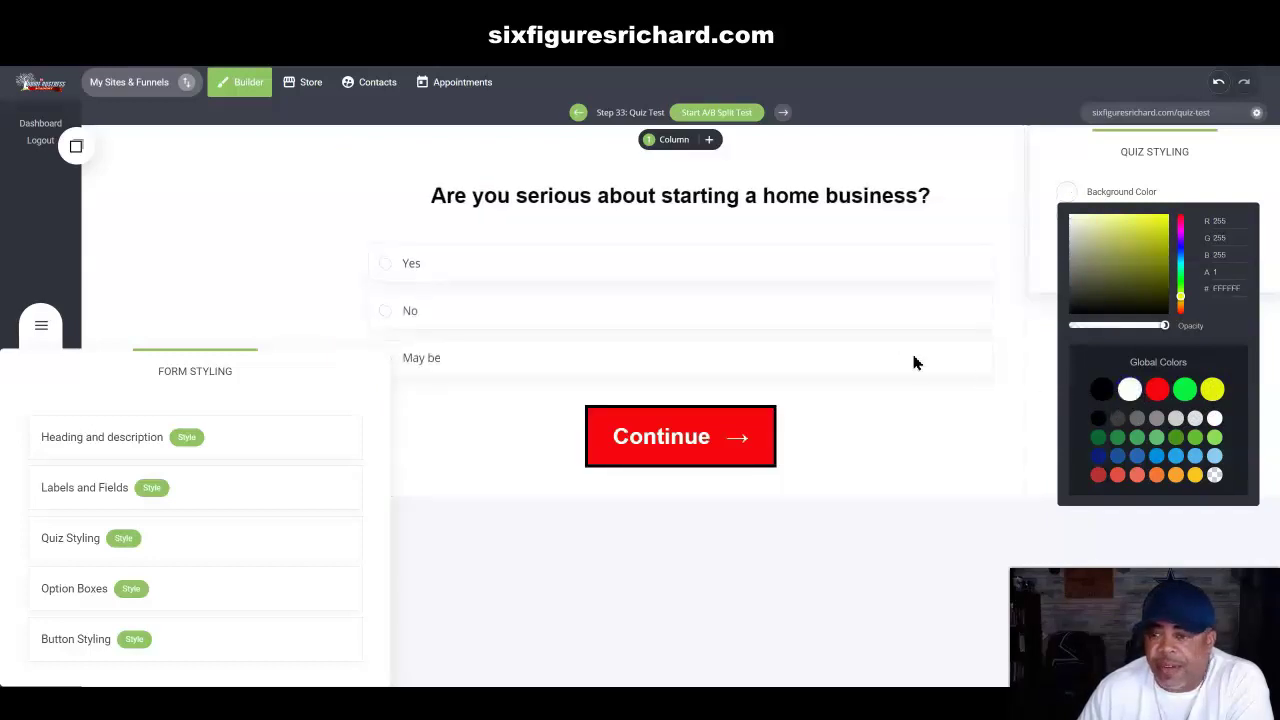
pyautogui.click(1096, 177)
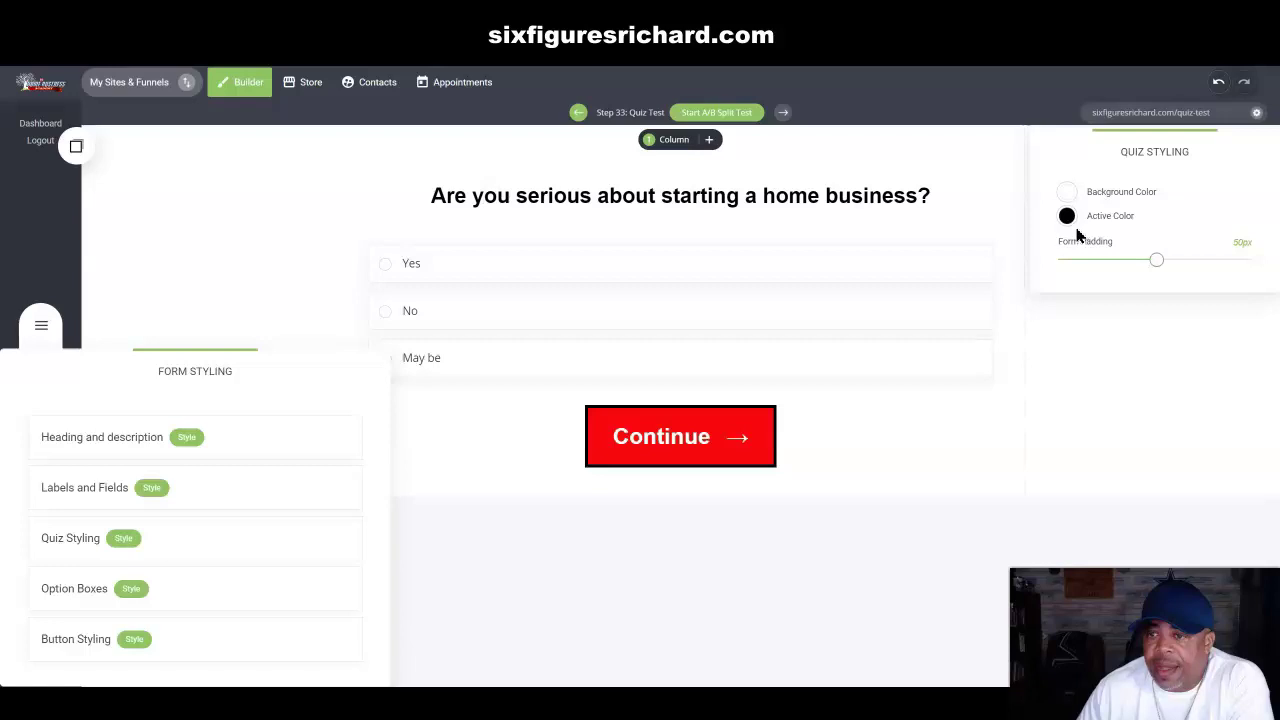
# Step: Keep the quiz active colour black at slightly lower opacity and reduce the form padding
pyautogui.click(1067, 217)
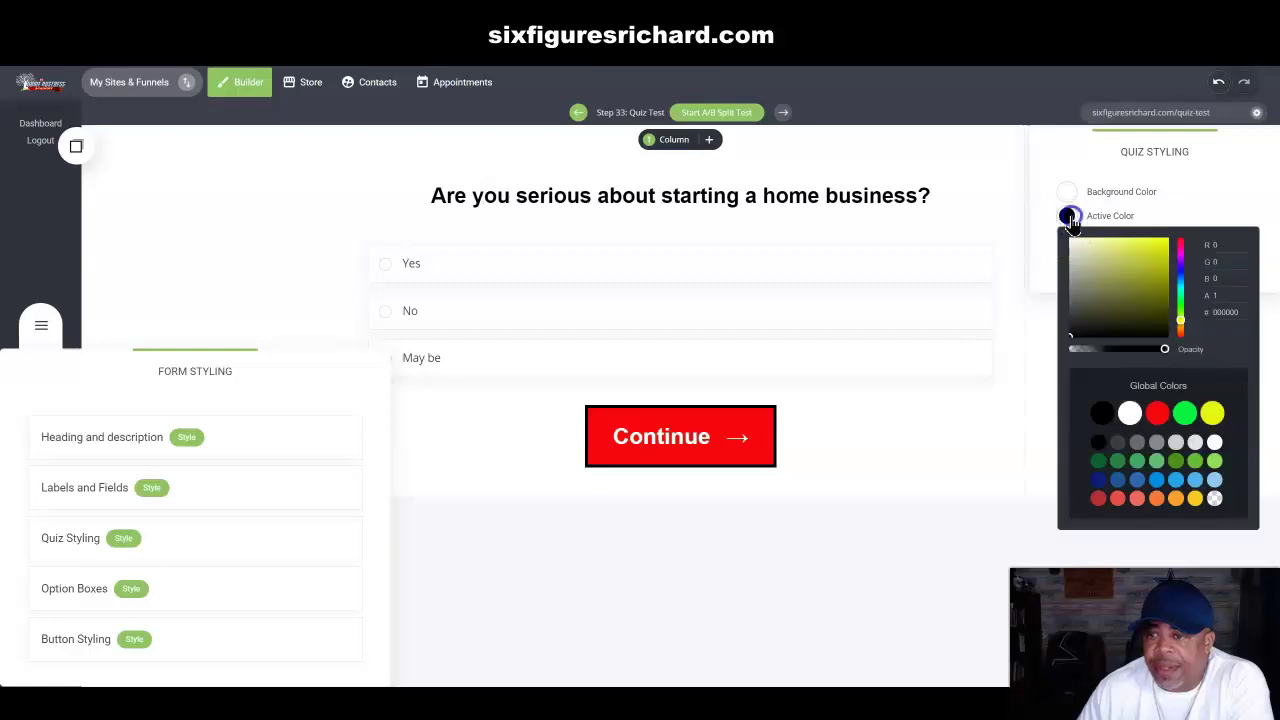
pyautogui.moveTo(1165, 355); pyautogui.dragTo(1167, 350)
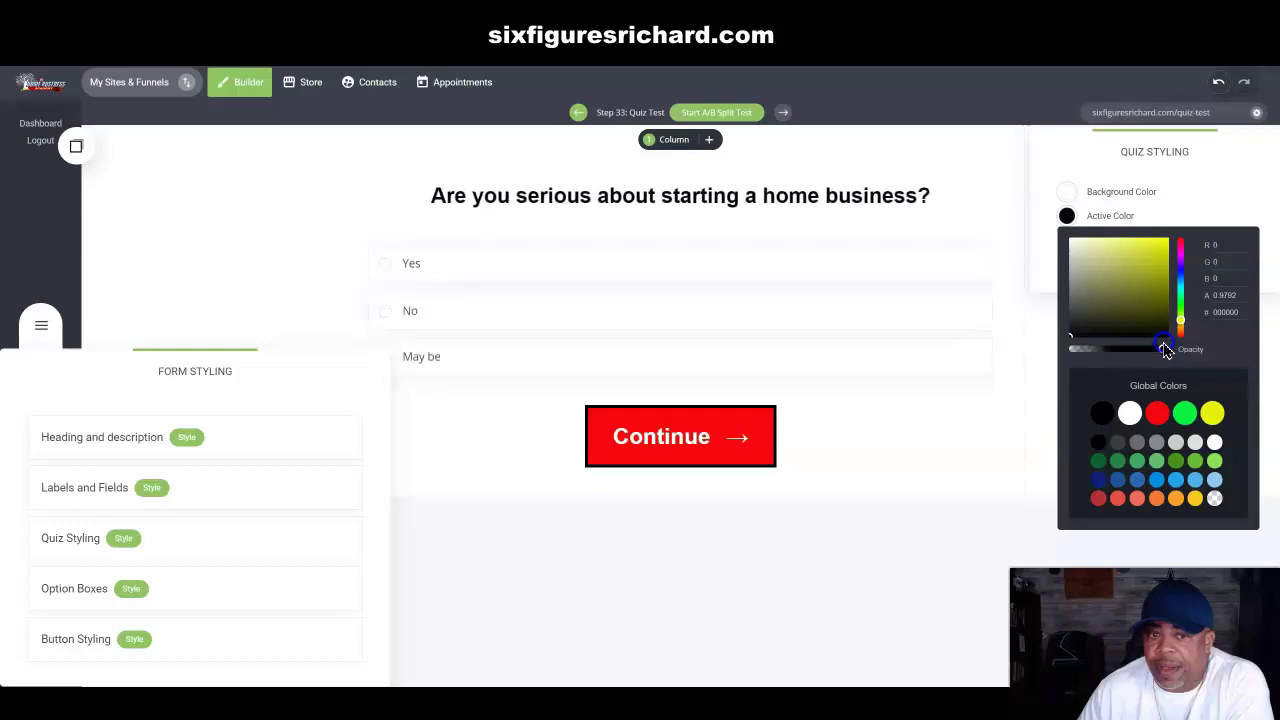
pyautogui.click(1170, 208)
pyautogui.moveTo(1157, 262); pyautogui.dragTo(1175, 263)
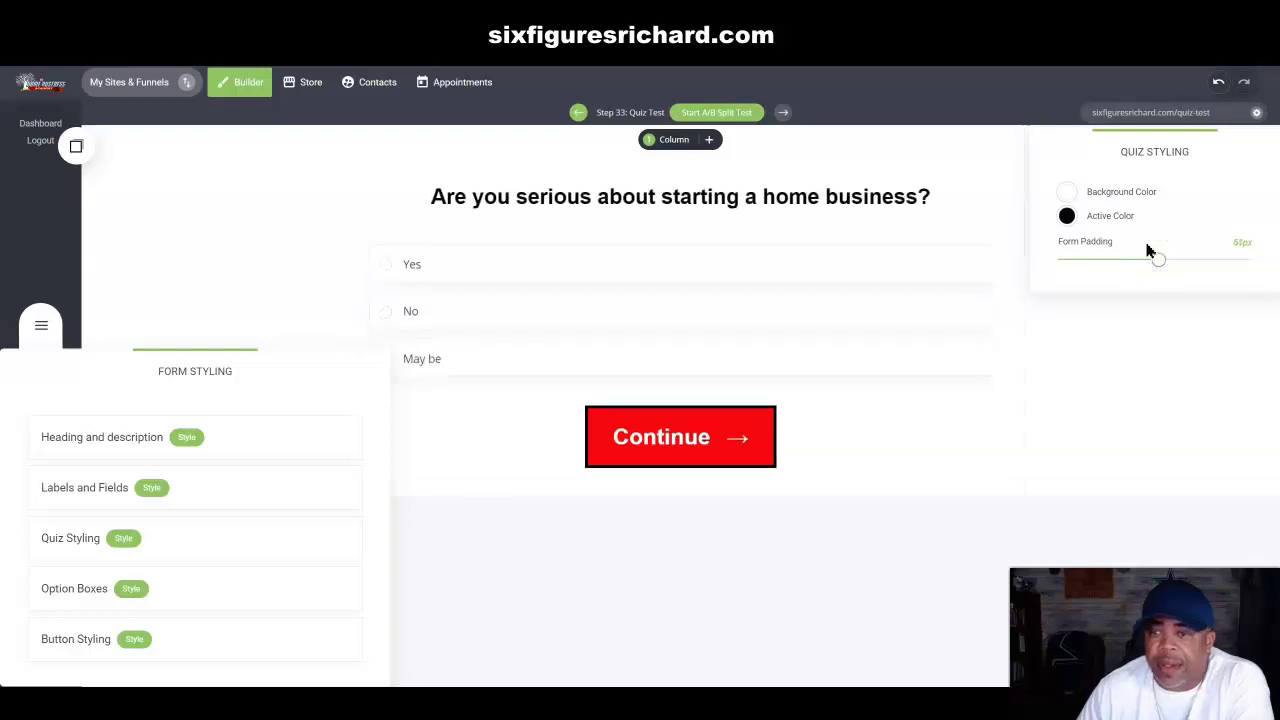
pyautogui.click(1118, 330)
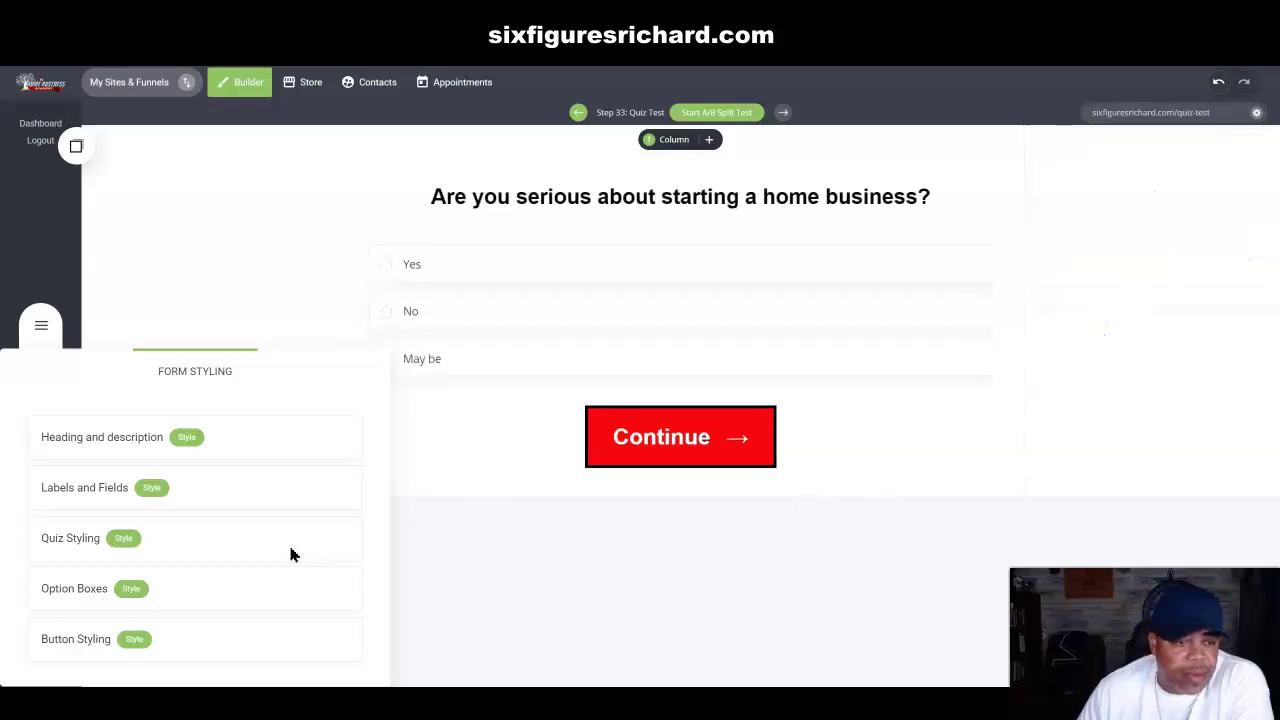
pyautogui.doubleClick(129, 588)
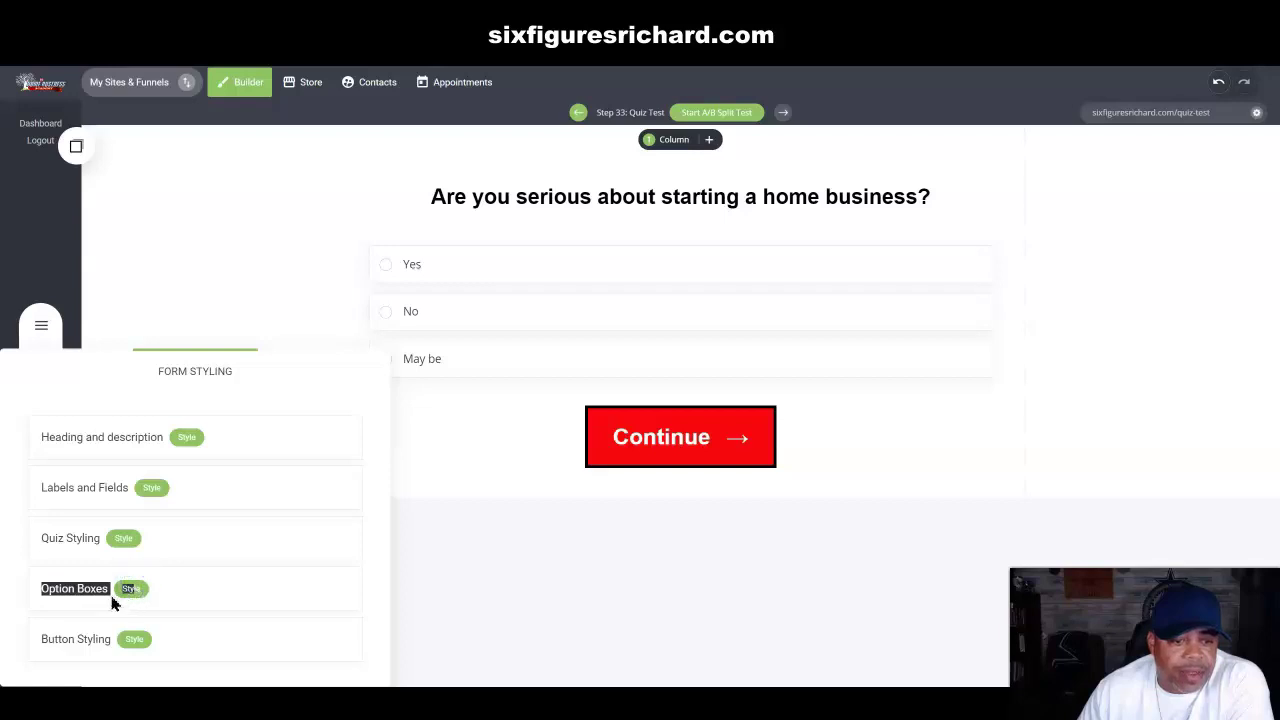
# Step: Make the option text black at slightly reduced opacity, after briefly trying red
pyautogui.click(173, 594)
pyautogui.click(131, 589)
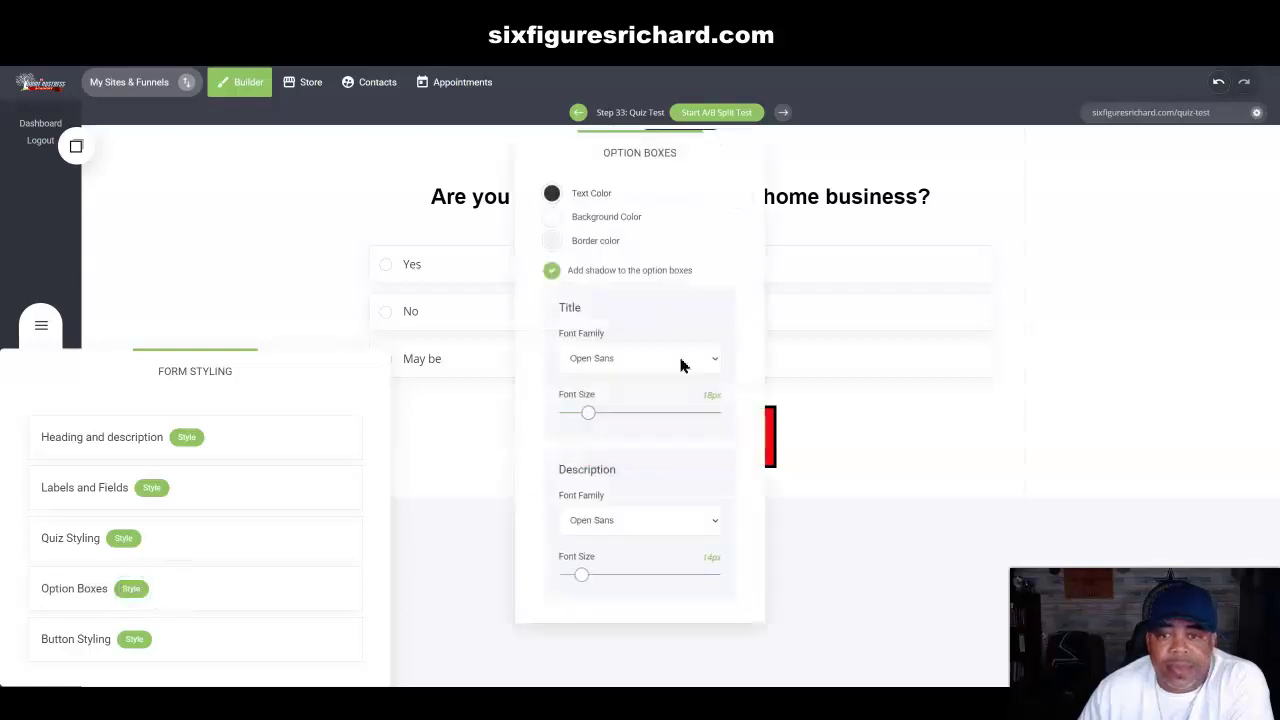
pyautogui.click(553, 195)
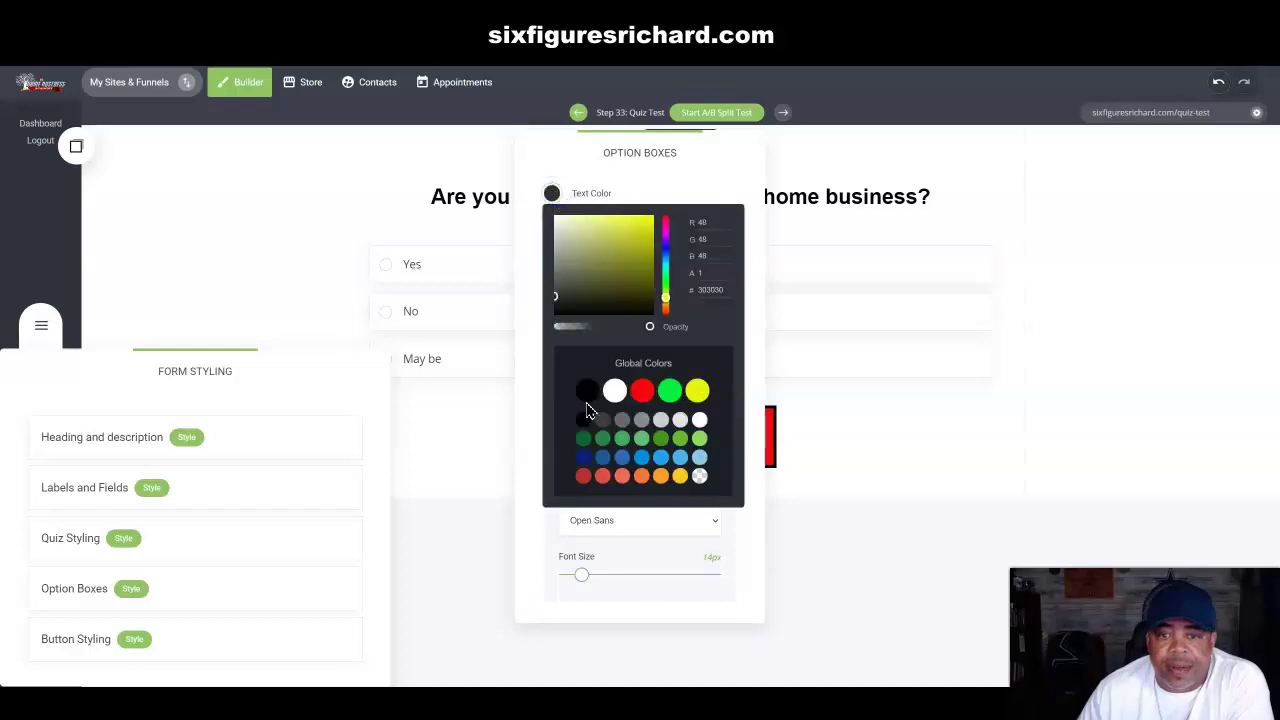
pyautogui.click(584, 412)
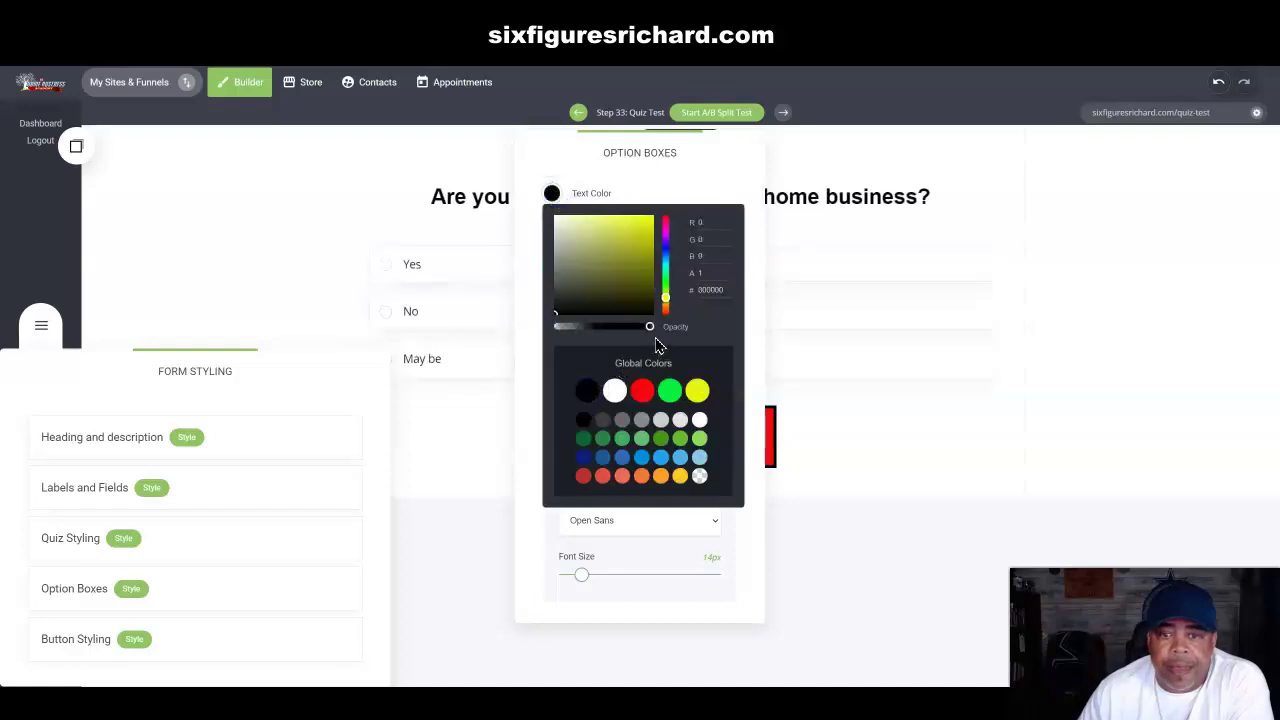
pyautogui.moveTo(651, 333); pyautogui.dragTo(645, 331)
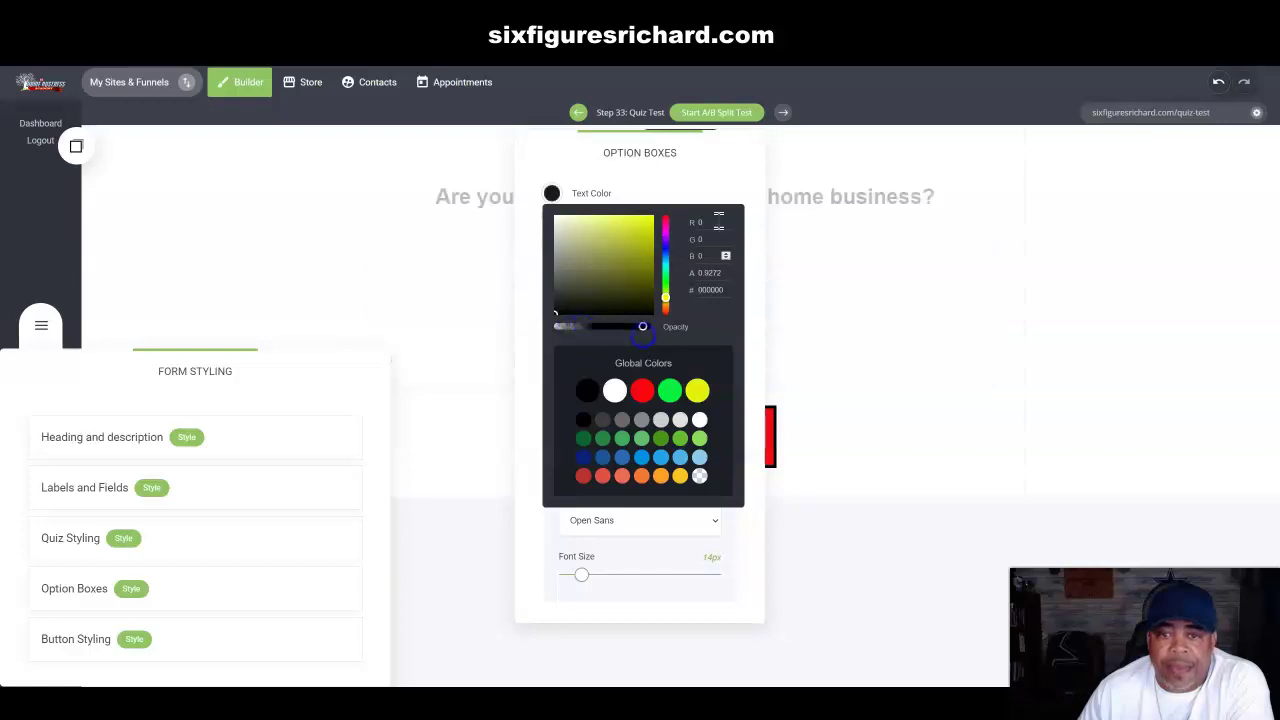
pyautogui.moveTo(726, 162); pyautogui.dragTo(1249, 154)
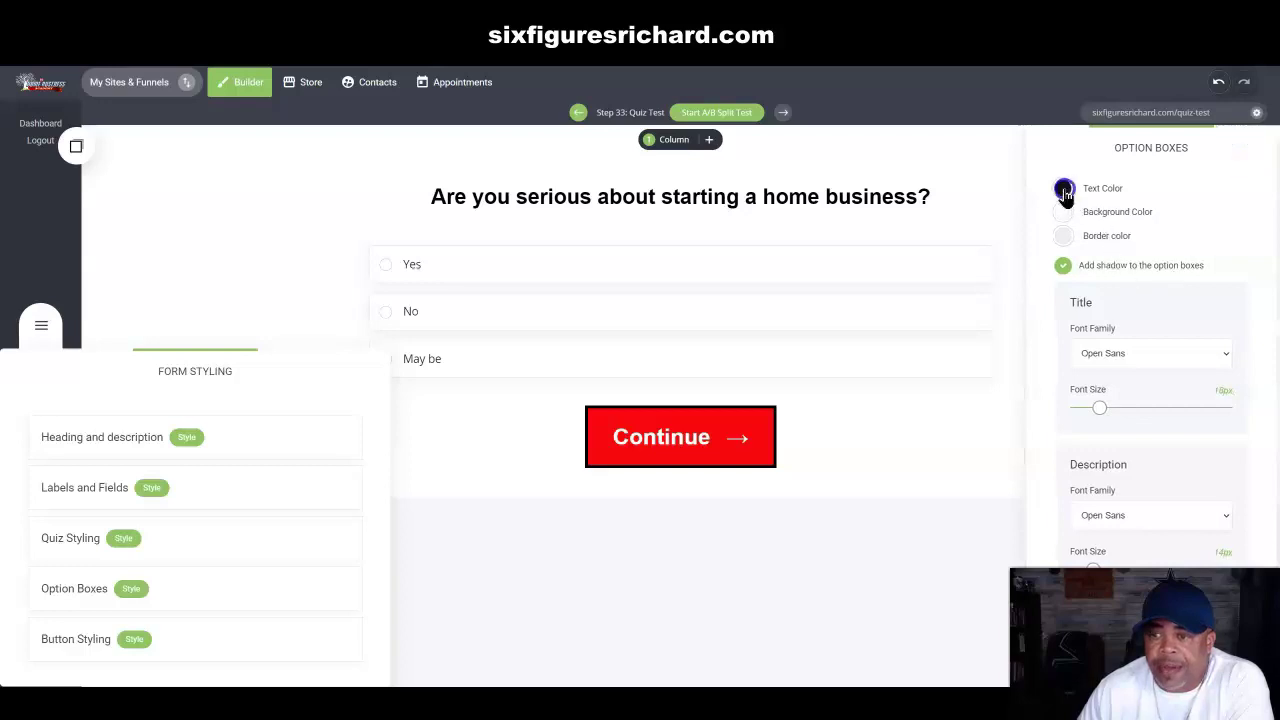
pyautogui.click(1063, 188)
pyautogui.click(1153, 385)
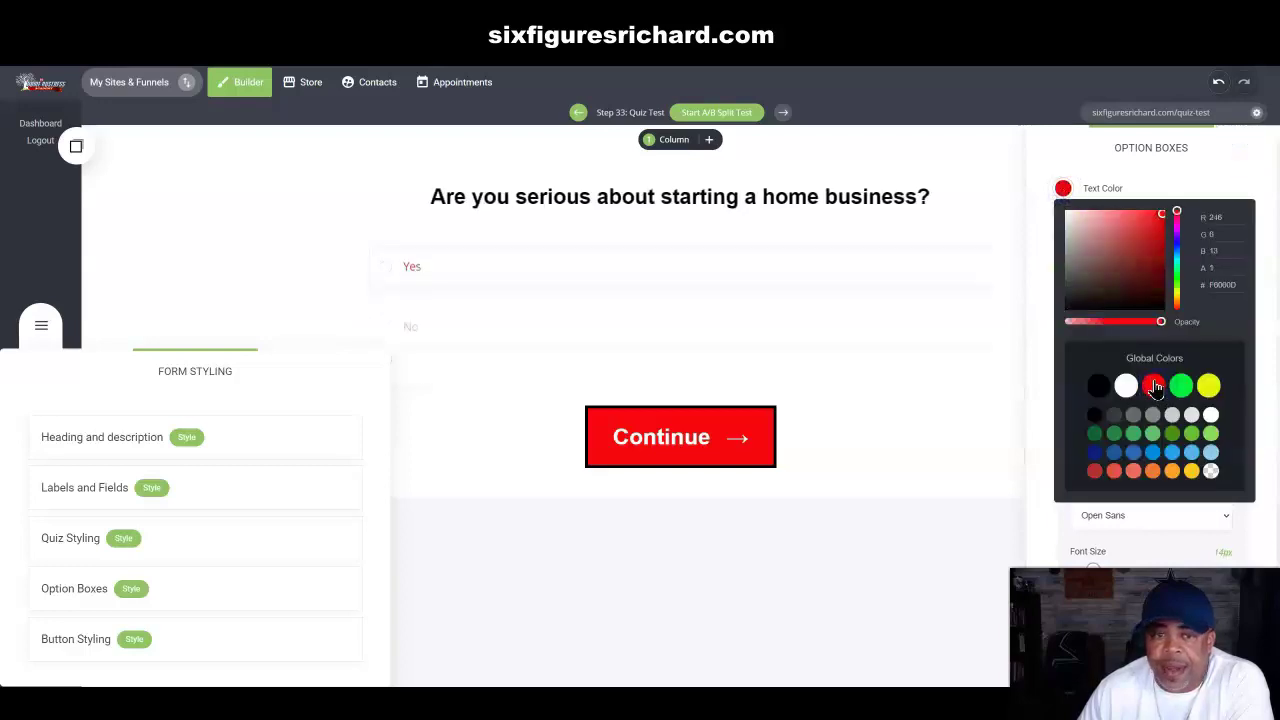
pyautogui.moveTo(1160, 321); pyautogui.dragTo(1095, 326)
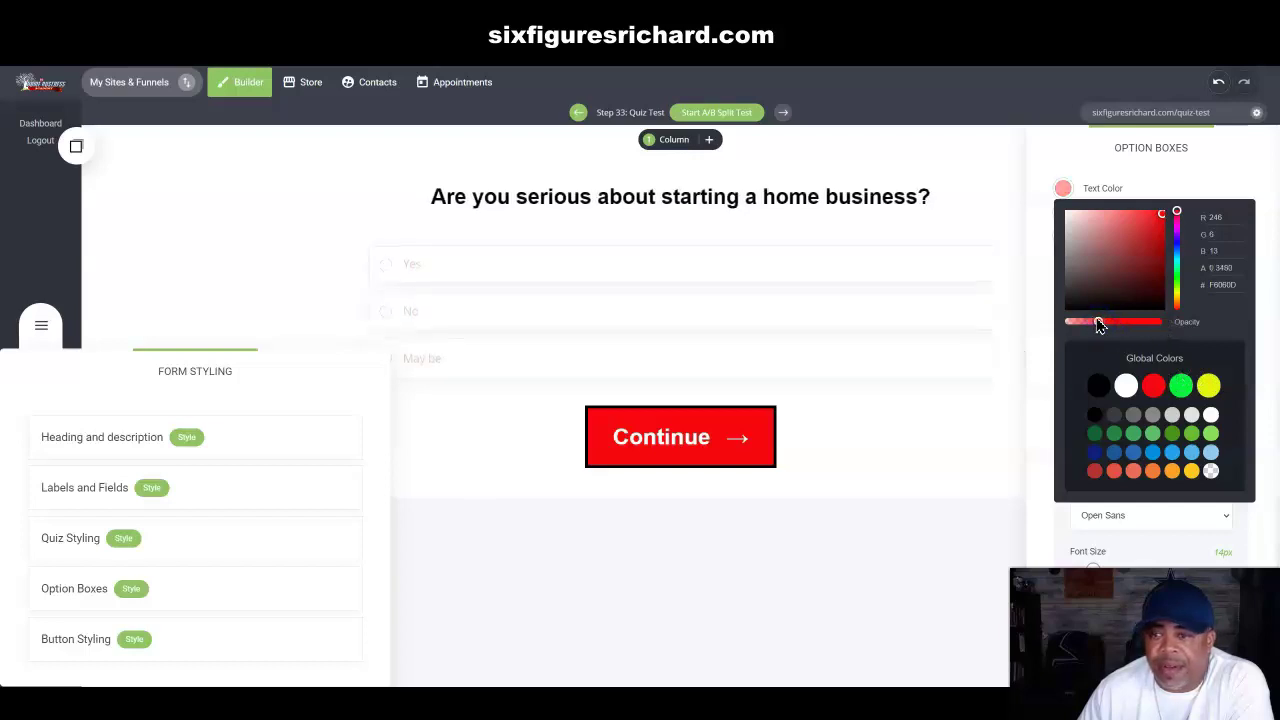
pyautogui.moveTo(1103, 323); pyautogui.dragTo(1201, 333)
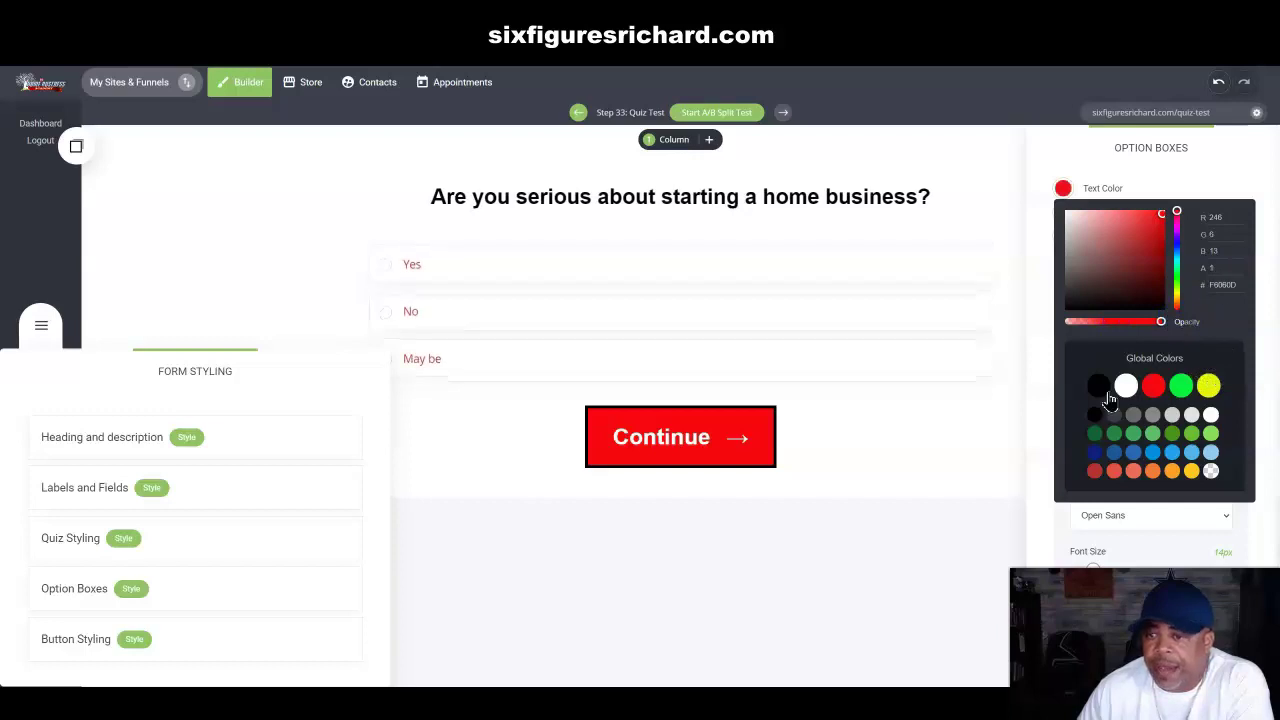
pyautogui.click(1097, 392)
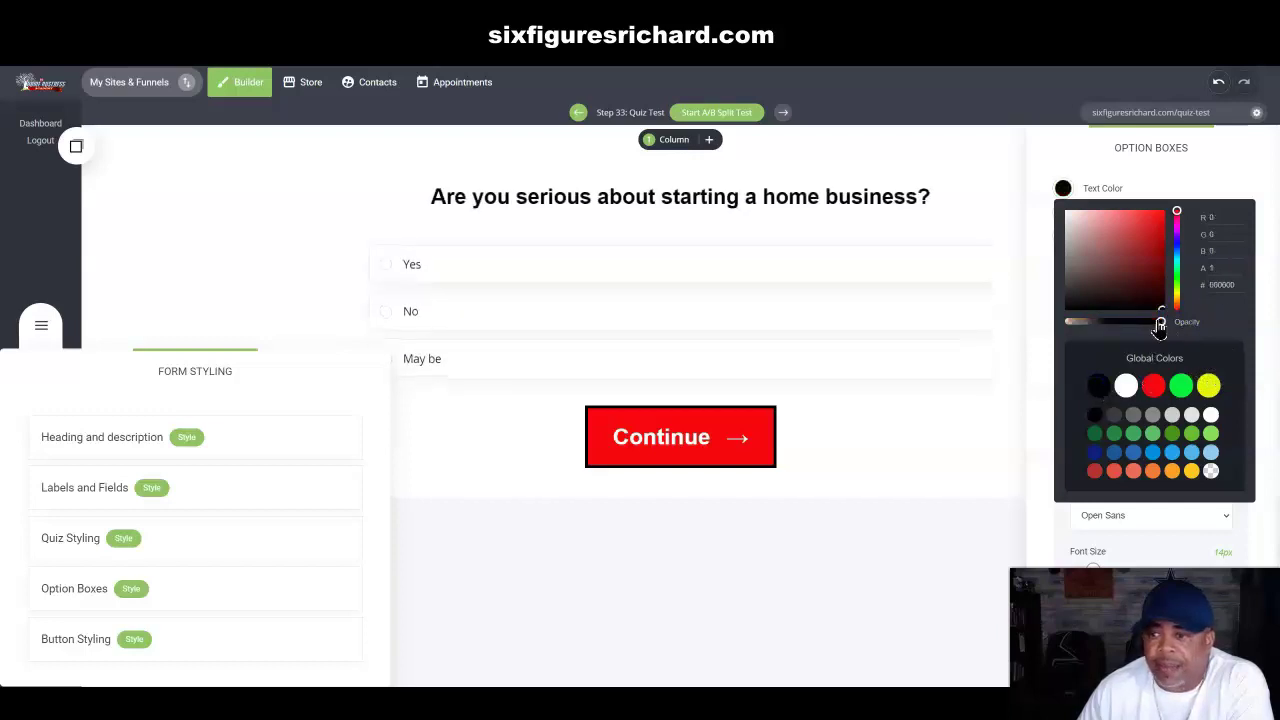
pyautogui.moveTo(1163, 327); pyautogui.dragTo(1157, 324)
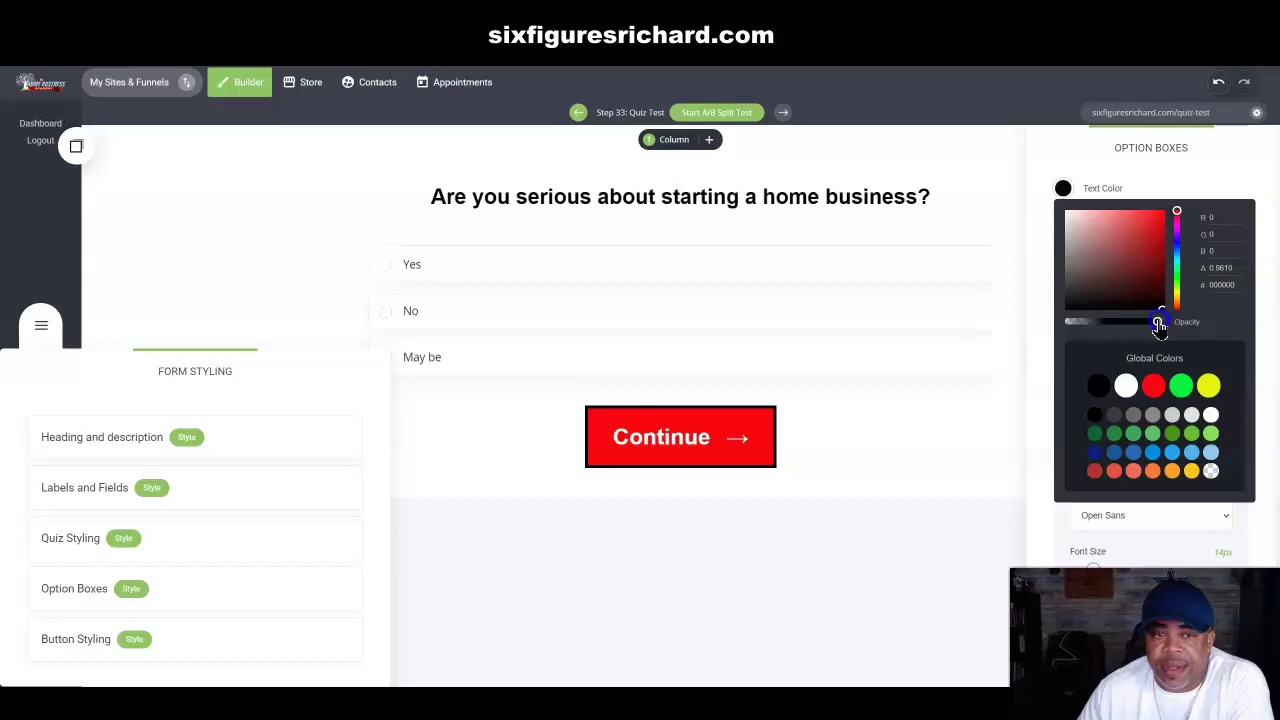
pyautogui.click(1100, 175)
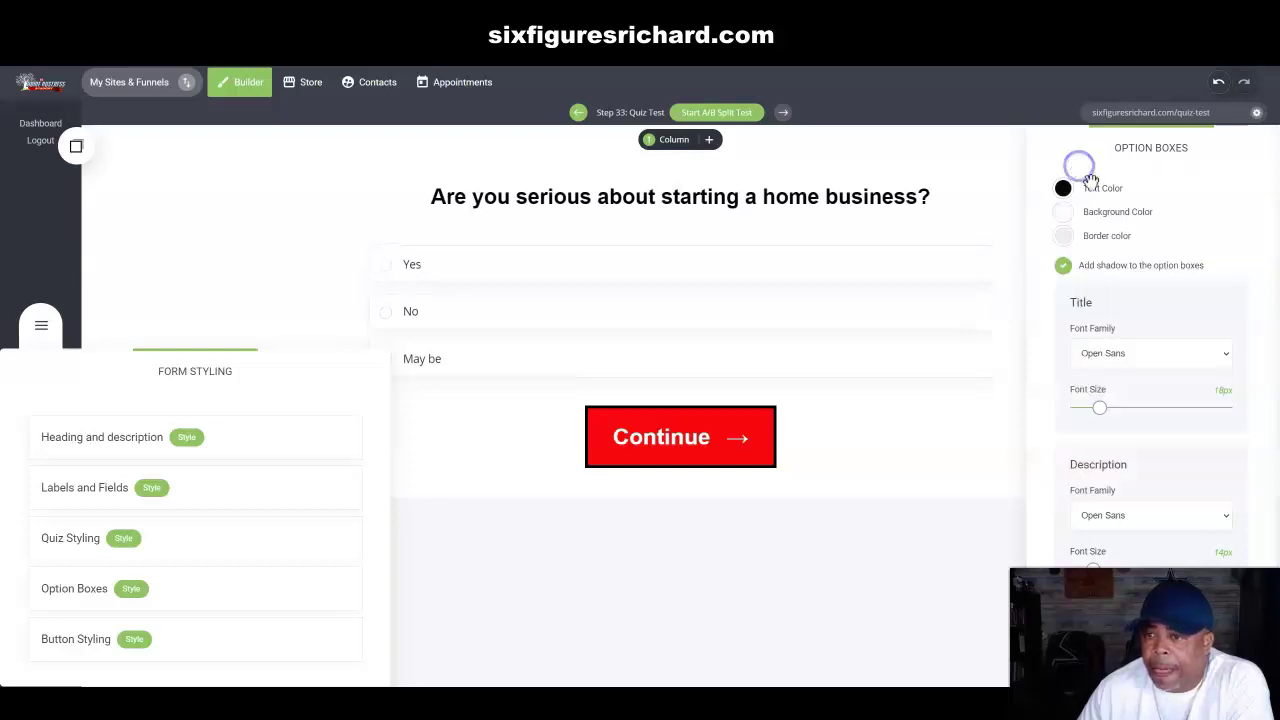
# Step: Set the option title font to Arial at about 19px
pyautogui.click(1125, 362)
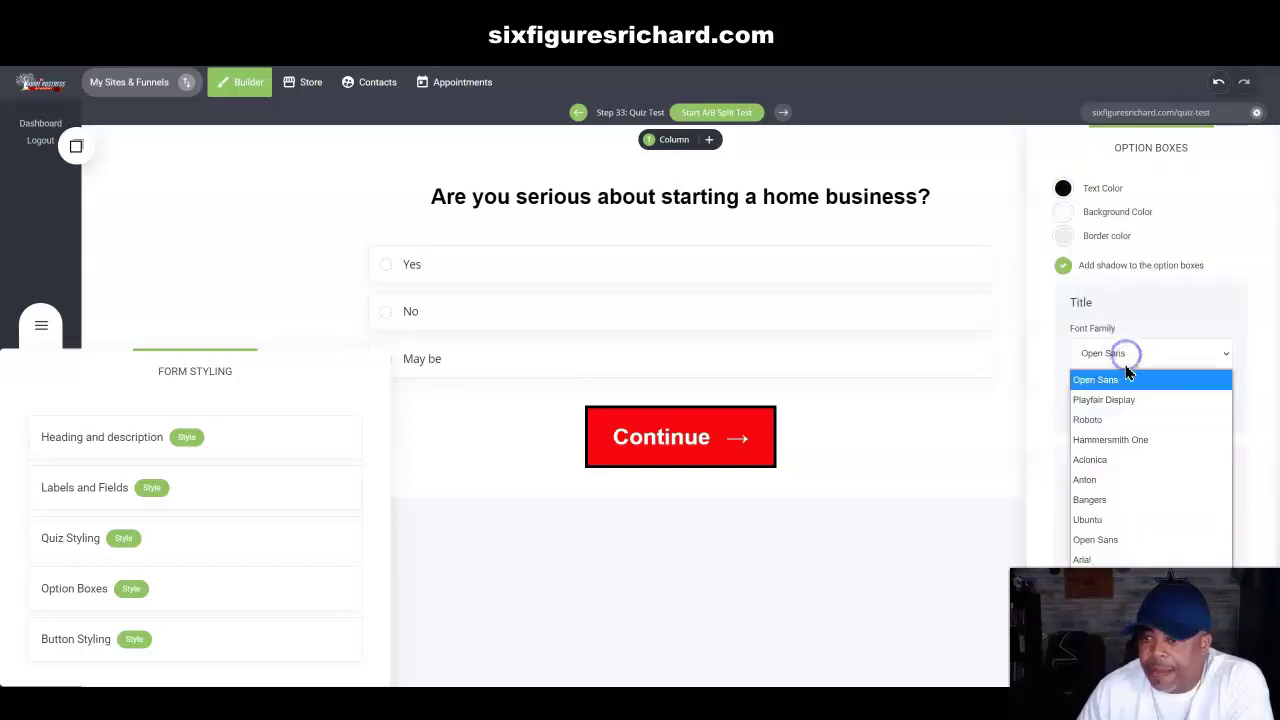
pyautogui.click(1097, 560)
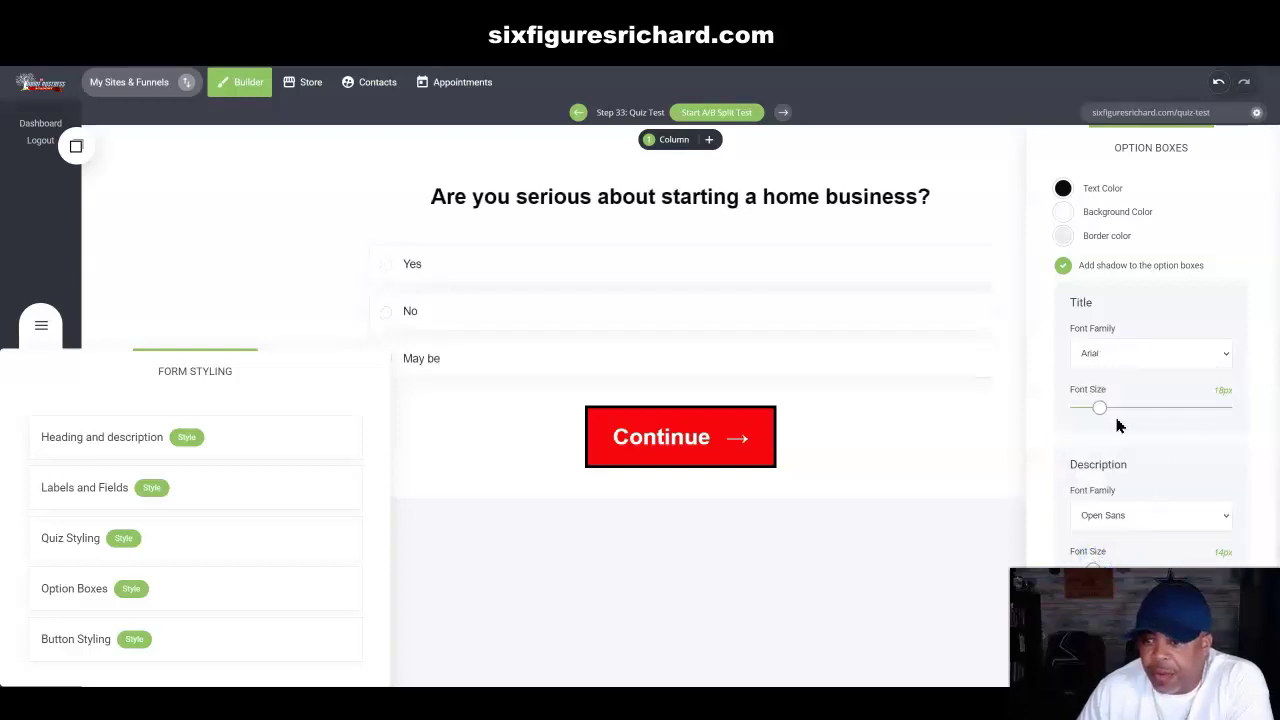
pyautogui.moveTo(1100, 410); pyautogui.dragTo(1104, 421)
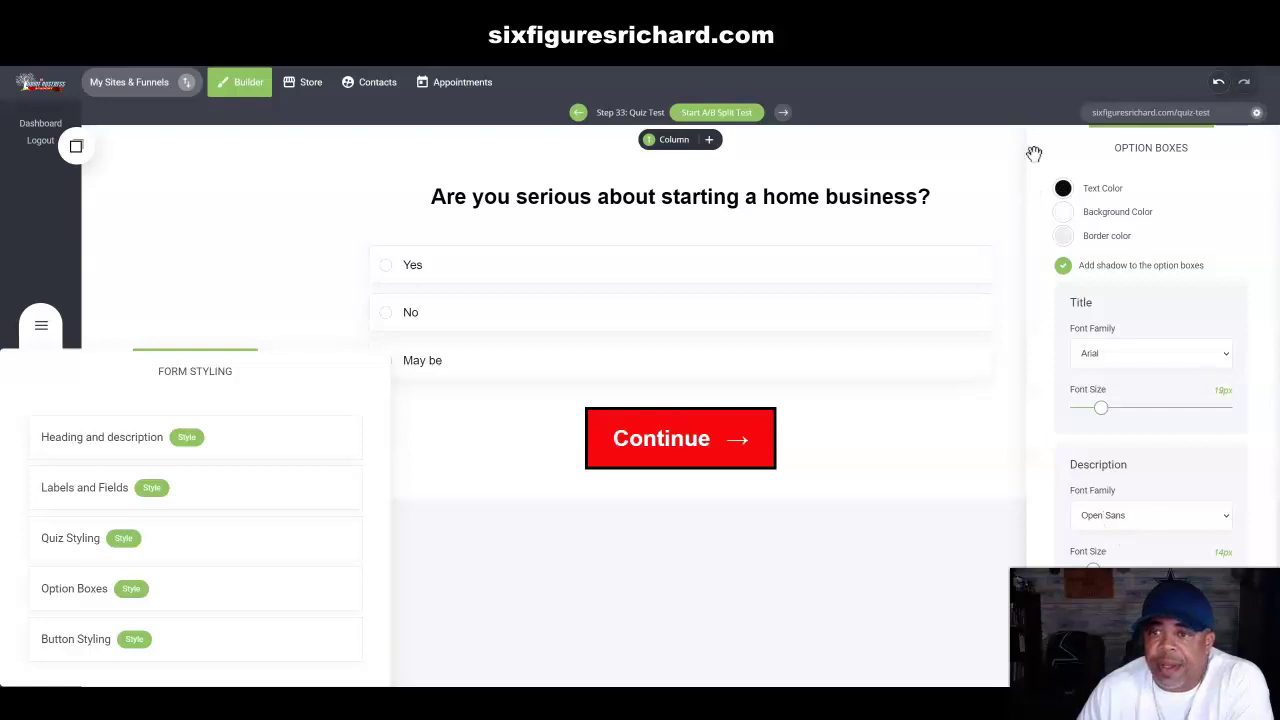
pyautogui.click(991, 149)
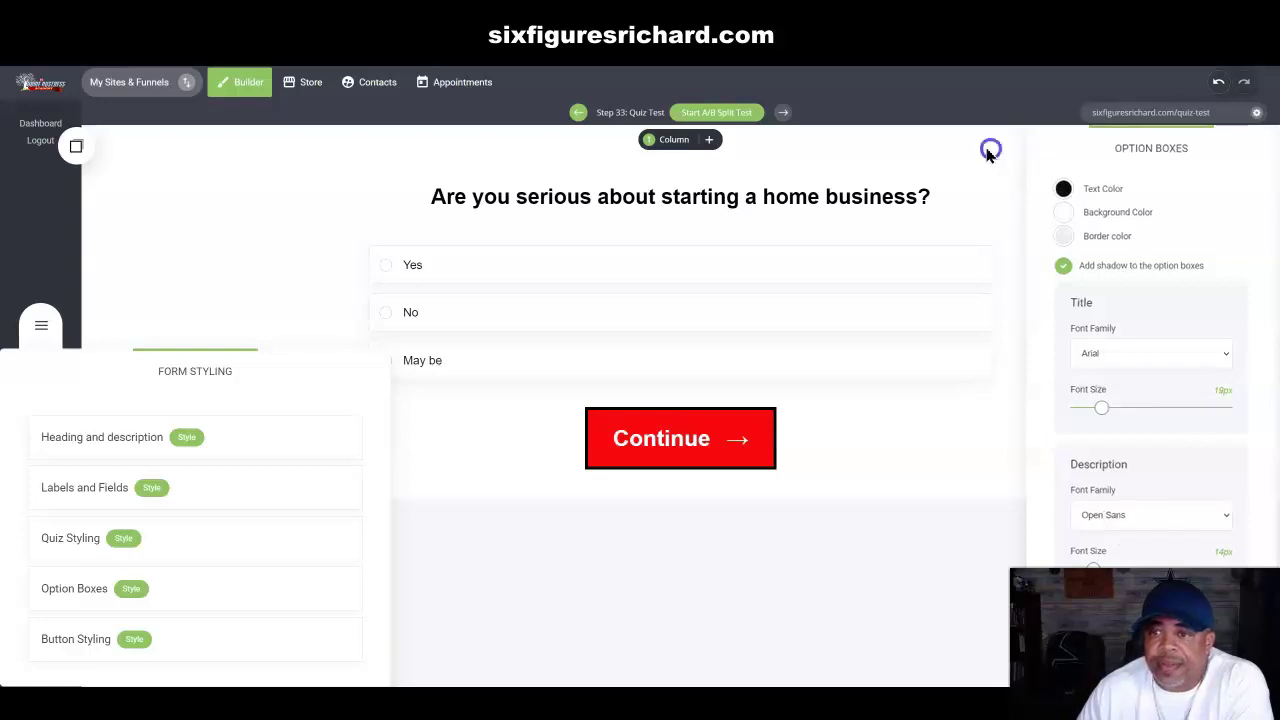
# Step: Round the Continue button's corners with a 24px border radius
pyautogui.click(134, 639)
pyautogui.moveTo(725, 165); pyautogui.dragTo(1163, 166)
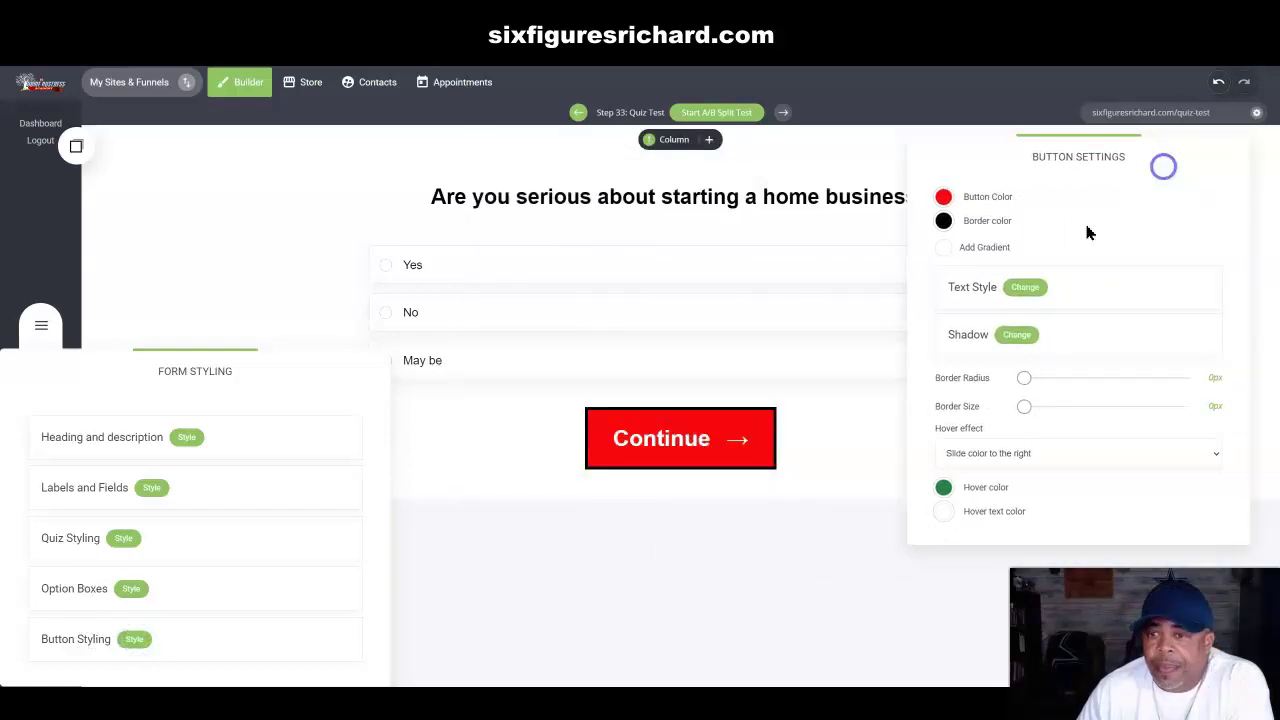
pyautogui.moveTo(1024, 378); pyautogui.dragTo(1091, 372)
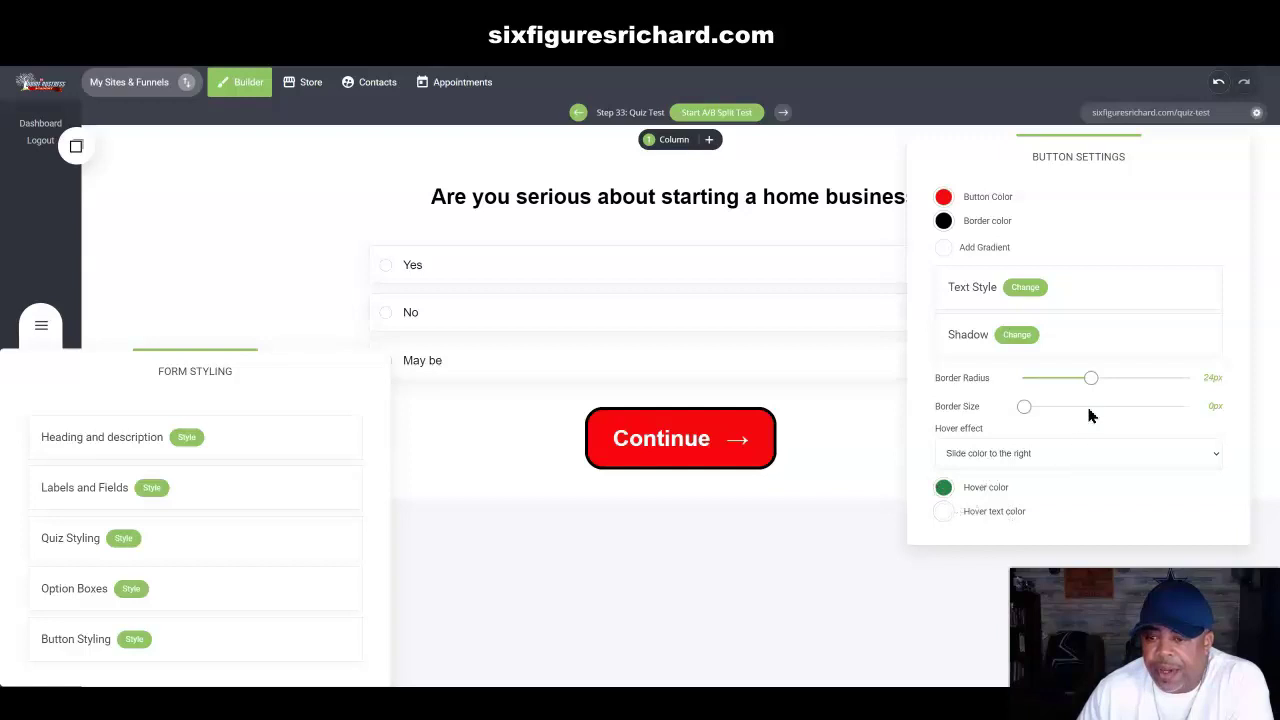
pyautogui.click(889, 156)
pyautogui.click(281, 381)
pyautogui.moveTo(281, 381); pyautogui.dragTo(262, 200)
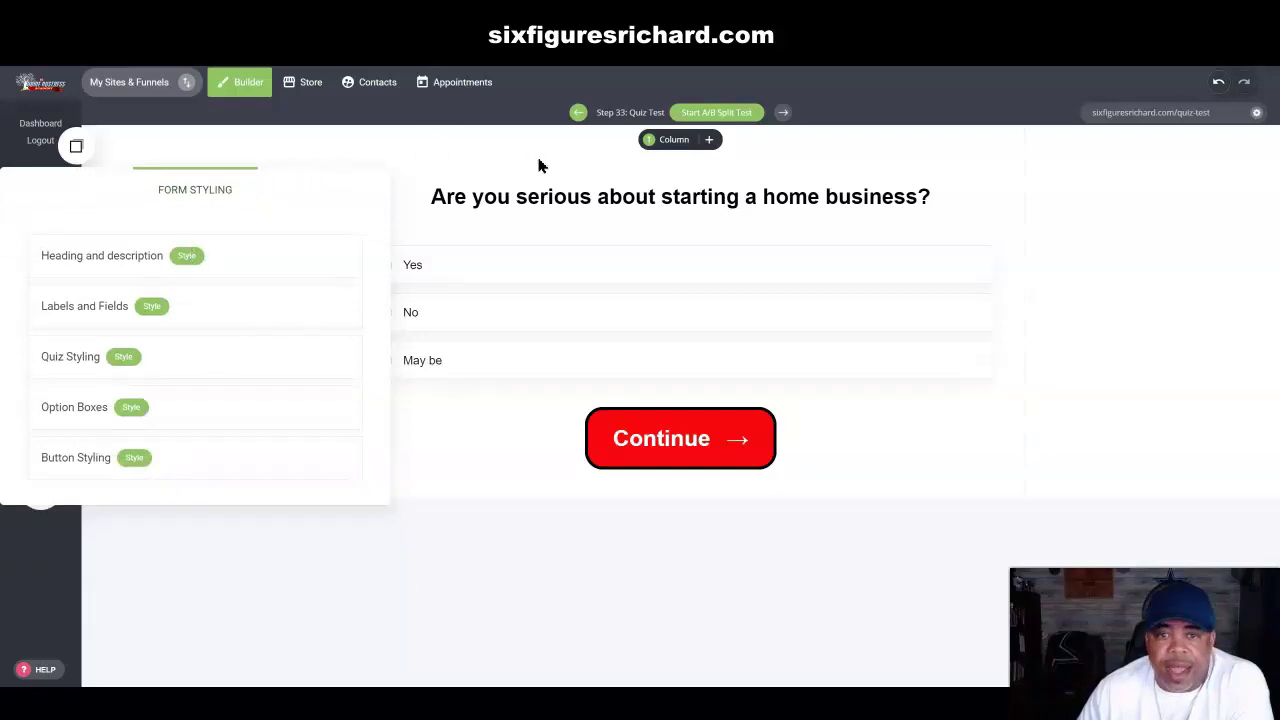
# Step: Save the quiz page and open its live preview in a new tab
pyautogui.click(487, 160)
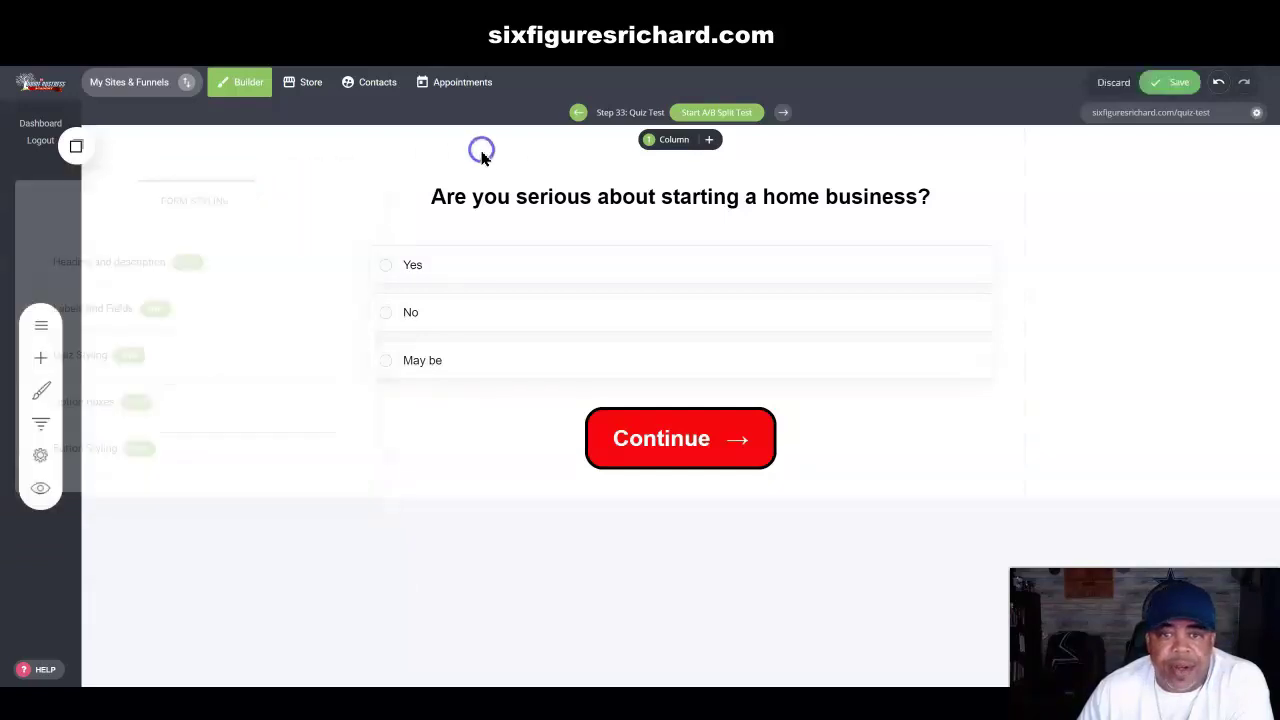
pyautogui.click(1162, 86)
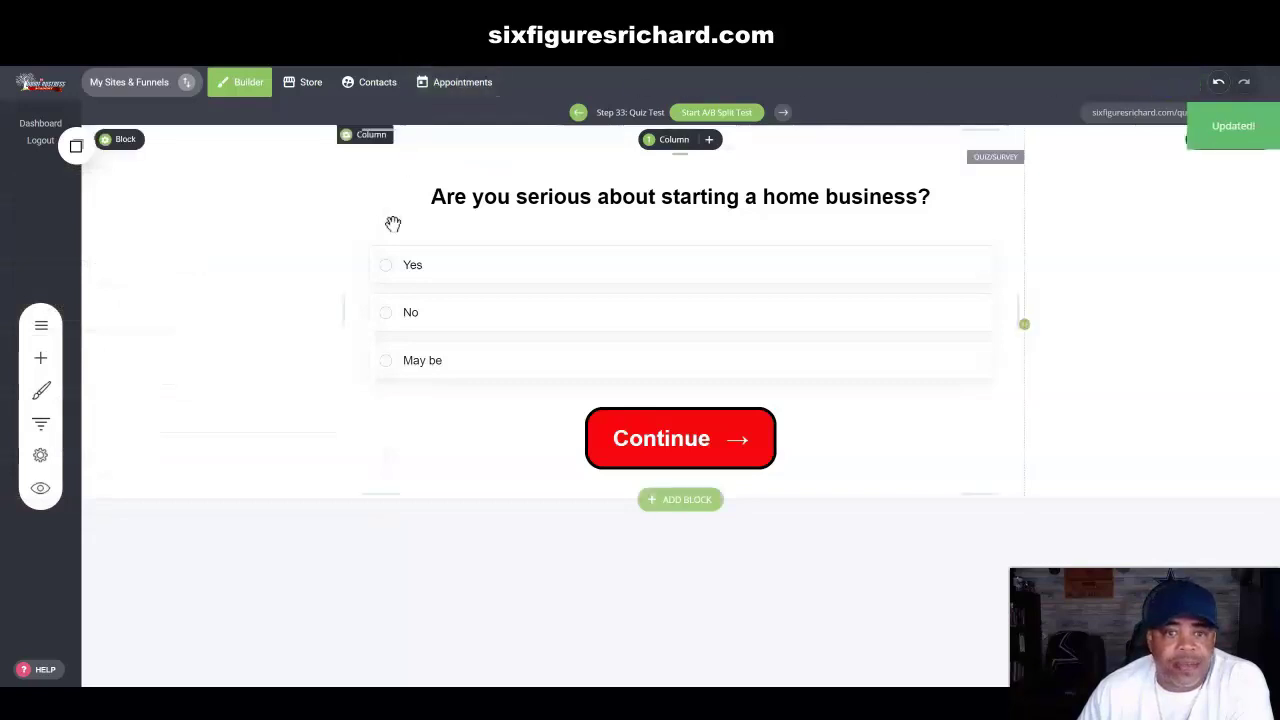
pyautogui.click(41, 490)
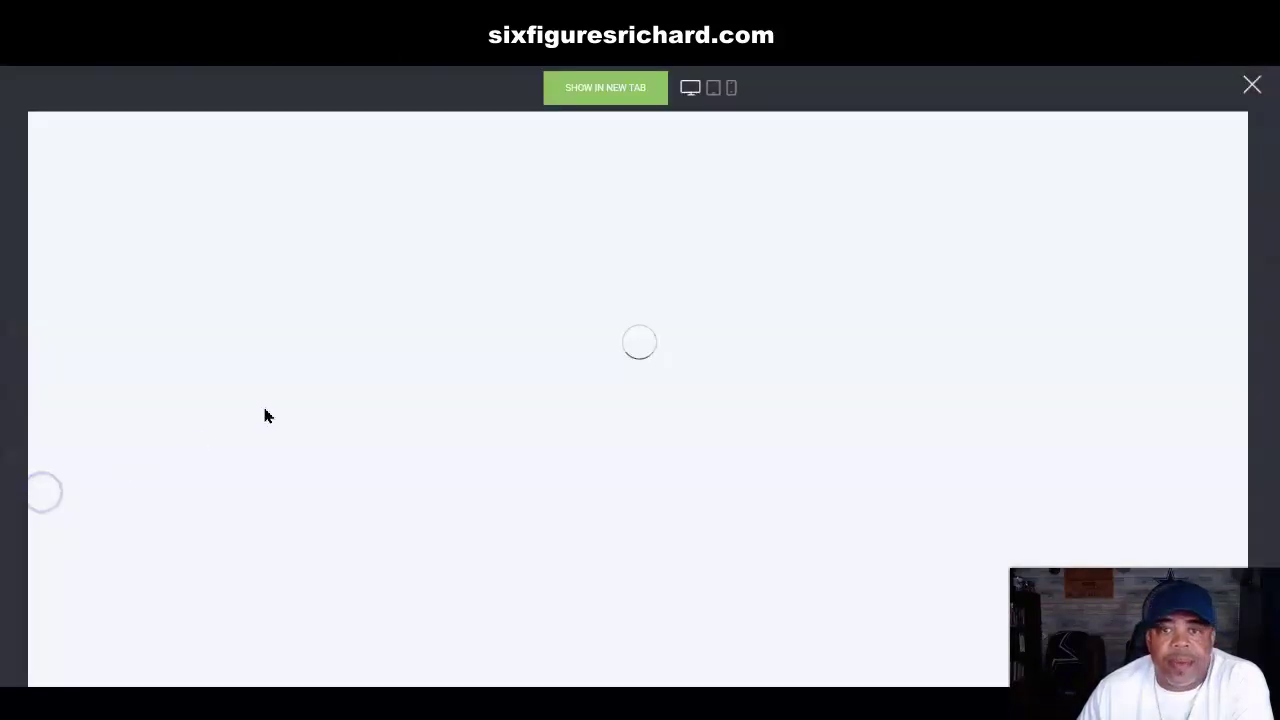
pyautogui.click(610, 89)
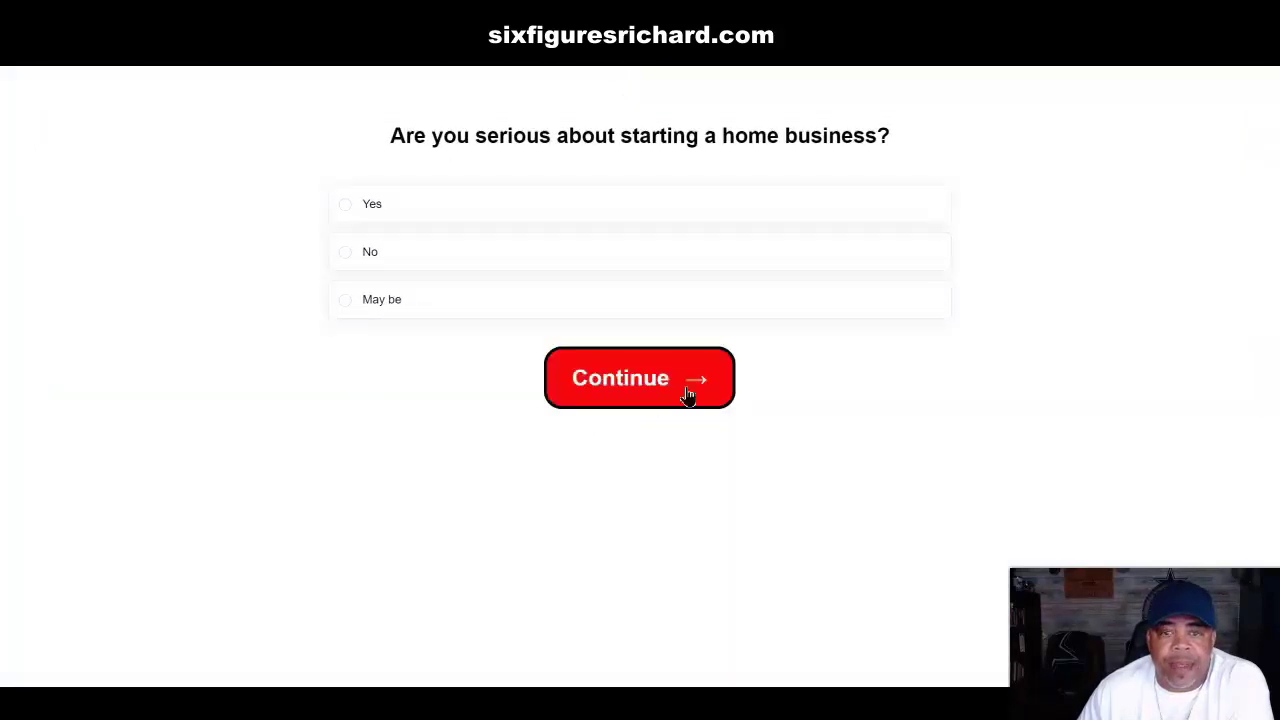
# Step: Answer Yes, continue to the Congratulations step, then switch to the academy members page tab
pyautogui.click(346, 207)
pyautogui.click(627, 388)
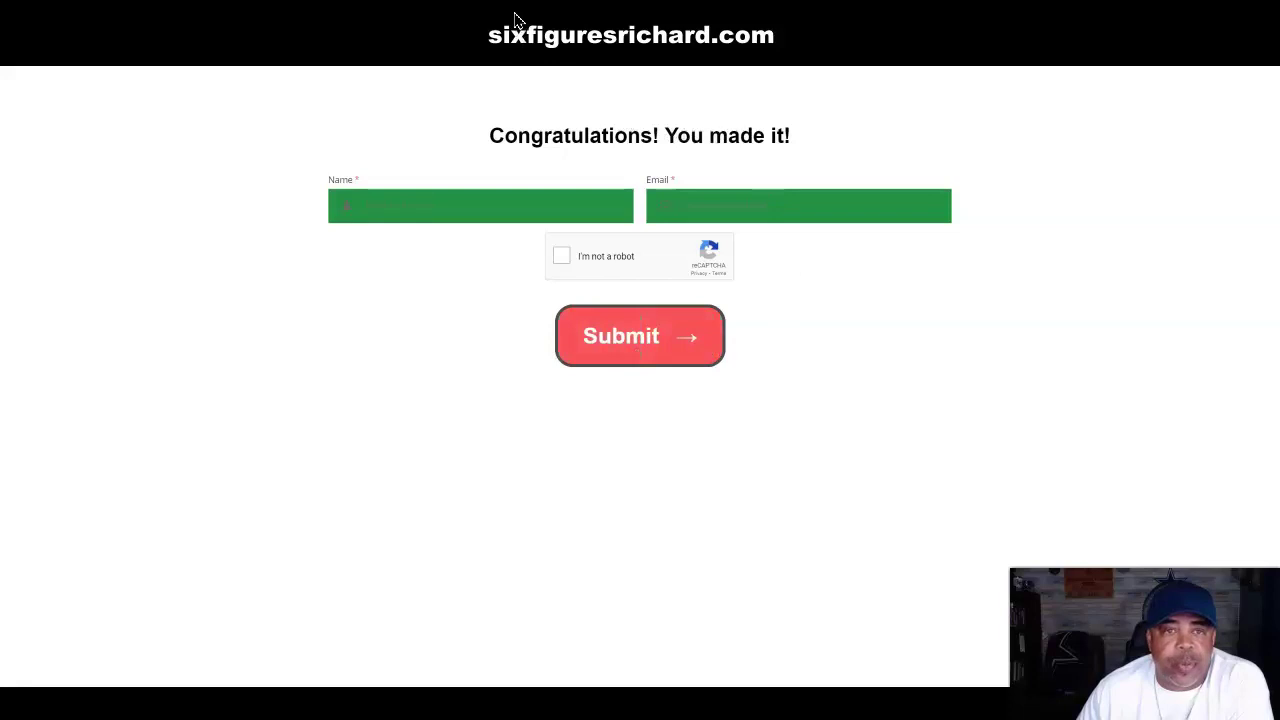
pyautogui.click(343, 14)
pyautogui.click(251, 23)
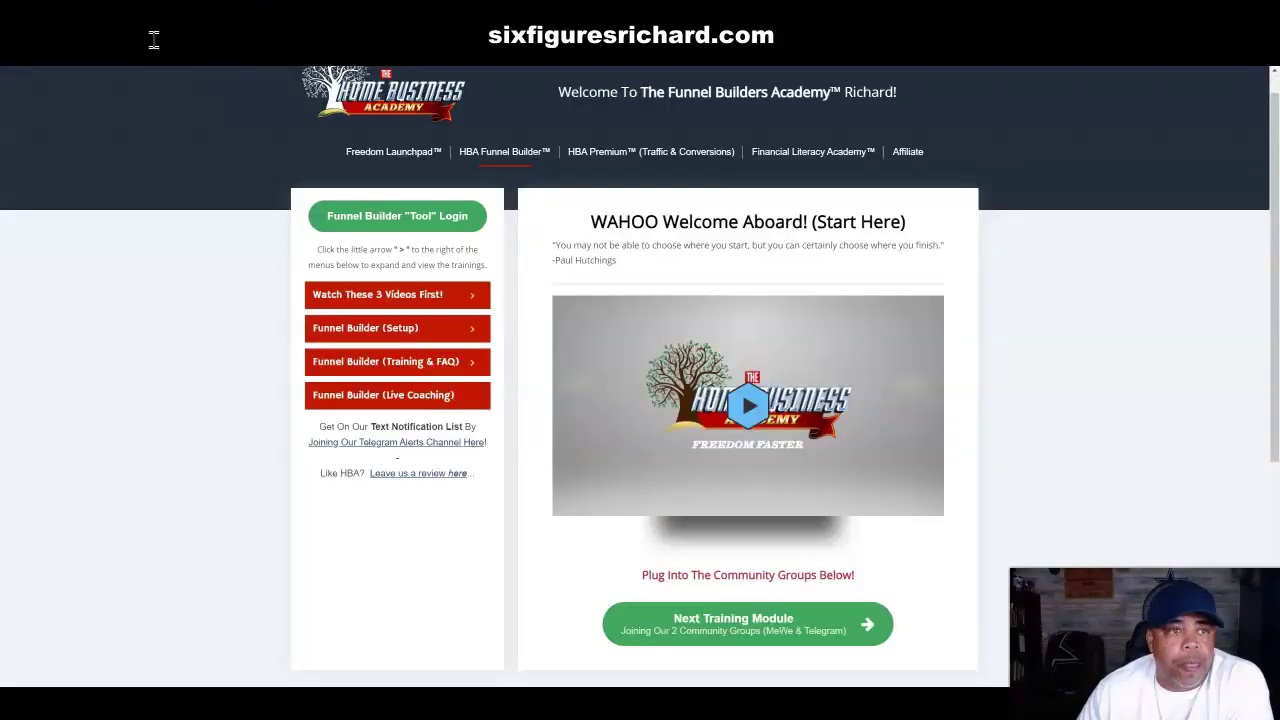
# Step: Back in the builder, open the Survey Funnel Test step from Funnel Controls for editing
pyautogui.click(494, 16)
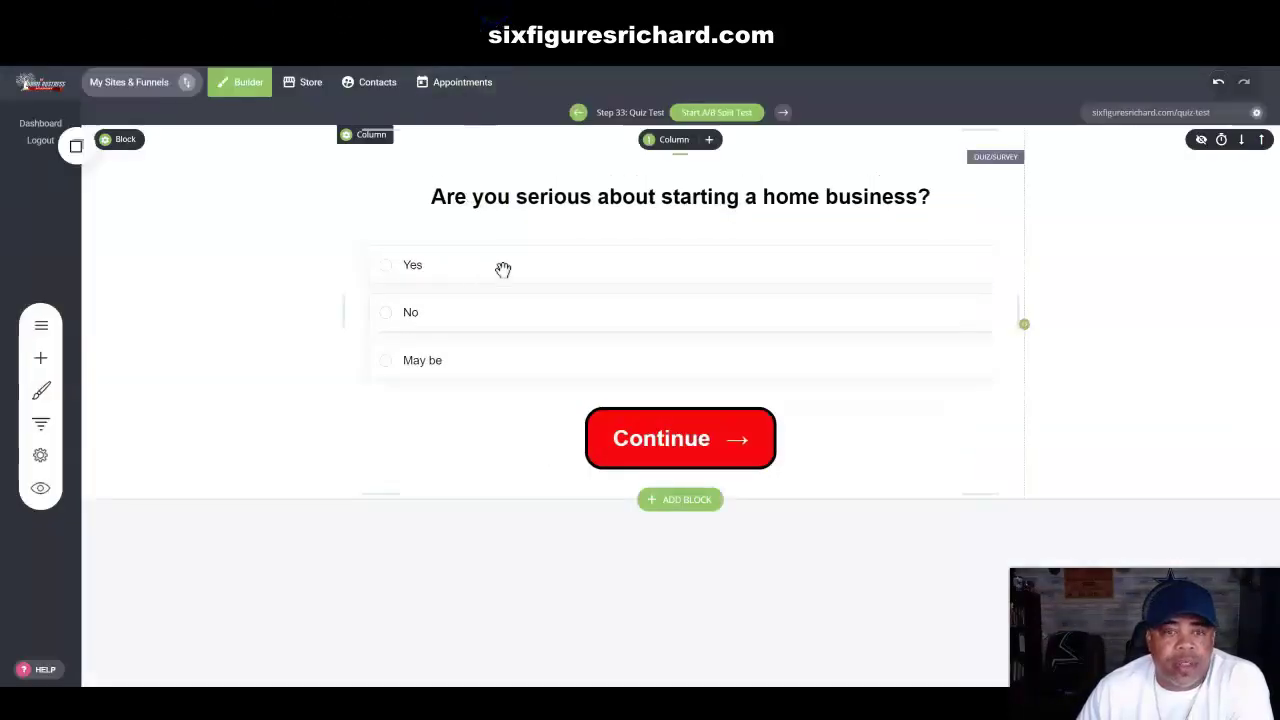
pyautogui.click(42, 428)
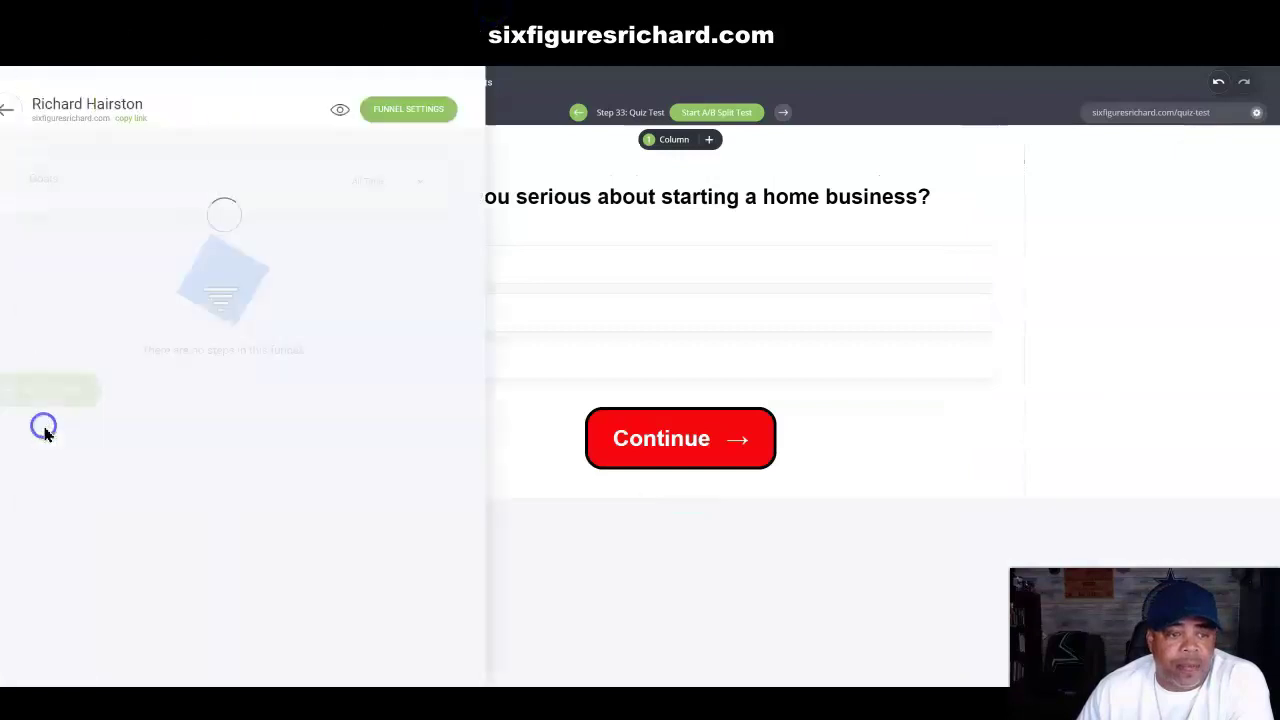
pyautogui.scroll(-20, 393, 357)
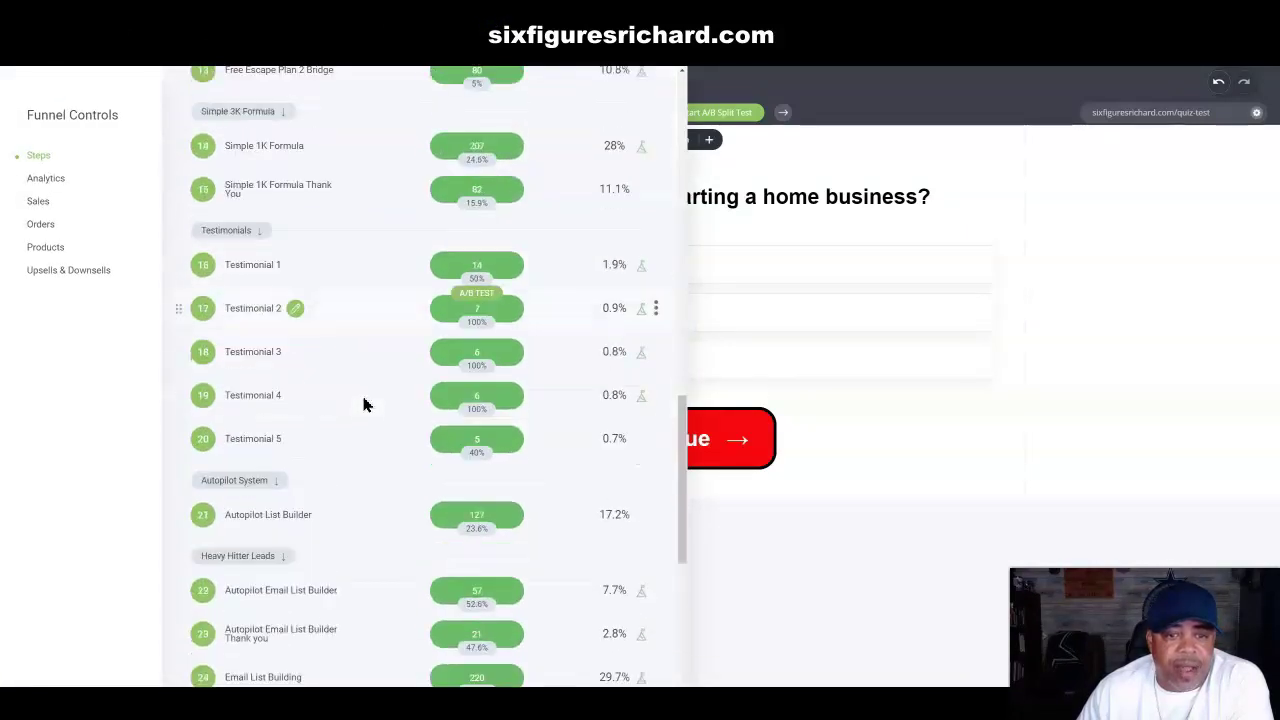
pyautogui.scroll(-2, 360, 420)
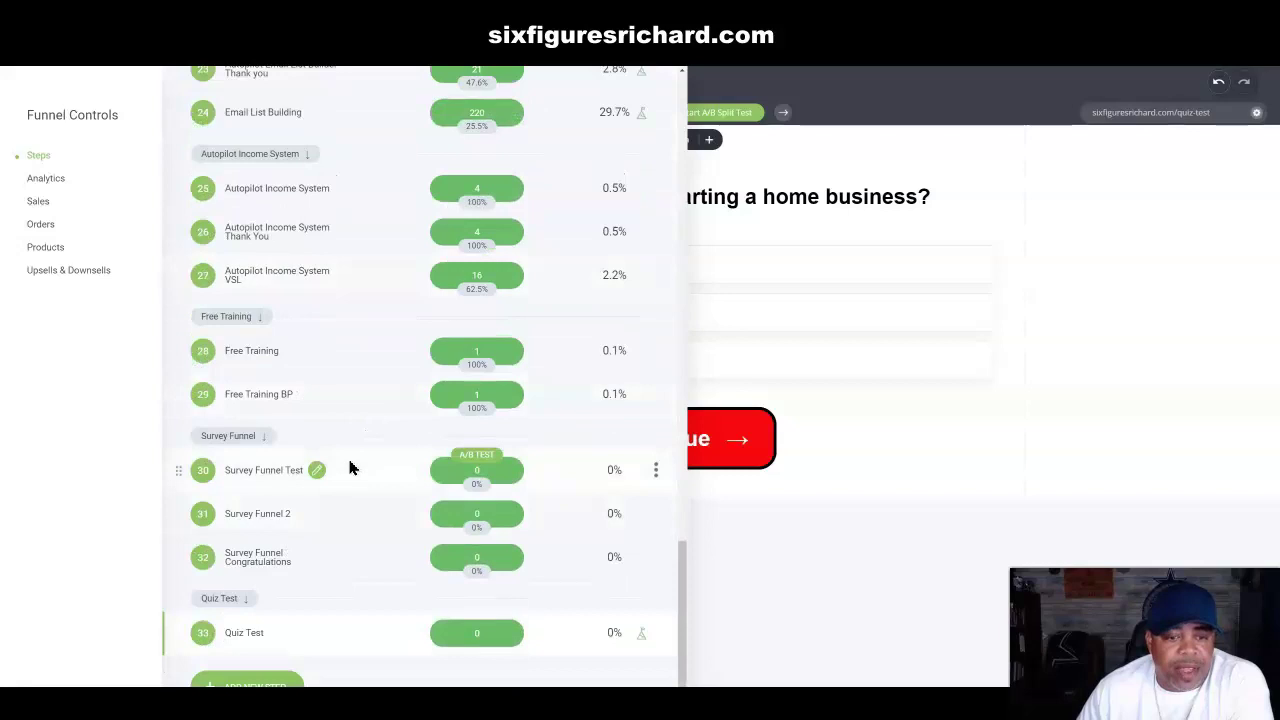
pyautogui.click(318, 470)
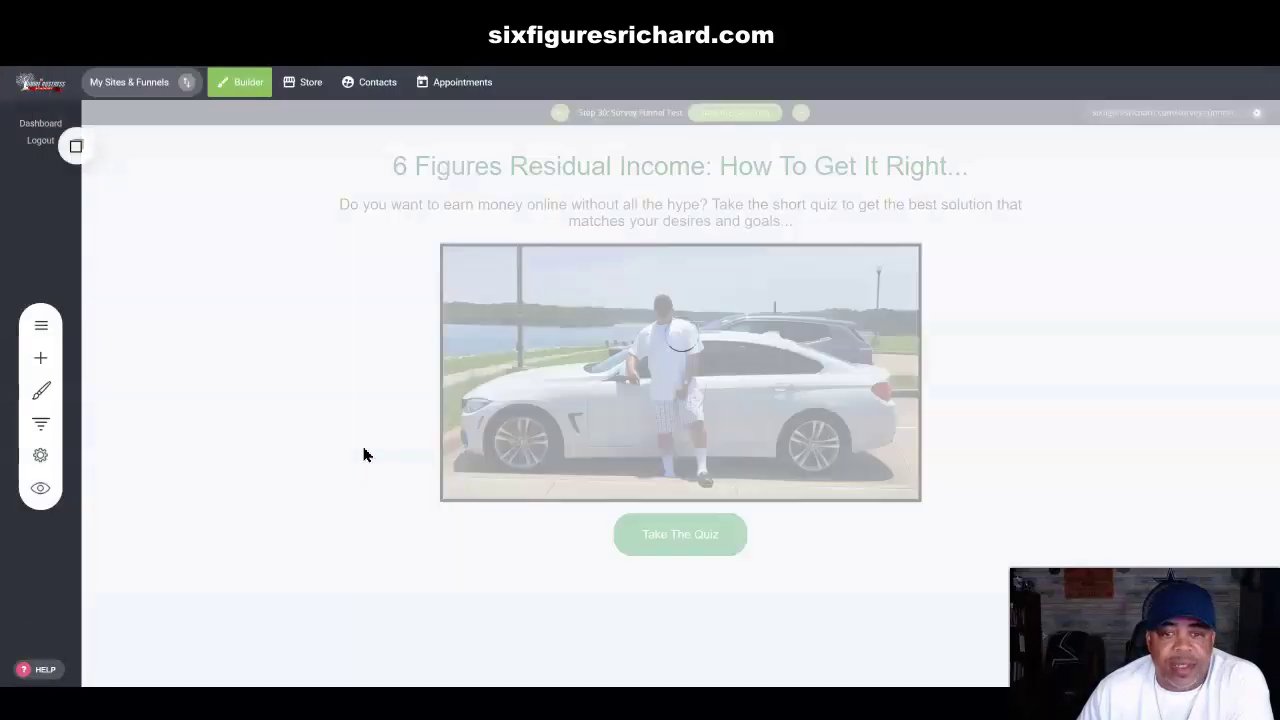
# Step: Preview the Survey Funnel Test page, then open its live URL showing the Take The Quiz button
pyautogui.click(43, 493)
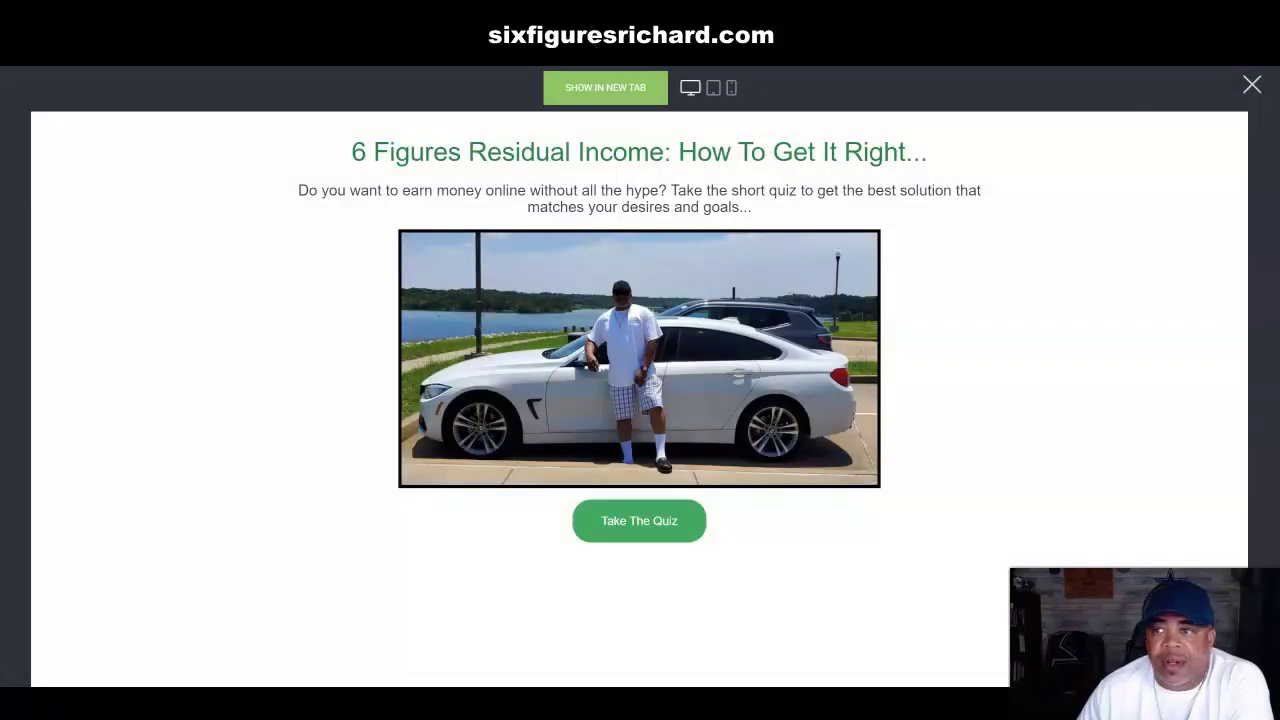
pyautogui.click(1252, 84)
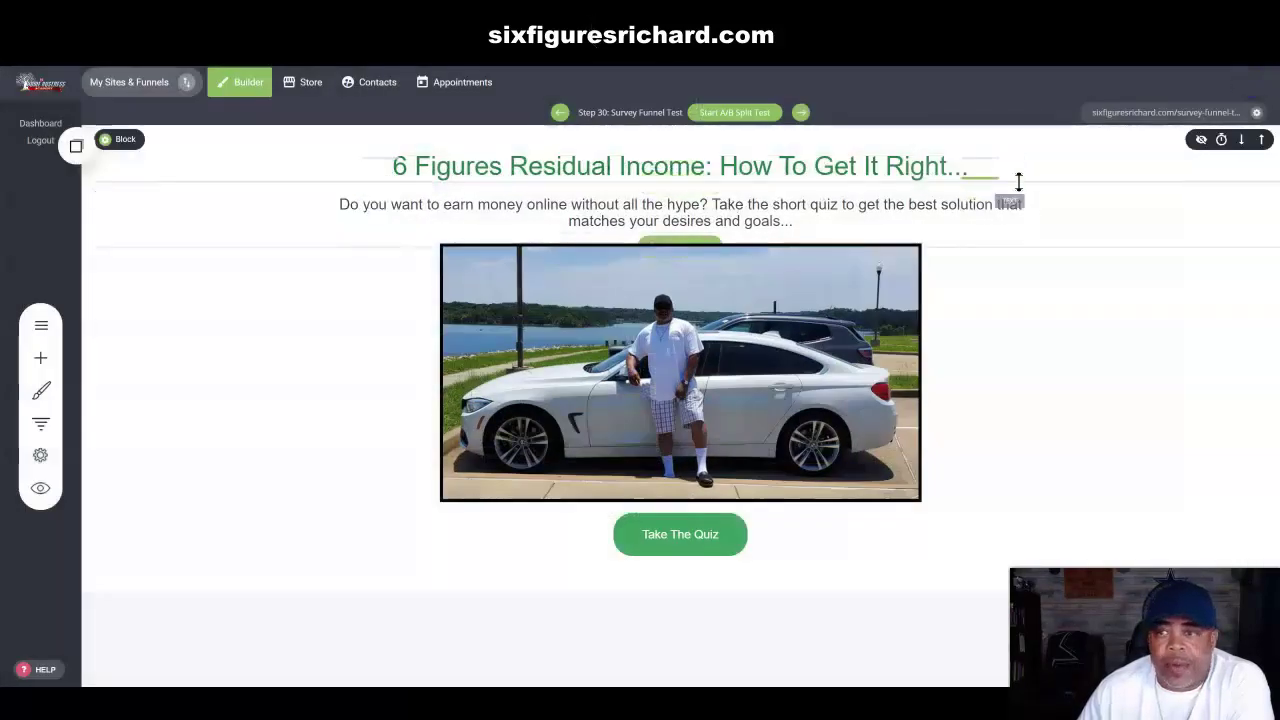
pyautogui.click(1138, 115)
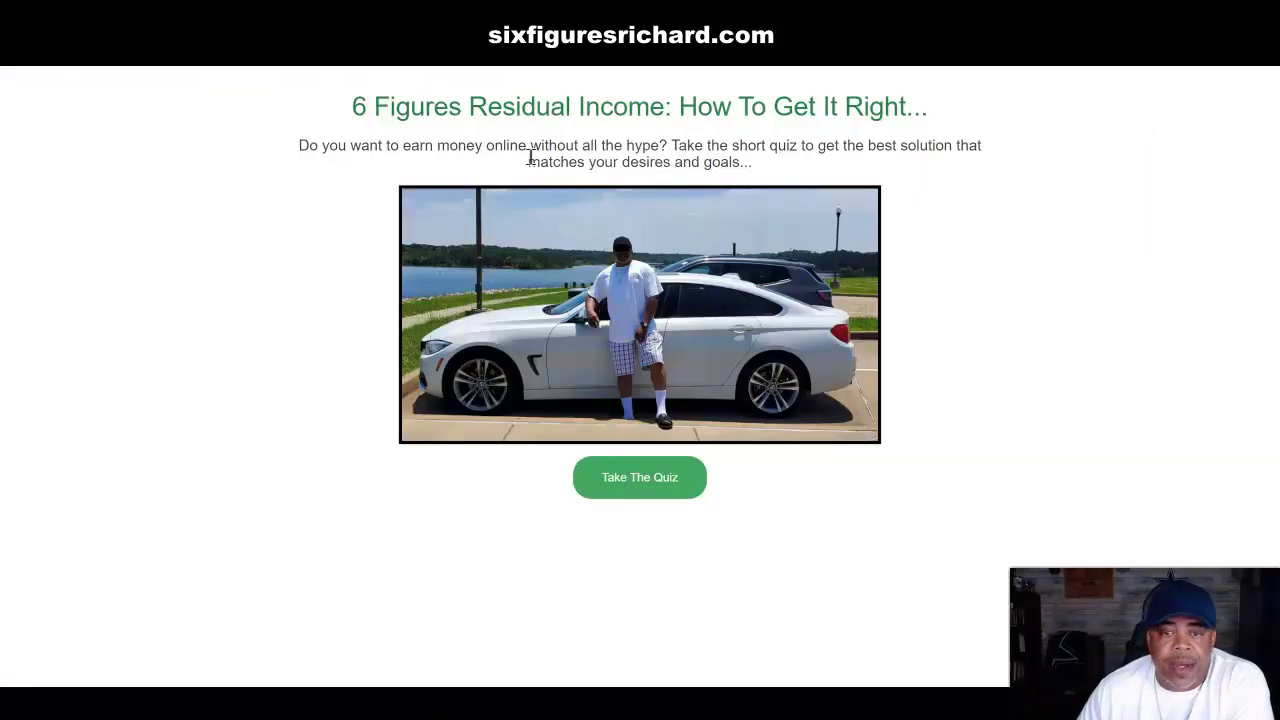